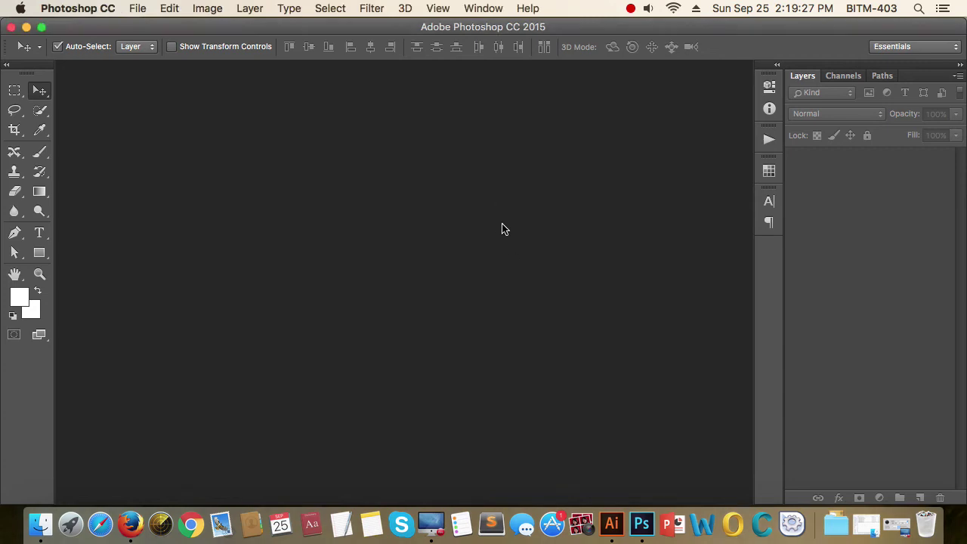
Start a new document, try International Paper A4, then settle on the Web preset (1366 × 768, 72 ppi).
left_click(136, 8)
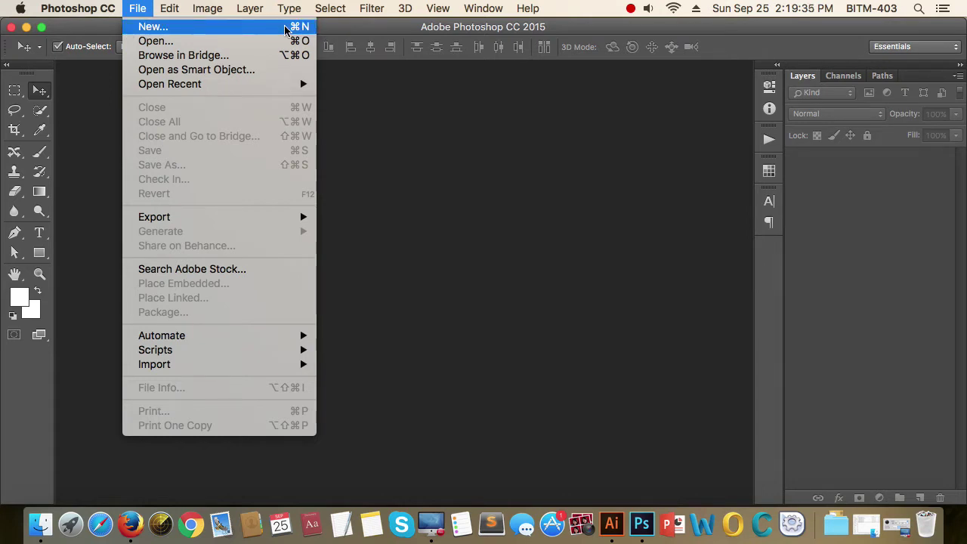
left_click(217, 32)
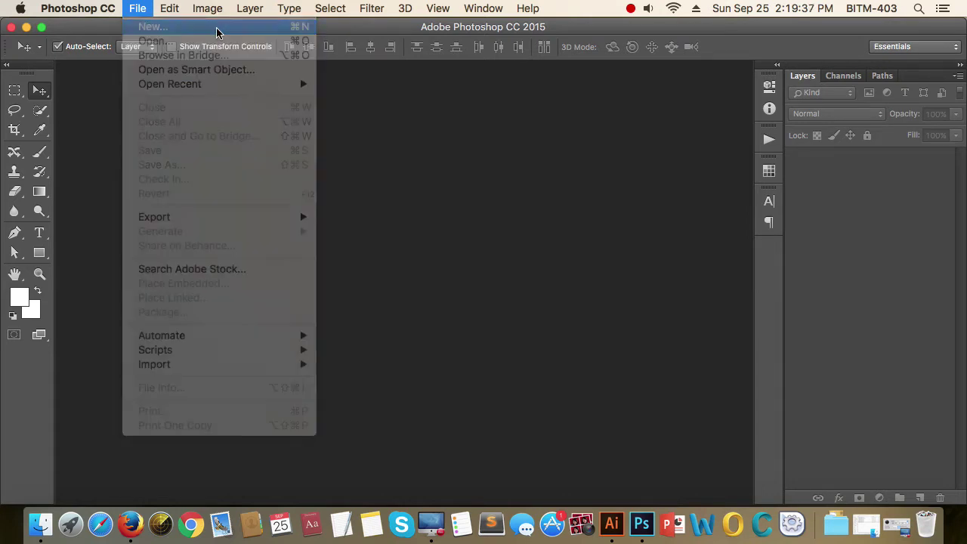
left_click_drag(637, 70, 429, 89)
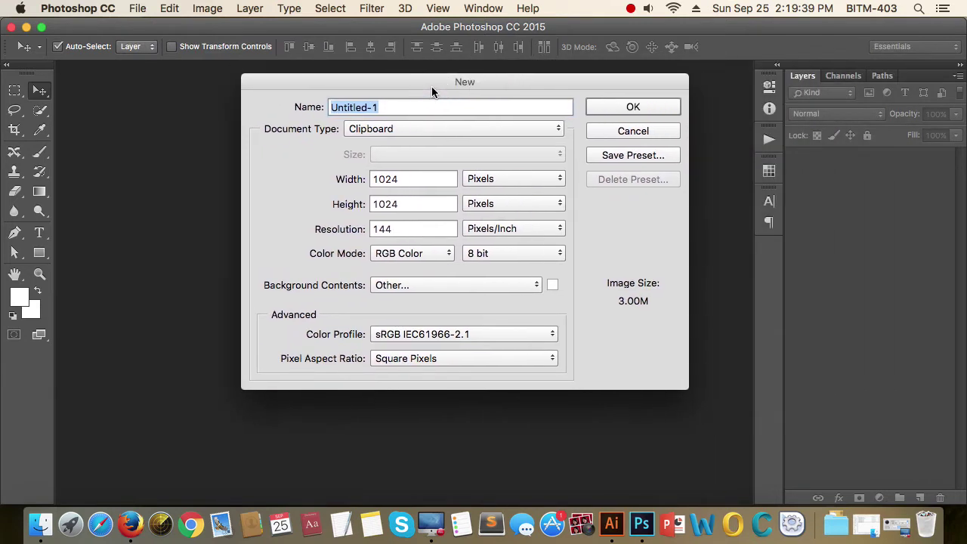
left_click(559, 127)
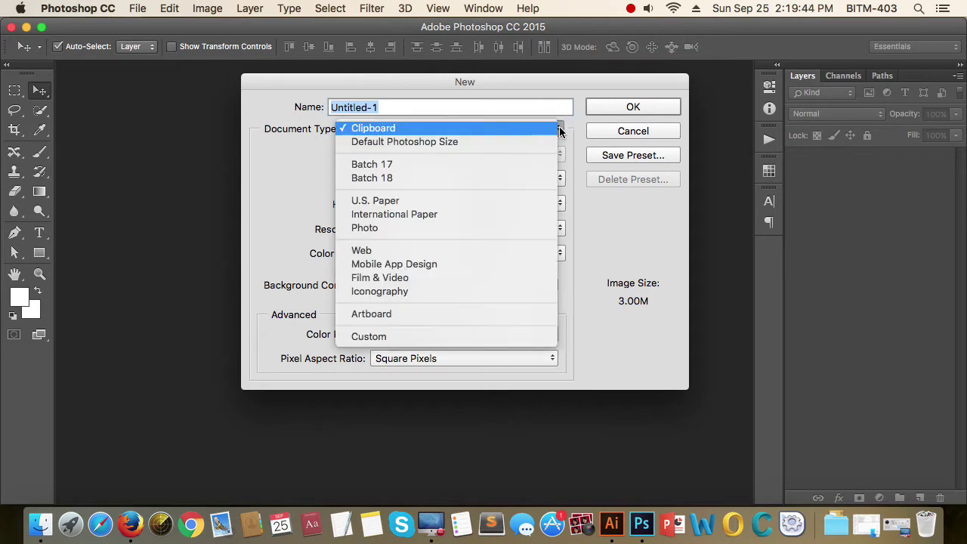
left_click(430, 216)
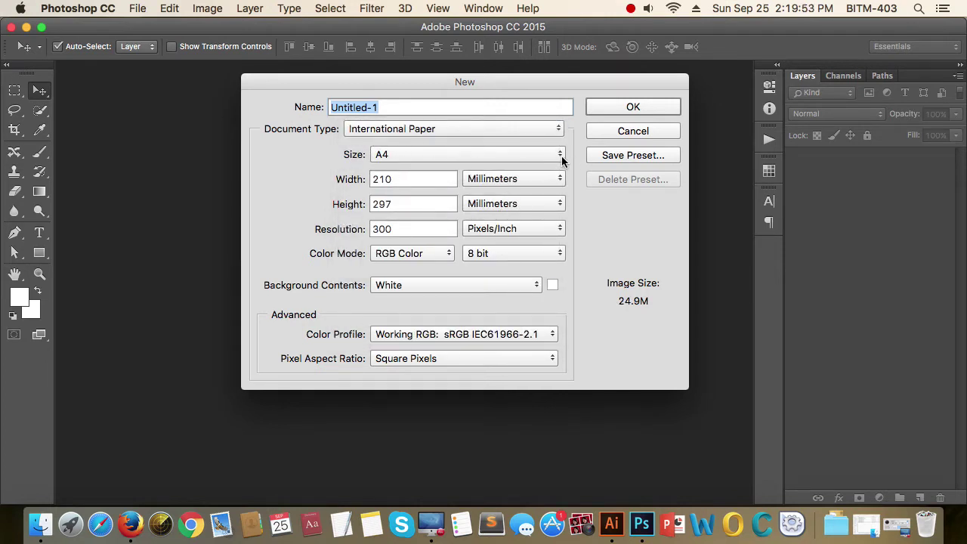
left_click(562, 155)
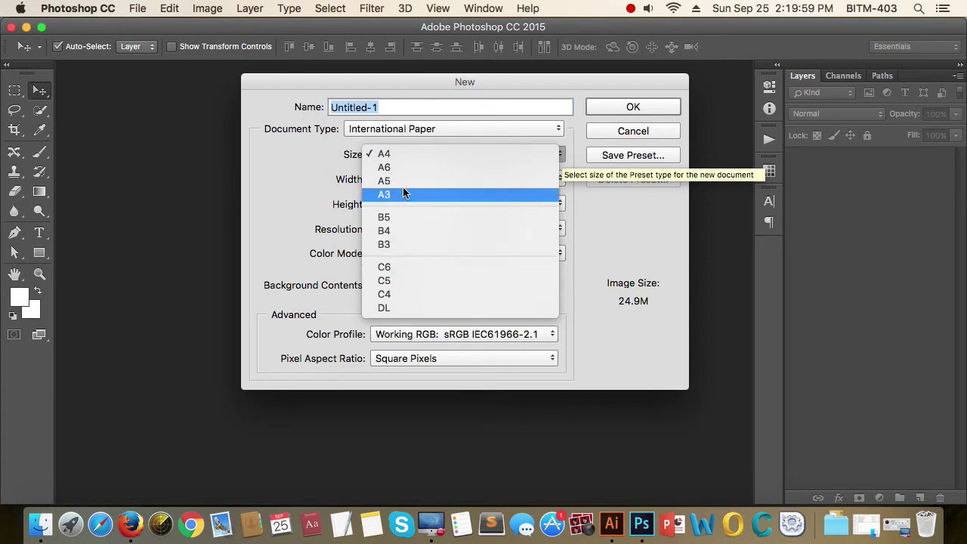
left_click(567, 154)
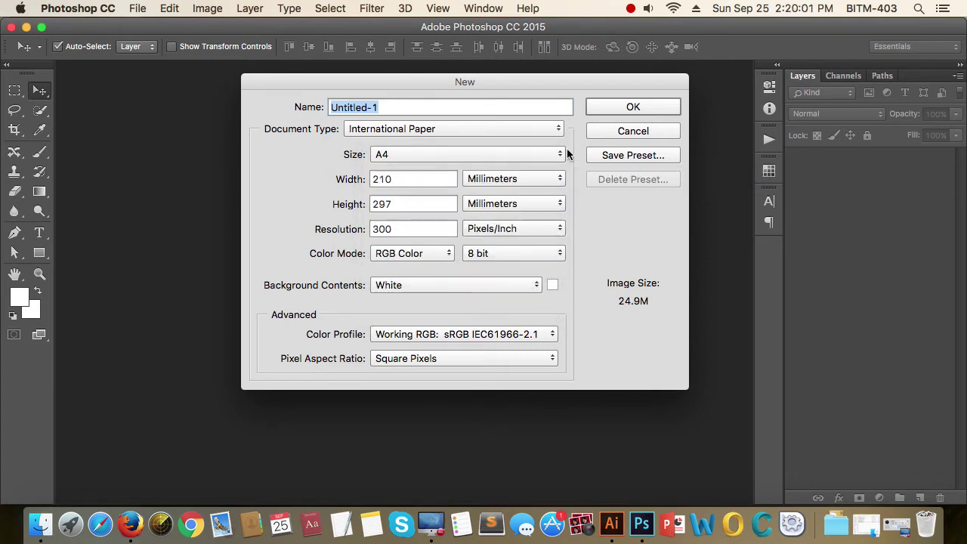
left_click(559, 129)
left_click(418, 164)
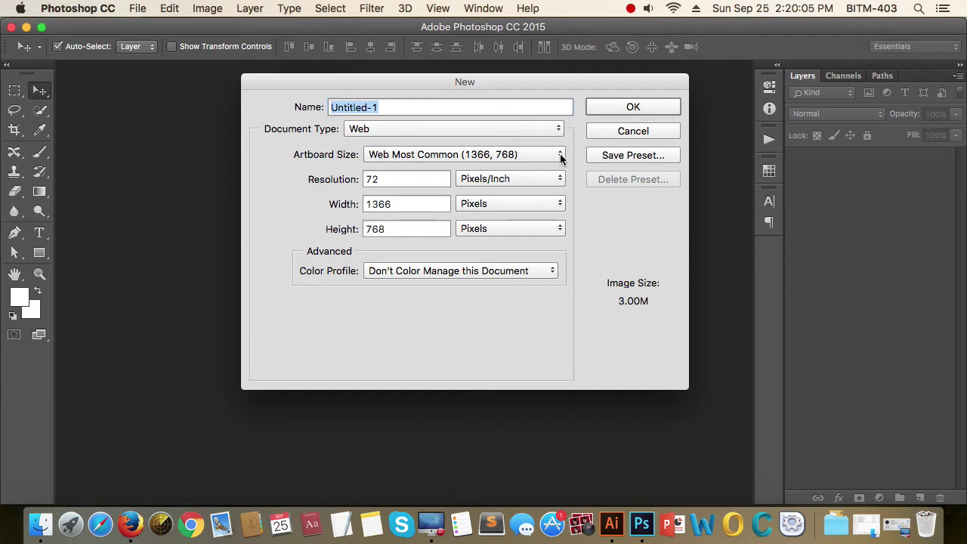
Keep the 1366 × 768 artboard size and 72 pixels/inch resolution.
left_click(561, 156)
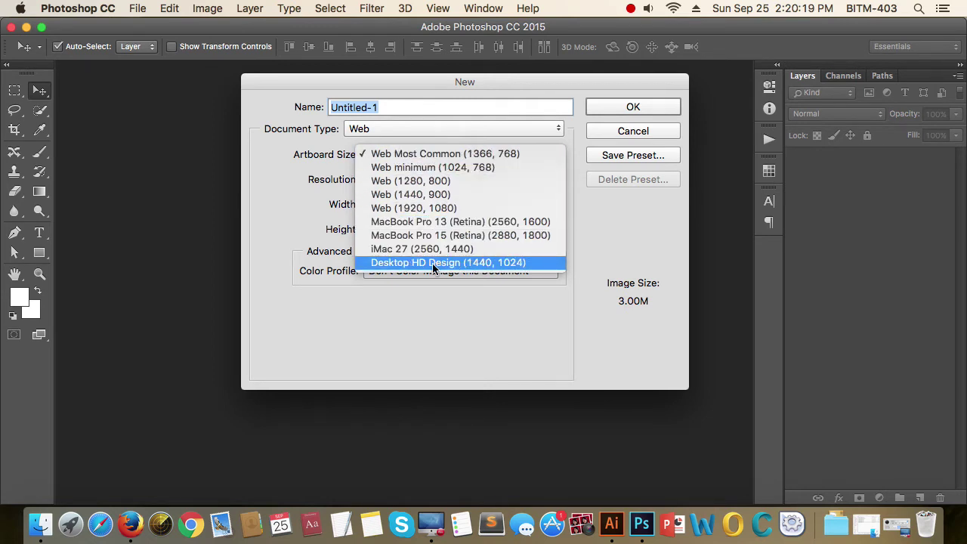
left_click(565, 138)
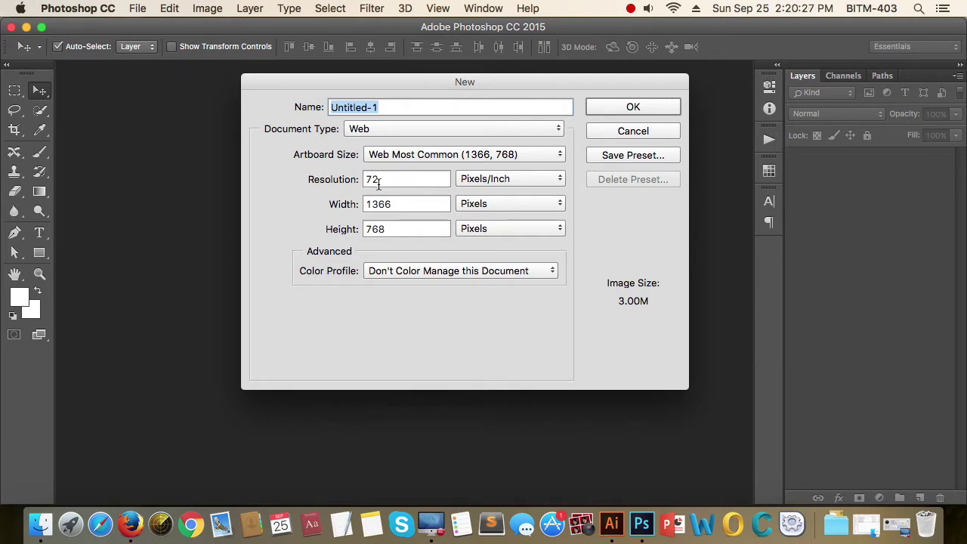
left_click_drag(392, 179, 340, 178)
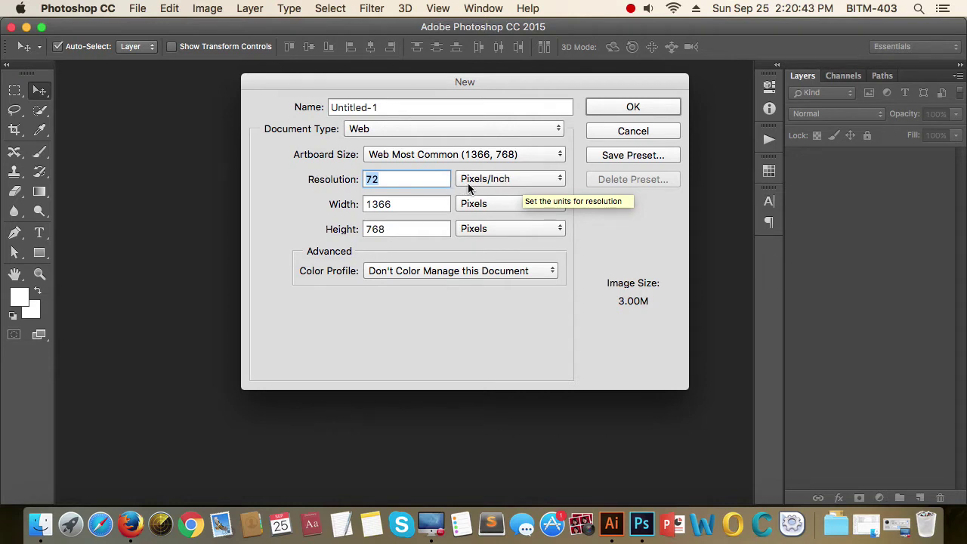
left_click(554, 179)
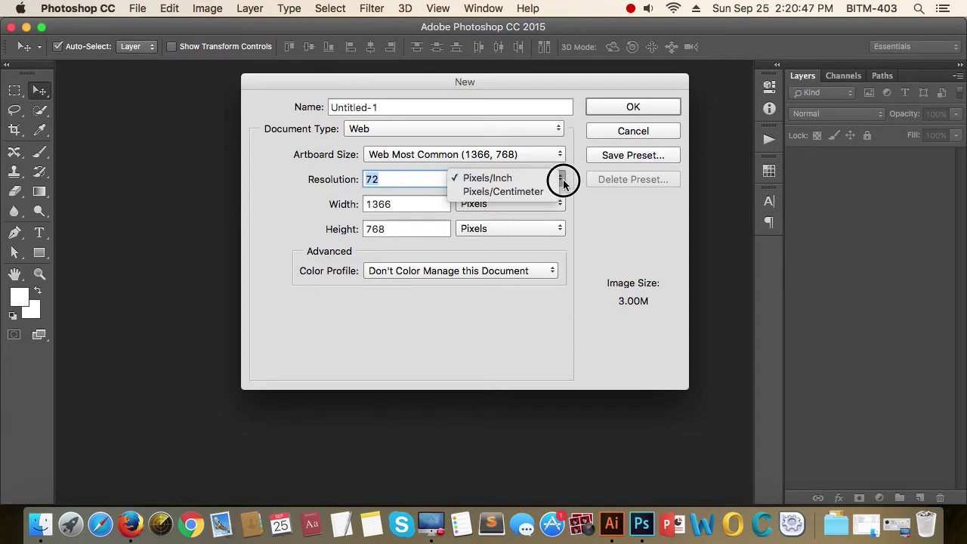
left_click(556, 179)
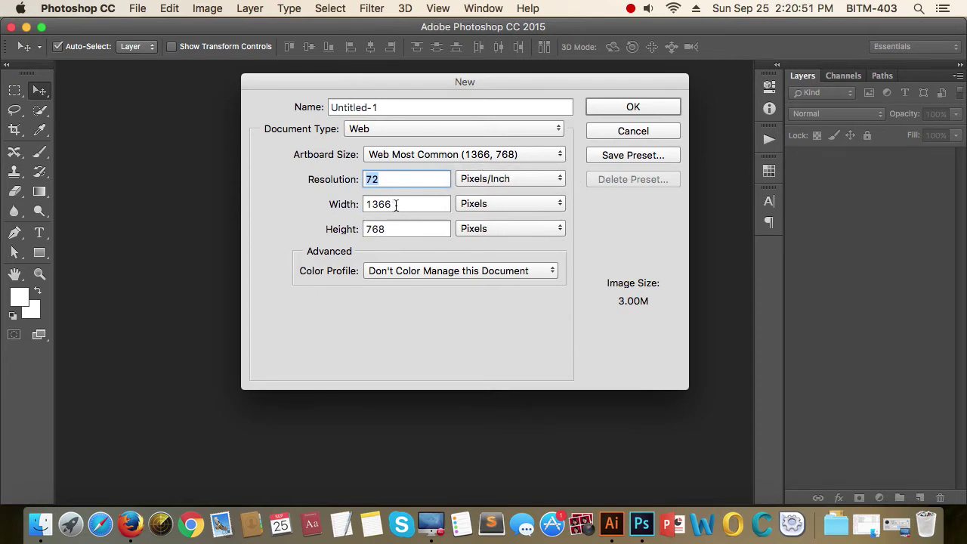
Set the size to 1920 × 1080 pixels with the Working RGB sRGB profile and create it.
left_click(347, 204)
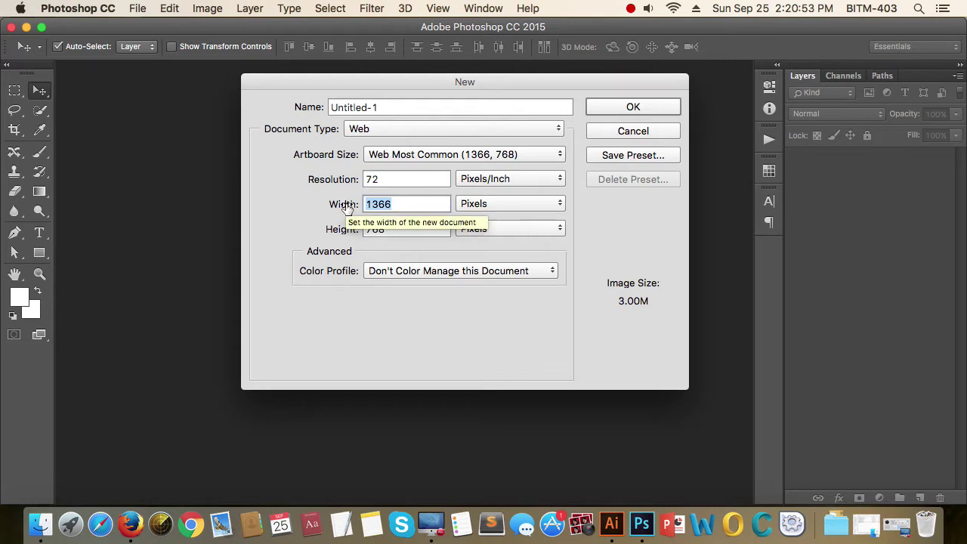
type("1920")
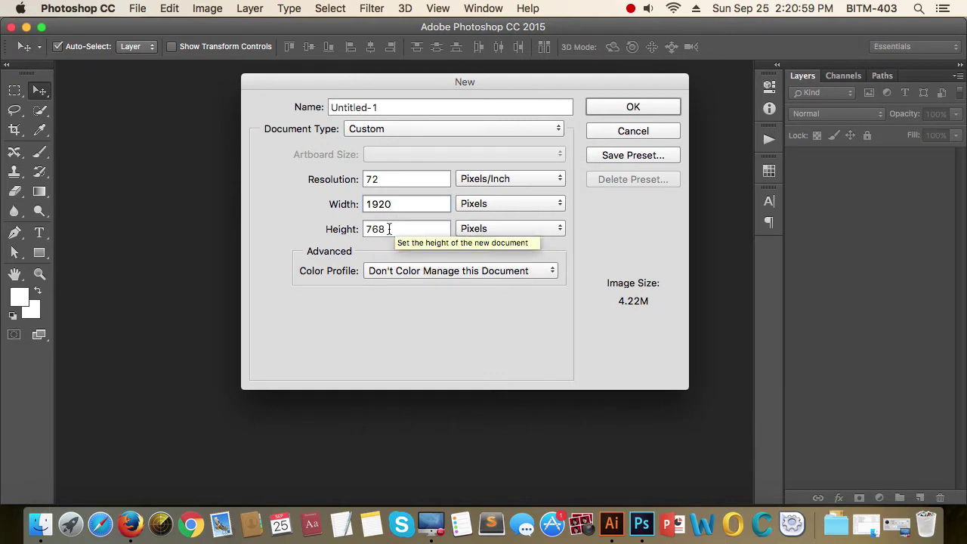
left_click(348, 232)
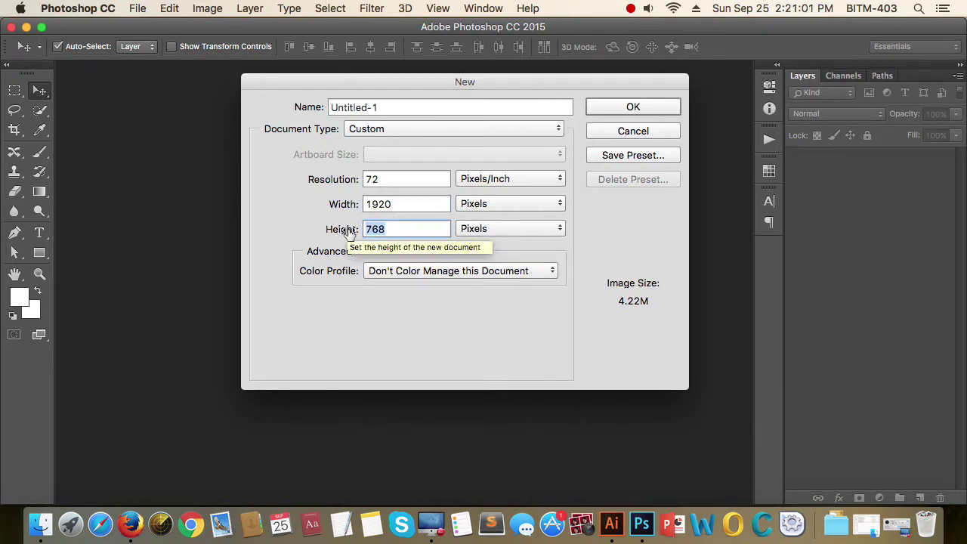
type("1080")
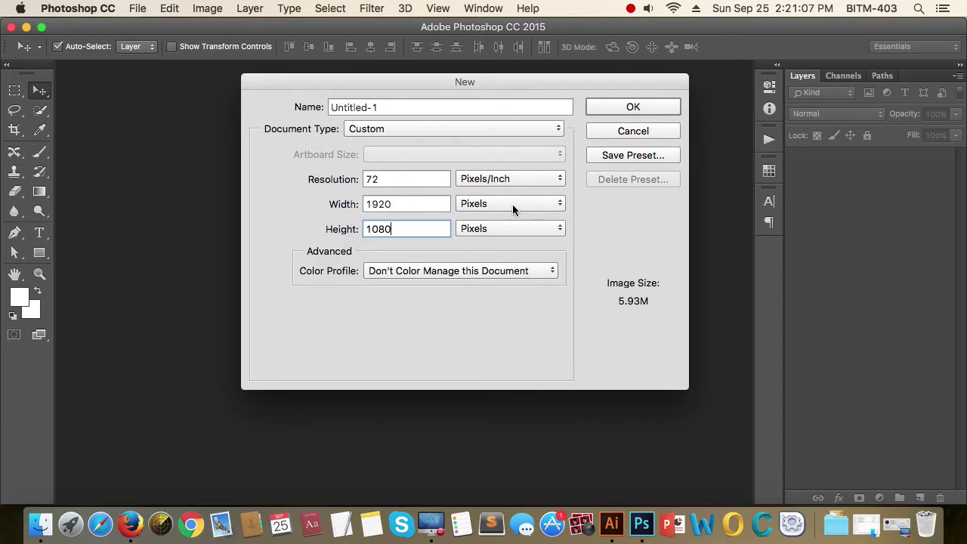
left_click(560, 204)
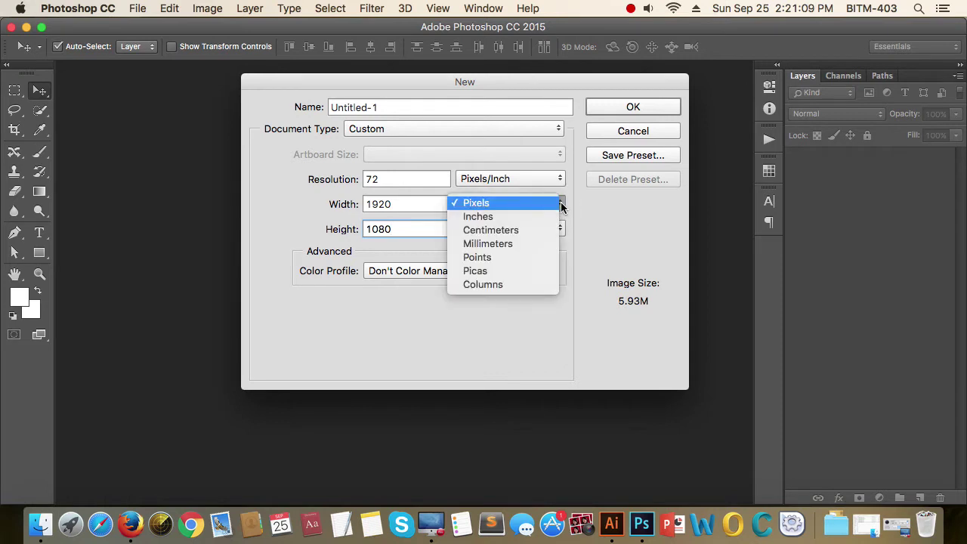
left_click(561, 204)
left_click(557, 226)
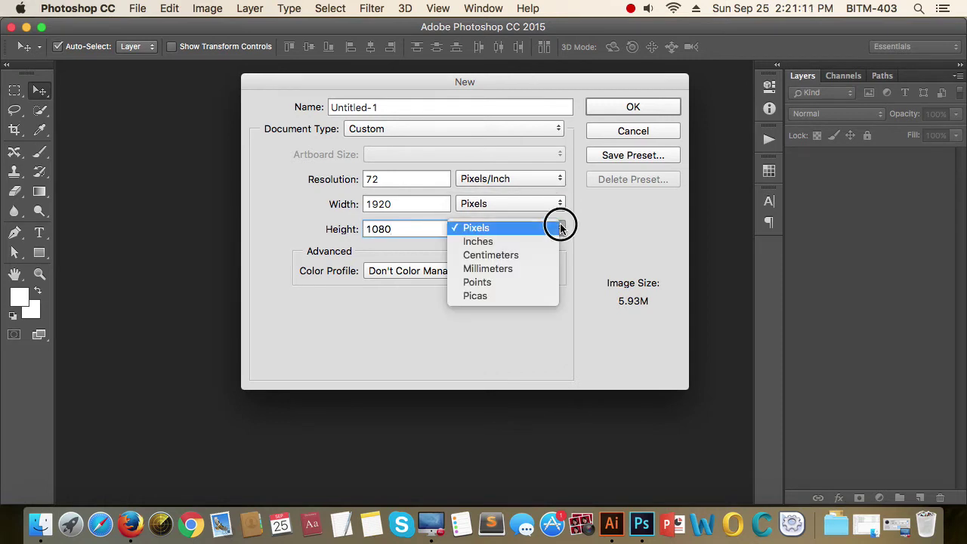
left_click(562, 228)
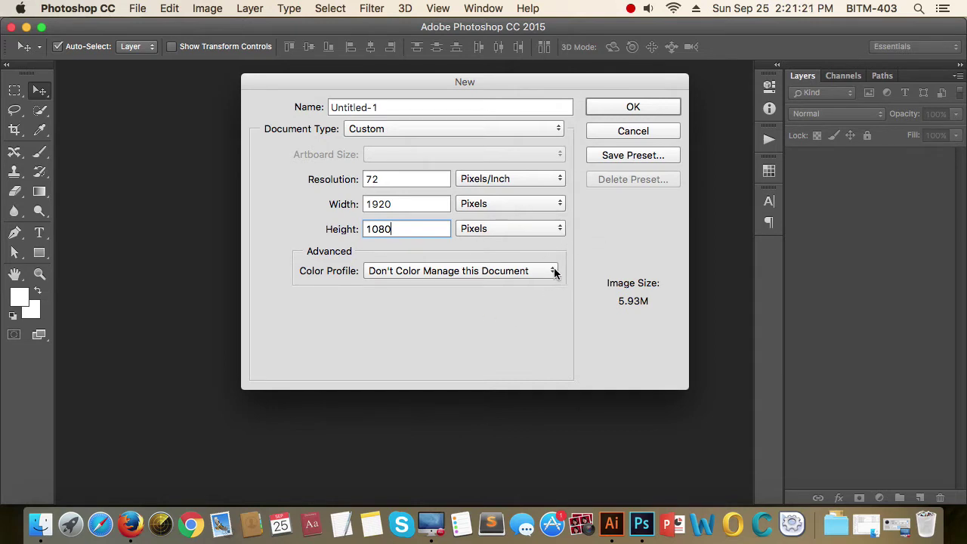
left_click(555, 272)
left_click(518, 281)
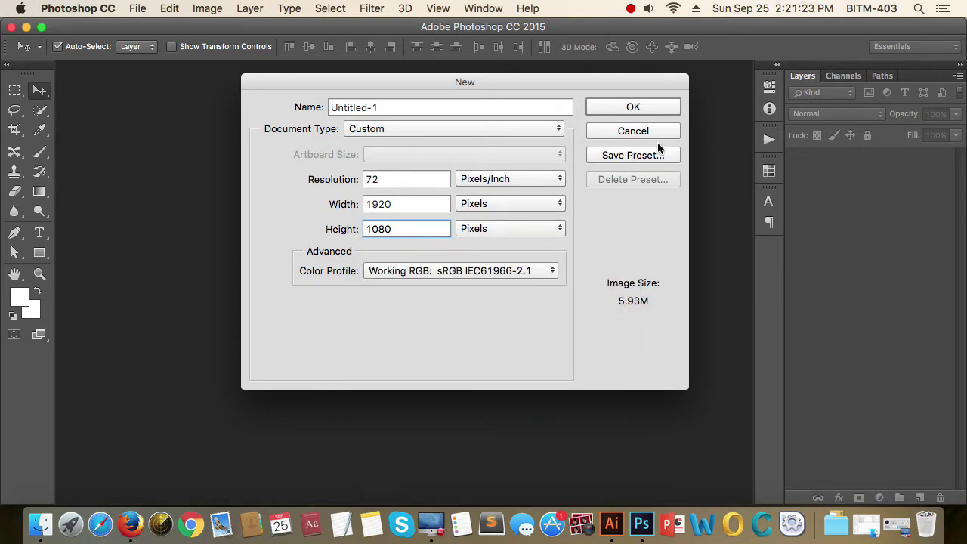
left_click(648, 106)
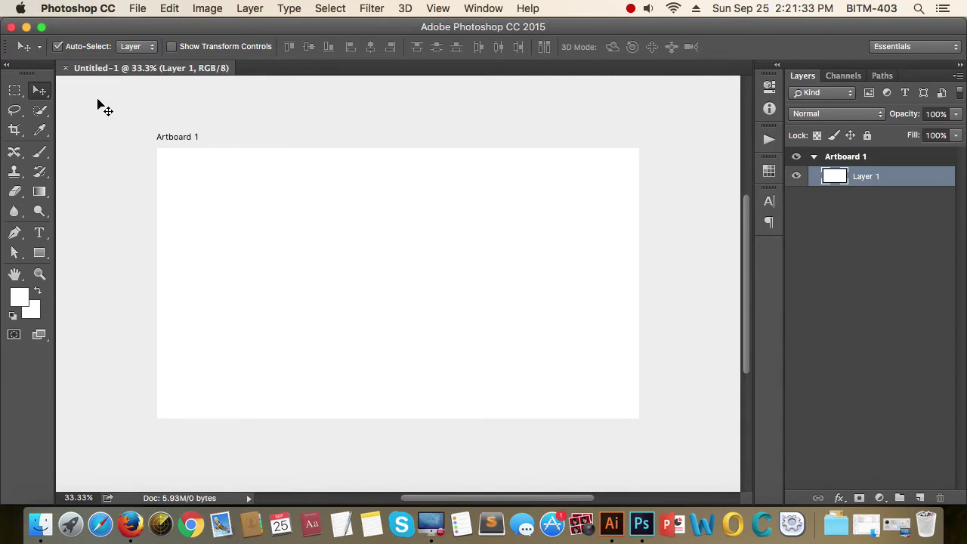
Close Untitled-1 and create a transparent 1024 × 1024 px document.
left_click(65, 68)
left_click(138, 8)
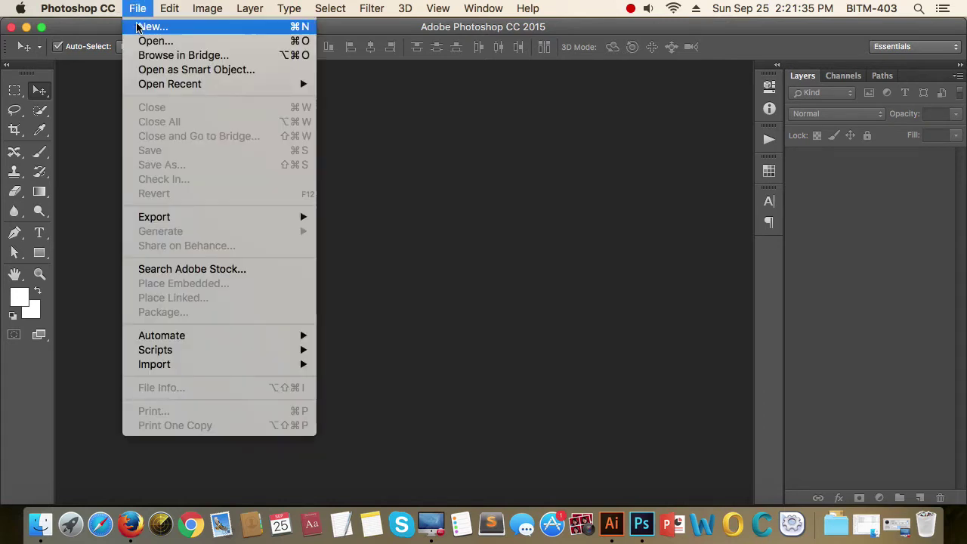
left_click(162, 27)
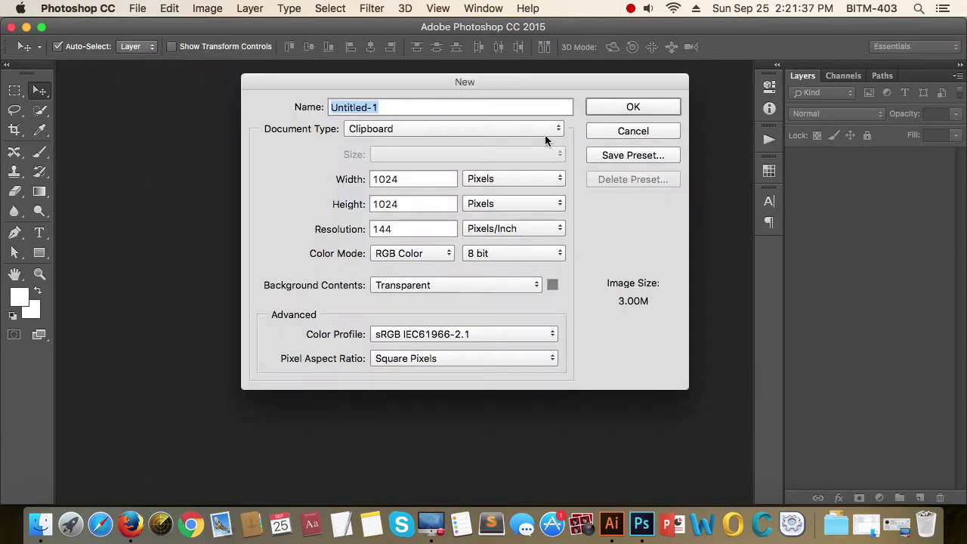
left_click(633, 106)
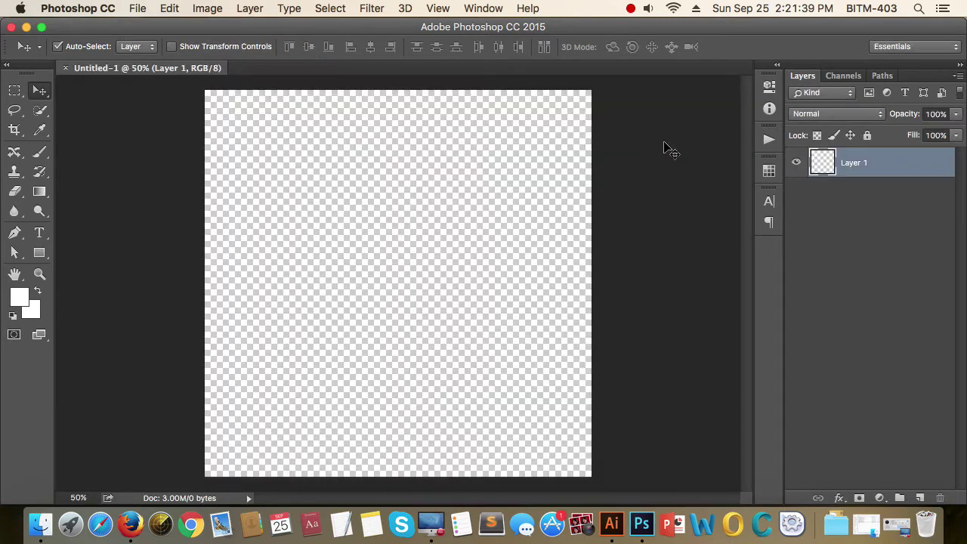
Close the transparent document and bring up the New document settings again.
left_click(65, 68)
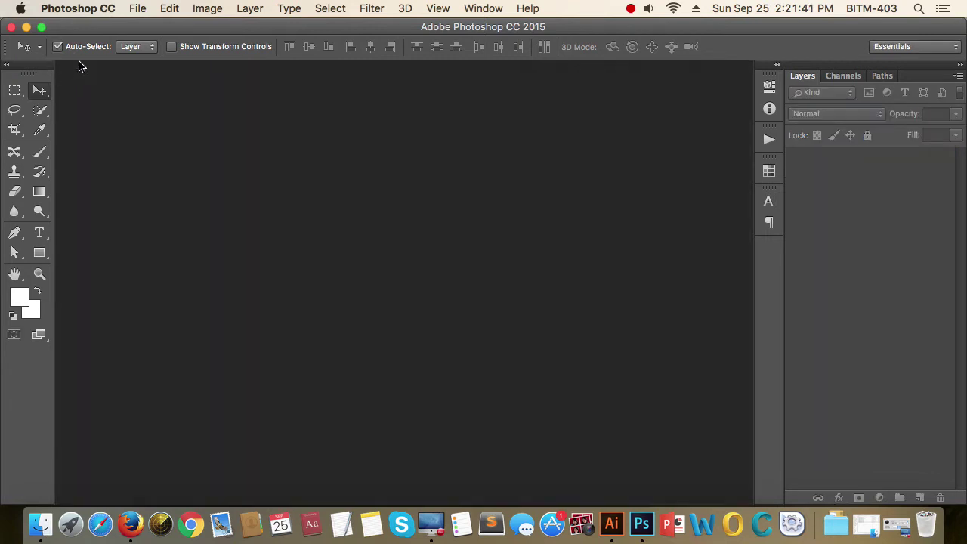
left_click(138, 8)
left_click(162, 27)
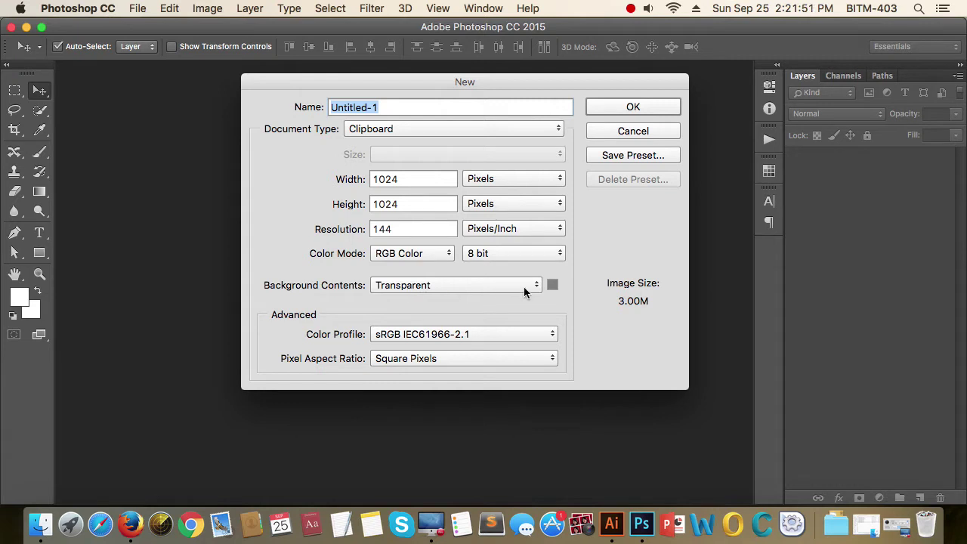
Pick white as the background colour and set Background Contents to White.
left_click(553, 287)
left_click(553, 289)
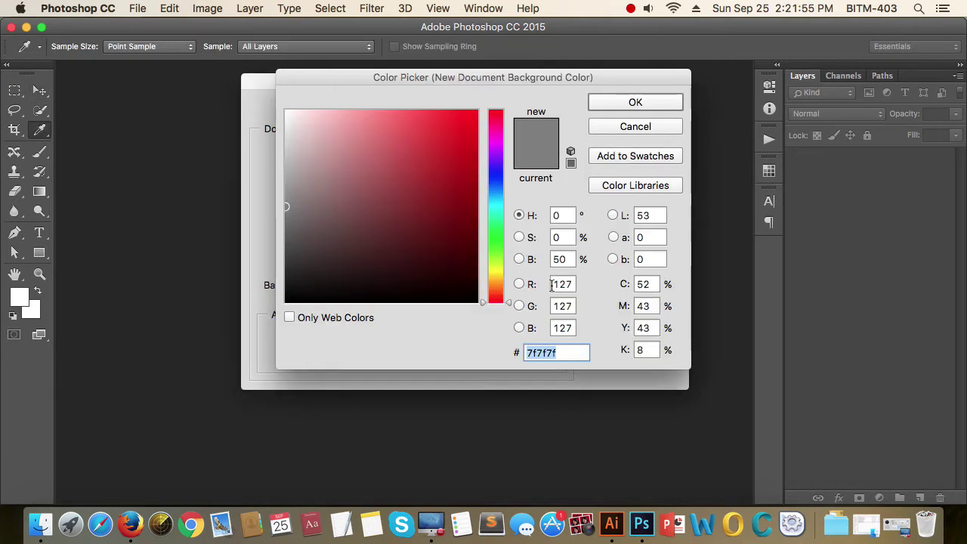
left_click(279, 105)
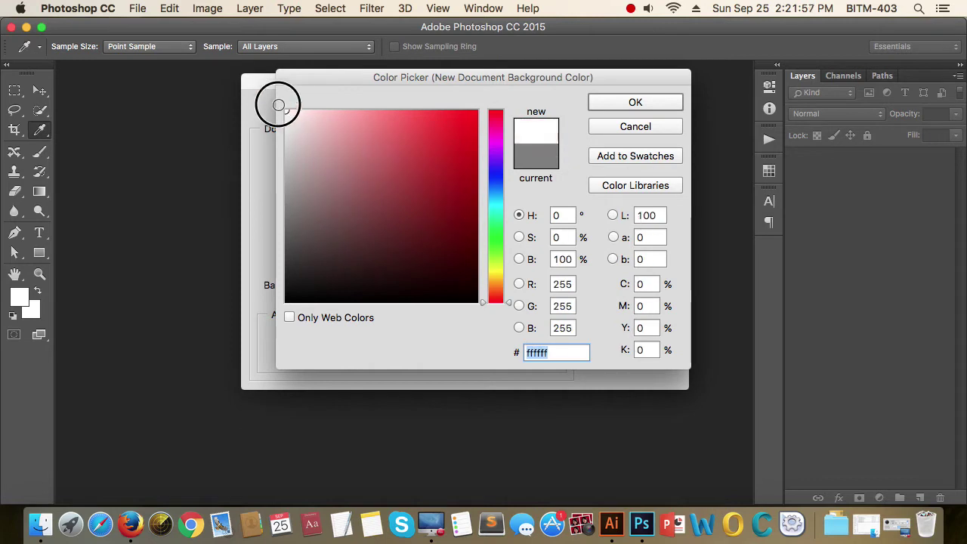
left_click(638, 103)
left_click(474, 285)
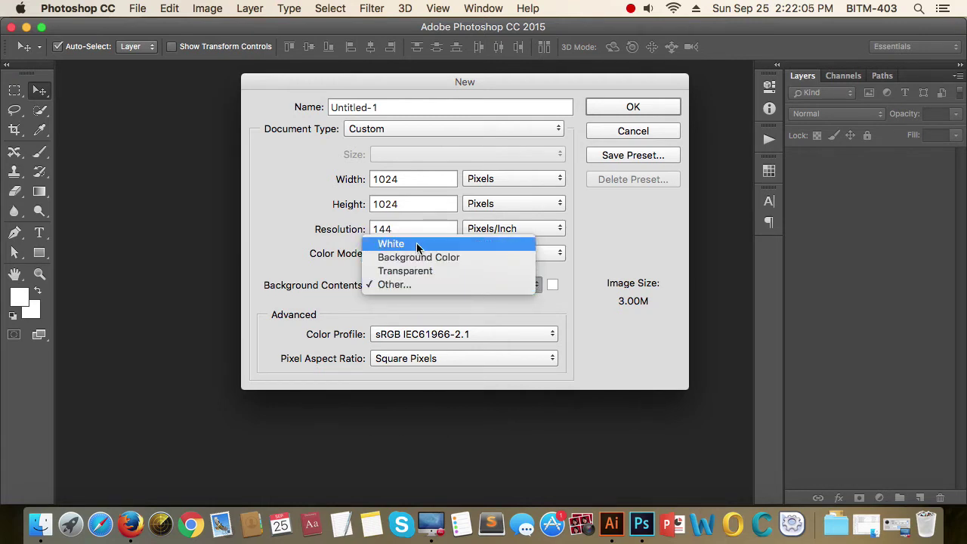
left_click(391, 243)
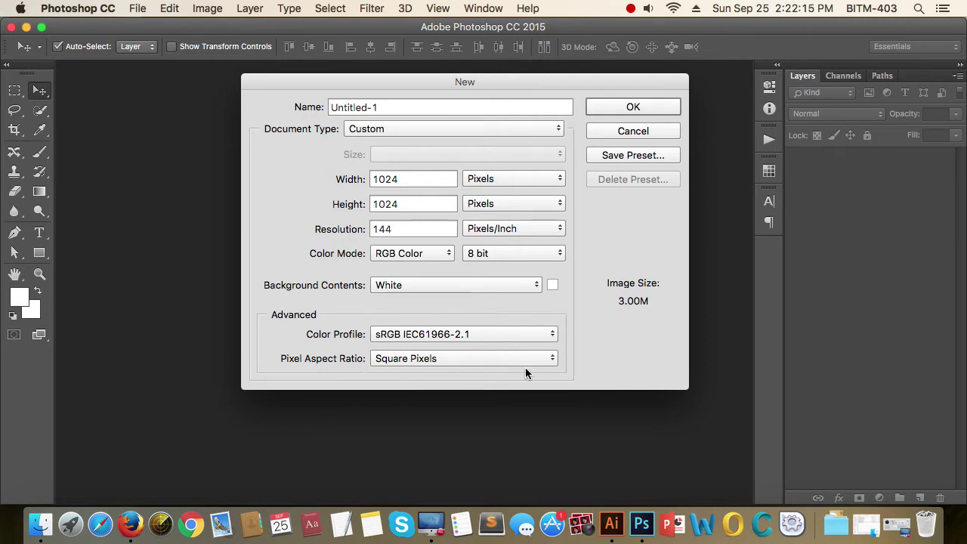
Confirm the New dialog to create the 1024 × 1024 white document Untitled-2.
left_click(651, 104)
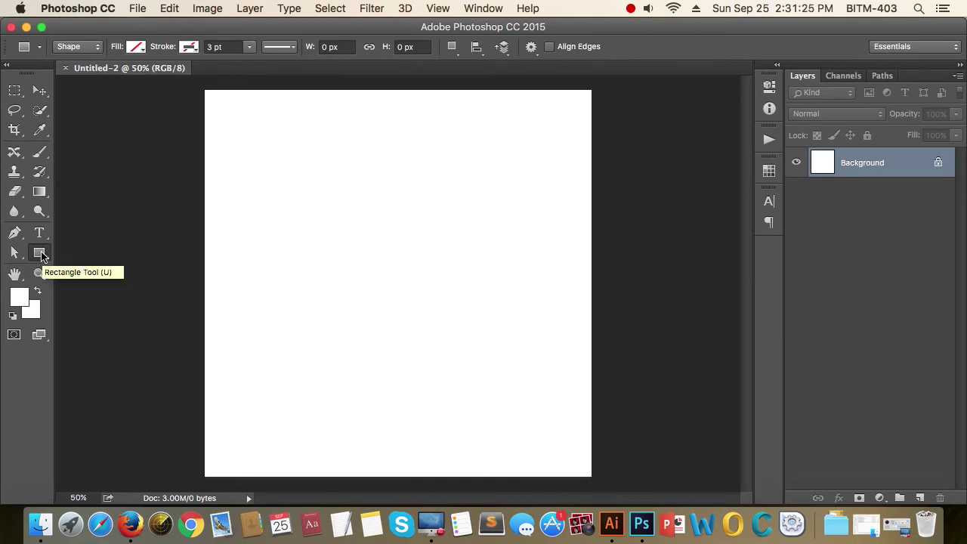
Draw a 331 × 286 px rectangle in the canvas's upper left and fill it pink.
left_click(40, 253)
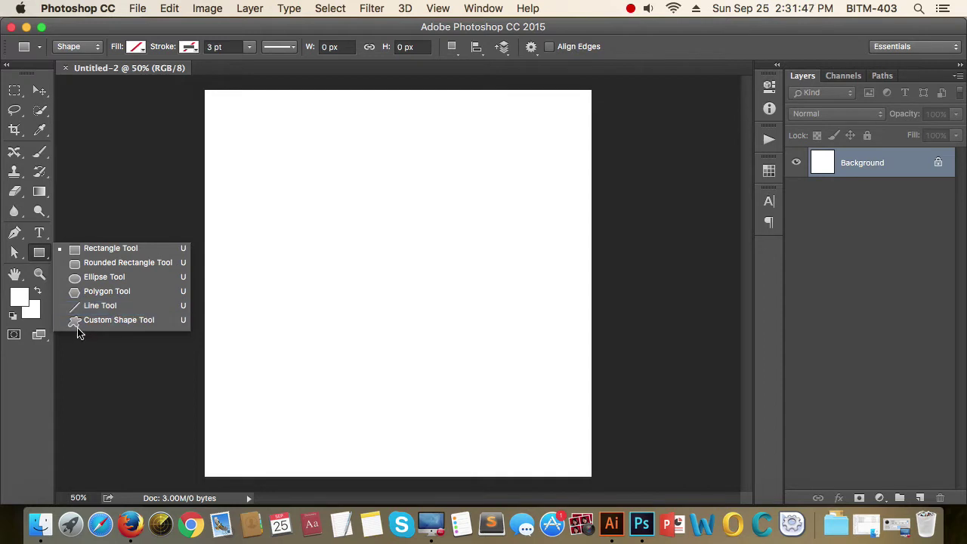
left_click(111, 249)
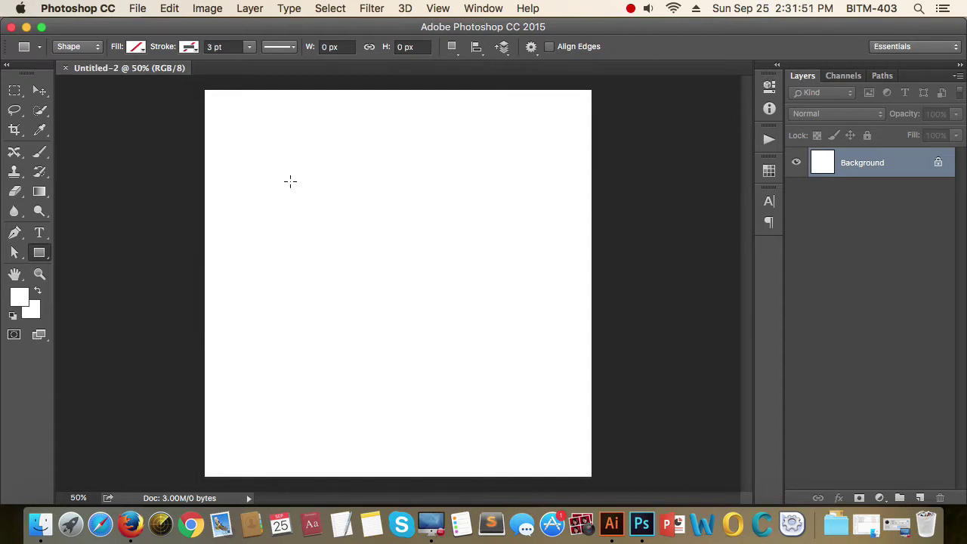
left_click_drag(290, 182, 415, 288)
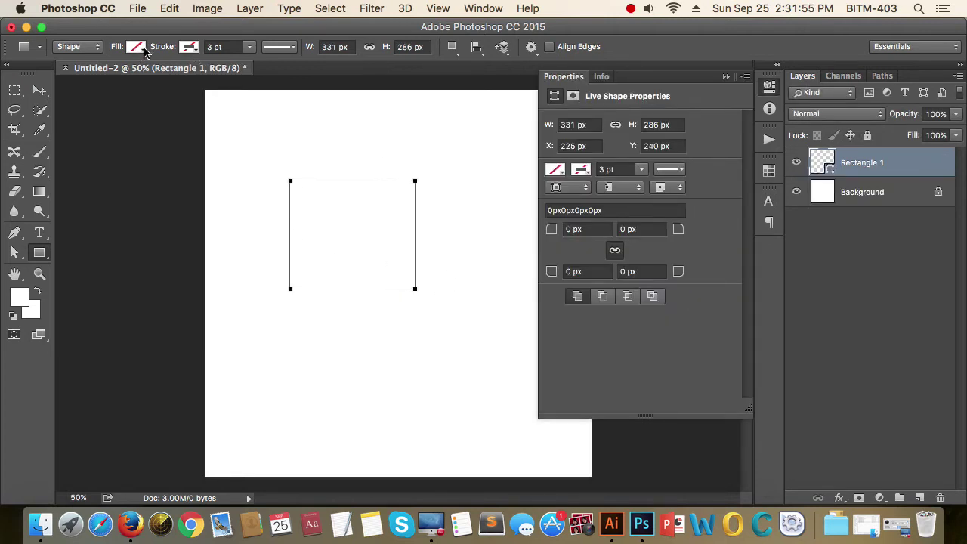
left_click(136, 47)
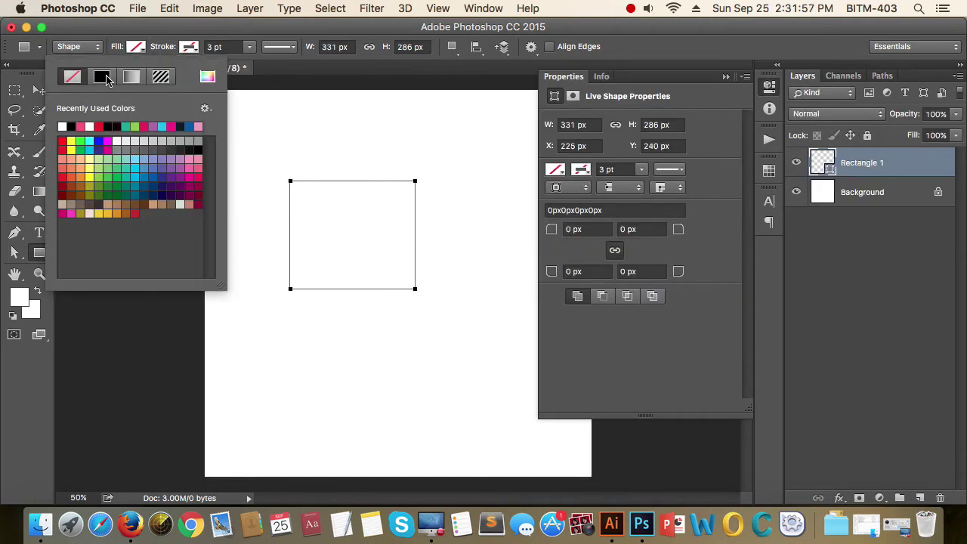
left_click(102, 77)
Close the shape properties, delete then restore the Background layer, and reselect Rectangle 1.
left_click(38, 90)
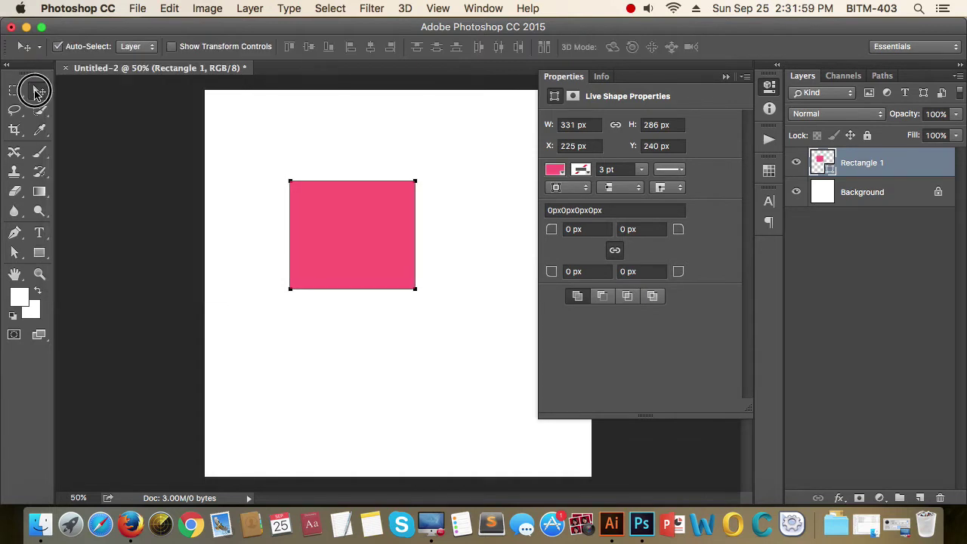
left_click(725, 78)
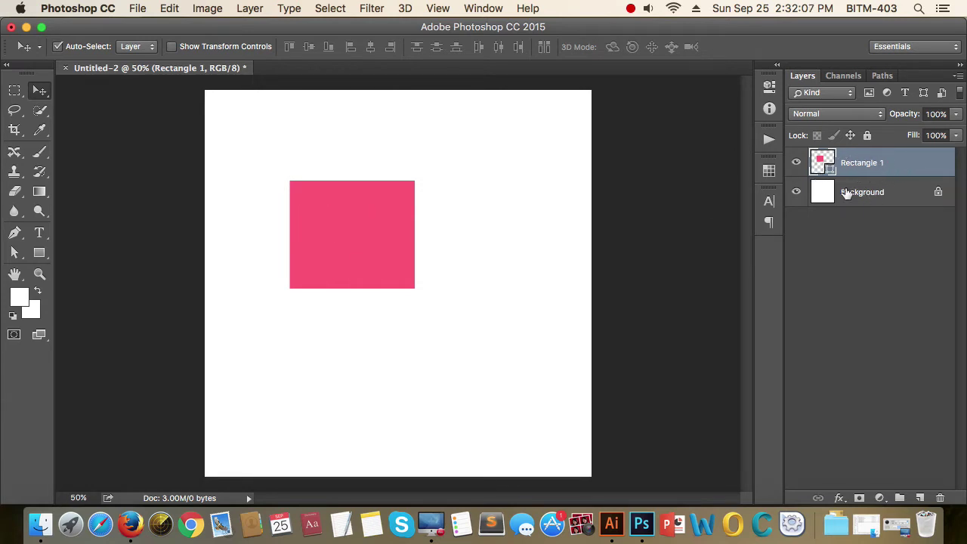
left_click(868, 199)
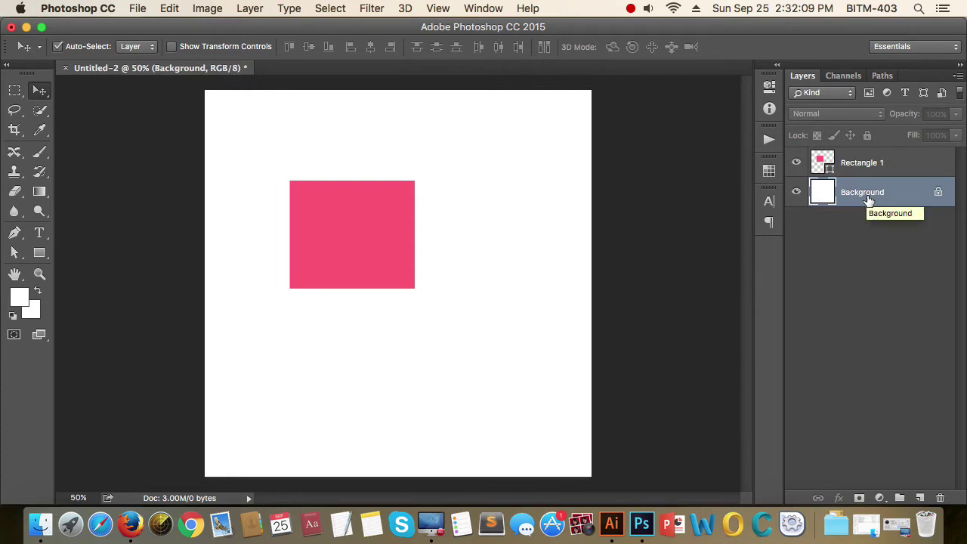
key("Delete")
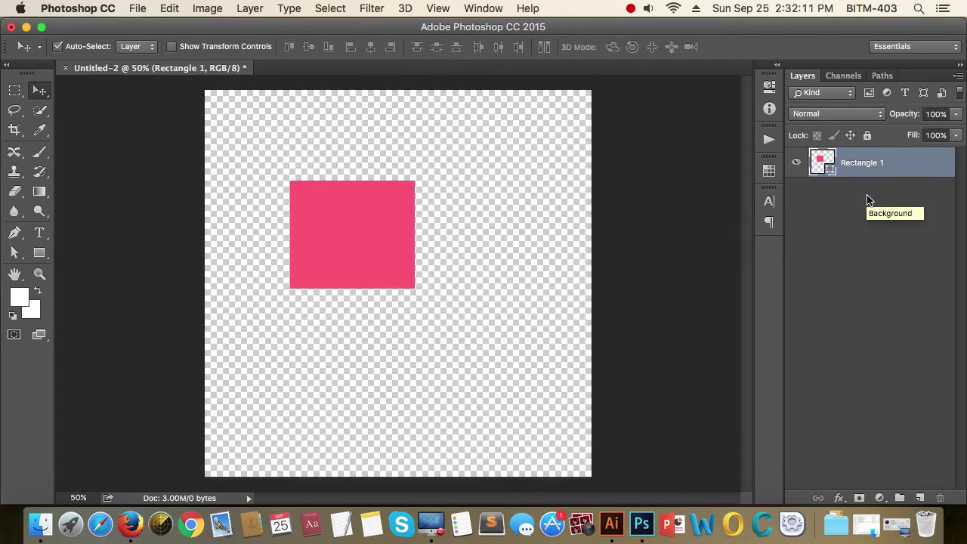
key("ctrl+z")
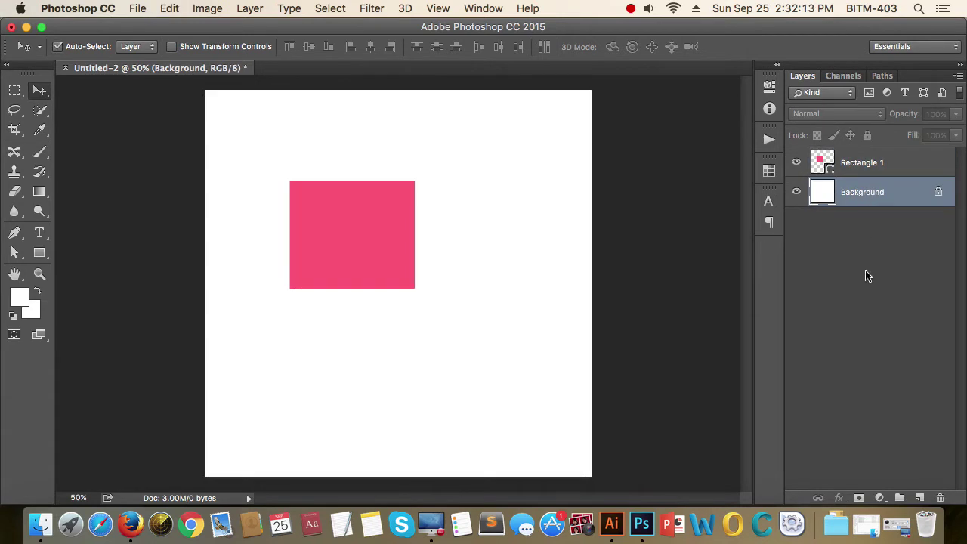
left_click(895, 168)
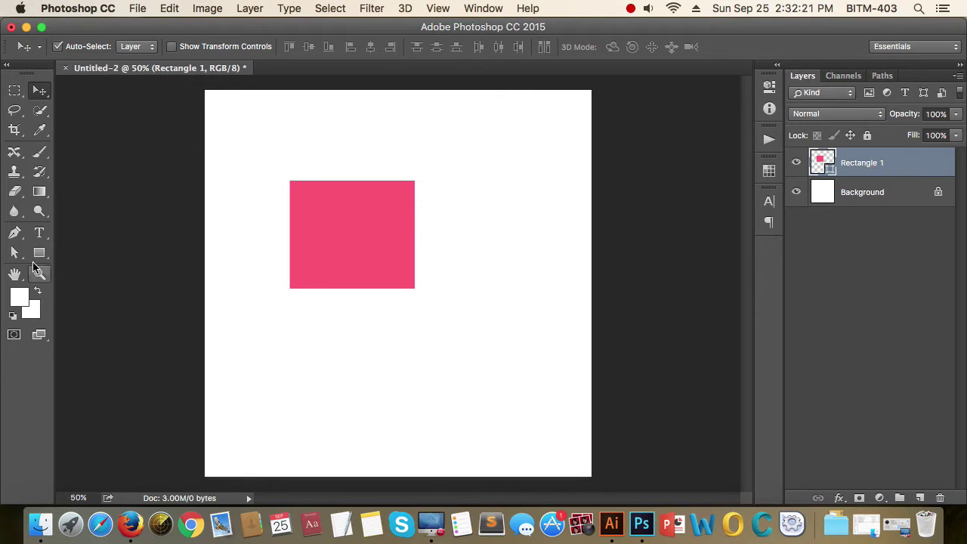
Draw a second pink rectangle right of the first, then nudge Rectangle 1 down-left.
left_click(39, 254)
left_click_drag(437, 148, 566, 281)
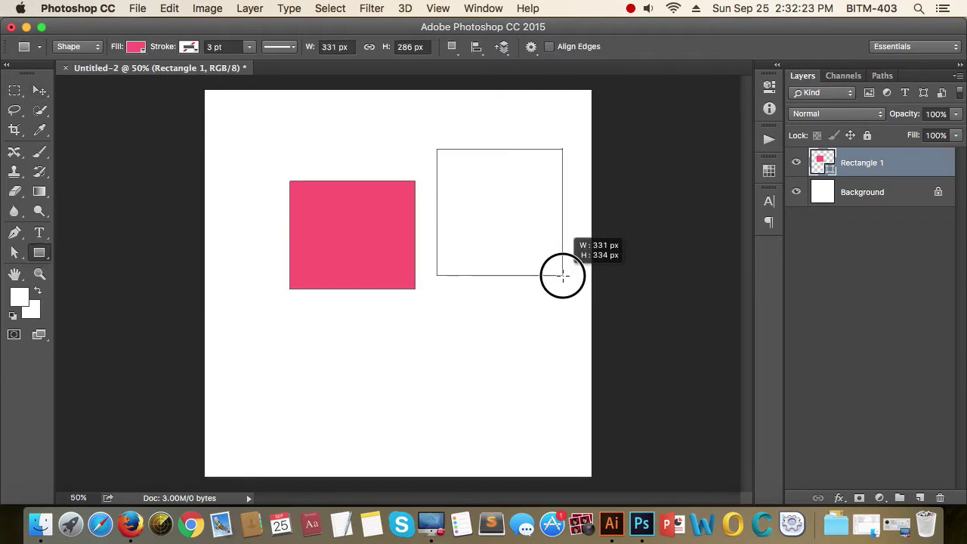
left_click(725, 76)
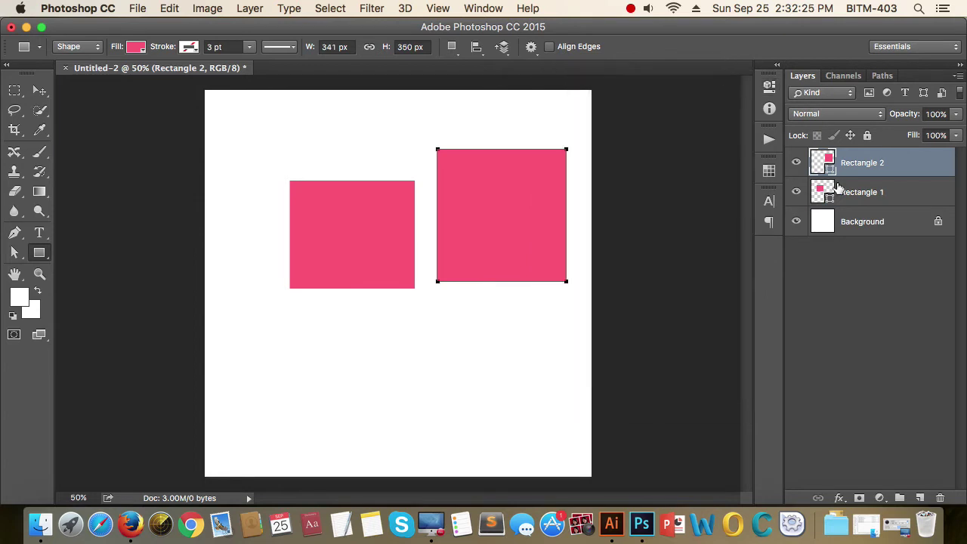
left_click(40, 90)
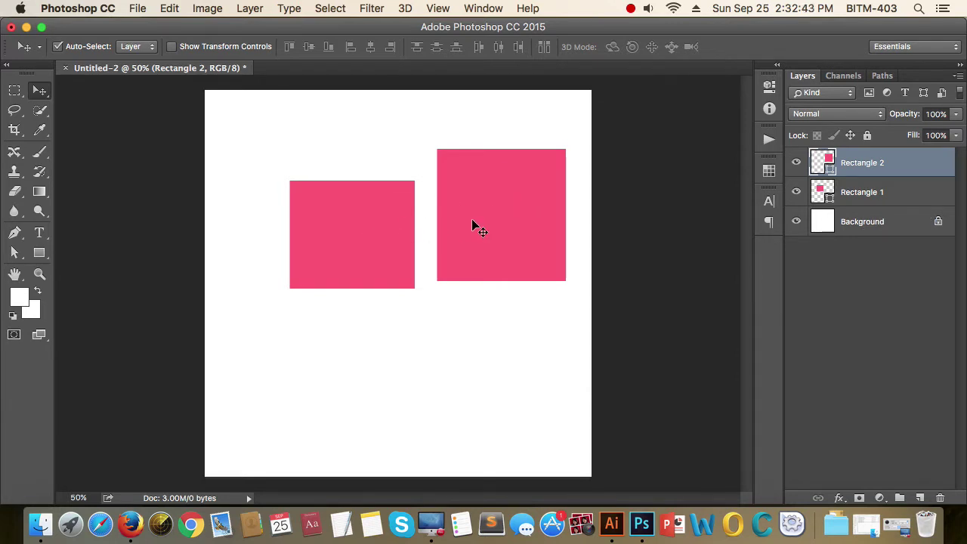
left_click(859, 192)
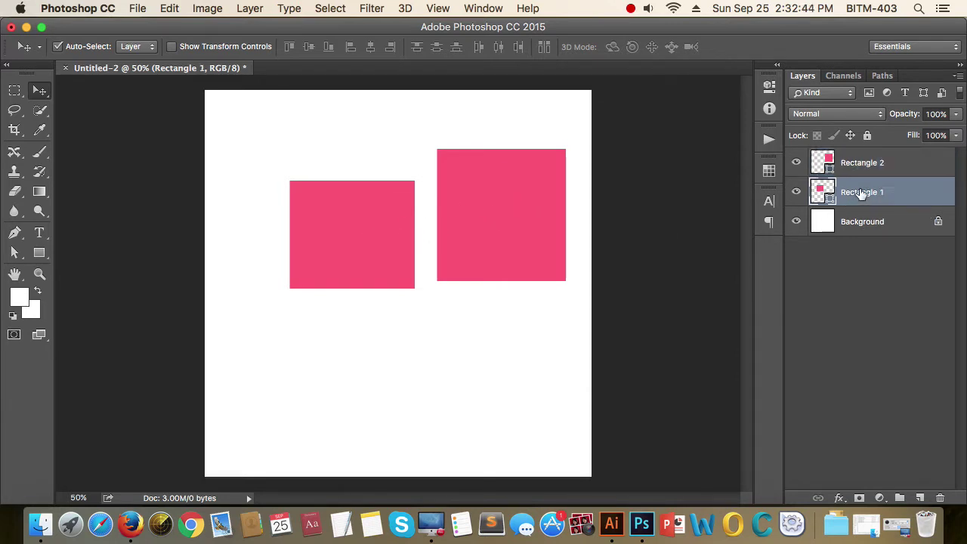
mouse_move(376, 222)
left_mouse_down()
mouse_move(359, 346)
mouse_move(360, 257)
left_mouse_up()
Drag the two pink squares around the canvas, trying different positions.
left_click(510, 215)
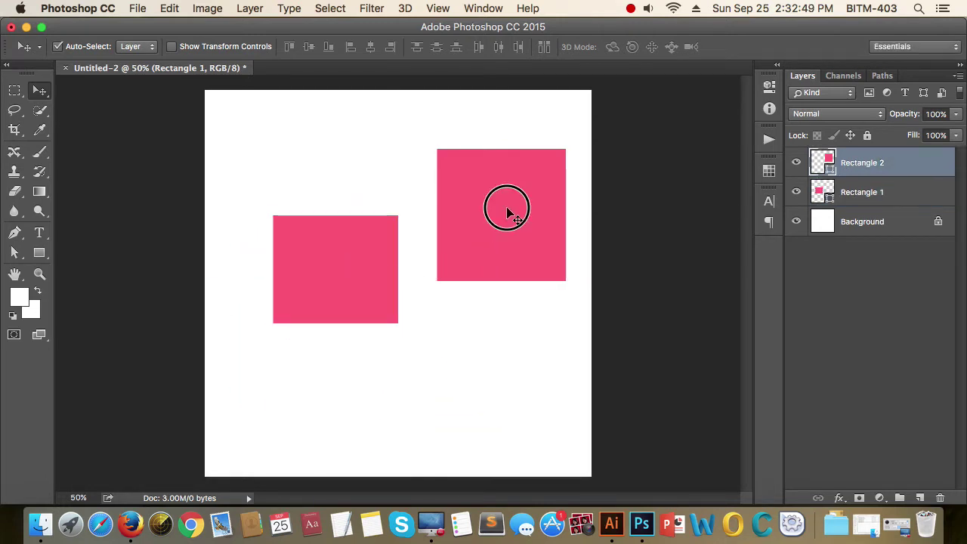
left_click_drag(501, 205, 504, 193)
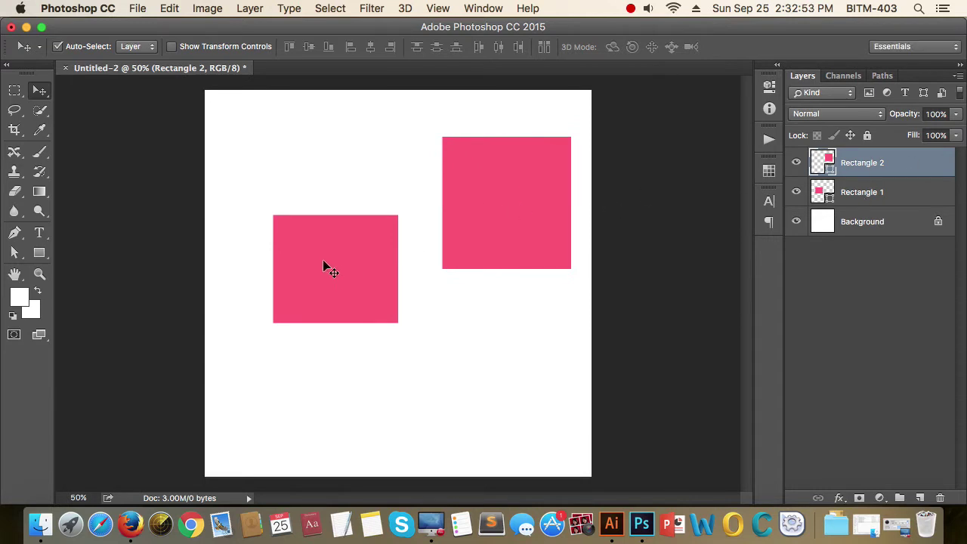
mouse_move(324, 266)
left_mouse_down()
mouse_move(319, 295)
mouse_move(335, 258)
mouse_move(325, 260)
left_mouse_up()
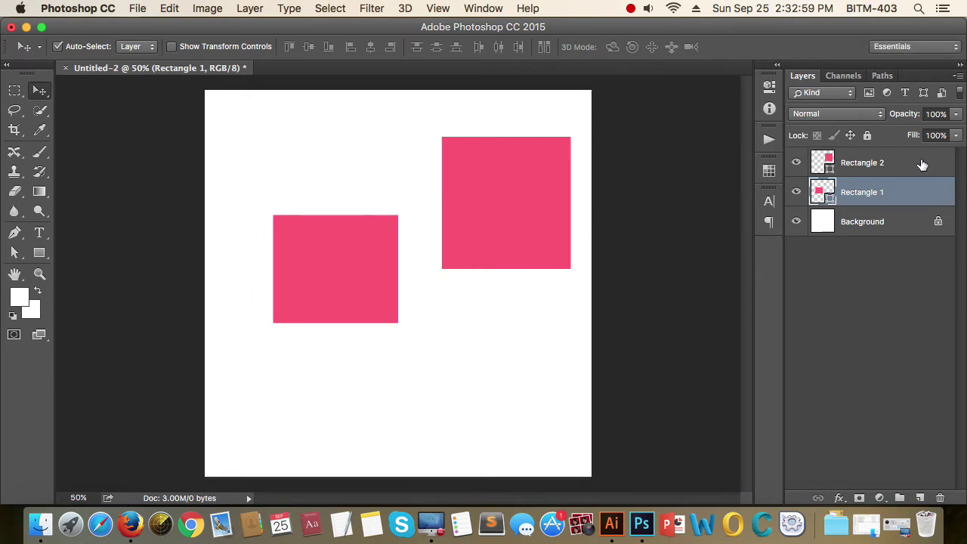
left_click(515, 215)
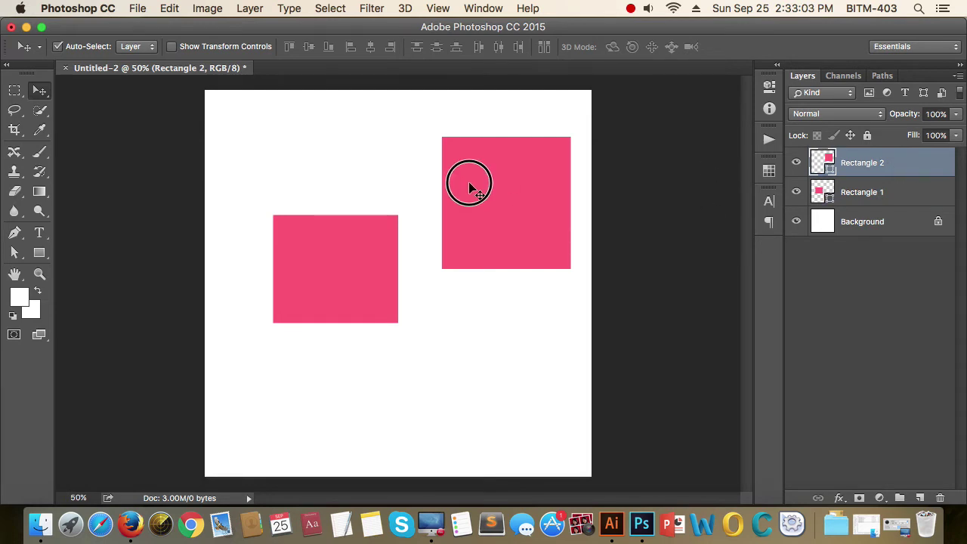
left_click_drag(468, 182, 458, 190)
left_click_drag(318, 282, 318, 257)
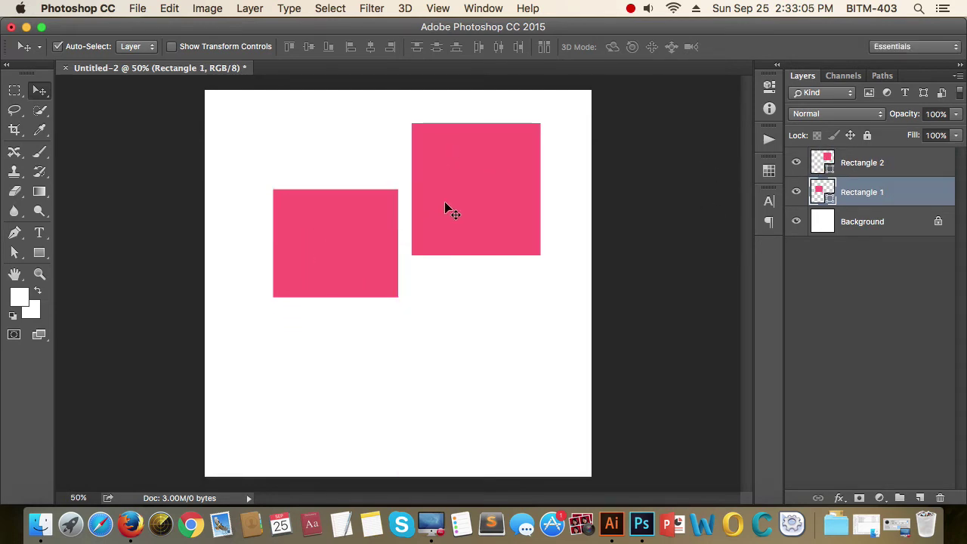
left_click_drag(444, 201, 483, 197)
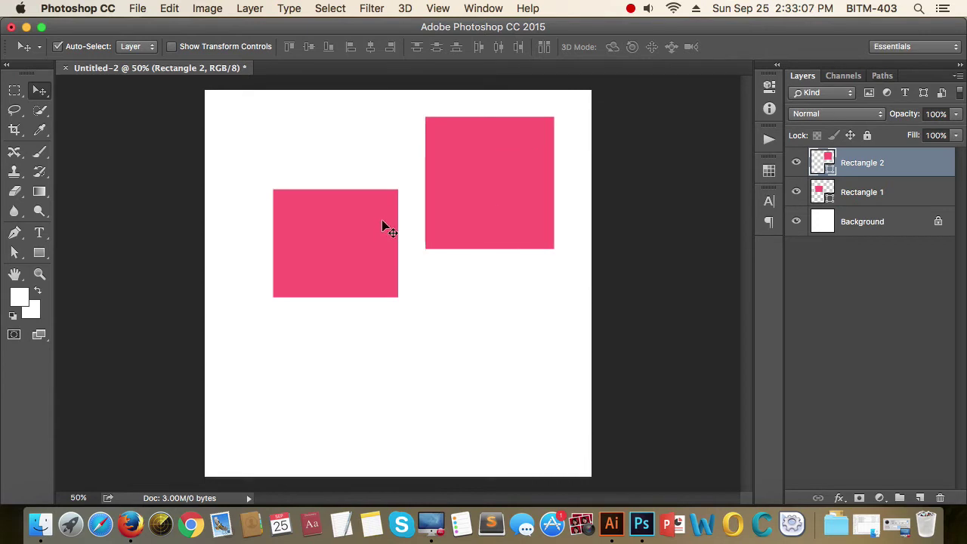
left_click_drag(369, 225, 375, 229)
left_click_drag(486, 193, 503, 204)
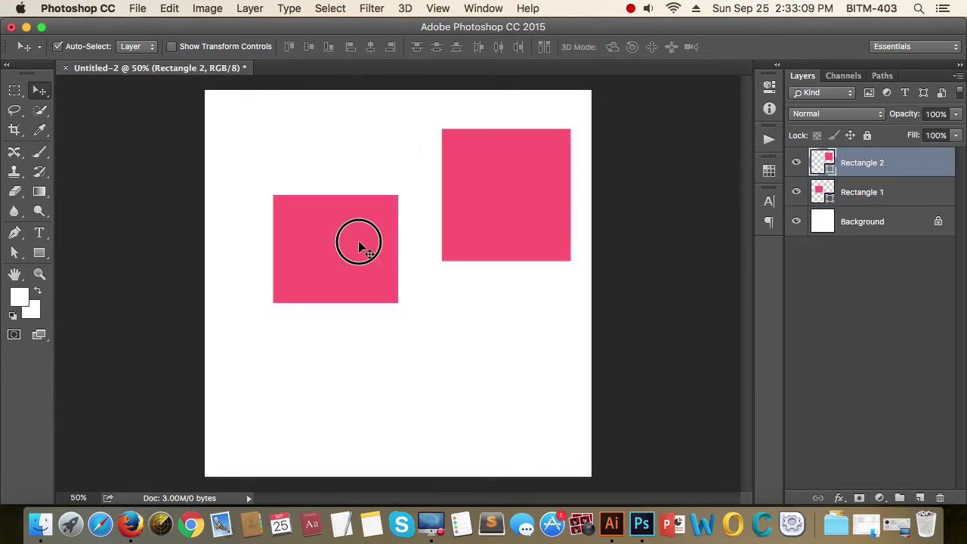
left_click_drag(356, 237, 356, 226)
left_click_drag(480, 214, 486, 204)
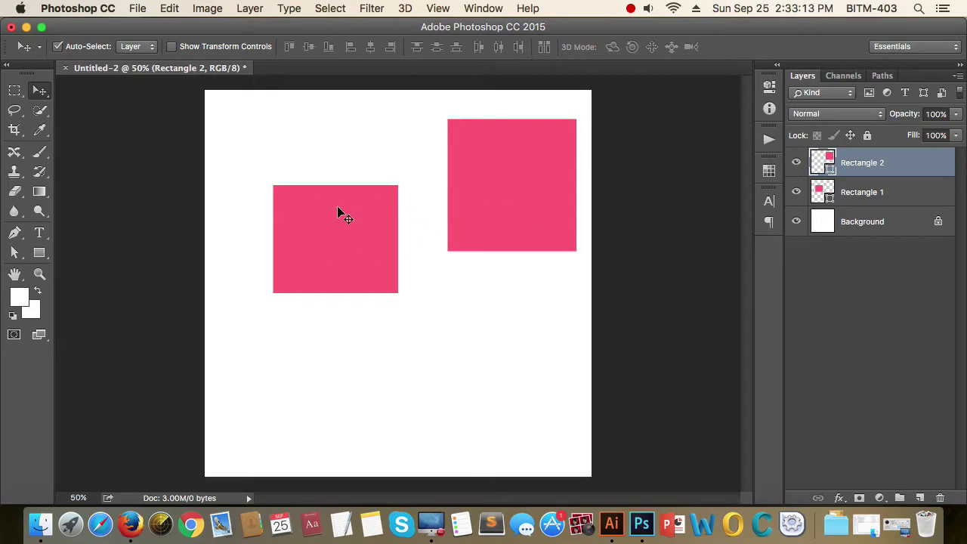
left_click_drag(510, 196, 500, 184)
left_click_drag(341, 243, 341, 252)
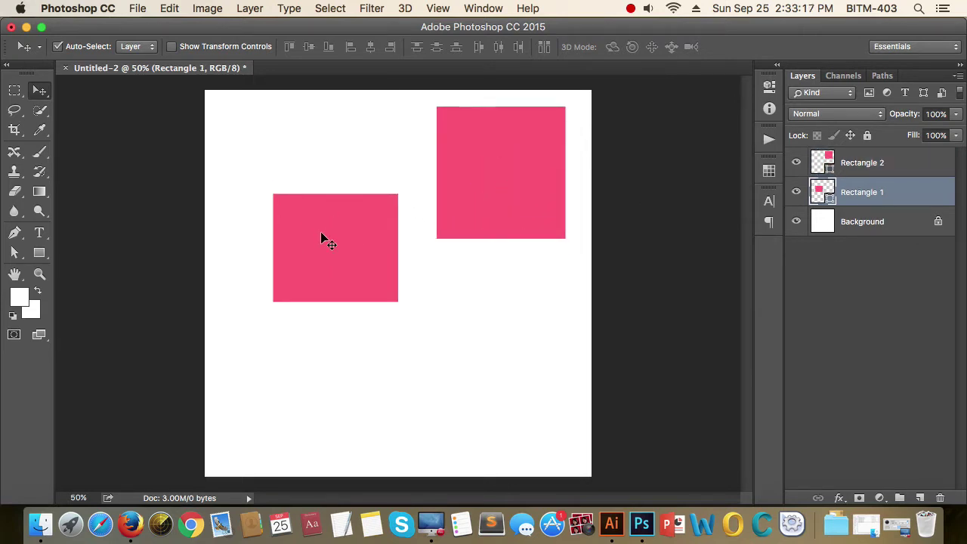
left_click_drag(325, 240, 325, 248)
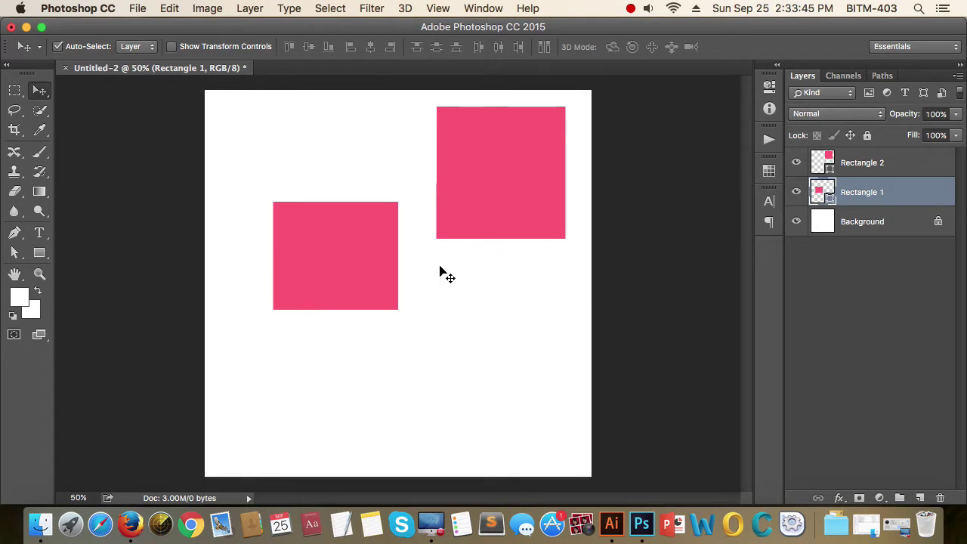
Spread the squares apart: the left one near the left edge, the right one higher up.
left_click_drag(365, 254, 346, 213)
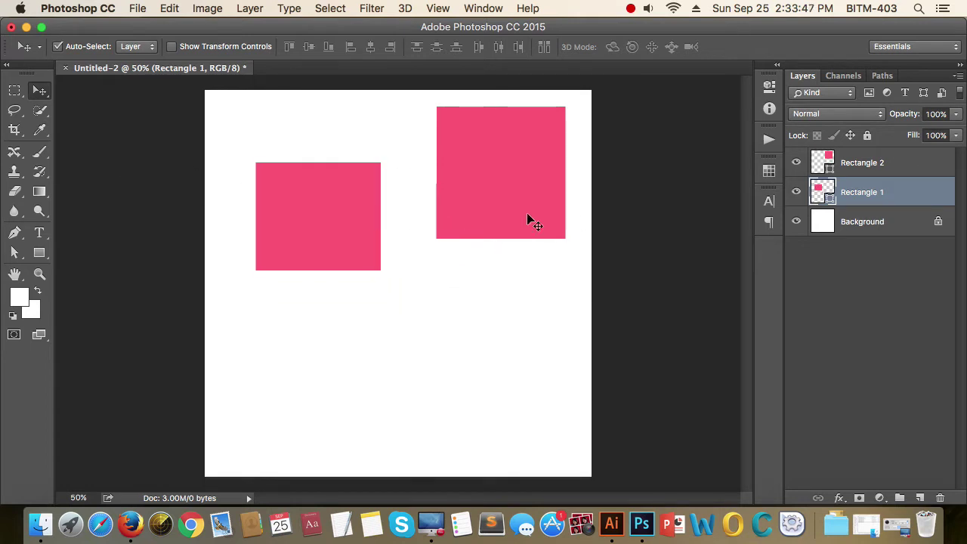
left_click_drag(535, 165, 479, 341)
left_click_drag(356, 209, 391, 168)
left_click(459, 331)
left_click_drag(459, 330, 529, 222)
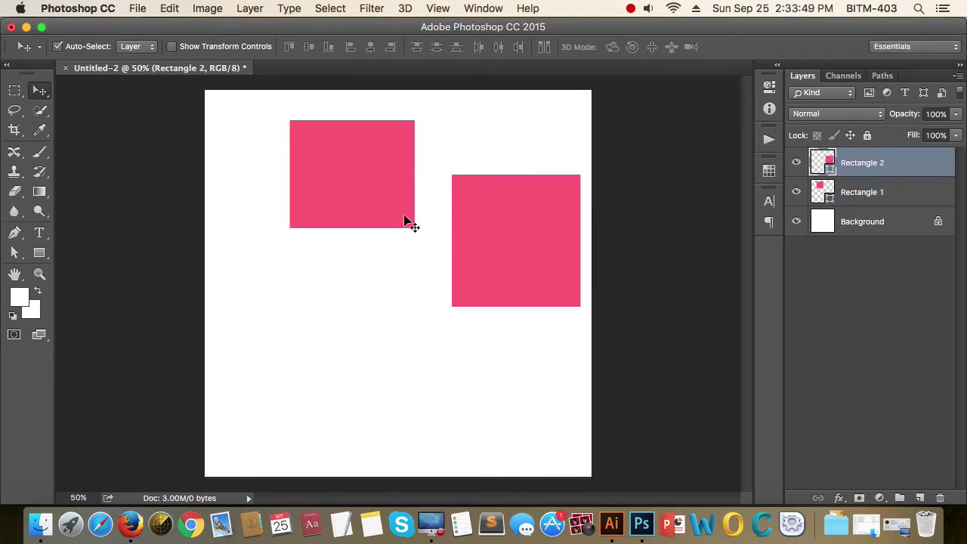
left_click_drag(369, 198, 313, 264)
left_click_drag(471, 259, 463, 229)
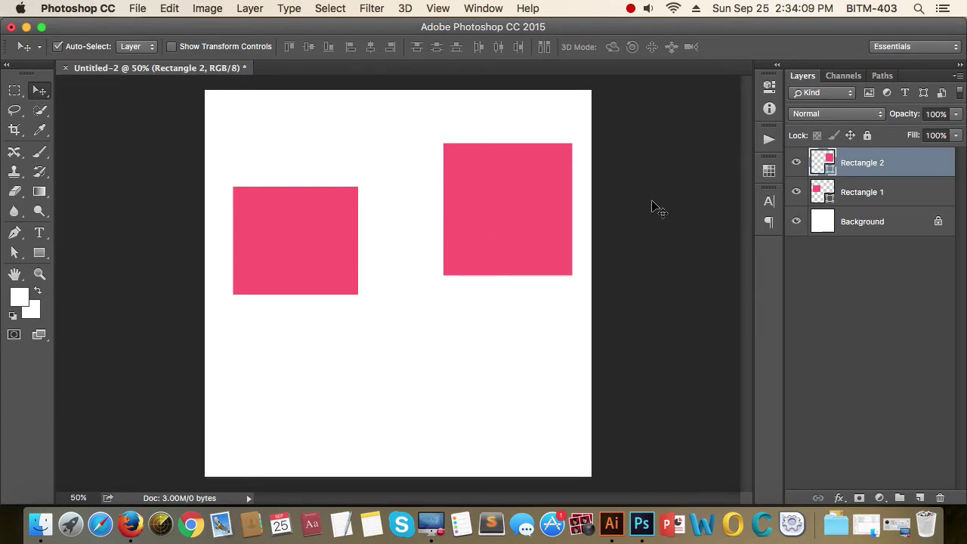
Reposition both squares once more, the left one further left and the right one higher.
left_click_drag(293, 247, 284, 180)
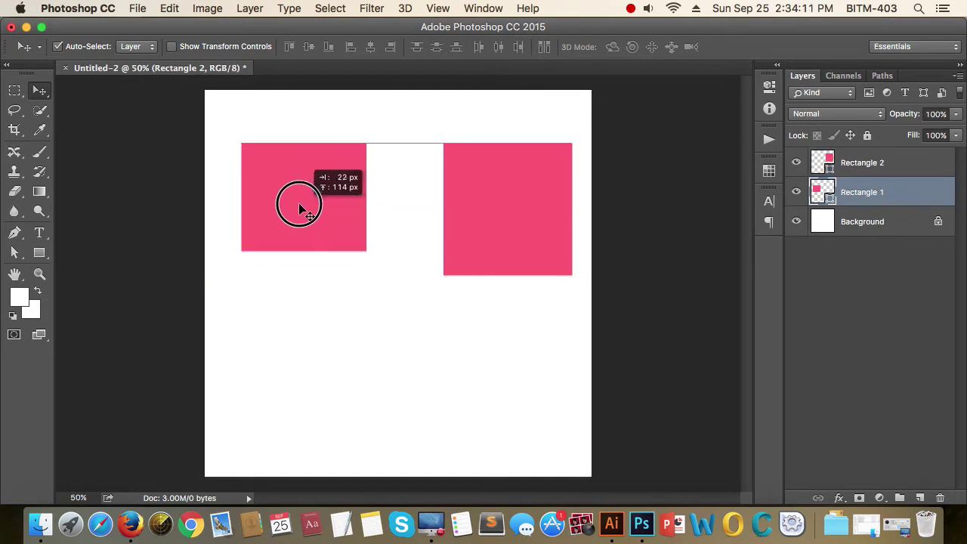
left_click_drag(543, 225, 396, 349)
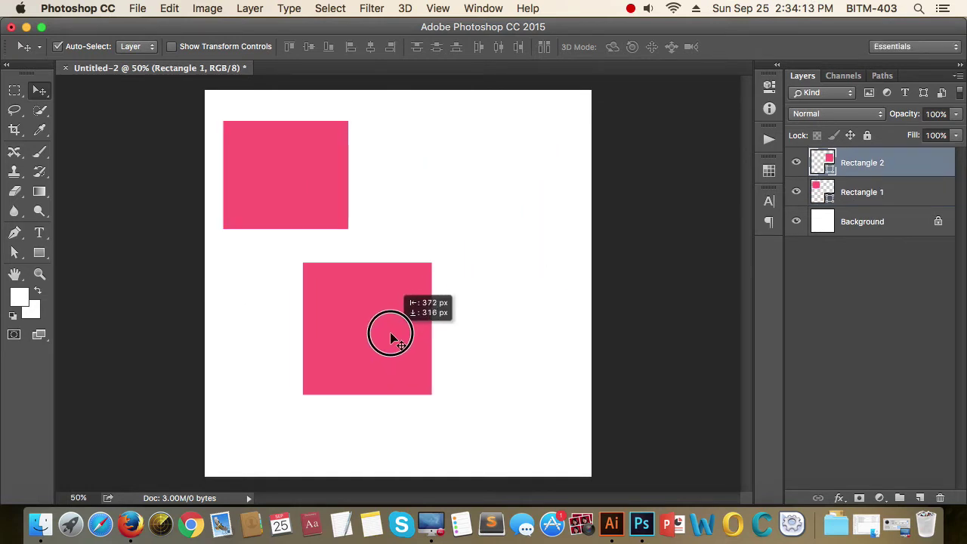
left_click_drag(321, 197, 361, 188)
left_click_drag(358, 290, 490, 213)
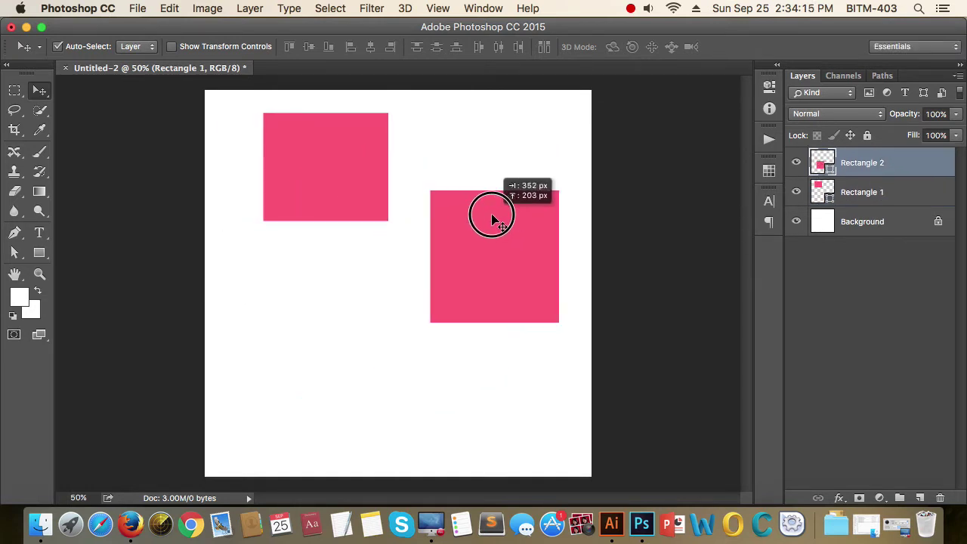
left_click_drag(336, 165, 301, 159)
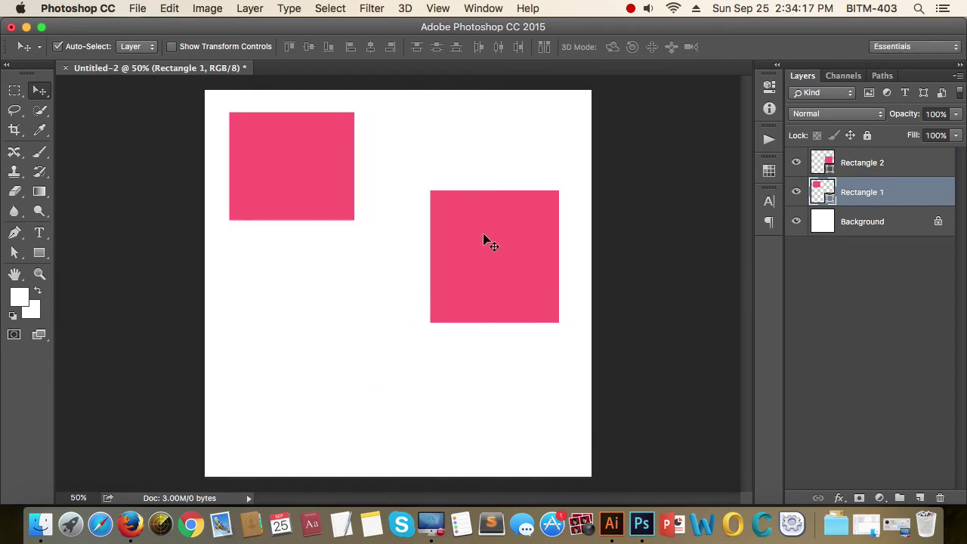
left_click_drag(488, 240, 471, 197)
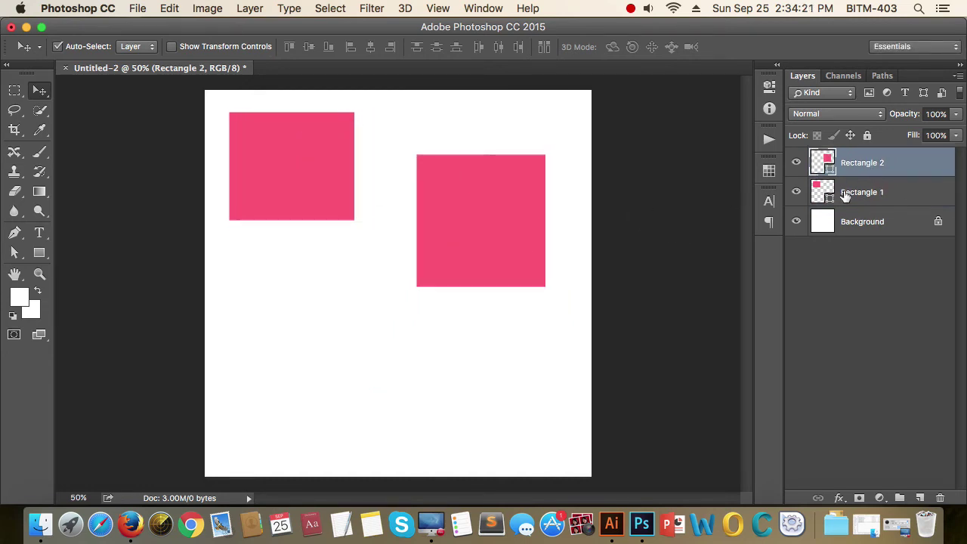
Toggle between Rectangle 1 and Rectangle 2, then add an empty Layer 1 on top.
left_click(880, 194)
left_click(890, 172)
left_click(902, 194)
left_click(903, 163)
left_click(899, 196)
left_click(910, 171)
left_click(897, 195)
left_click(904, 164)
left_click(310, 189)
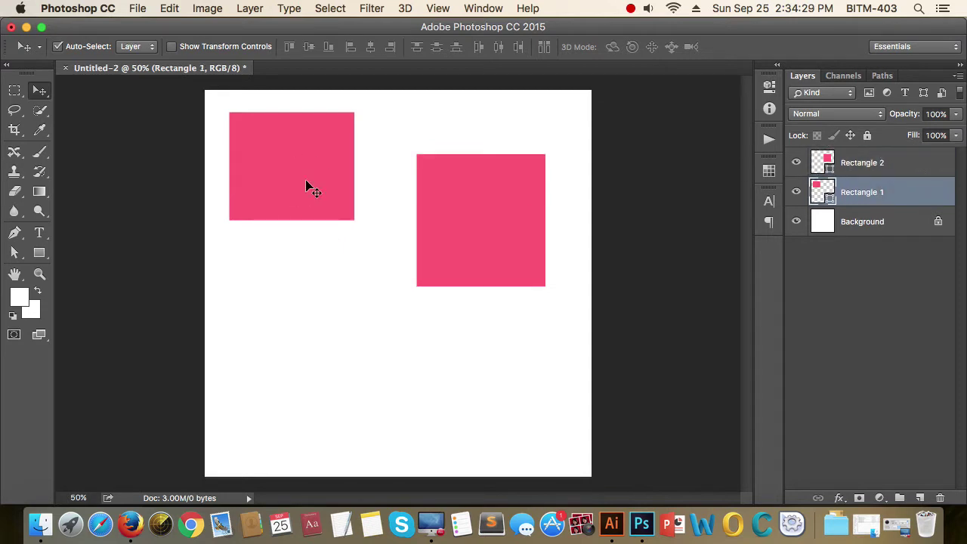
left_click(503, 214)
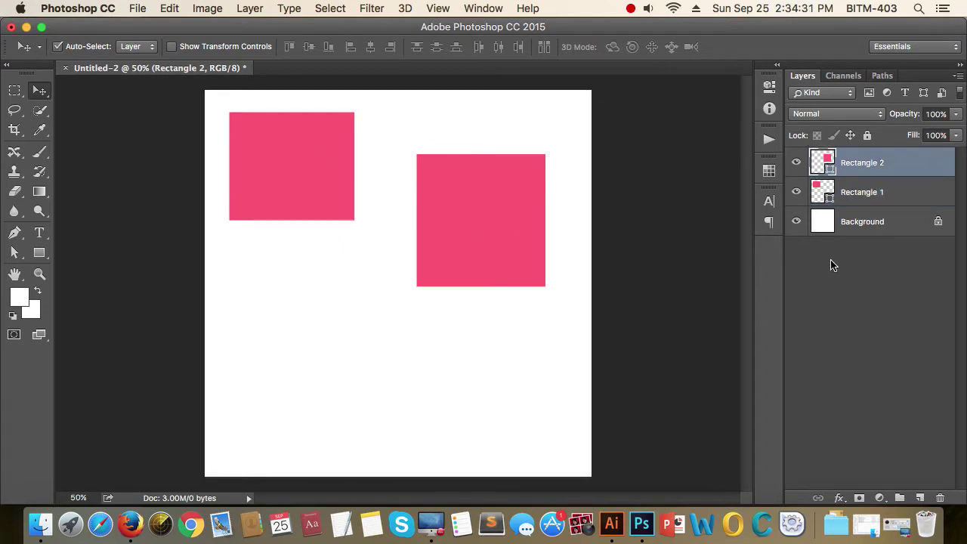
left_click(921, 498)
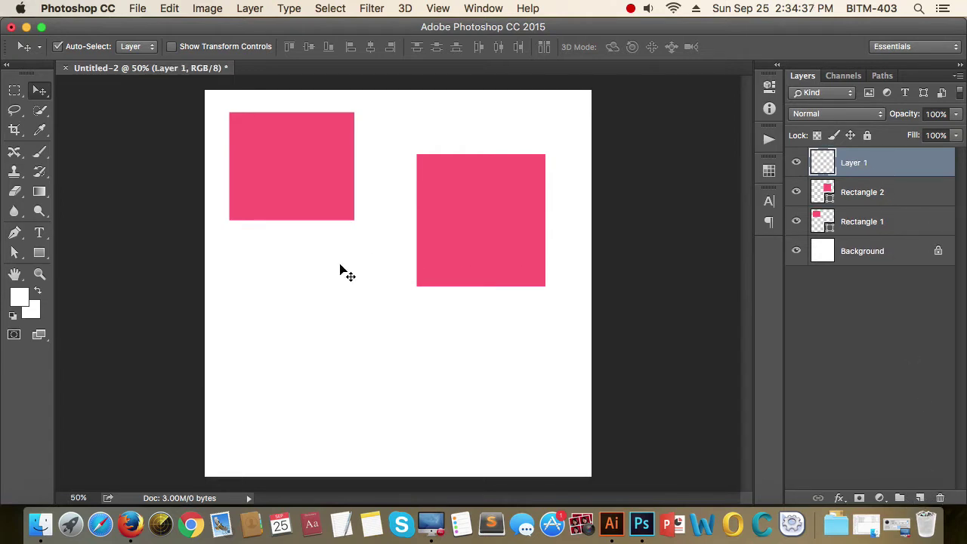
Delete the empty Layer 1 and drag the left rectangle down and slightly right.
key("BackSpace")
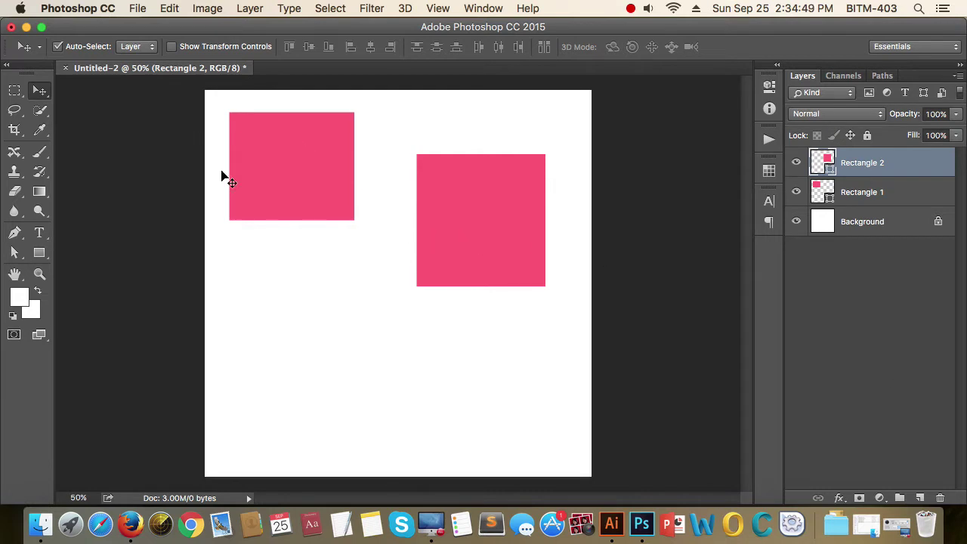
left_click_drag(325, 173, 324, 215)
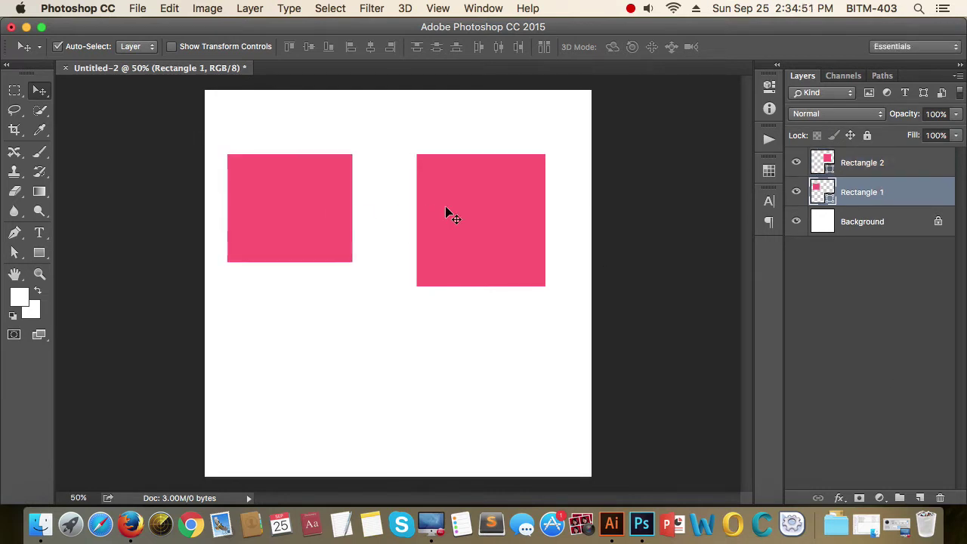
left_click_drag(434, 215, 443, 211)
left_click_drag(313, 205, 323, 202)
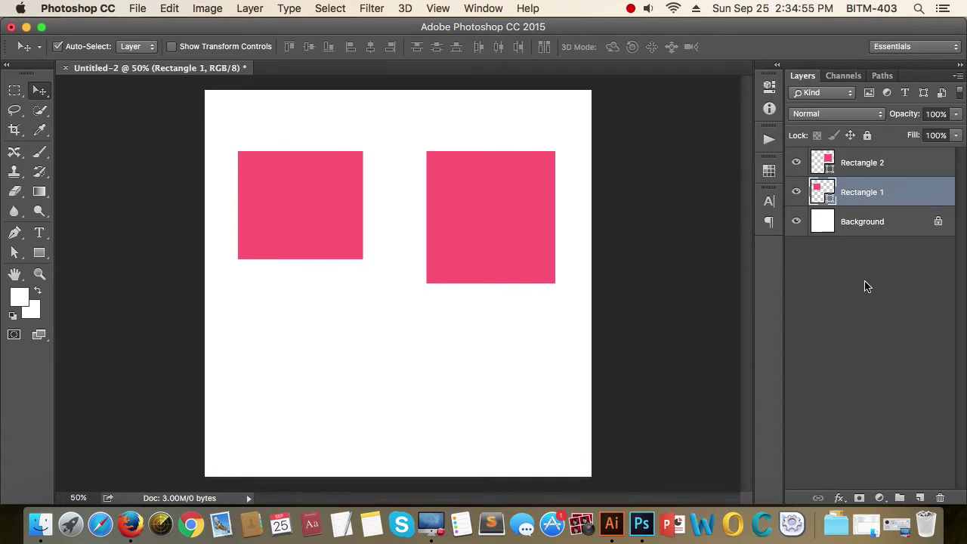
Shift the right rectangle back left and move the left rectangle lower down the canvas.
left_click(928, 276)
left_click(318, 195)
left_click_drag(524, 211, 513, 206)
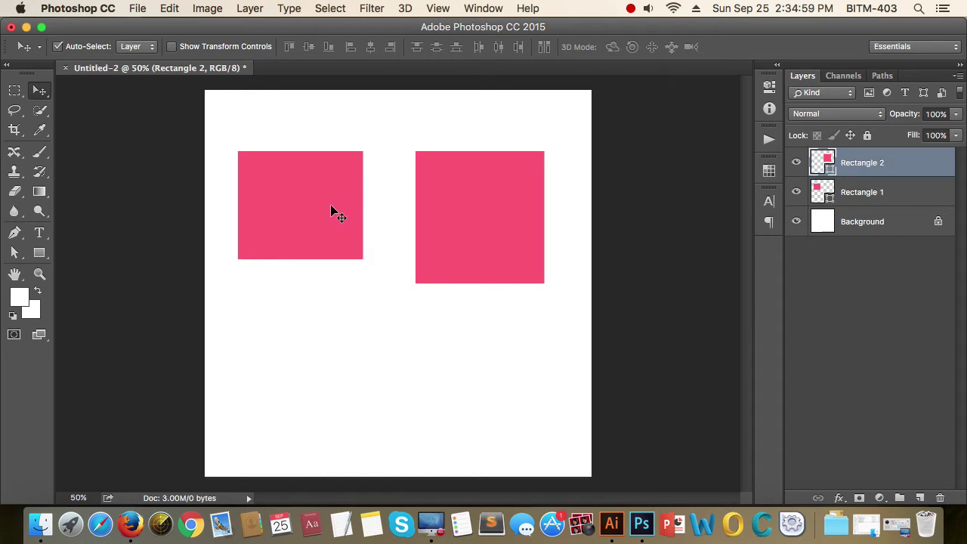
left_click_drag(314, 185, 308, 249)
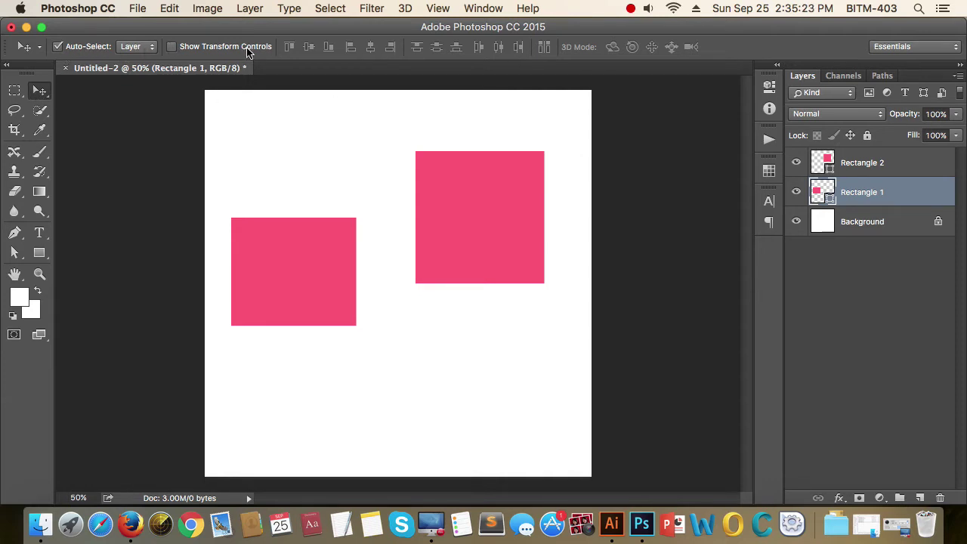
Try the Marquee, Lasso, Quick Selection and Eyedropper tools, then nudge both rectangles with Move.
left_click(16, 93)
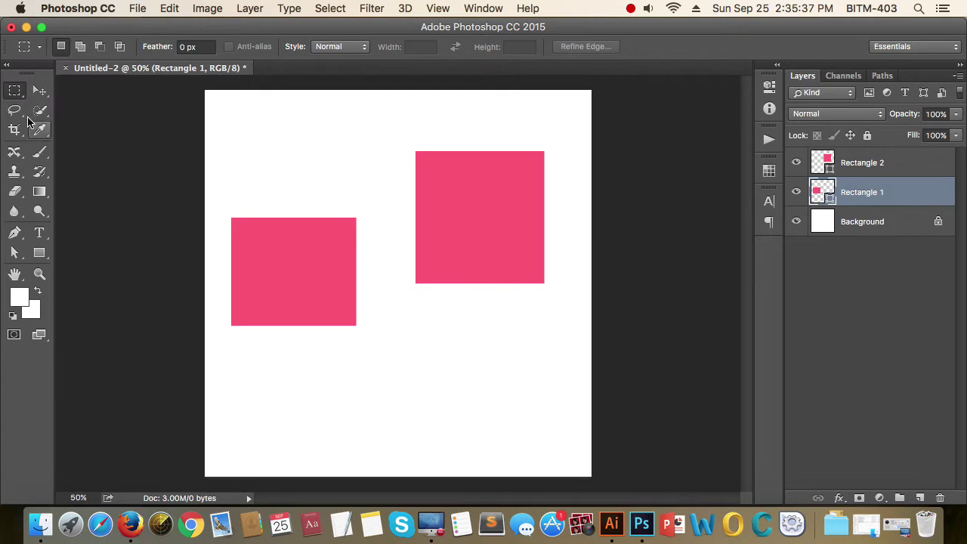
left_click(15, 110)
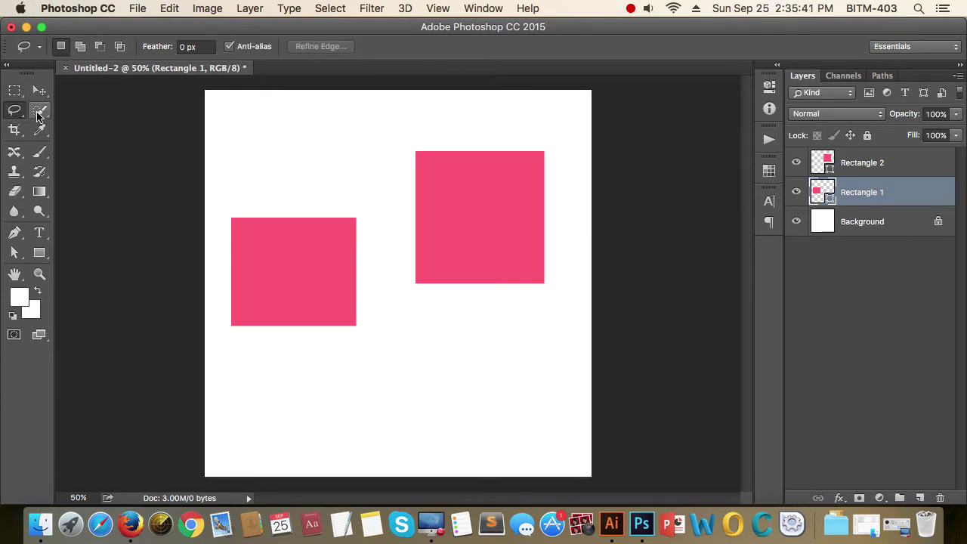
left_click(41, 112)
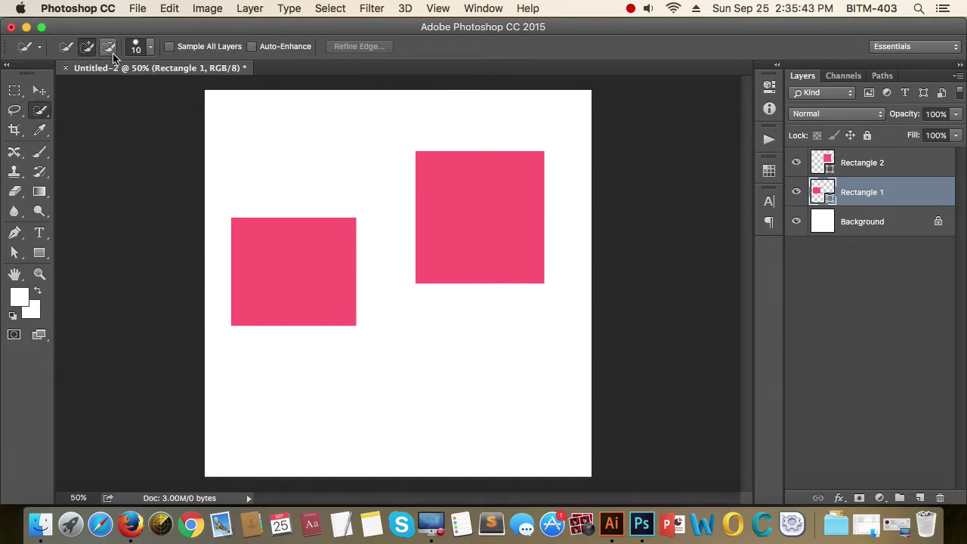
left_click(40, 130)
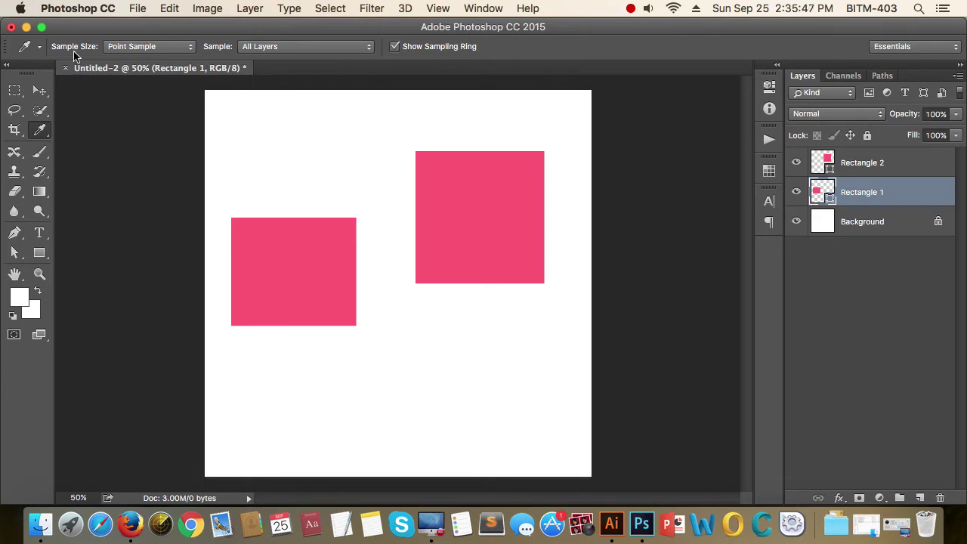
left_click(43, 97)
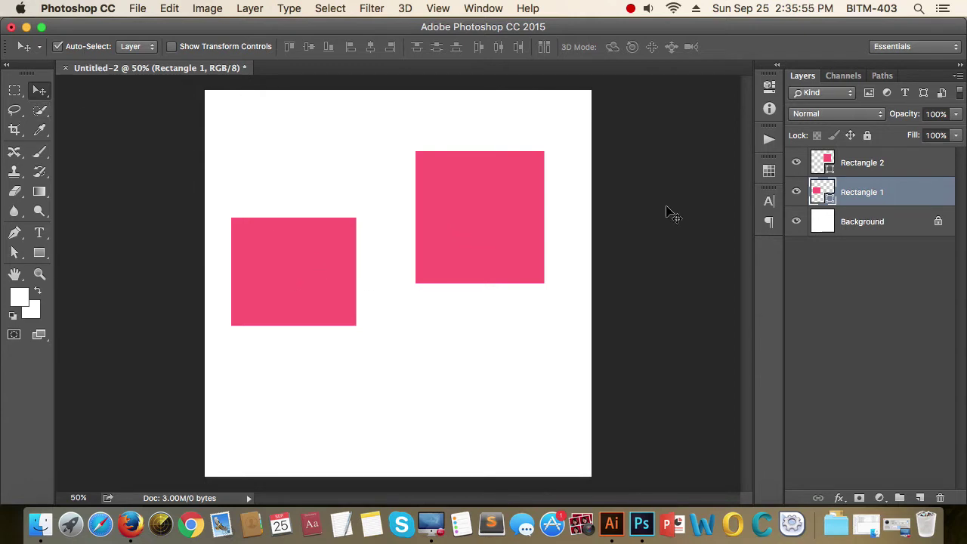
left_click_drag(438, 244, 443, 225)
left_click_drag(304, 253, 319, 254)
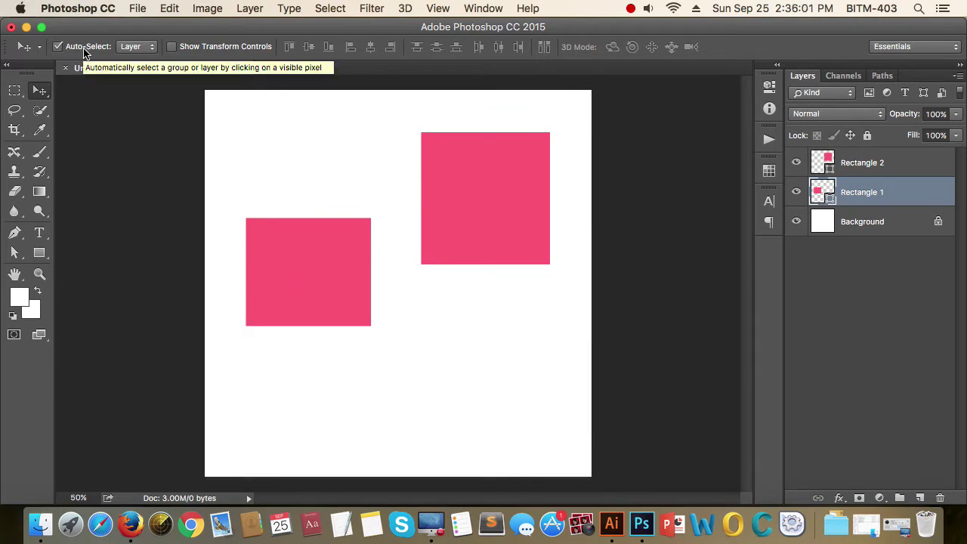
Select and deselect the Rectangle 1 and Rectangle 2 layers until no layer is selected.
left_click(409, 219)
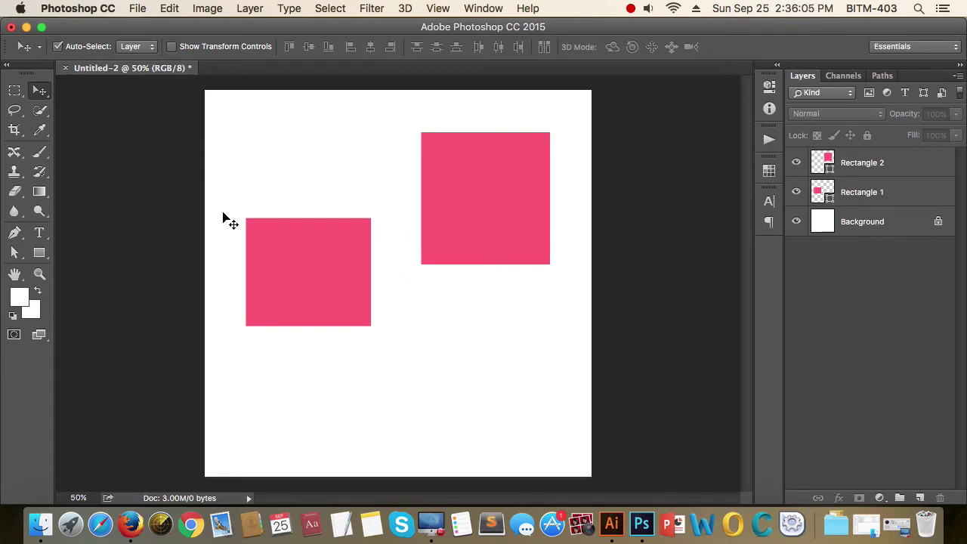
left_click(296, 257)
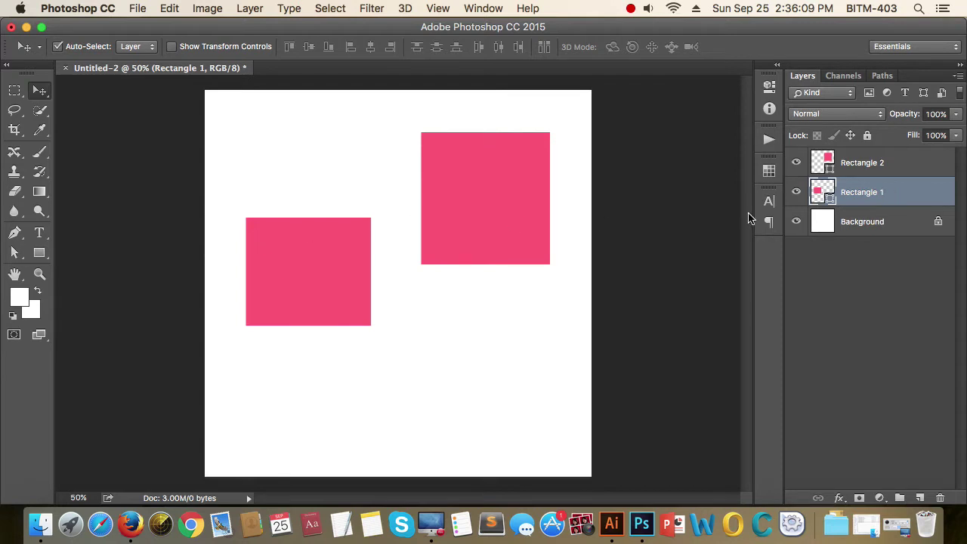
left_click(870, 321)
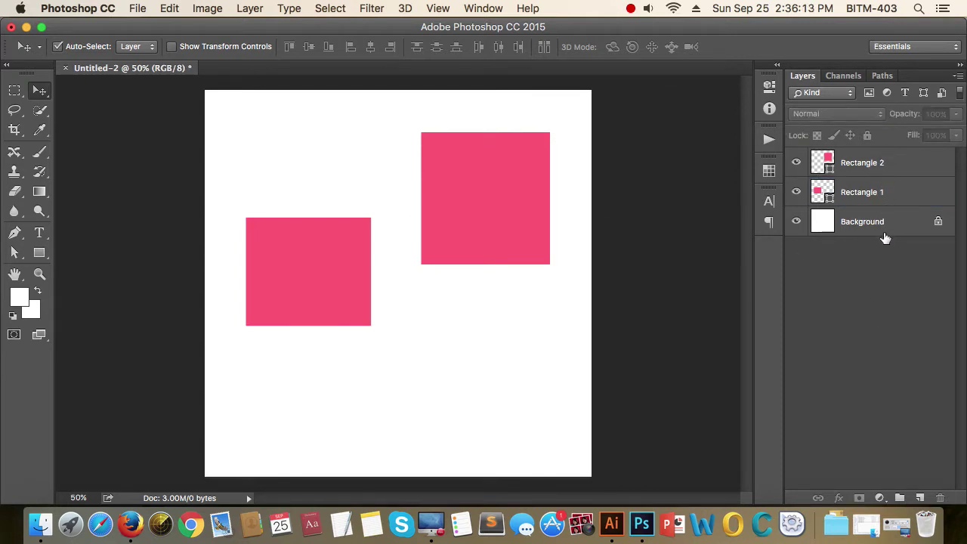
left_click(312, 268)
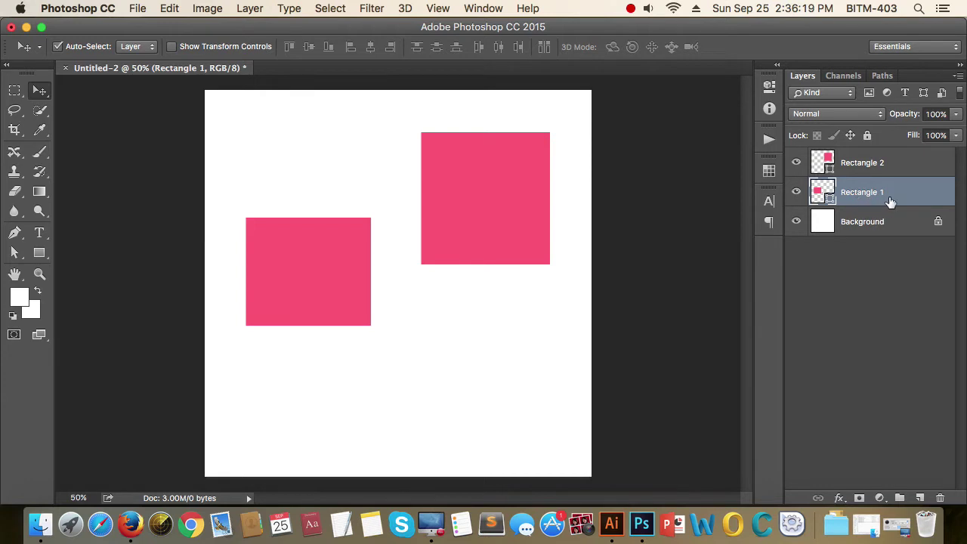
left_click(492, 190)
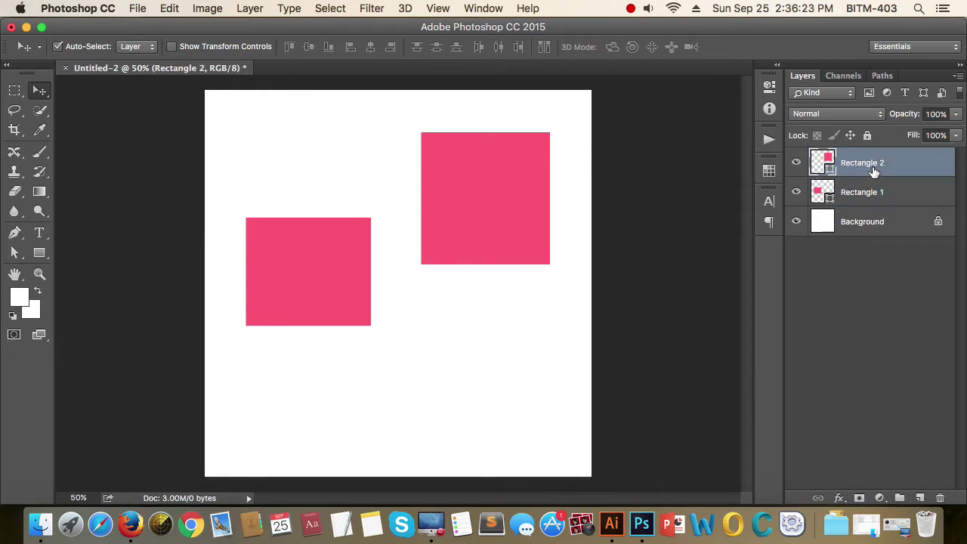
left_click(861, 292)
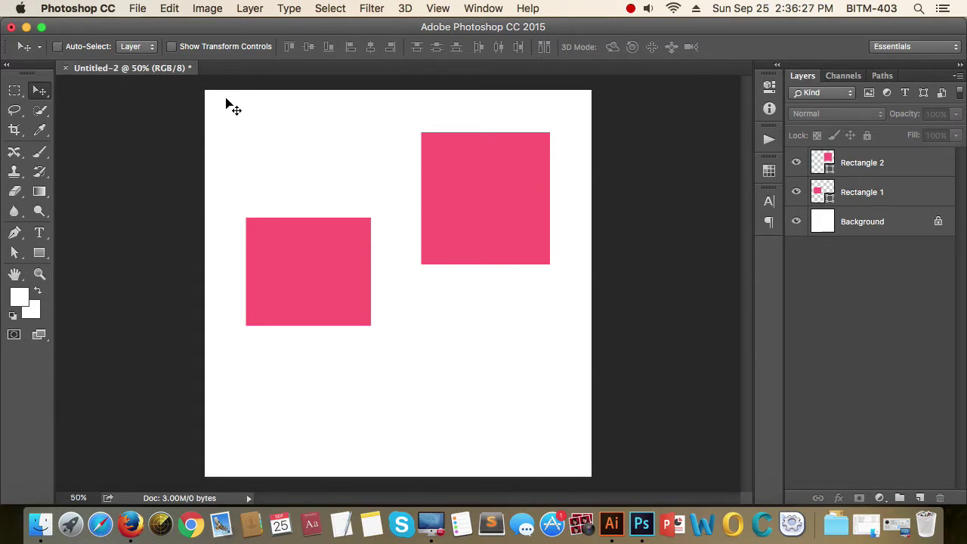
Try moving a shape with no layer selected and dismiss the two warning alerts.
left_click(479, 197)
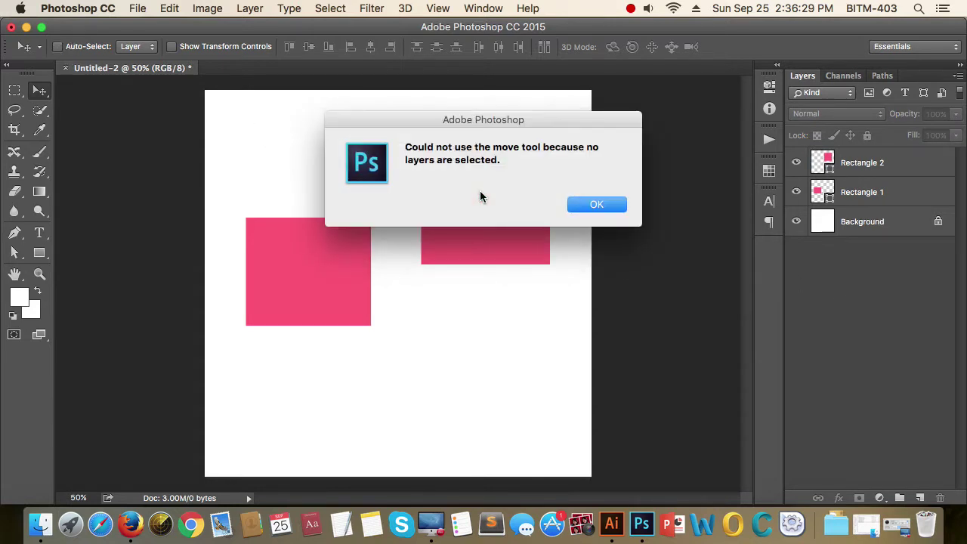
left_click(577, 205)
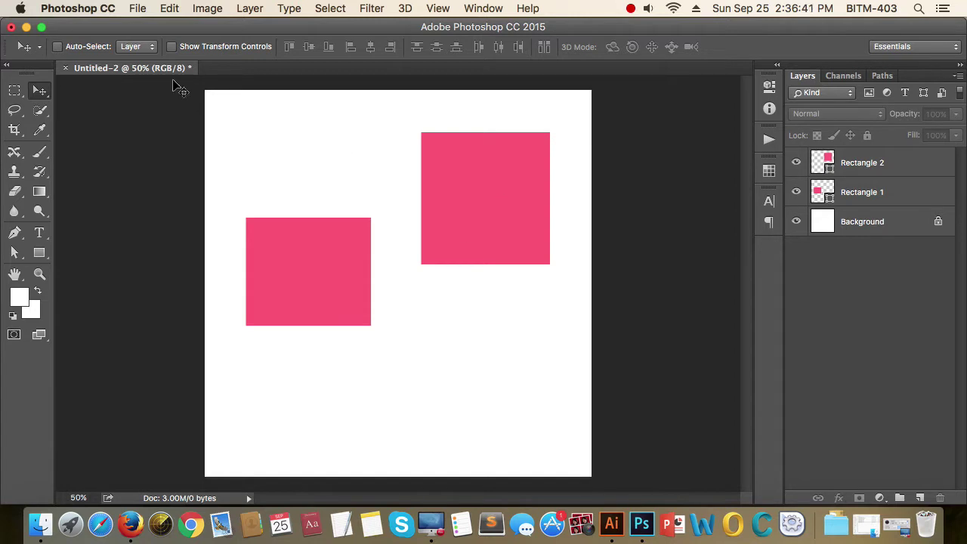
left_click(492, 184)
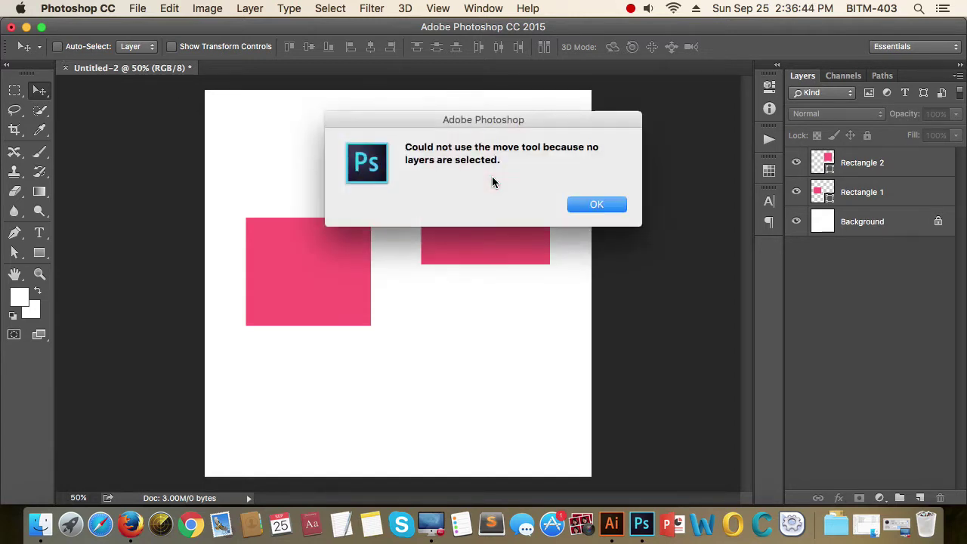
left_click(596, 204)
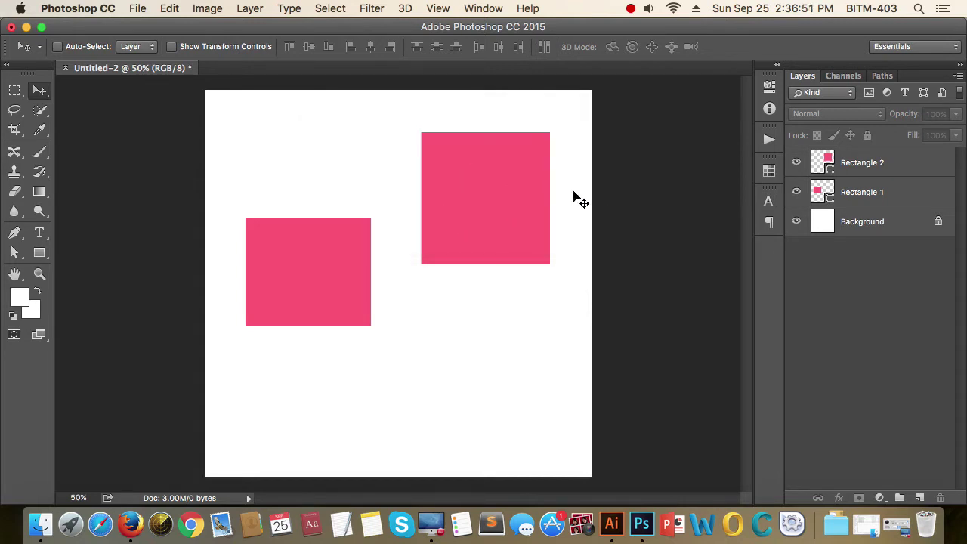
Select Rectangle 2, toggle its visibility off and on, and raise it slightly.
left_click(906, 167)
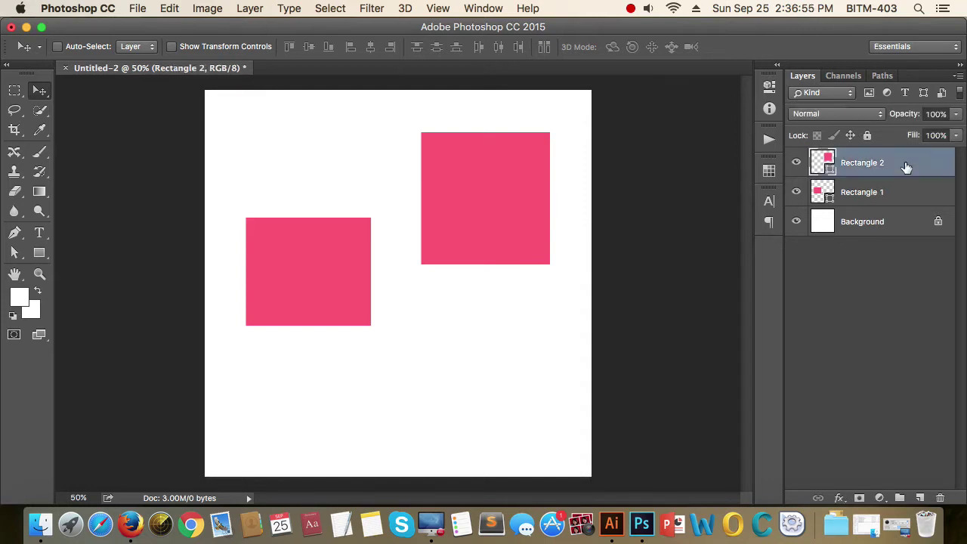
left_click(796, 163)
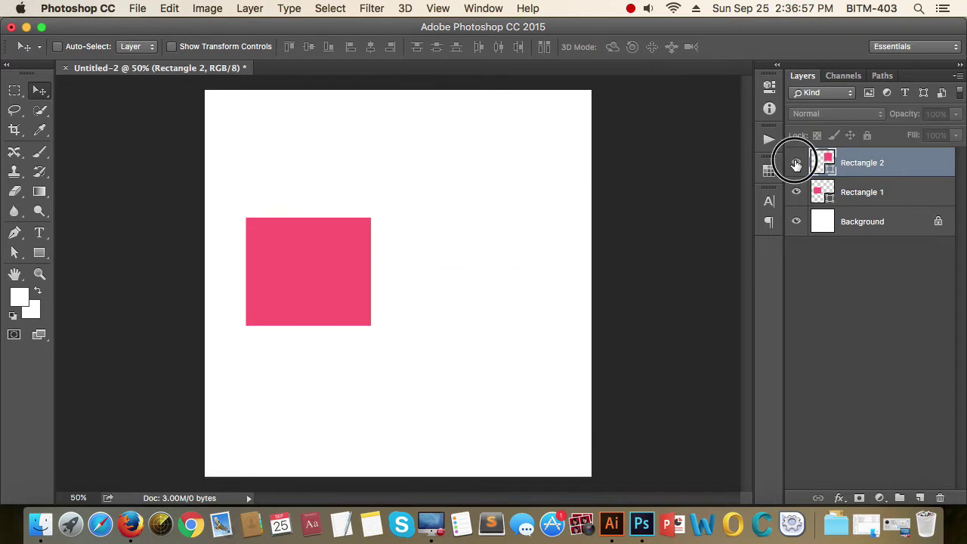
left_click(796, 163)
mouse_move(489, 188)
left_mouse_down()
mouse_move(309, 263)
mouse_move(460, 184)
mouse_move(471, 205)
mouse_move(486, 182)
left_mouse_up()
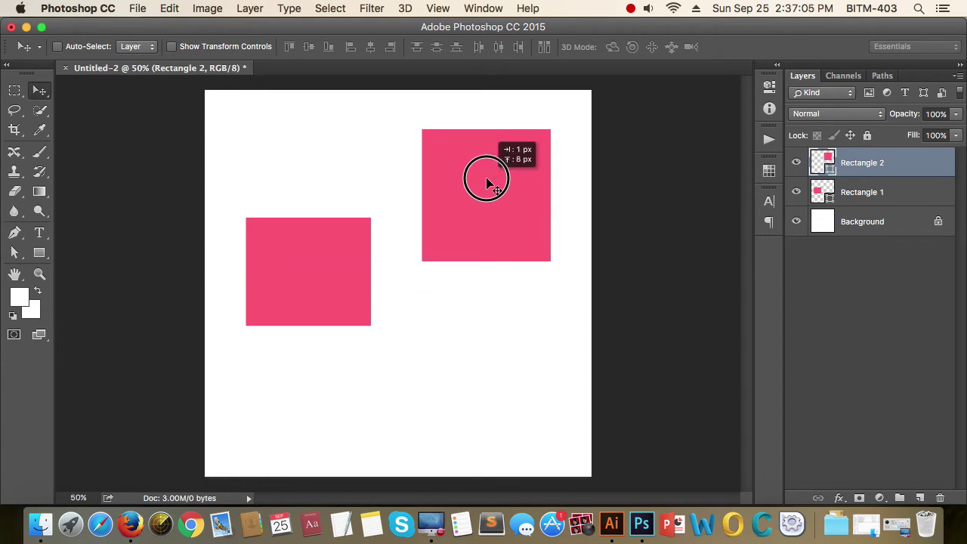
left_click_drag(484, 197, 484, 187)
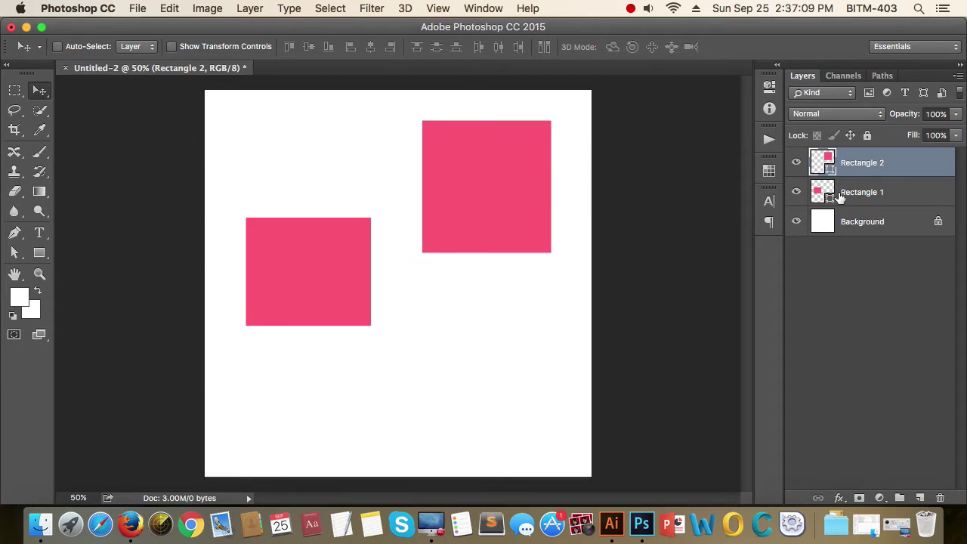
Switch to Rectangle 1 with Alt+[ and reposition it, ending lower on the canvas.
key("alt+bracketleft")
left_click_drag(306, 234, 302, 138)
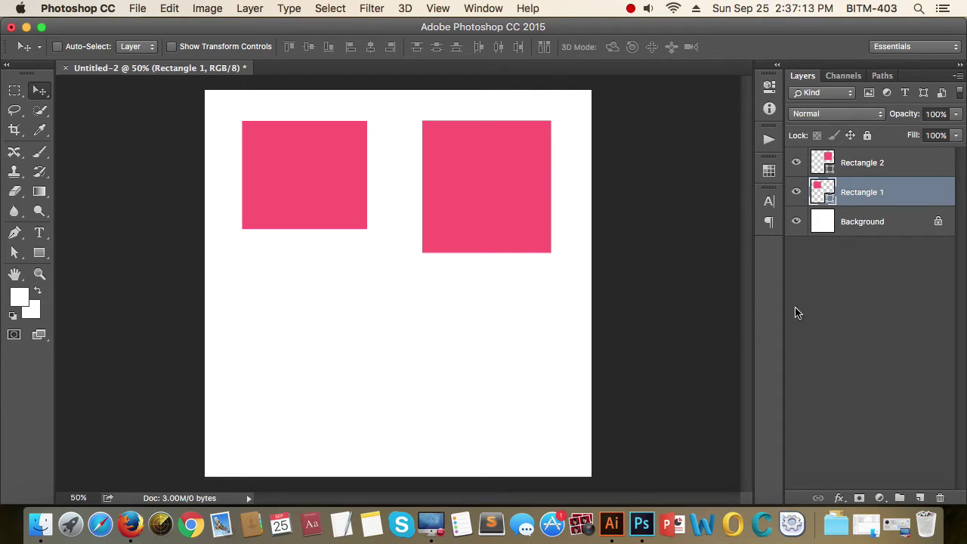
mouse_move(479, 203)
left_mouse_down()
mouse_move(484, 227)
mouse_move(431, 330)
mouse_move(451, 252)
mouse_move(477, 240)
left_mouse_up()
Re-enable Auto-Select, move the left square lower right, set Auto-Select to Group, and marquee both squares.
left_click(865, 333)
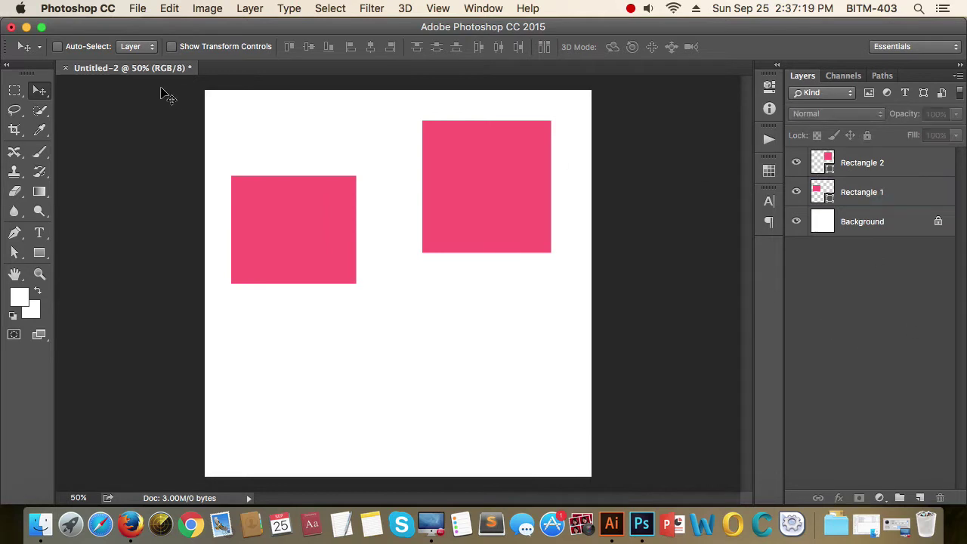
left_click(58, 47)
mouse_move(309, 224)
left_mouse_down()
mouse_move(324, 352)
mouse_move(344, 248)
left_mouse_up()
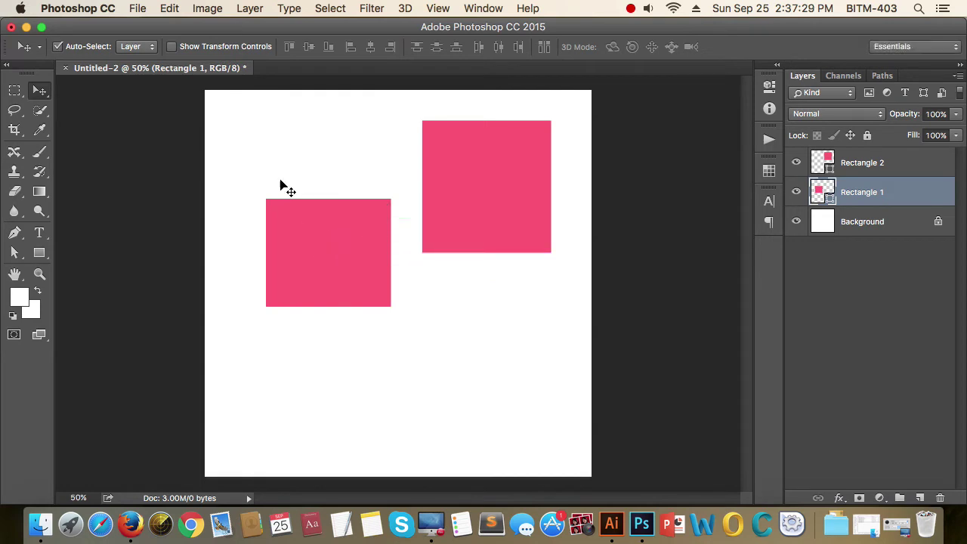
left_click(147, 47)
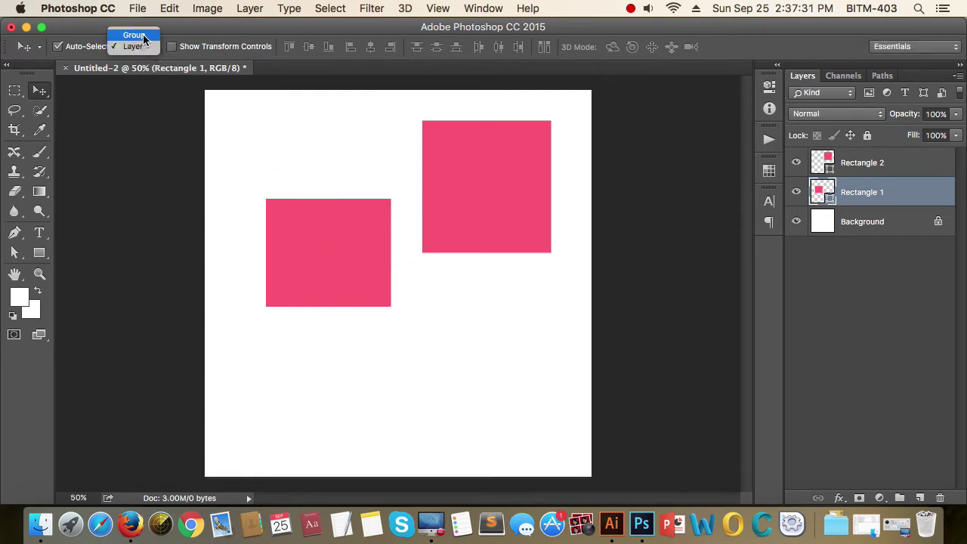
left_click(143, 34)
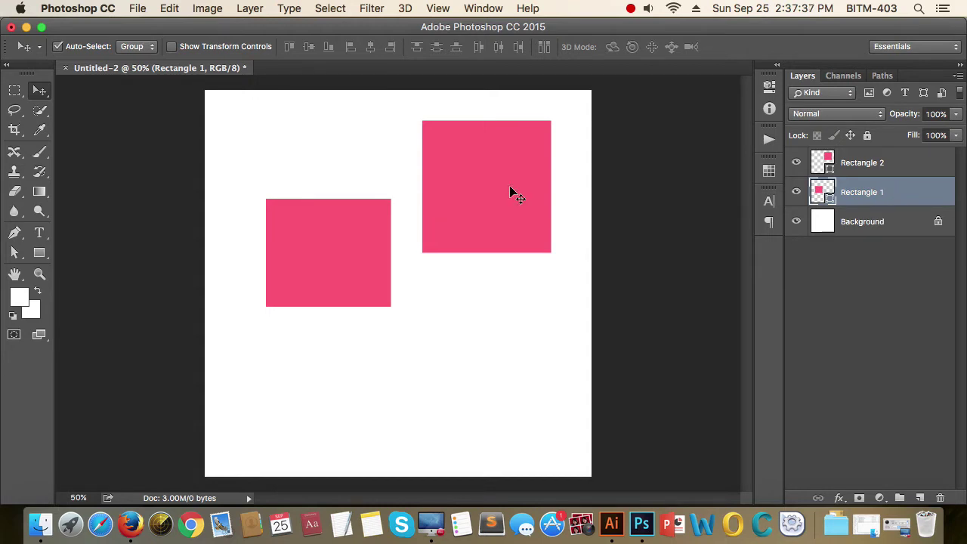
left_click_drag(277, 133, 574, 345)
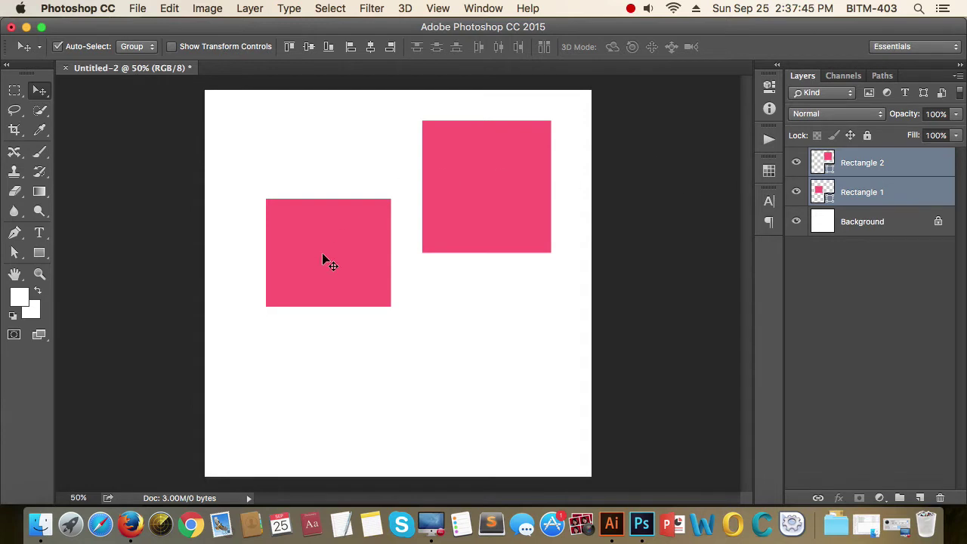
Group both pink rectangles into Group 1 with Cmd+G and inspect the group in Layers.
left_click_drag(266, 121, 526, 343)
key("super+g")
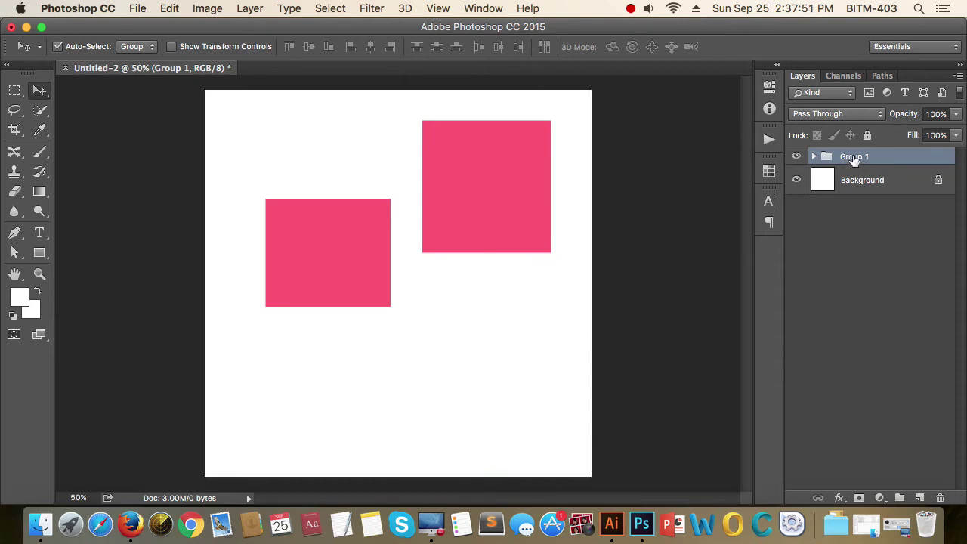
left_click(815, 158)
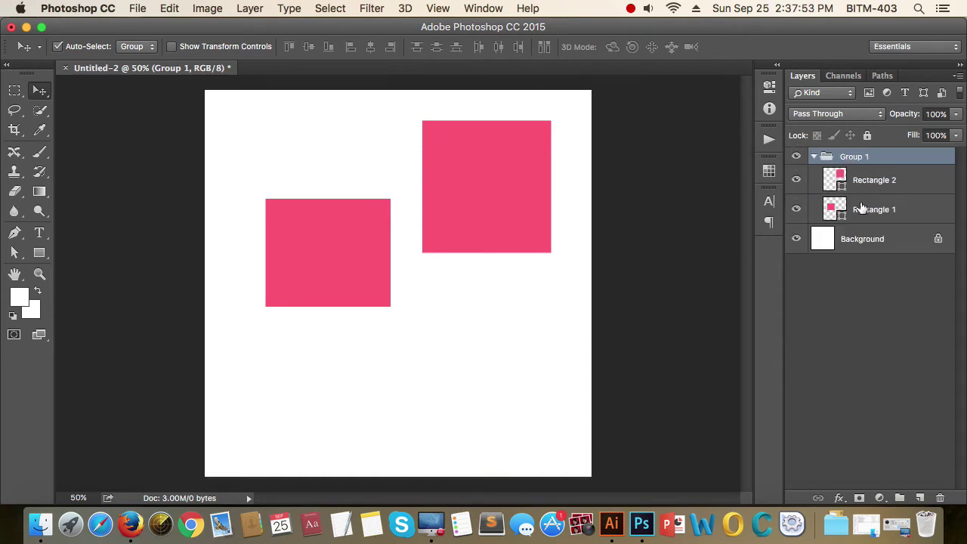
left_click(815, 157)
left_click(857, 332)
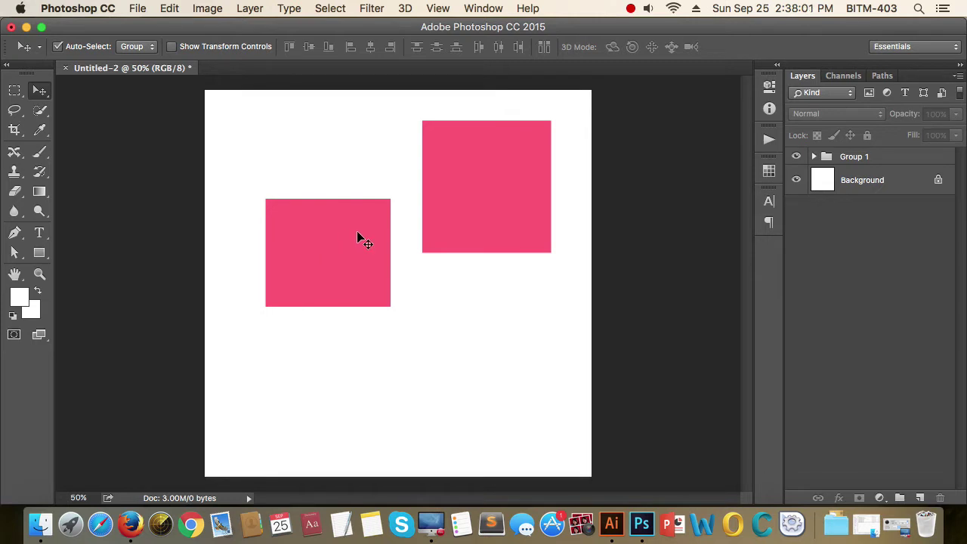
Select Group 1 and drag the pair down-left, then back up-right.
left_click(327, 235)
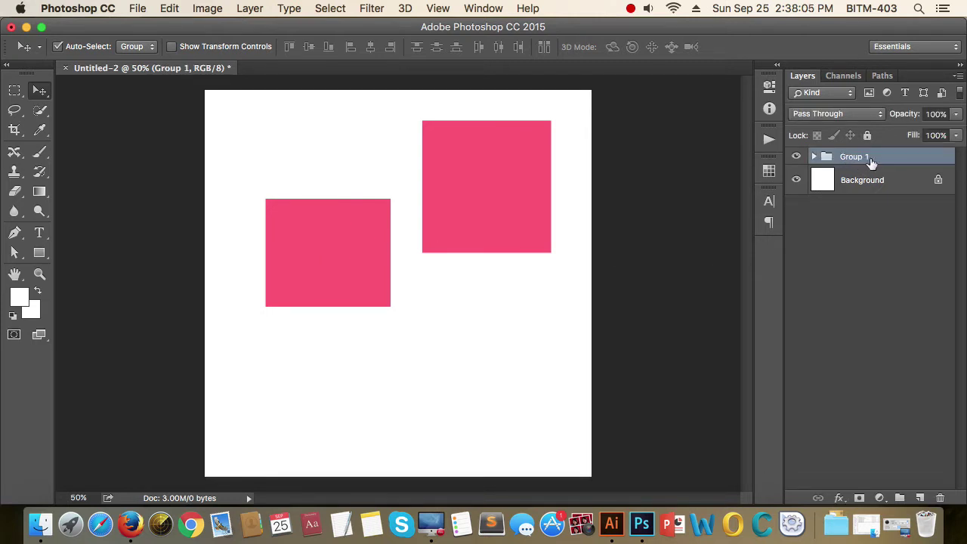
mouse_move(322, 243)
left_mouse_down()
mouse_move(312, 323)
mouse_move(289, 343)
left_mouse_up()
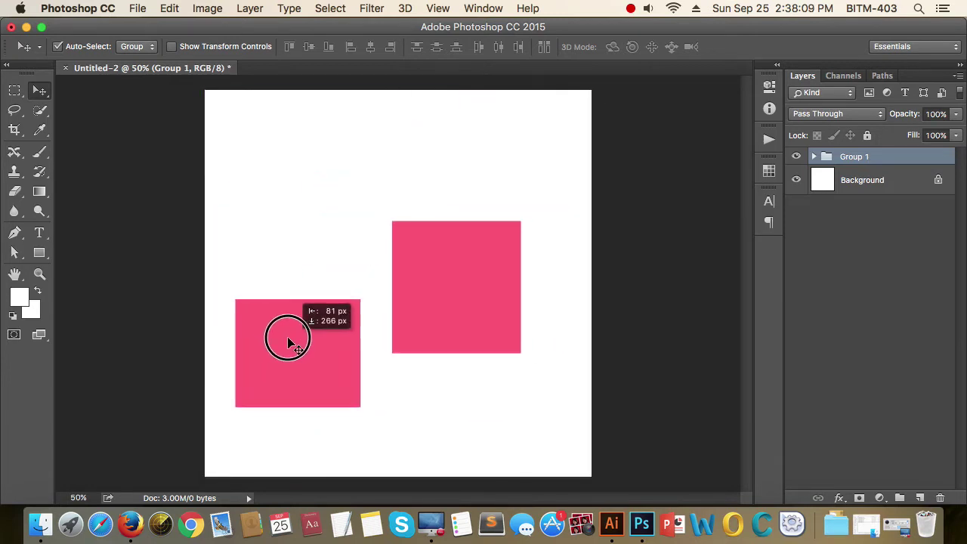
left_click_drag(289, 343, 325, 251)
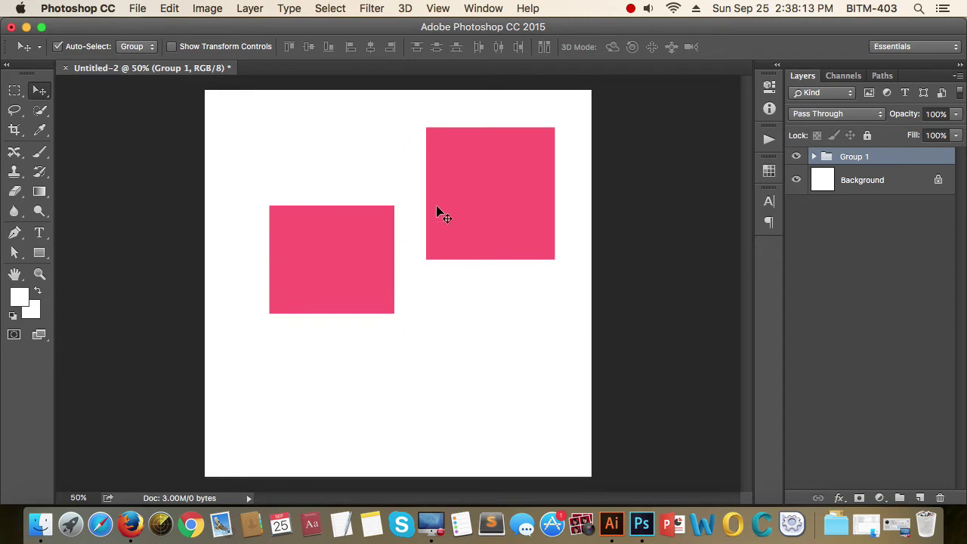
Set Auto-Select to Layer and drag Rectangle 1 a little lower.
left_click(158, 49)
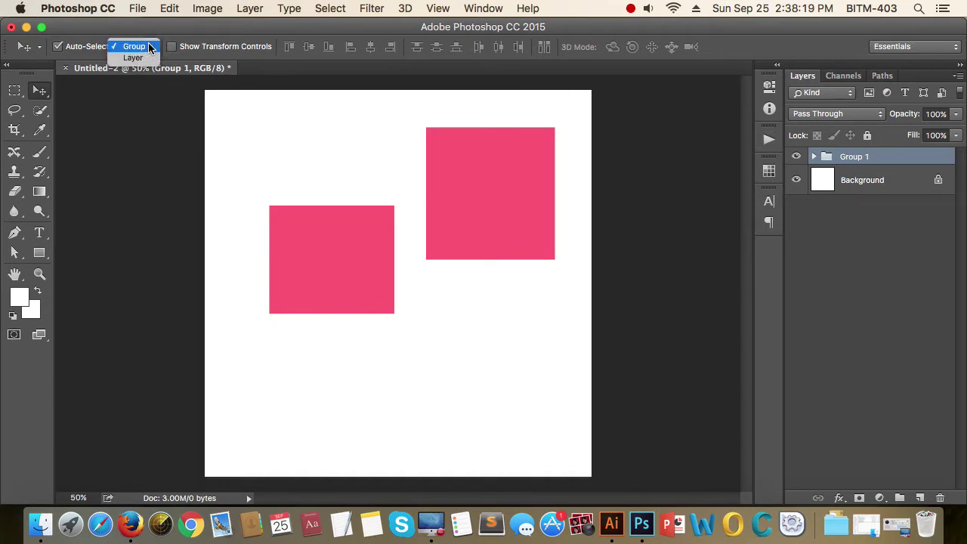
left_click(133, 58)
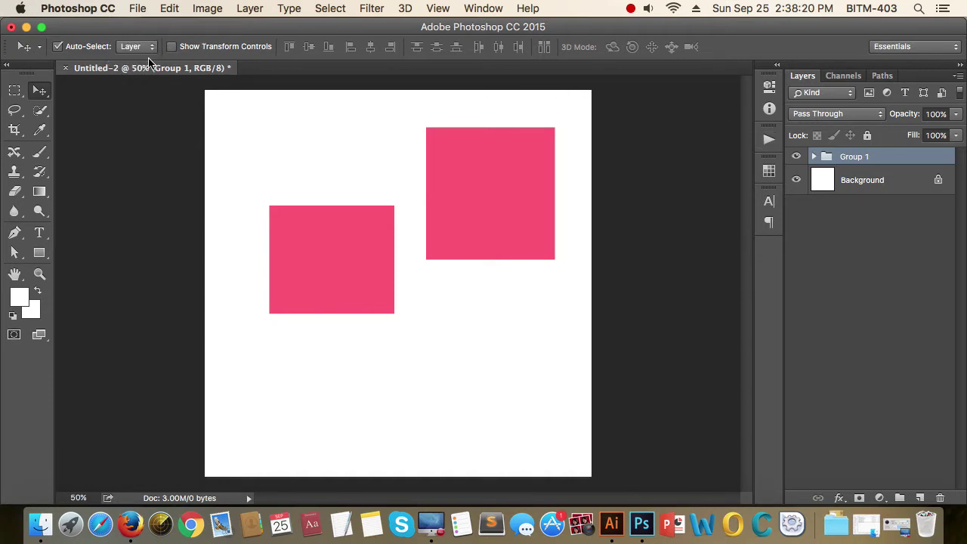
left_click(320, 257)
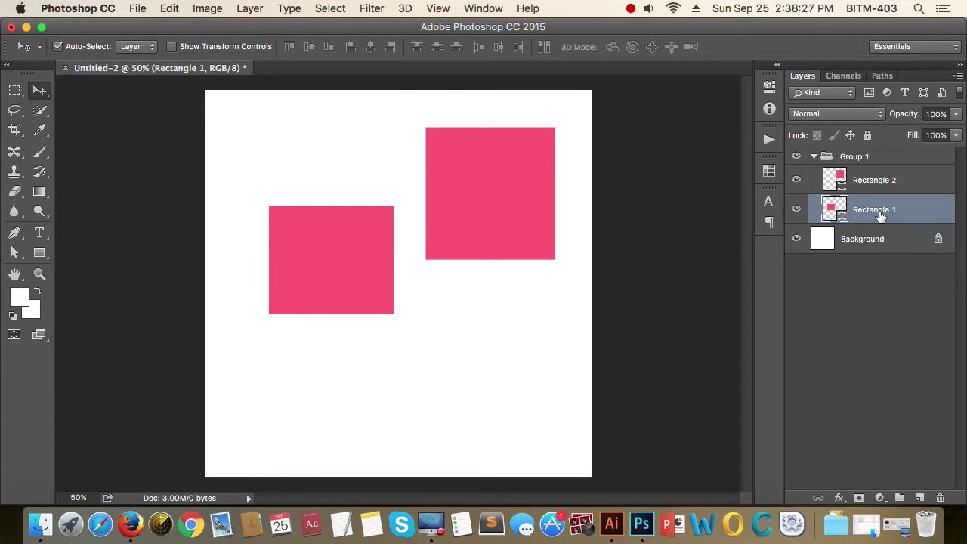
mouse_move(317, 245)
left_mouse_down()
mouse_move(340, 308)
mouse_move(315, 270)
left_mouse_up()
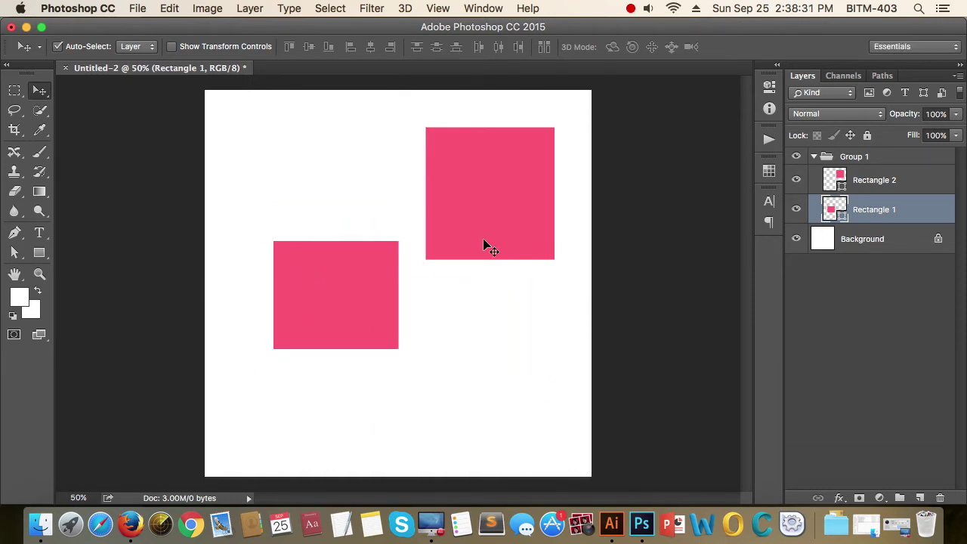
Switch Auto-Select to Group and then back to Layer.
left_click(152, 50)
left_click(147, 37)
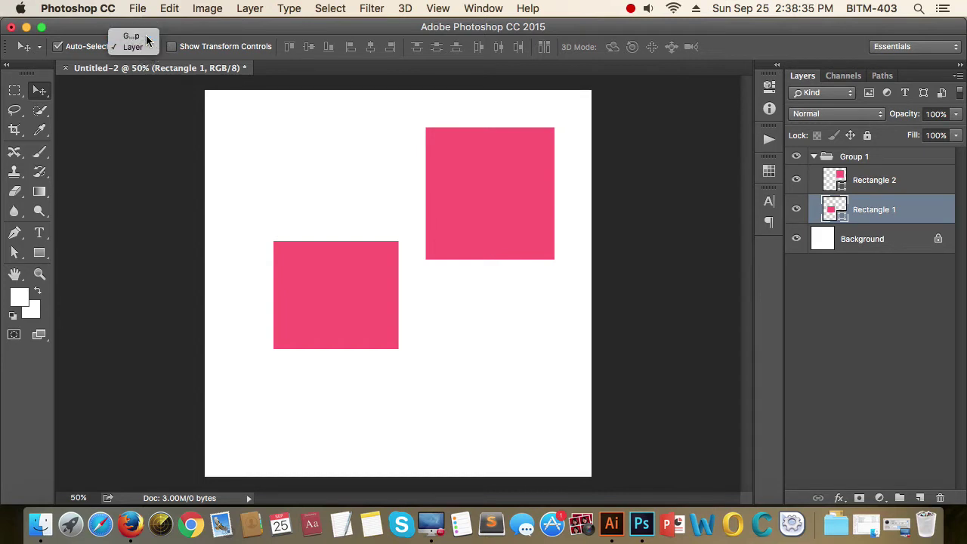
left_click(151, 51)
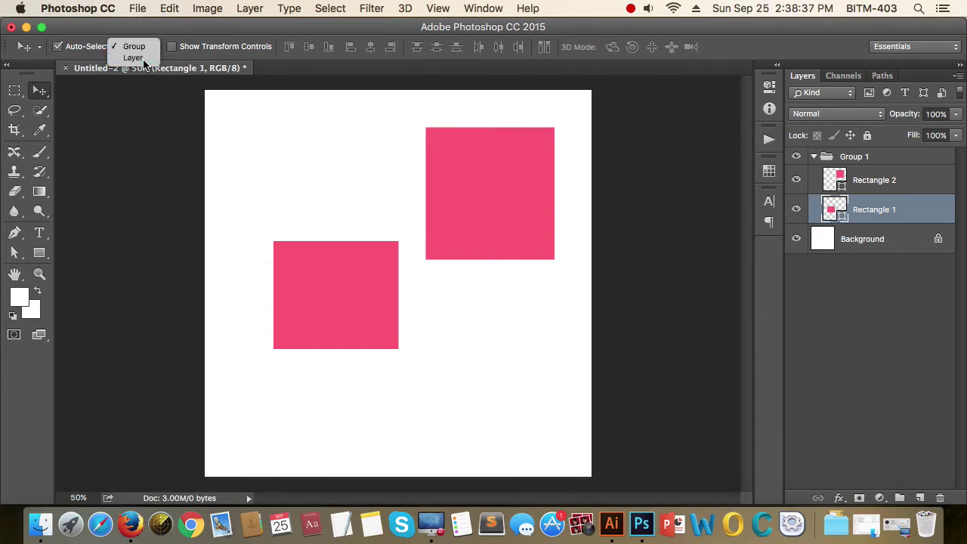
left_click(151, 57)
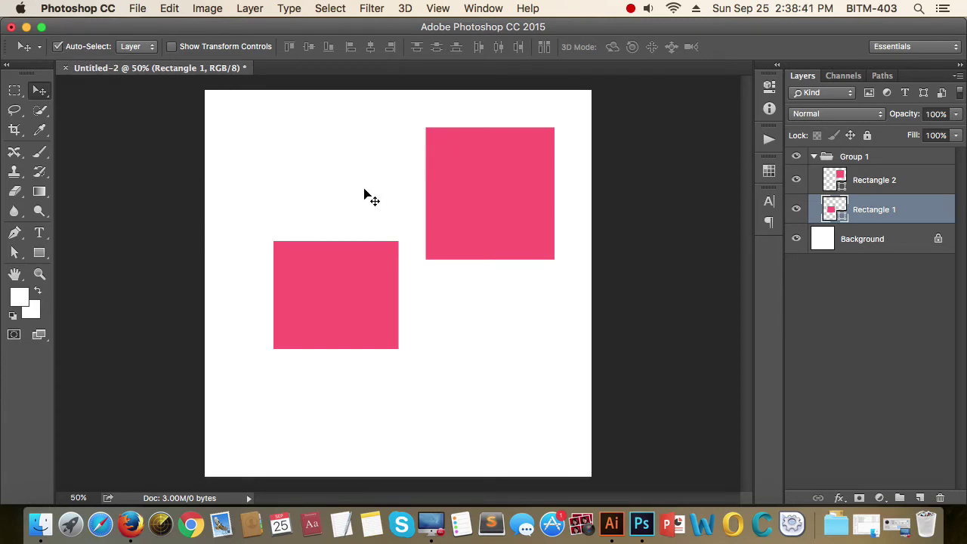
Select Rectangle 2 inside Group 1, move it slightly down and left, and shift the left square left.
left_click(814, 157)
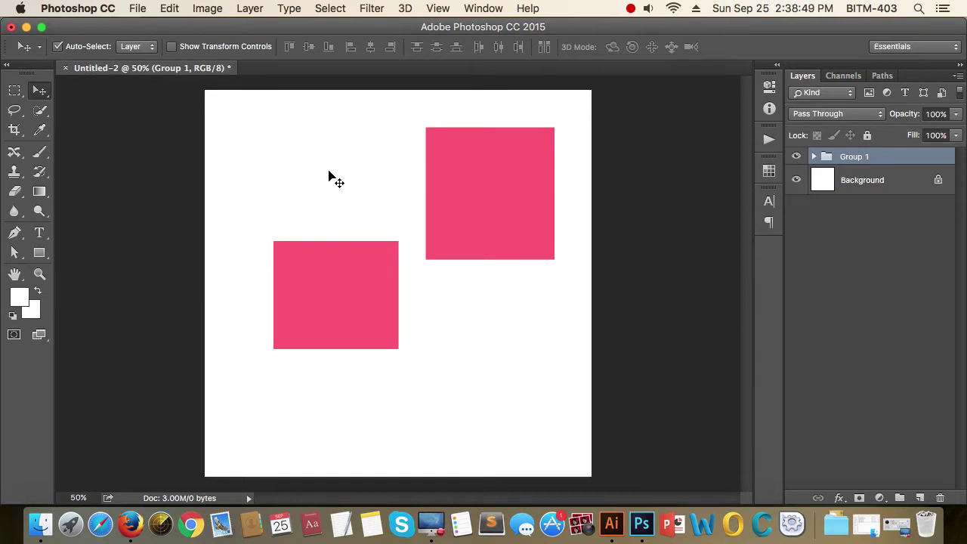
left_click(493, 183)
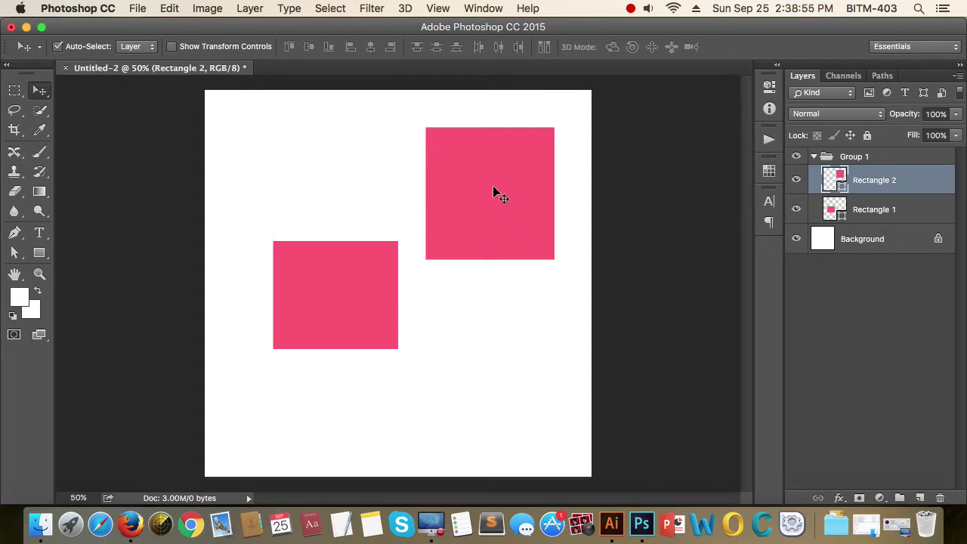
left_click_drag(496, 194, 497, 205)
left_click_drag(325, 305, 306, 306)
left_click_drag(438, 244, 432, 246)
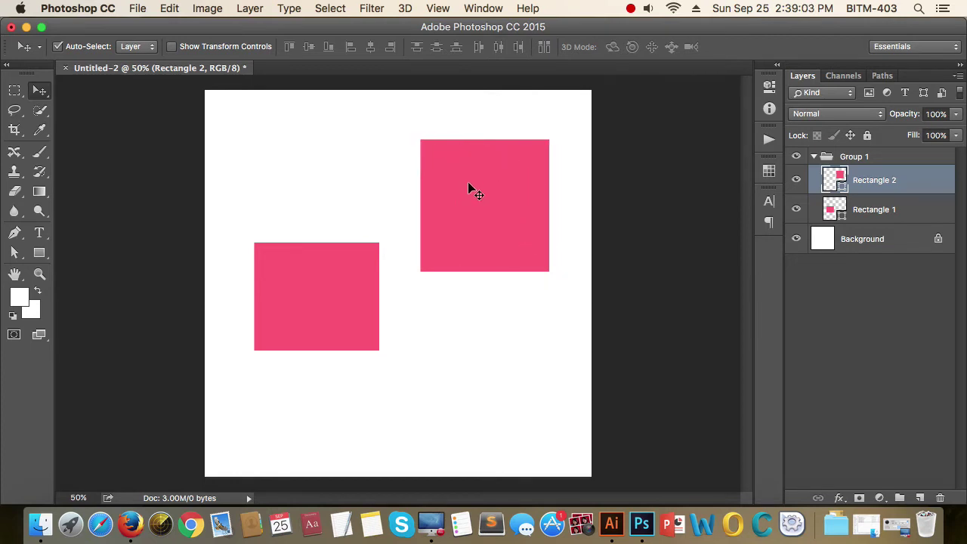
Enable Show Transform Controls, scale and rotate the top-right square about 40 degrees, commit, then undo.
left_click(172, 48)
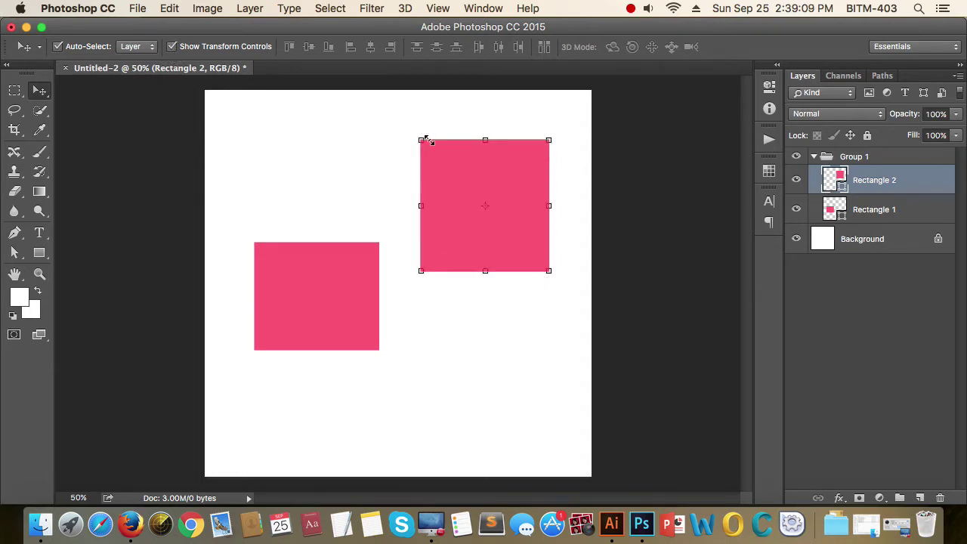
left_click_drag(551, 140, 572, 135)
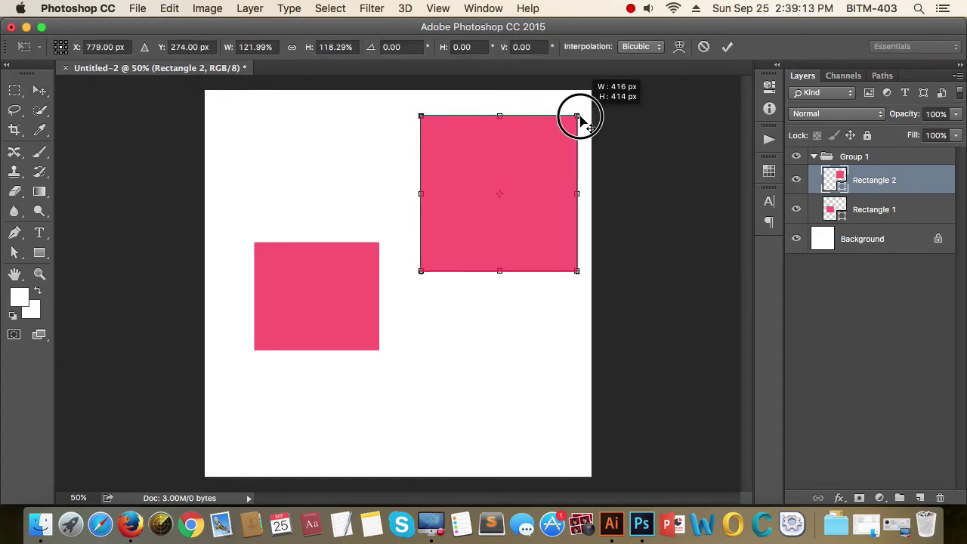
mouse_move(572, 135)
left_mouse_down()
mouse_move(562, 132)
mouse_move(582, 193)
left_mouse_up()
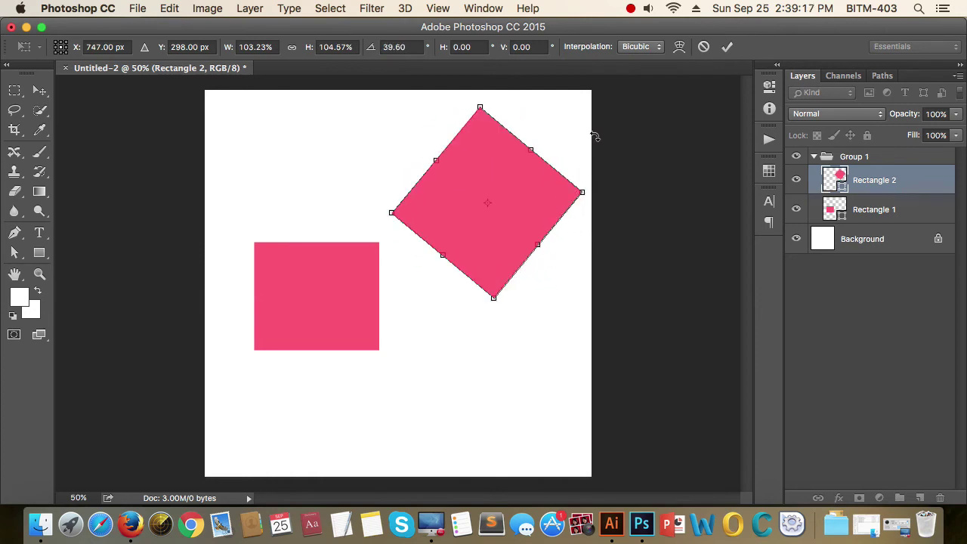
key("Return")
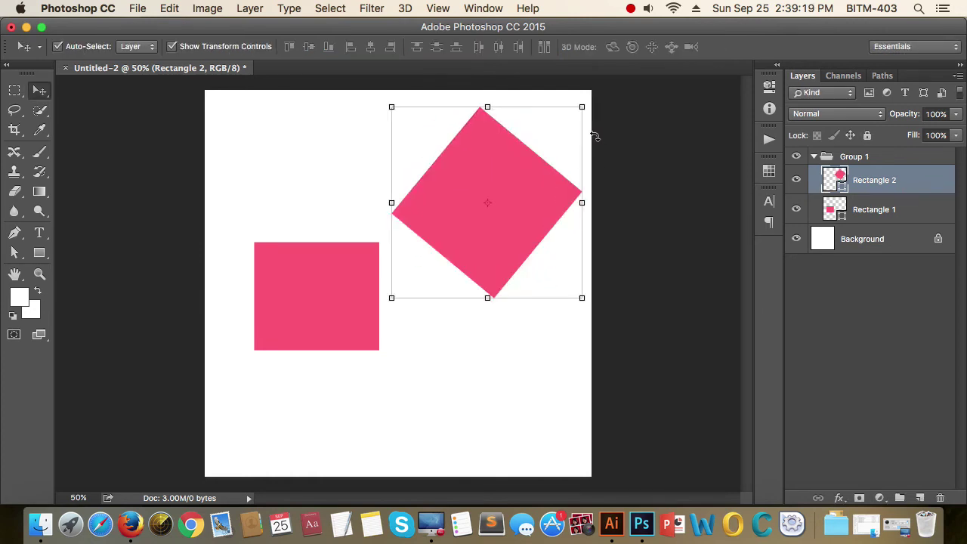
key("ctrl+z")
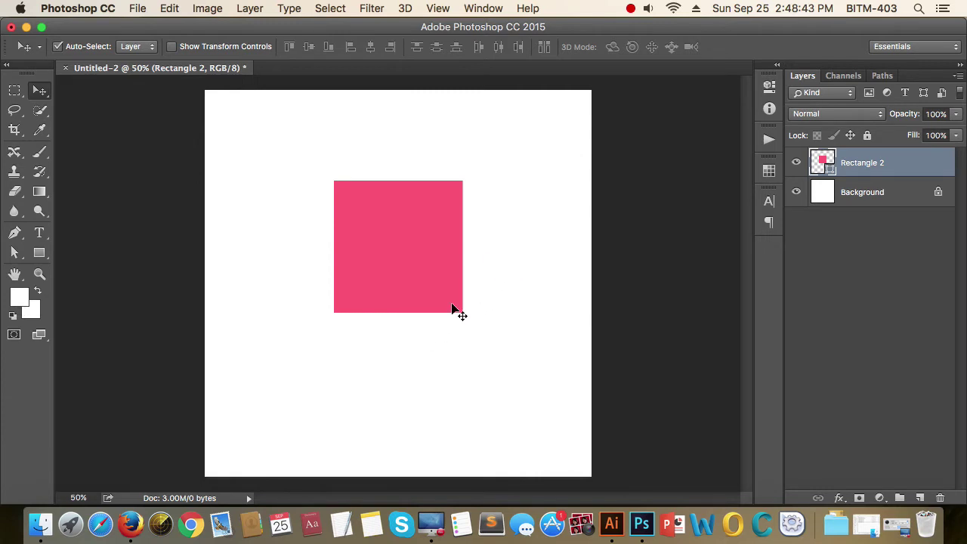
Drag the lone pink square, Rectangle 2, up toward the top-right of the canvas.
left_click(438, 216)
left_click_drag(438, 215, 522, 147)
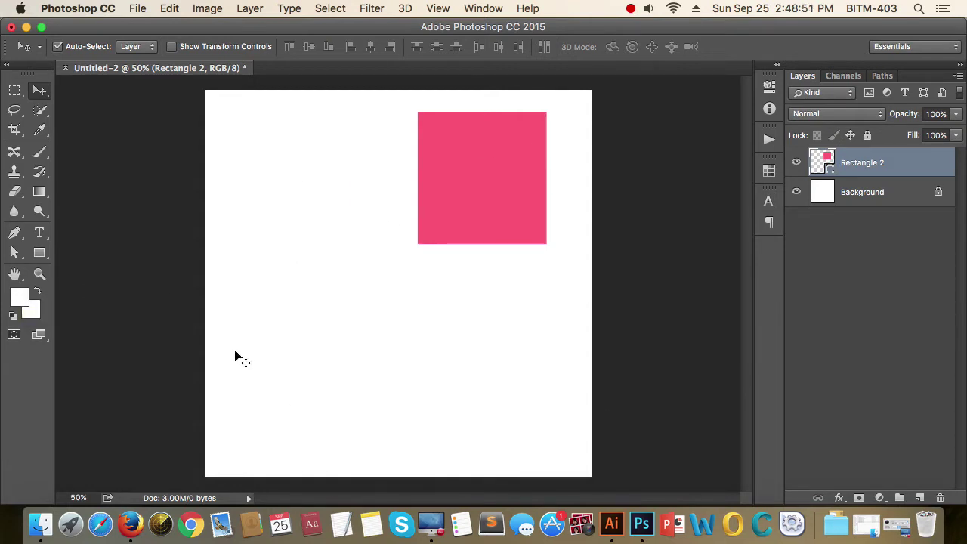
Set the foreground colour to red and move the pink square left and down.
left_click(21, 299)
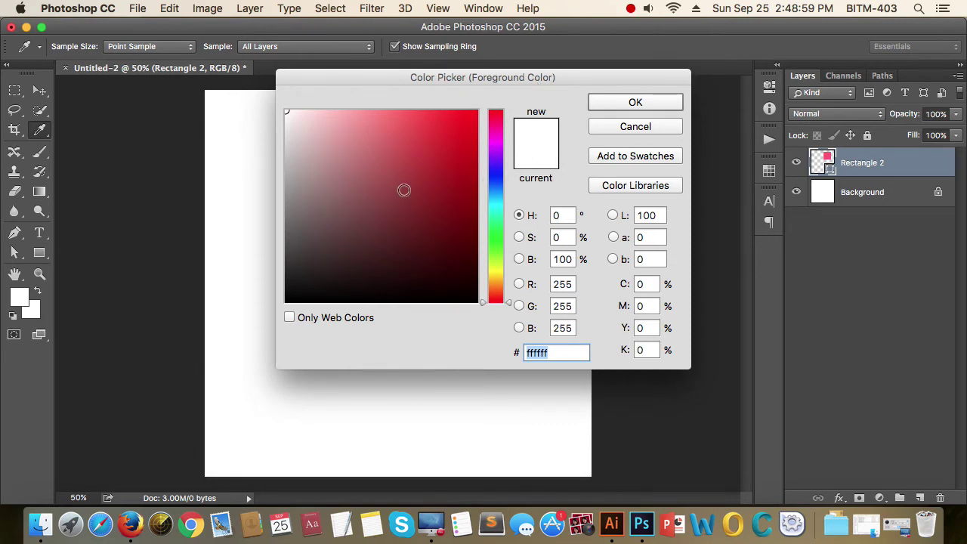
left_click_drag(438, 158, 483, 117)
left_click(635, 104)
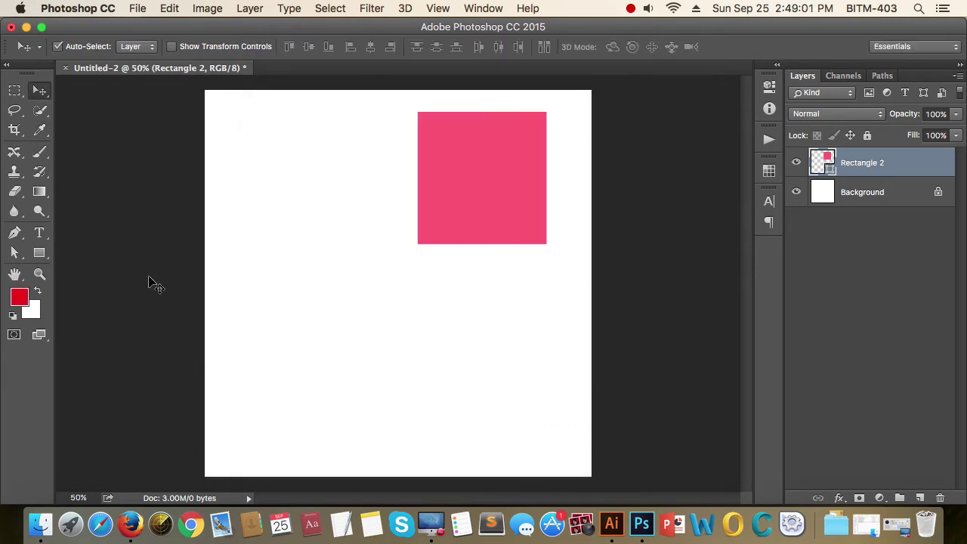
left_click_drag(454, 167, 434, 216)
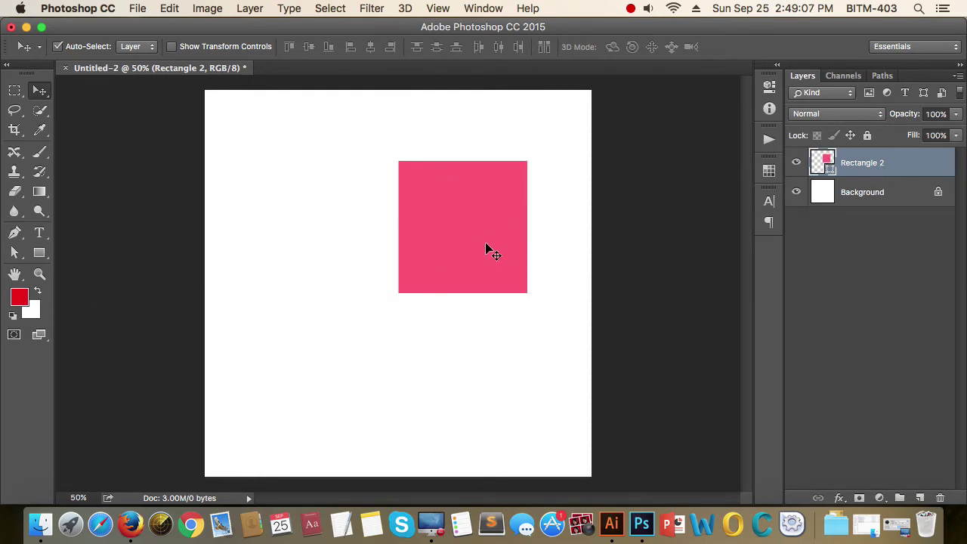
Set the background colour to near-black #020000 and nudge the pink square left and down.
left_click(30, 308)
left_click_drag(475, 295, 480, 301)
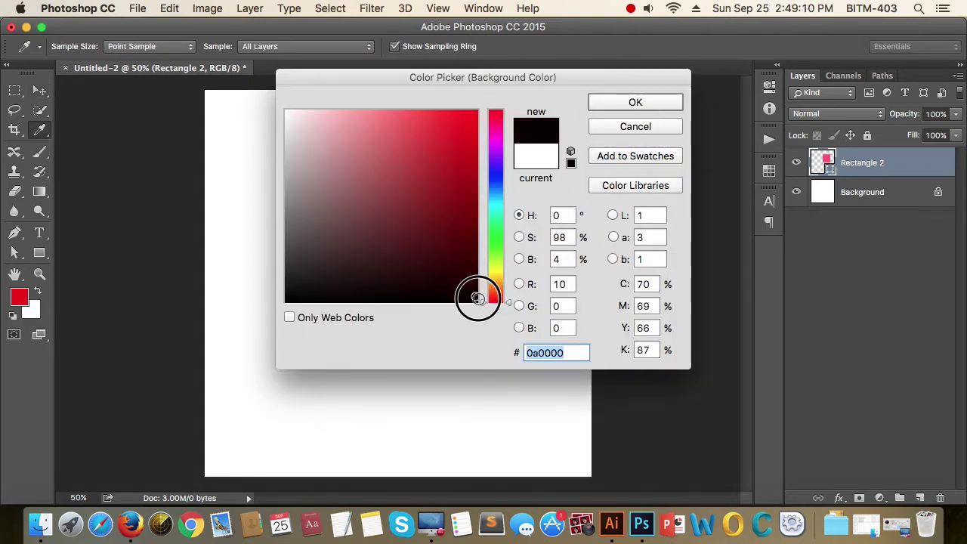
left_click(648, 101)
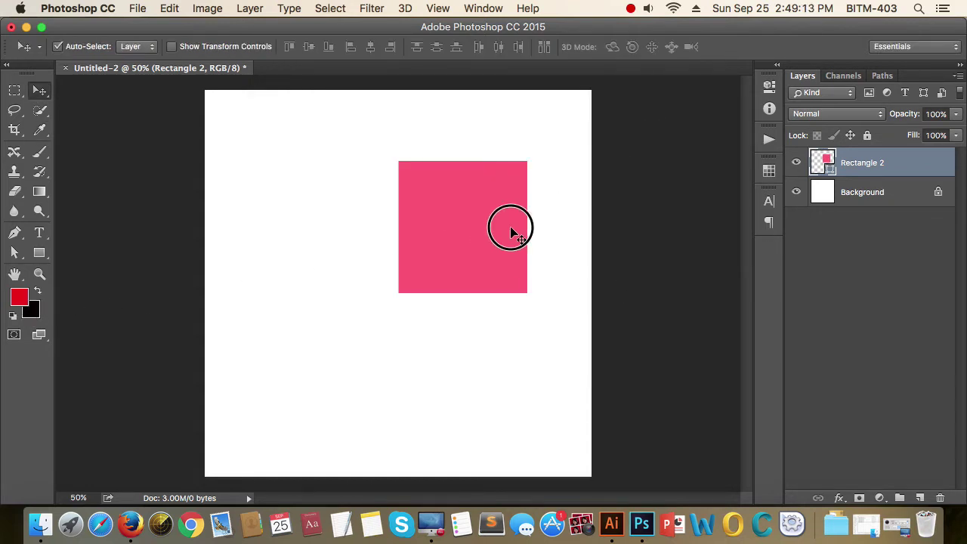
left_click_drag(511, 227, 496, 237)
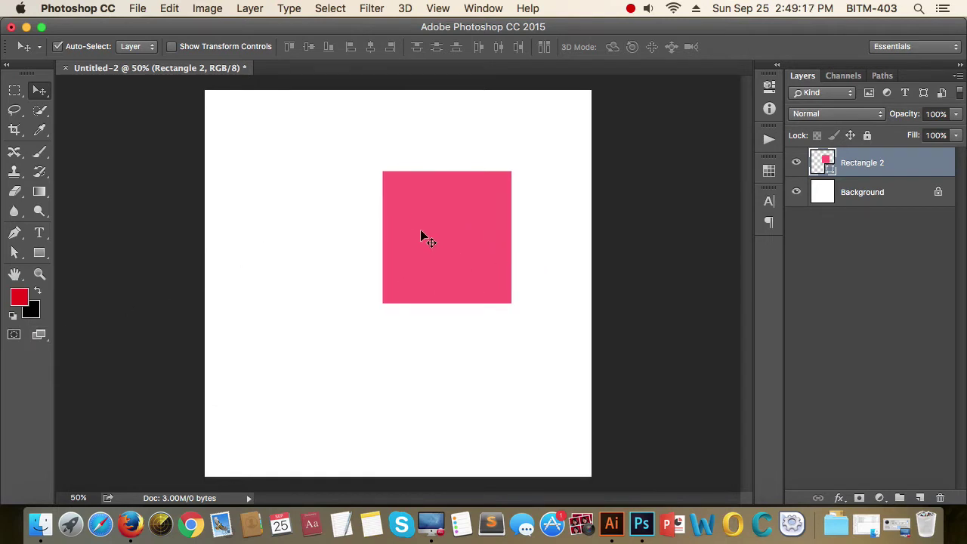
Nudge the pink rectangle left and fill it with the red foreground colour.
left_click_drag(410, 232, 401, 231)
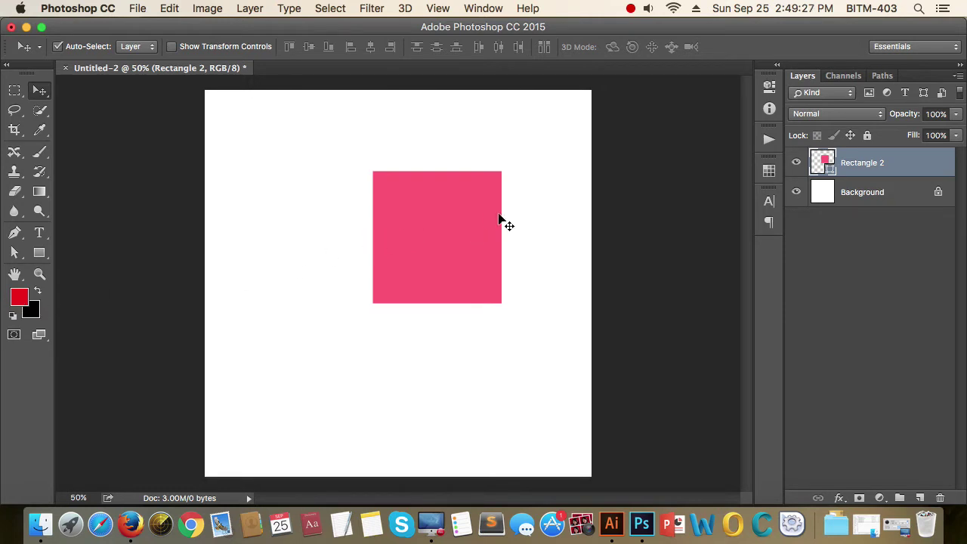
left_click_drag(481, 219, 474, 218)
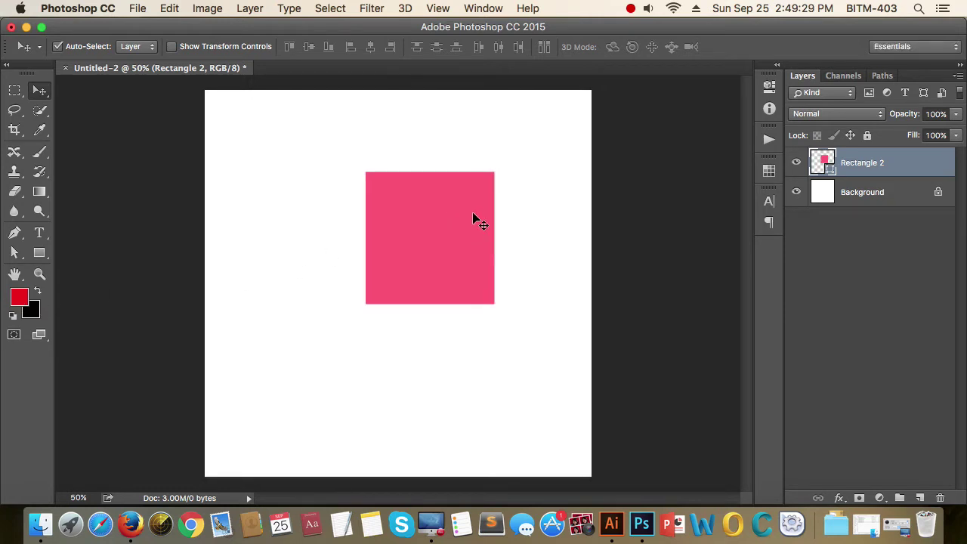
key("alt+BackSpace")
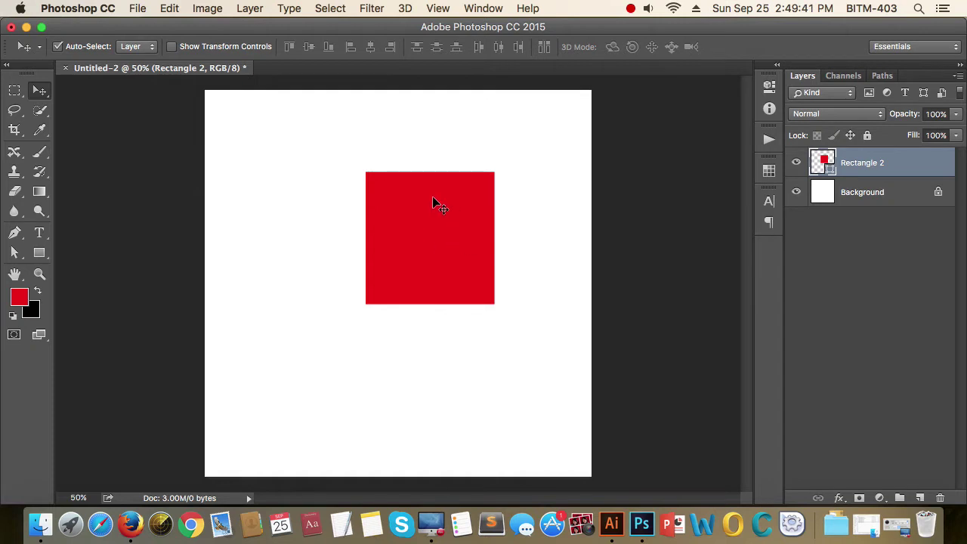
mouse_move(431, 224)
left_mouse_down()
mouse_move(441, 204)
mouse_move(464, 224)
left_mouse_up()
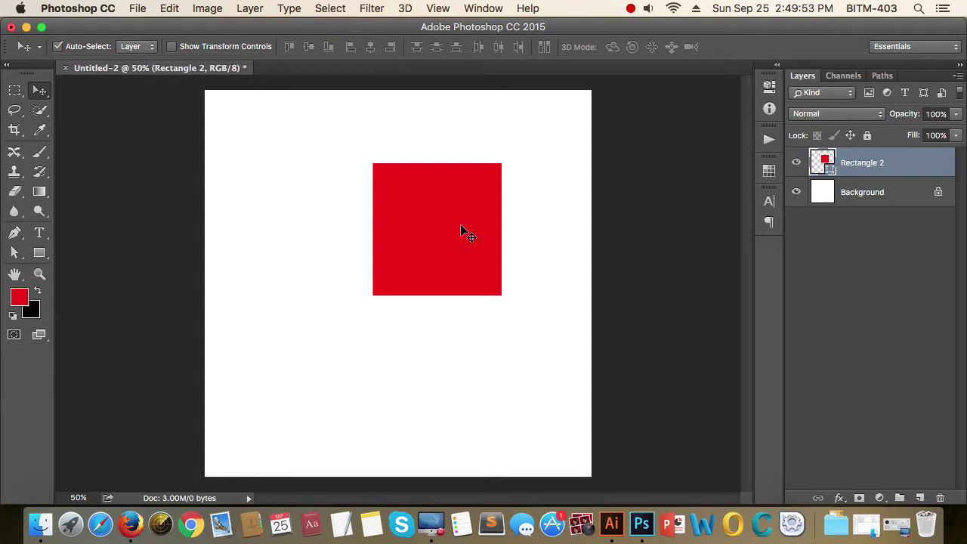
Fill the rectangle black and move it to the canvas's top-left corner.
key("super+BackSpace")
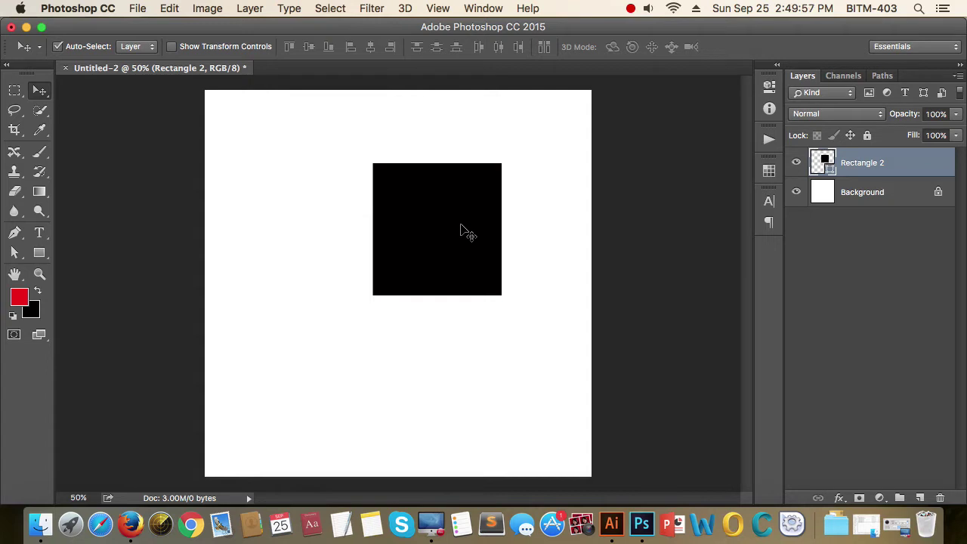
left_click_drag(464, 231, 502, 182)
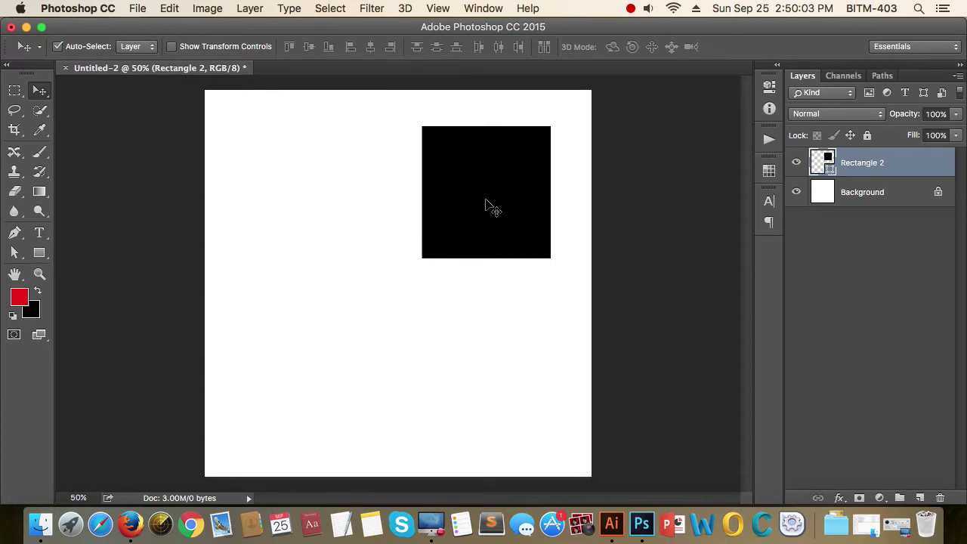
mouse_move(487, 202)
left_mouse_down()
mouse_move(501, 189)
mouse_move(517, 195)
mouse_move(428, 167)
mouse_move(277, 158)
left_mouse_up()
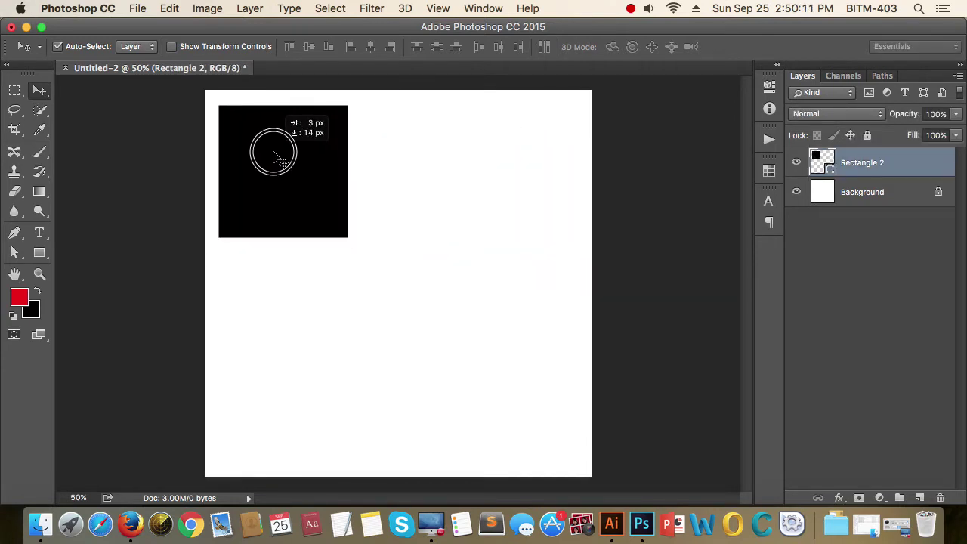
Deselect the rectangle and cancel the foreground Color Picker without changes.
left_click(514, 228)
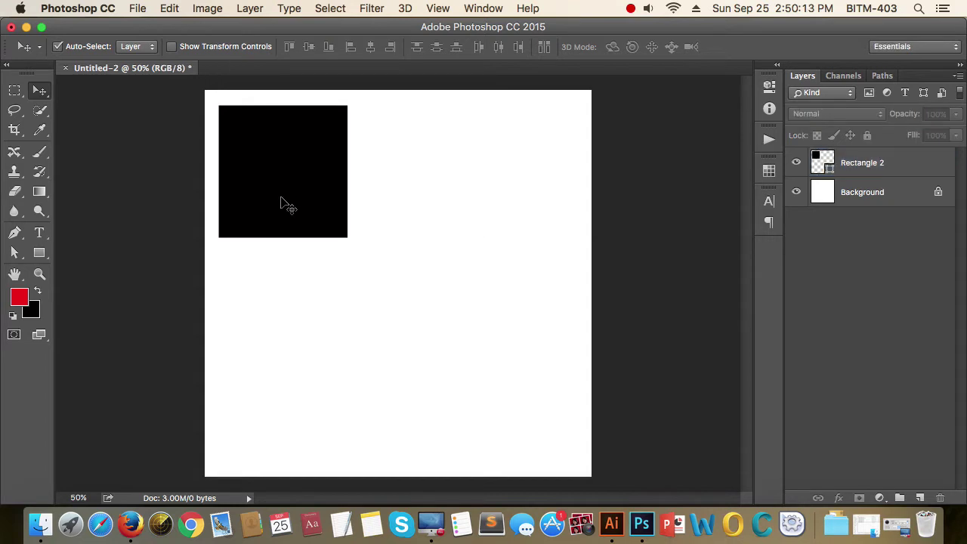
left_click(18, 296)
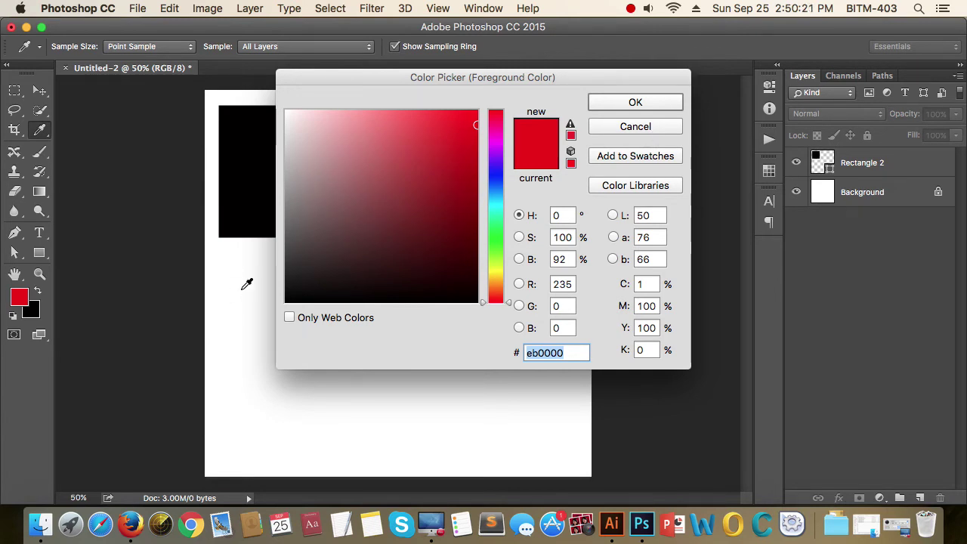
left_click(634, 127)
key("v")
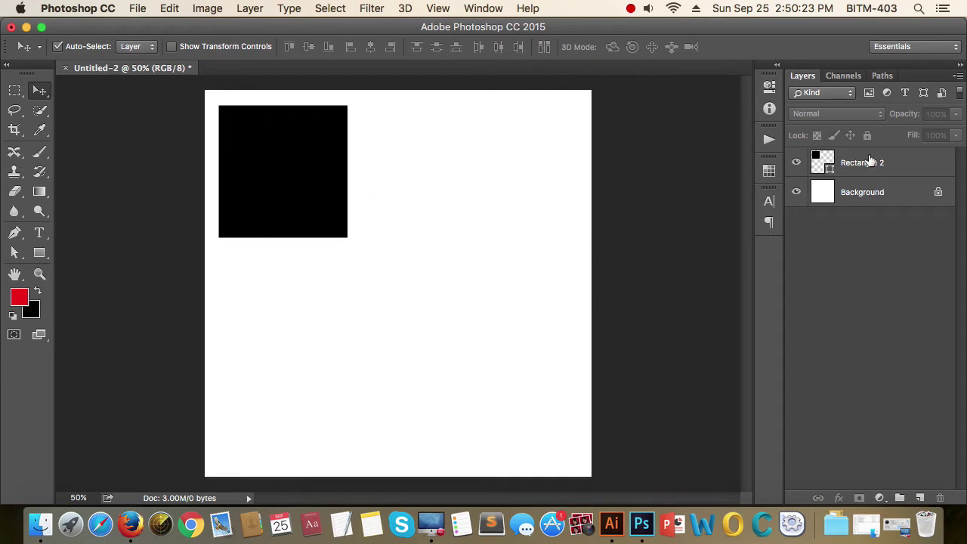
Show the Swatches panel and set the foreground colour to yellow, trying magenta first.
left_click(484, 9)
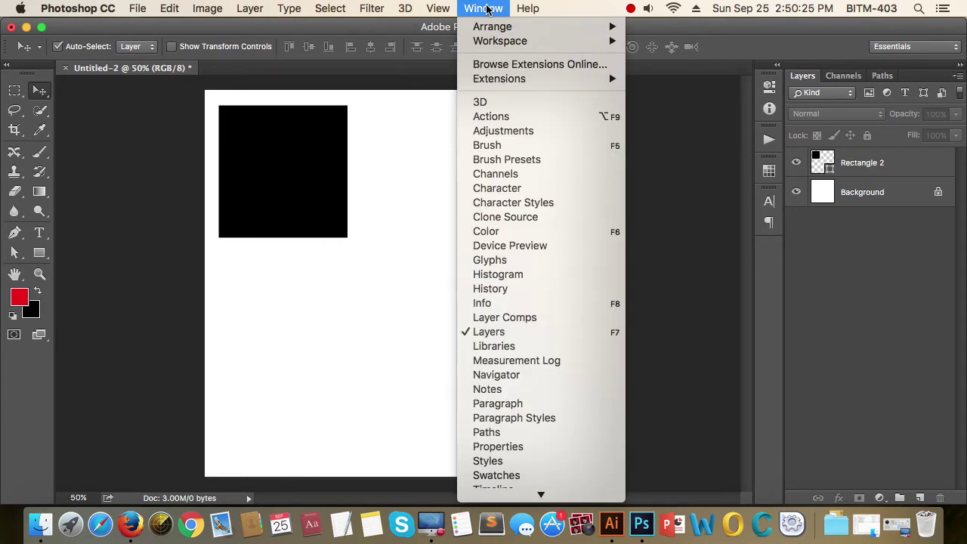
scroll(516, 442, "down", 2)
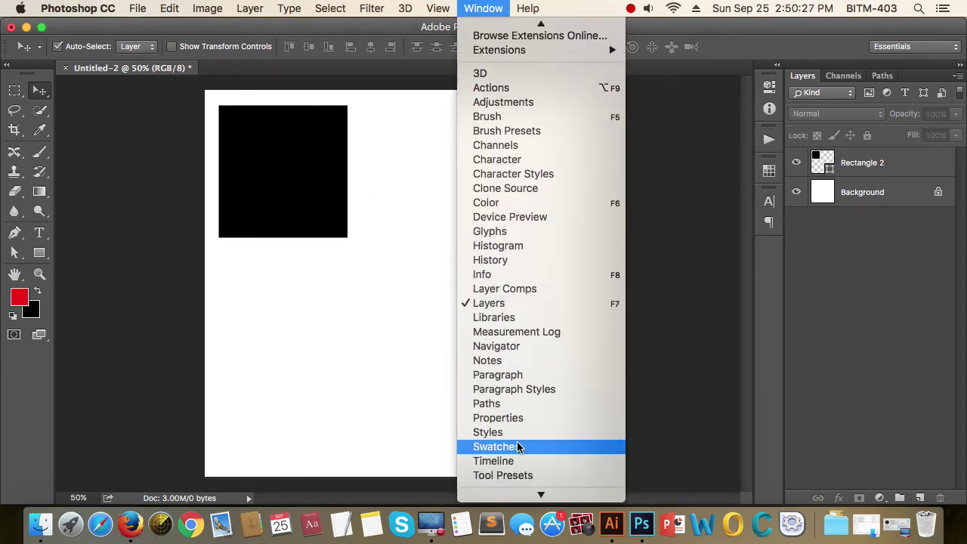
scroll(517, 442, "down", 1)
left_click(516, 432)
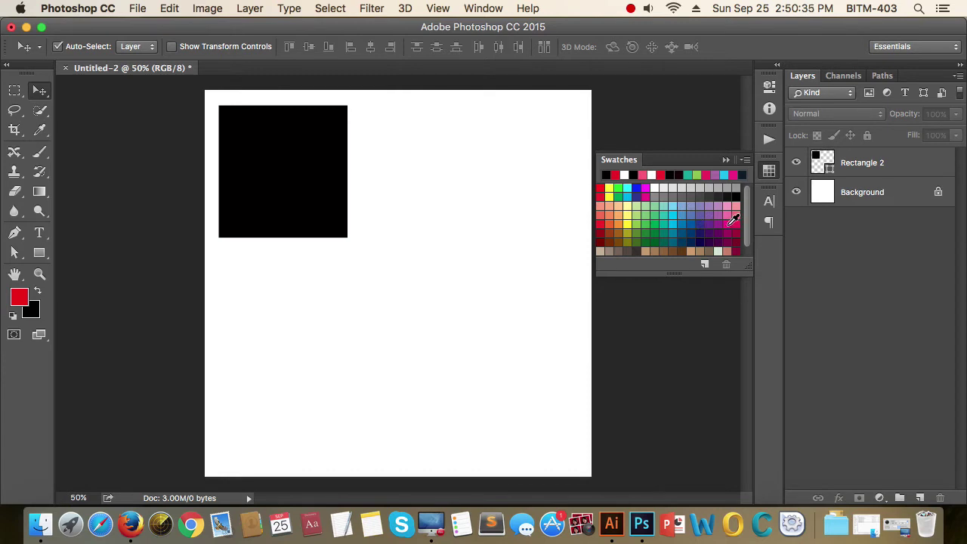
left_click(730, 223)
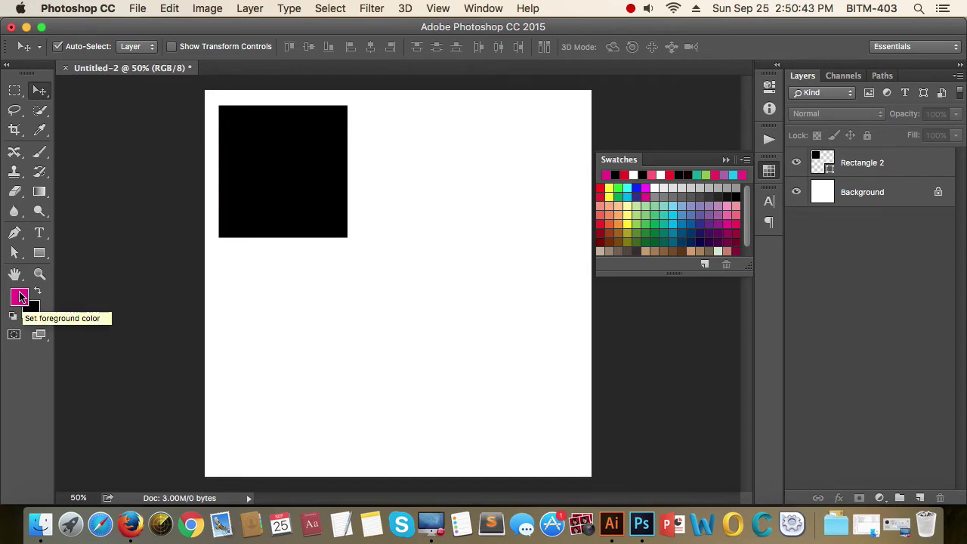
left_click(628, 221)
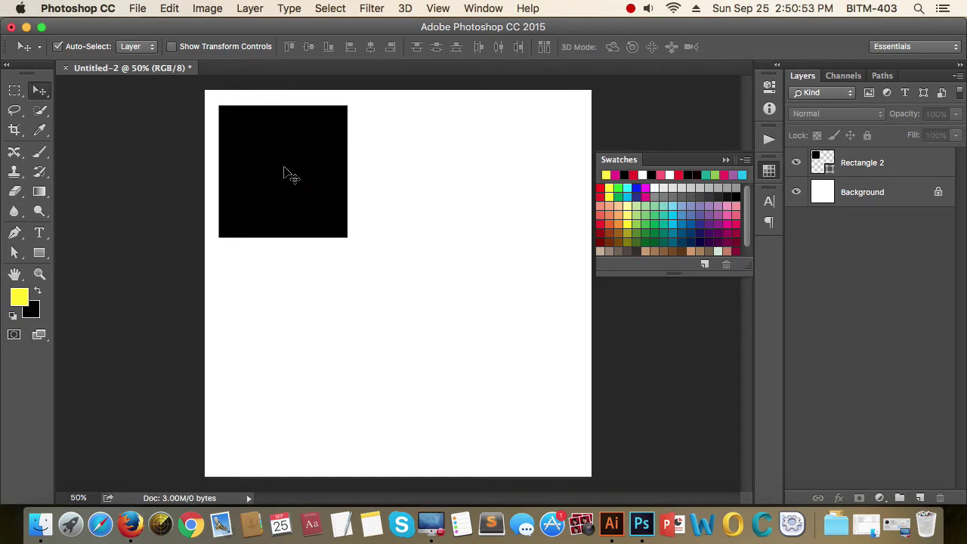
Fill the Rectangle 2 layer with yellow and move it right and down.
left_click(878, 163)
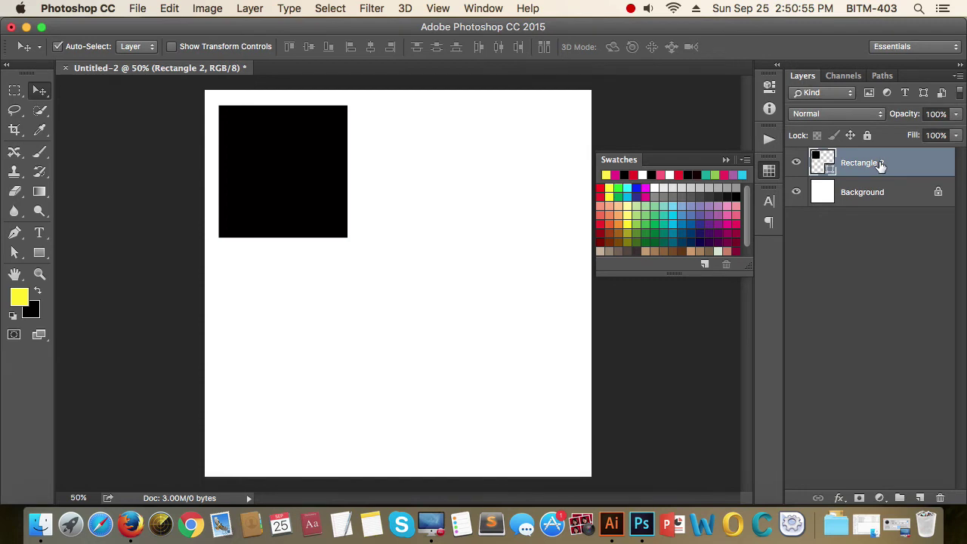
key("alt+BackSpace")
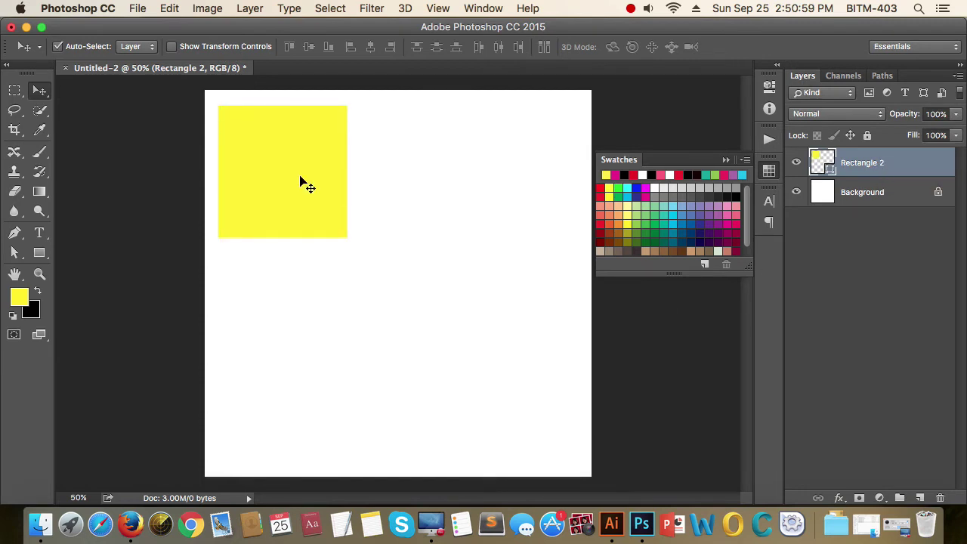
left_click_drag(298, 180, 371, 215)
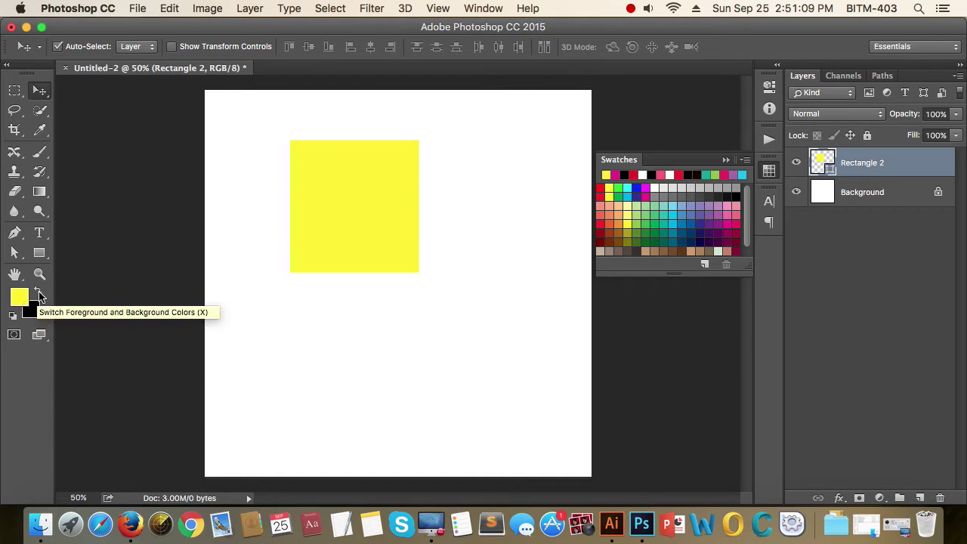
Make white the foreground over a black background, nudge the yellow rectangle, and close Swatches.
left_click(40, 294)
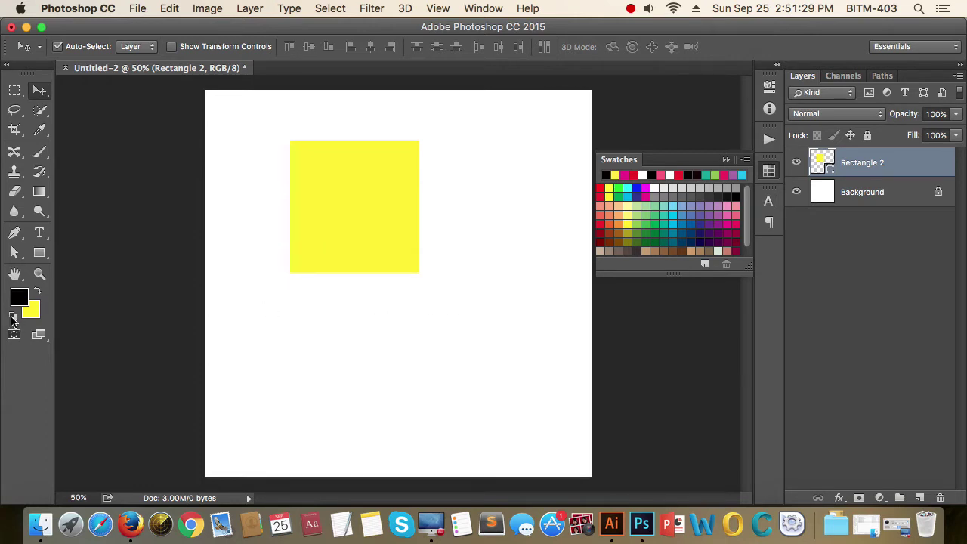
left_click(12, 316)
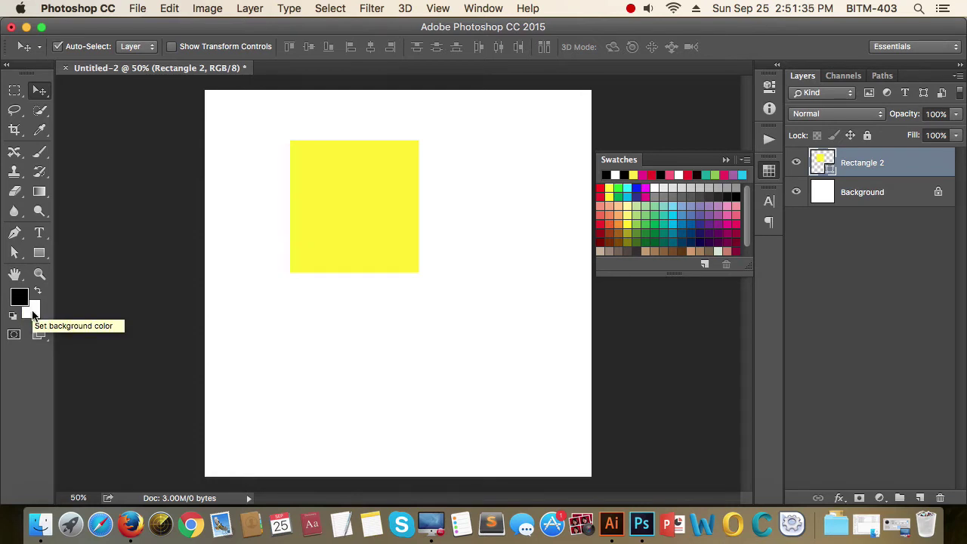
left_click(38, 291)
left_click(295, 389)
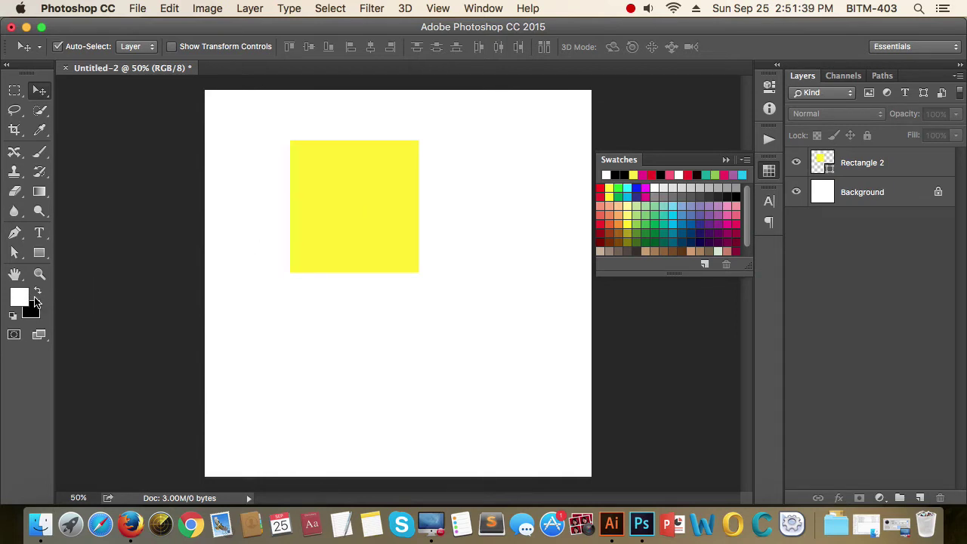
left_click_drag(356, 225, 386, 251)
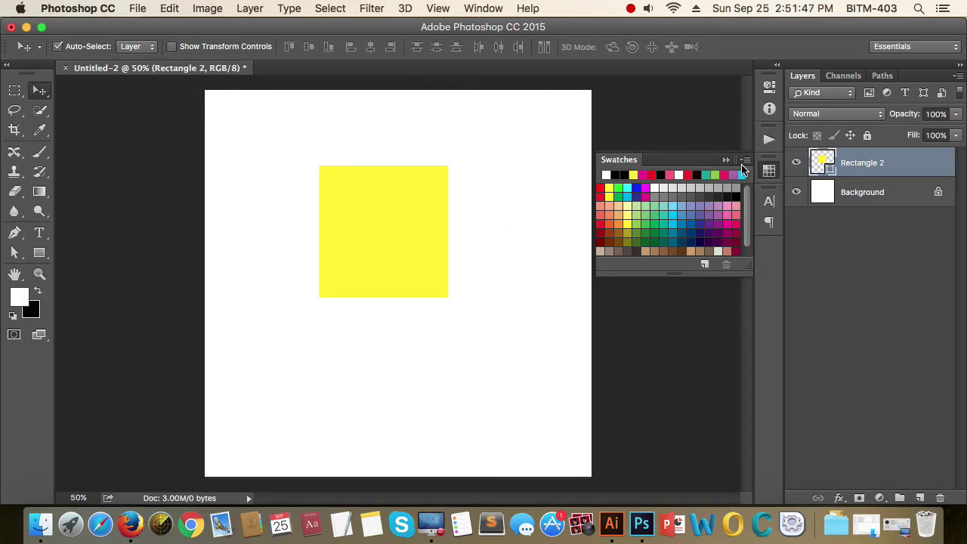
left_click(726, 161)
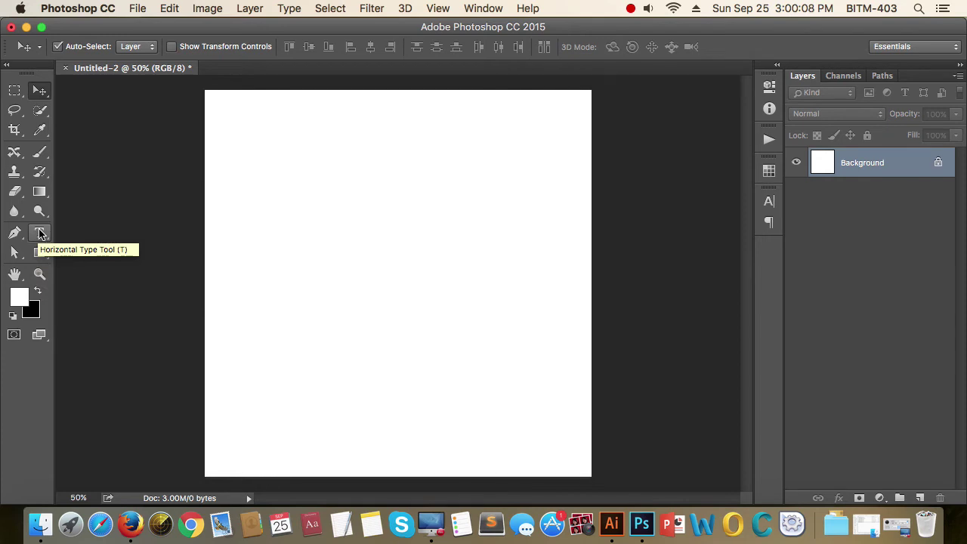
Add a horizontal type layer near the upper left, select its text, and open Text Color.
left_click(40, 234)
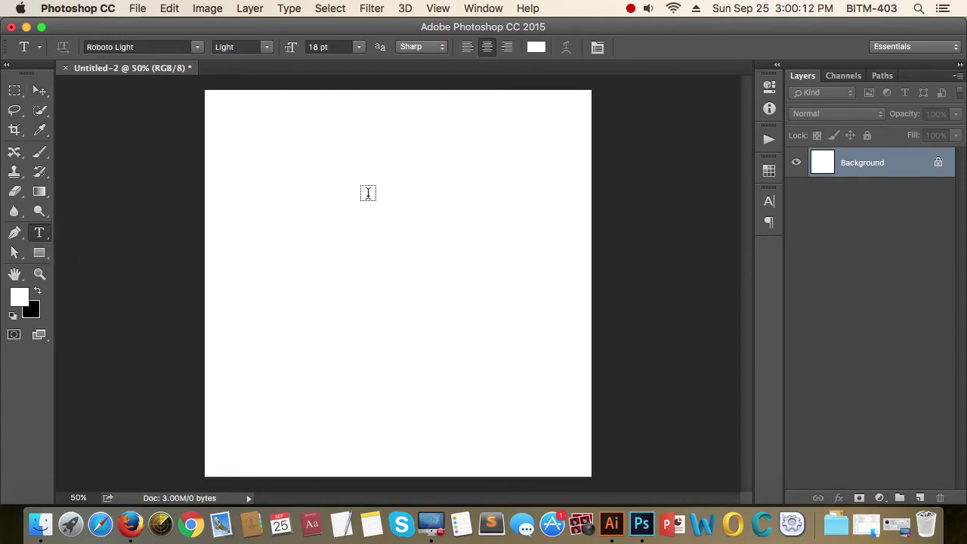
left_click(332, 192)
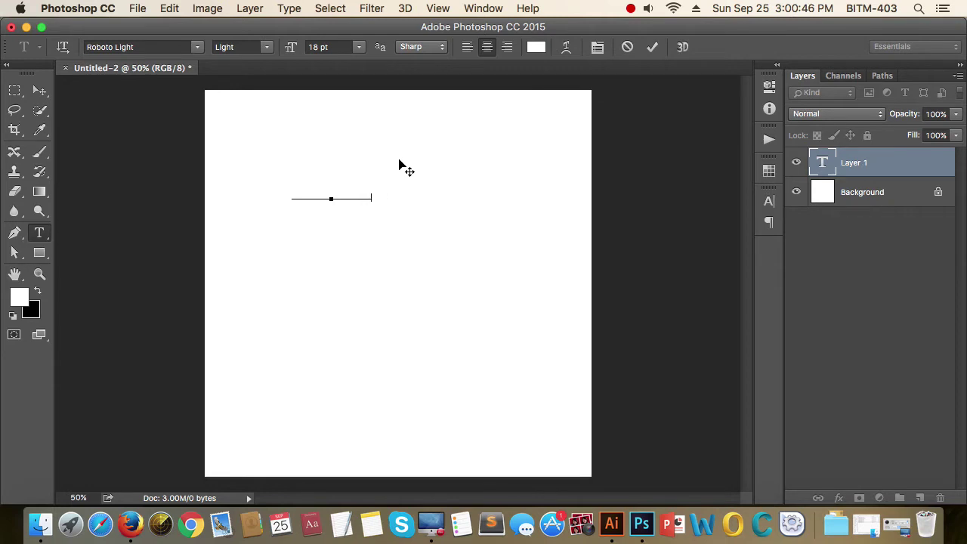
key("super+a")
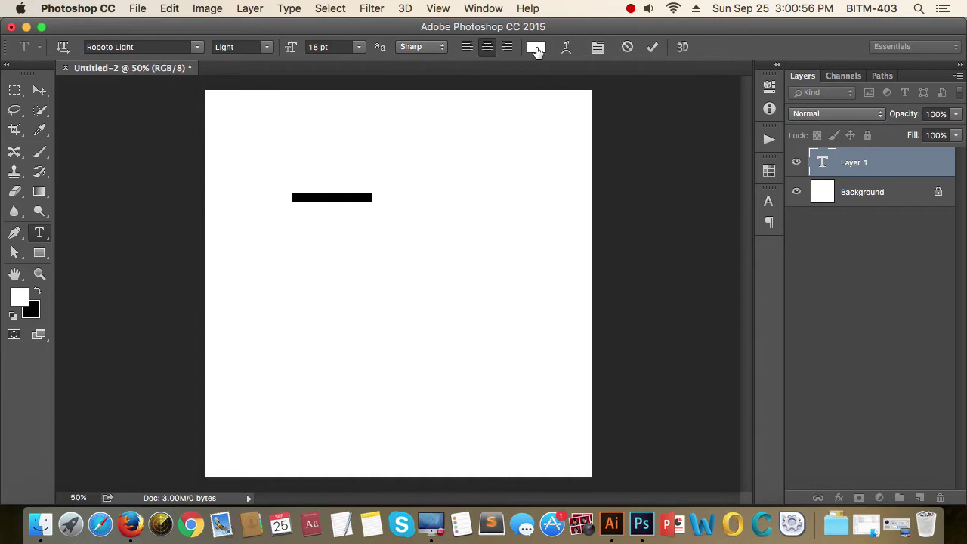
left_click(535, 49)
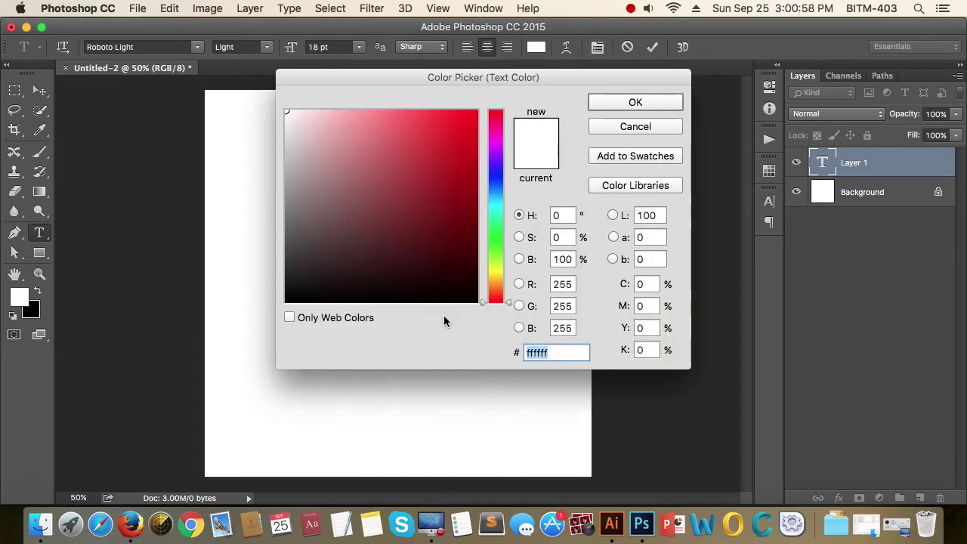
Set the text colour to black and commit the text.
left_click_drag(458, 283, 518, 320)
left_click(665, 106)
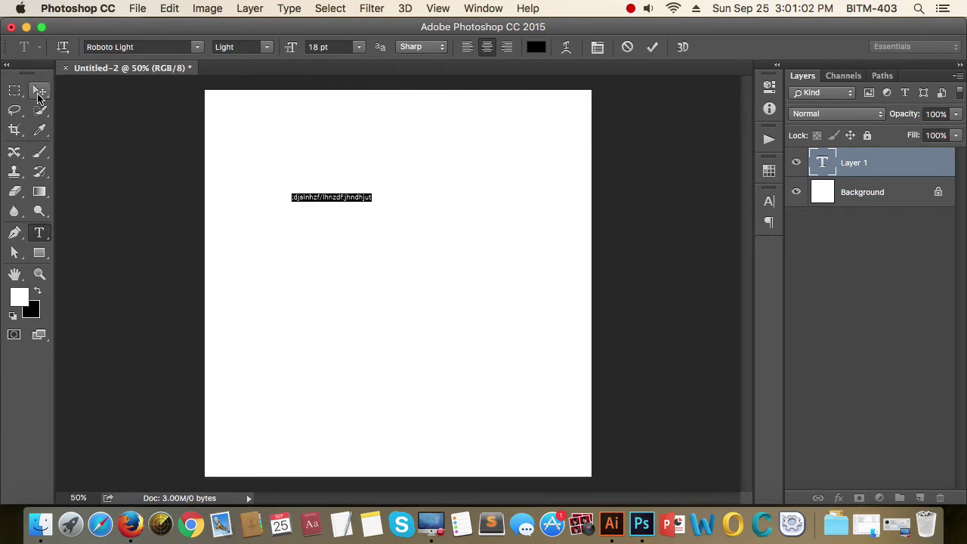
left_click(39, 90)
Change the text's font size to 42 pt and move it to the canvas's horizontal centre.
key("t")
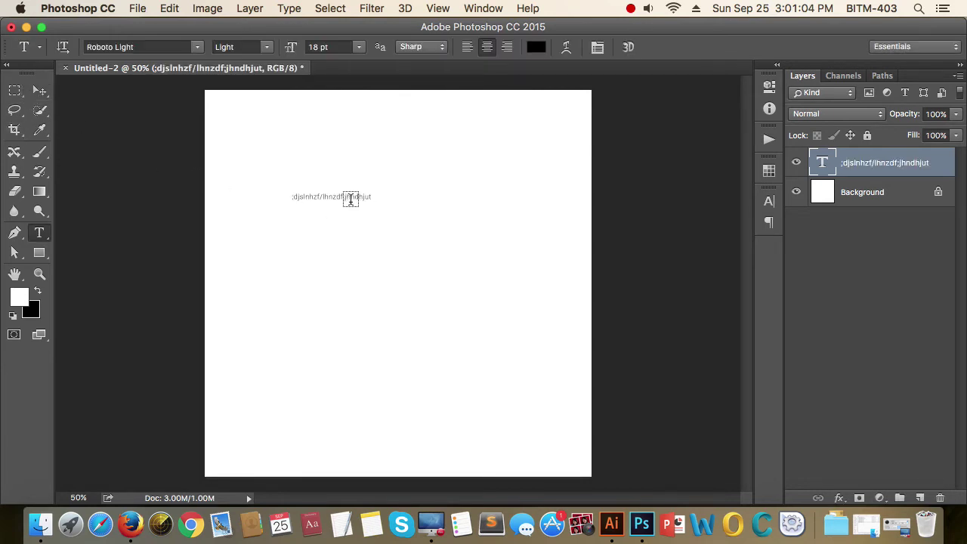
left_click(347, 197)
key("super+a")
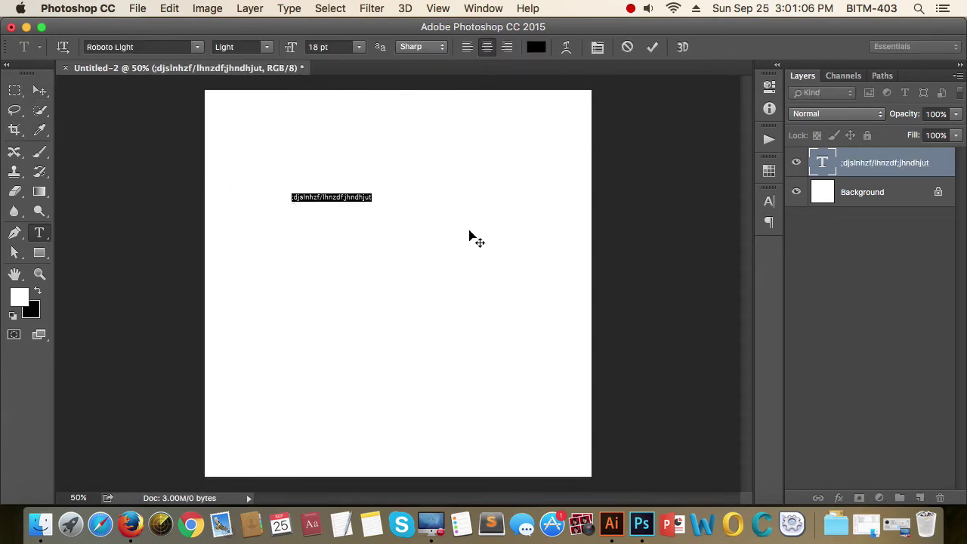
left_click(335, 46)
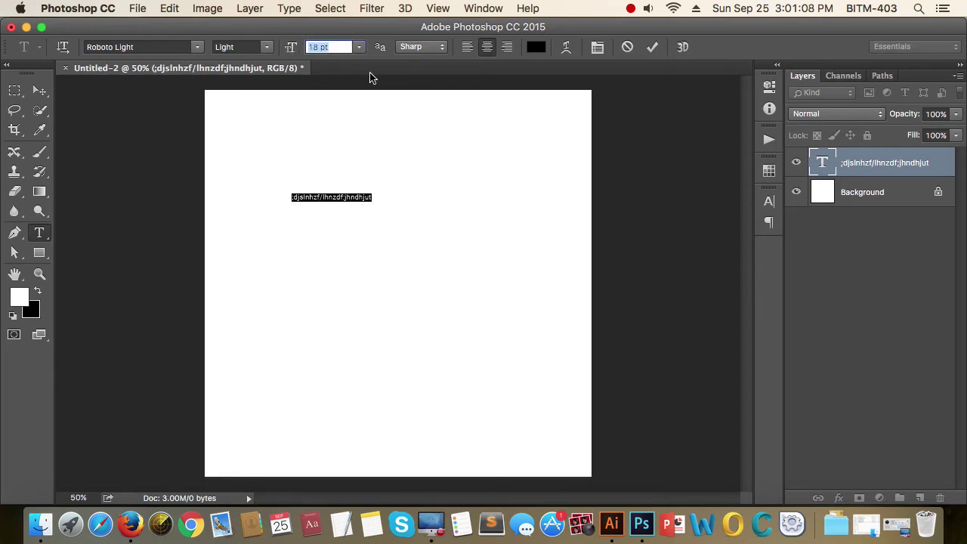
type("3")
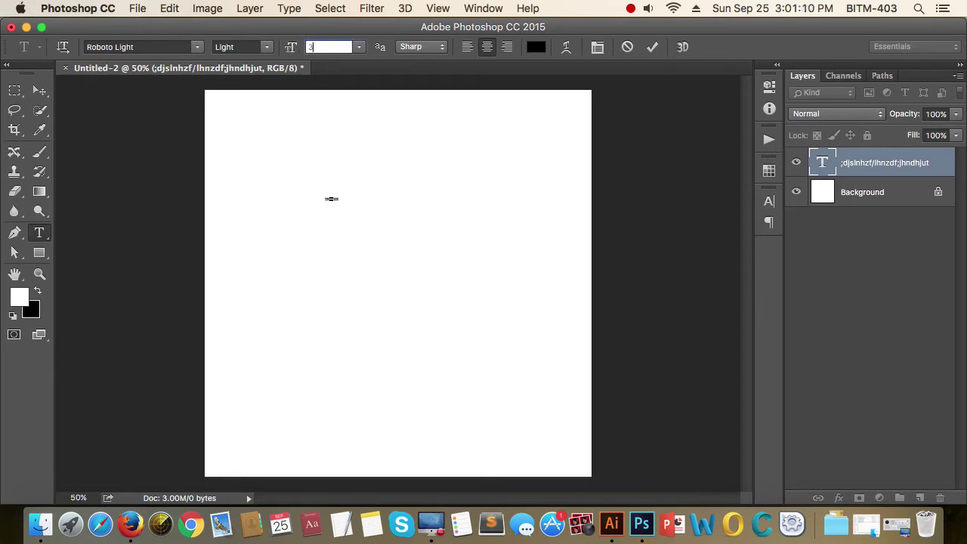
type("6")
key("Up")
key("Up")
key("Up")
key("Up")
key("Up")
key("Up")
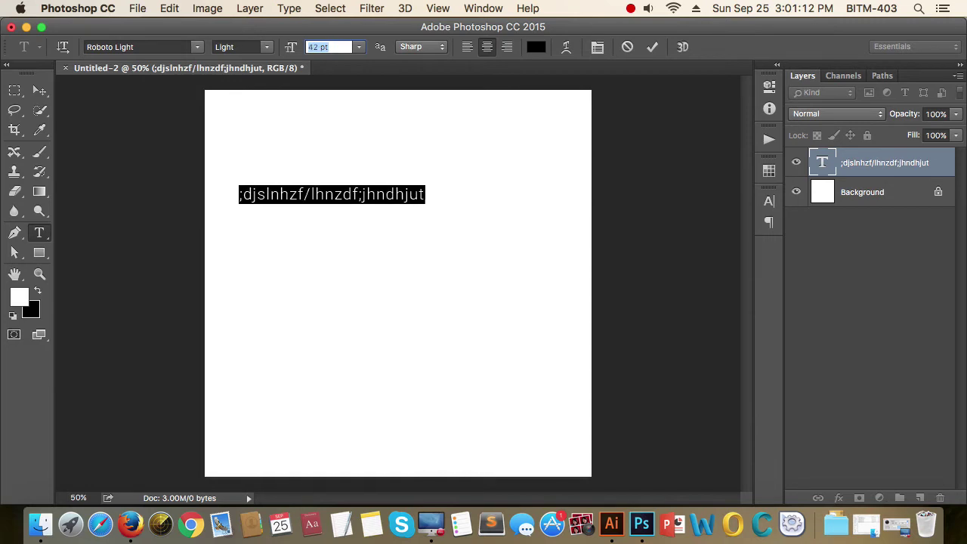
key("Return")
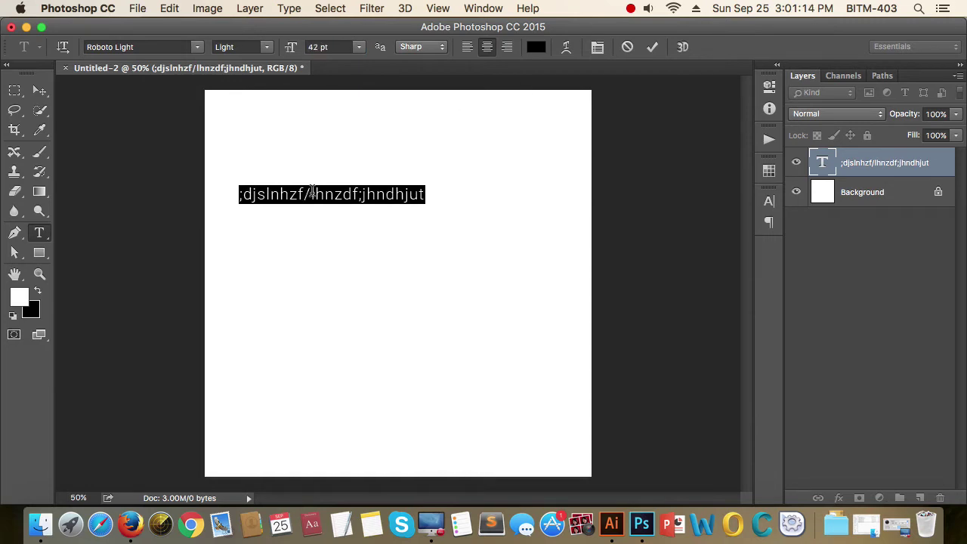
left_click(39, 90)
left_click_drag(355, 202, 423, 166)
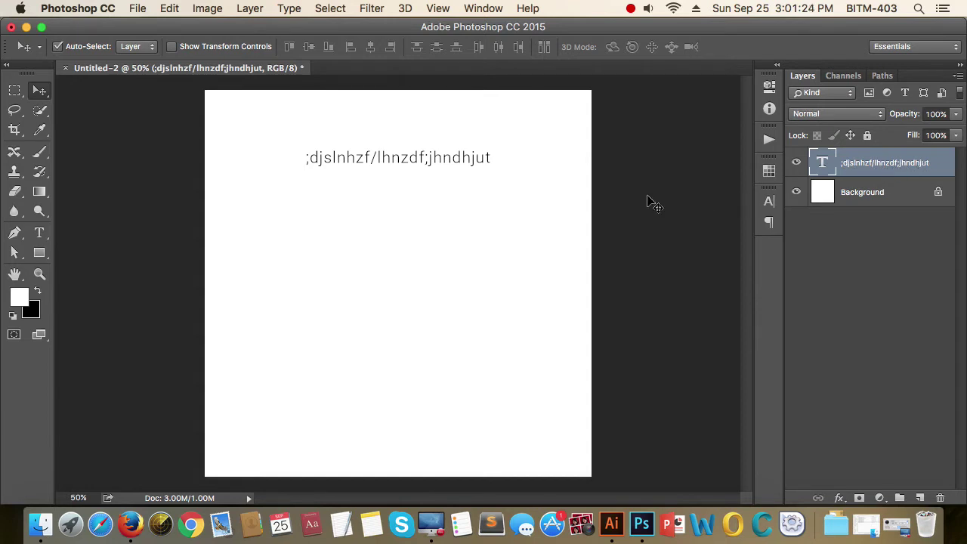
Raise the text line and keep it centre-aligned after trying left and right alignment.
left_click_drag(416, 161, 417, 130)
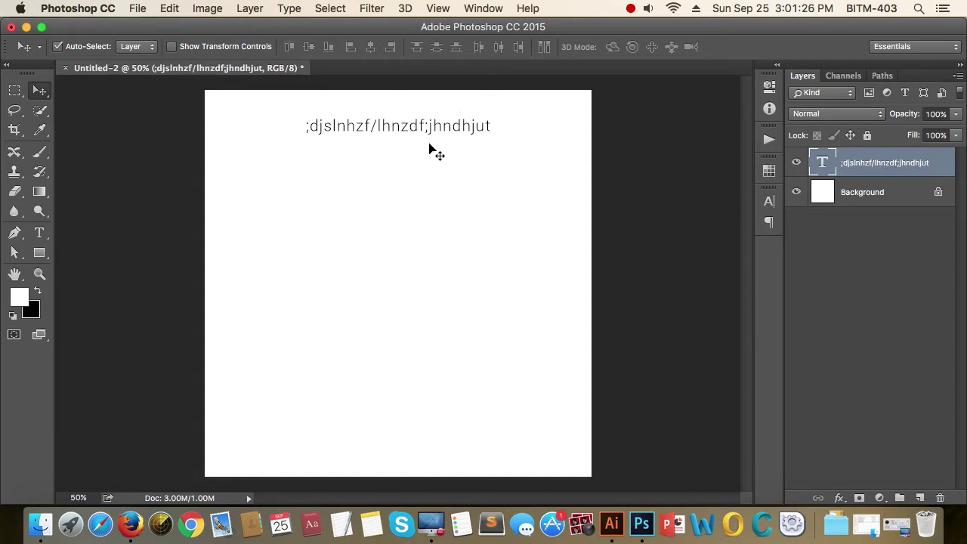
key("t")
left_click(405, 126)
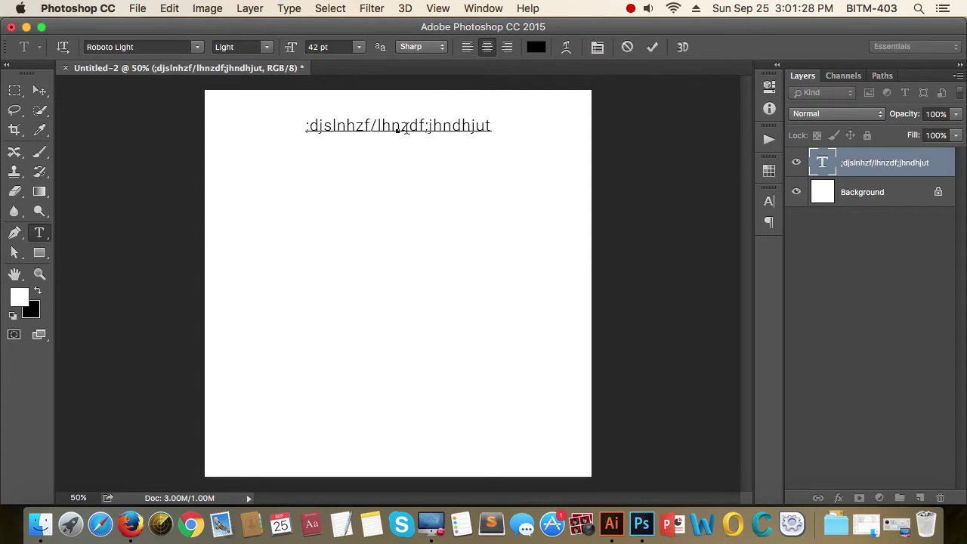
key("super+a")
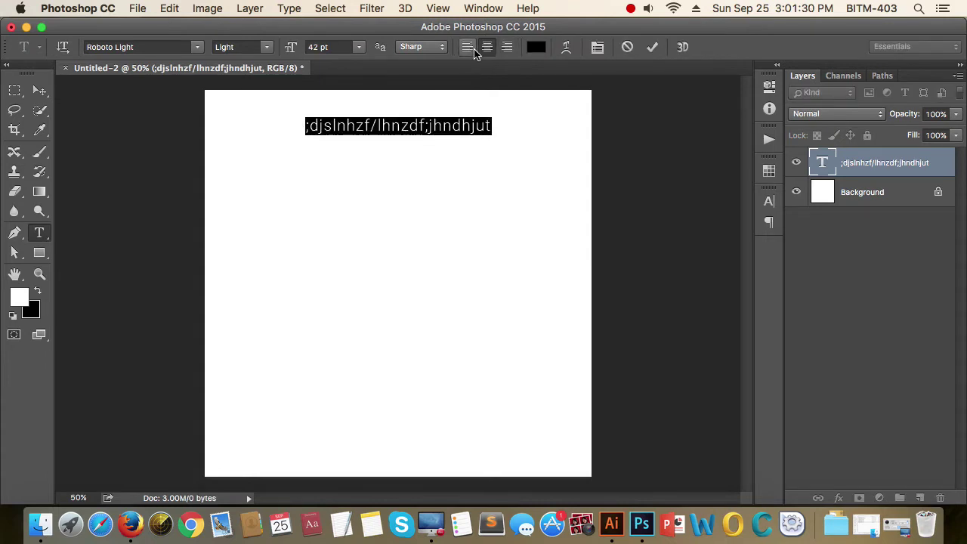
left_click(468, 47)
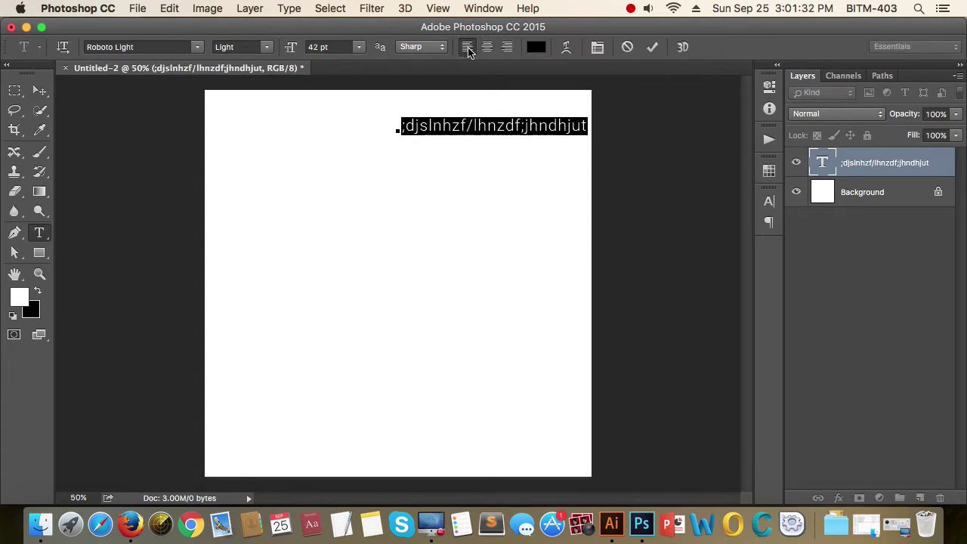
left_click(506, 47)
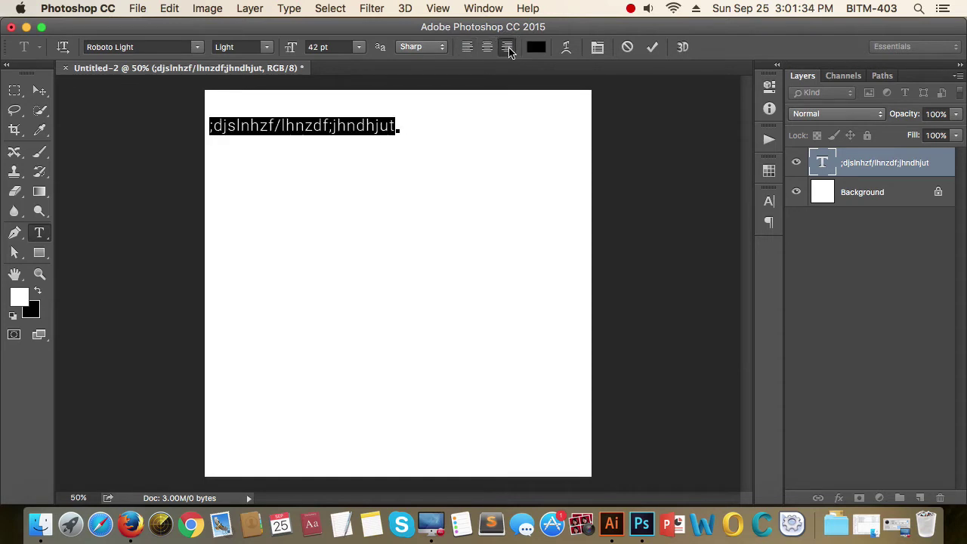
left_click(488, 47)
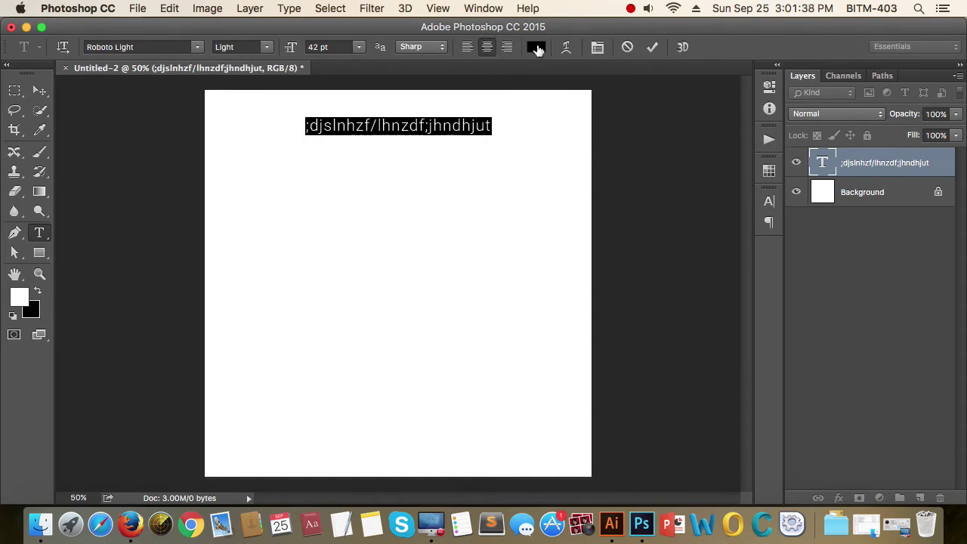
Check the text colour and anti-aliasing menus, leaving black and Sharp unchanged.
left_click(537, 49)
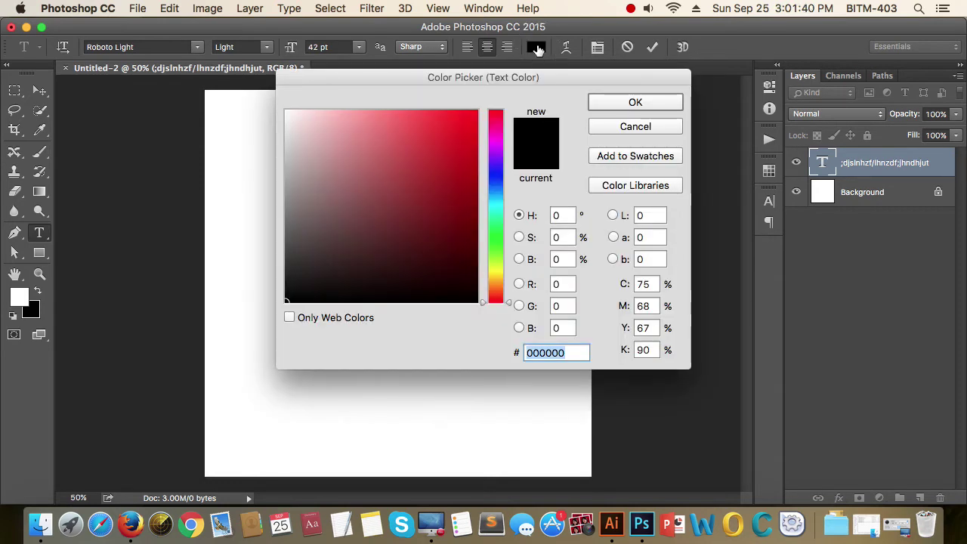
left_click(641, 127)
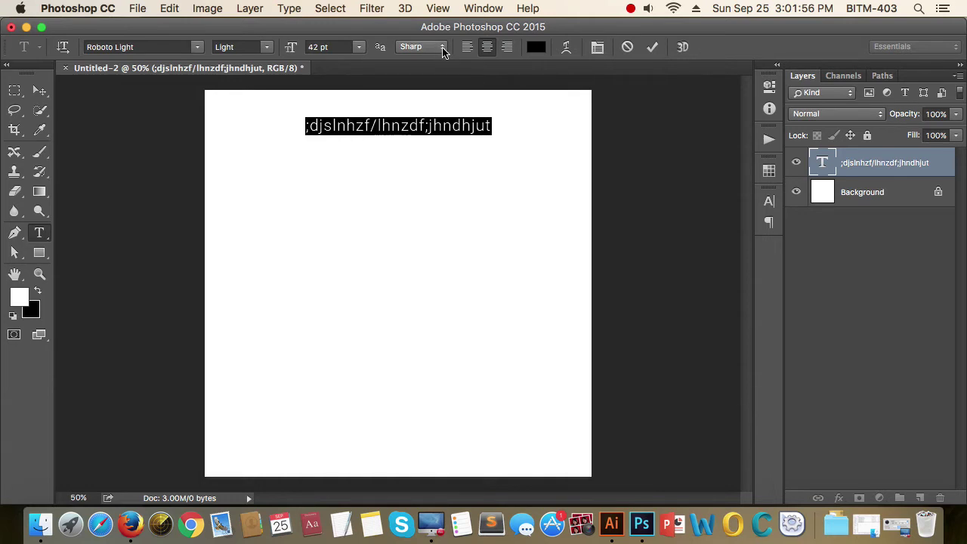
left_click(443, 48)
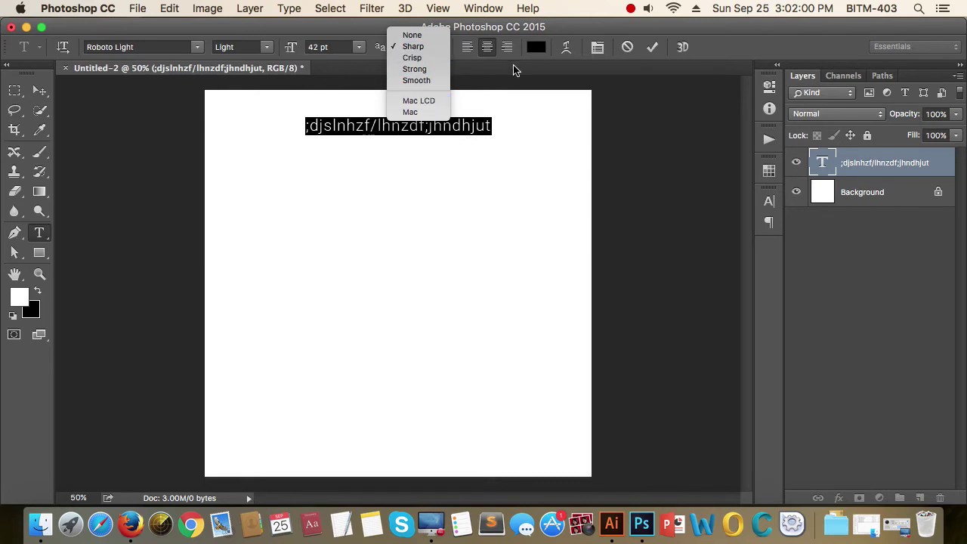
left_click(560, 34)
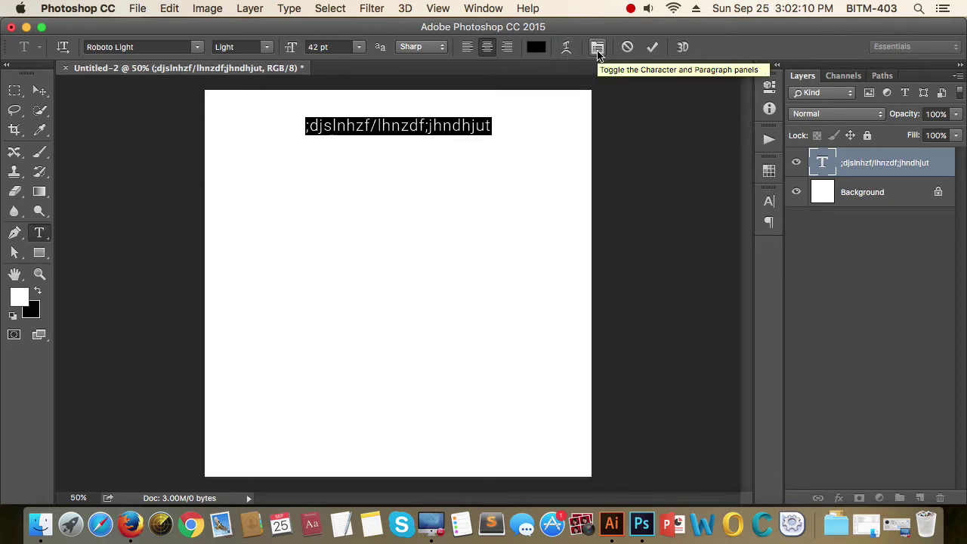
Toggle strikethrough on and off in the Character panel, then hide the panel.
left_click(597, 51)
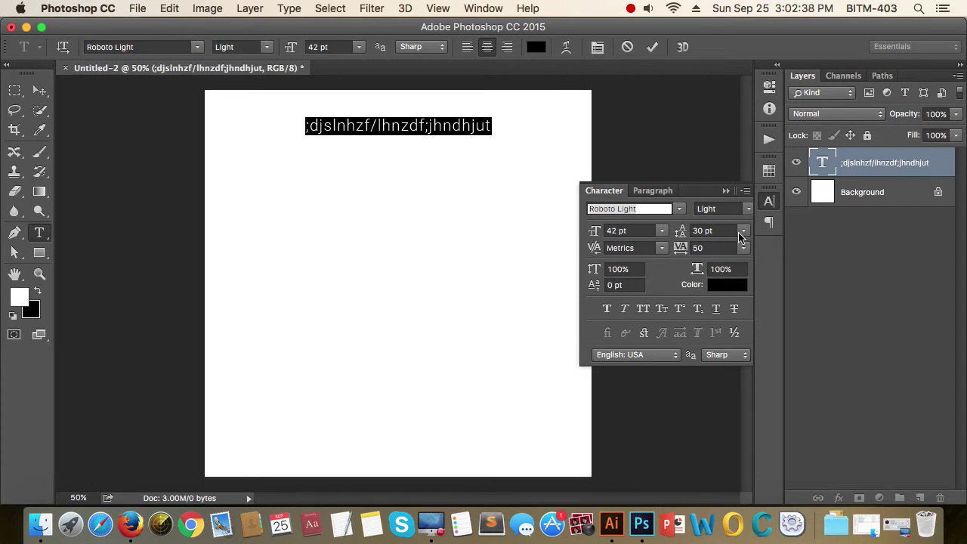
left_click(721, 231)
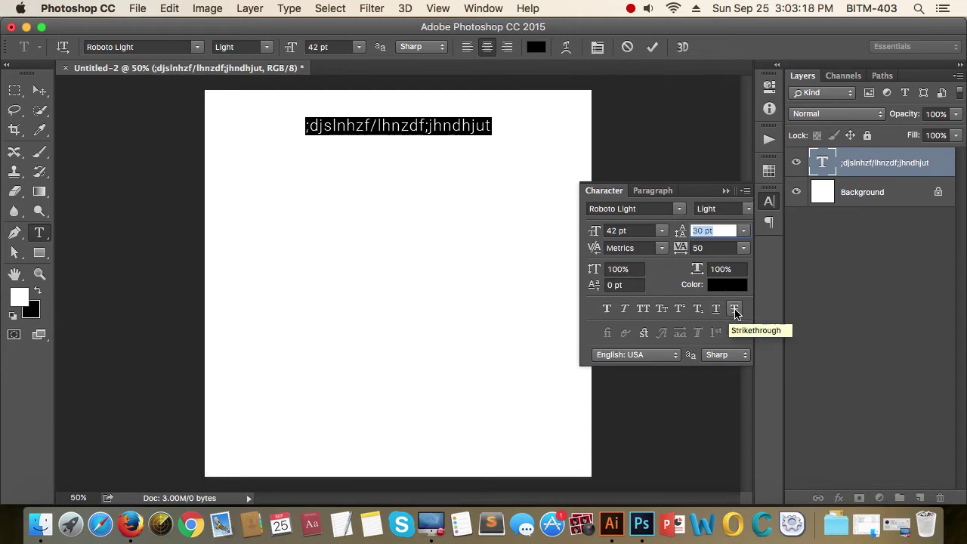
left_click(735, 310)
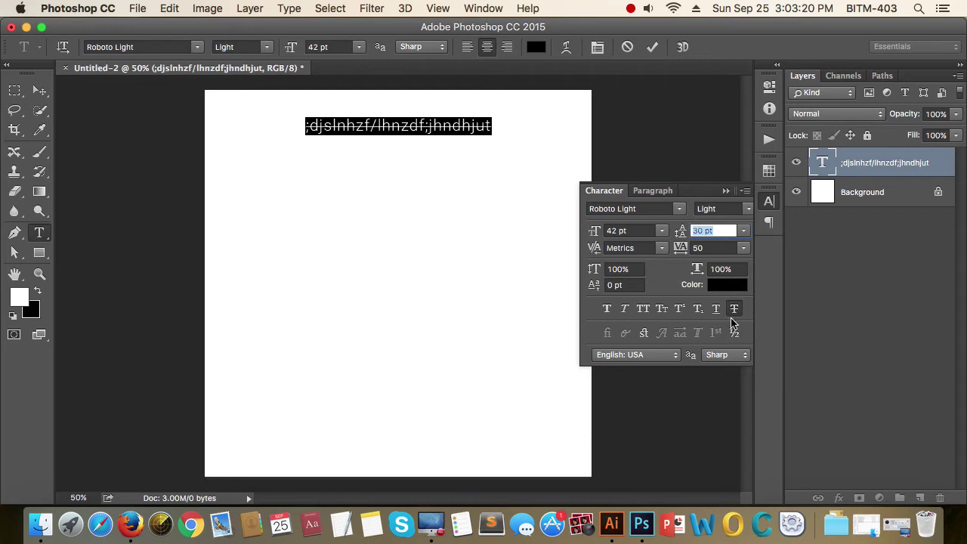
left_click(733, 308)
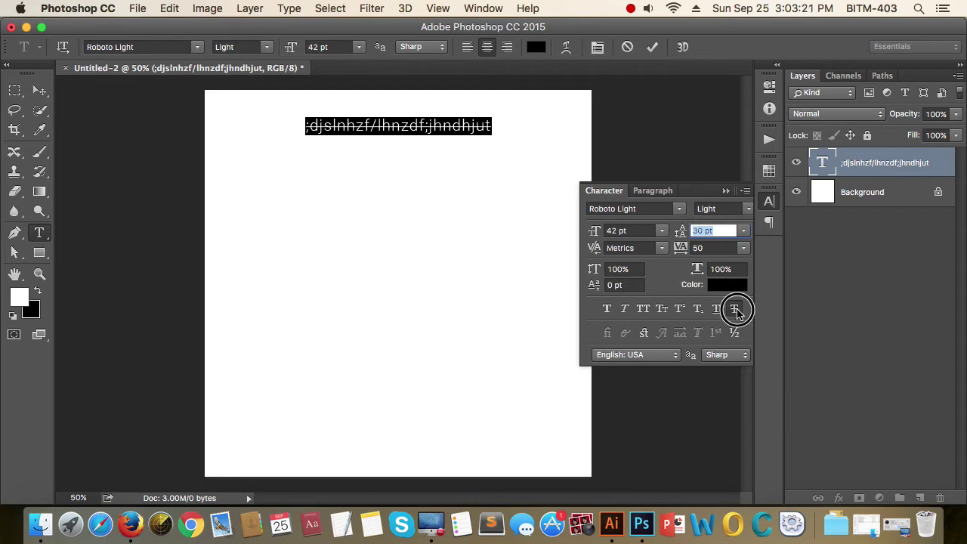
left_click(654, 190)
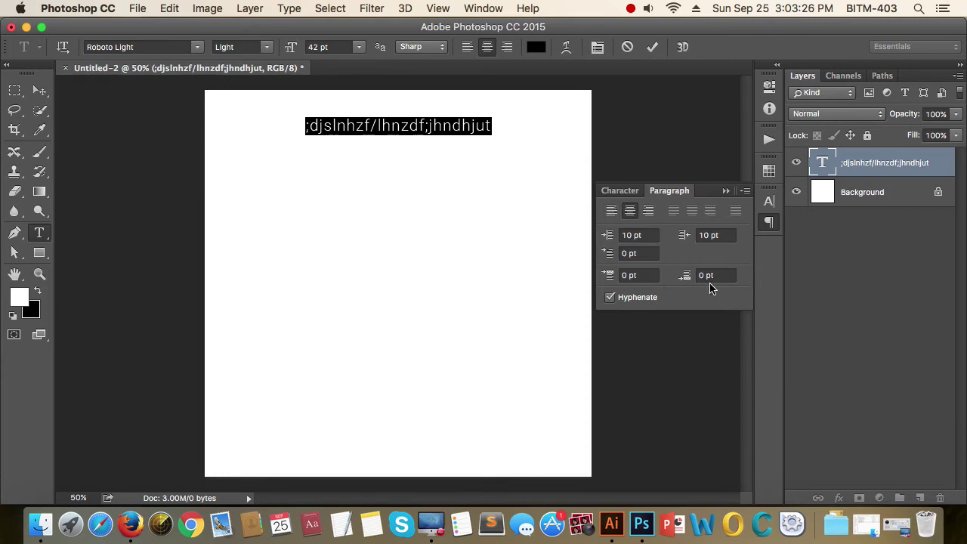
left_click(620, 191)
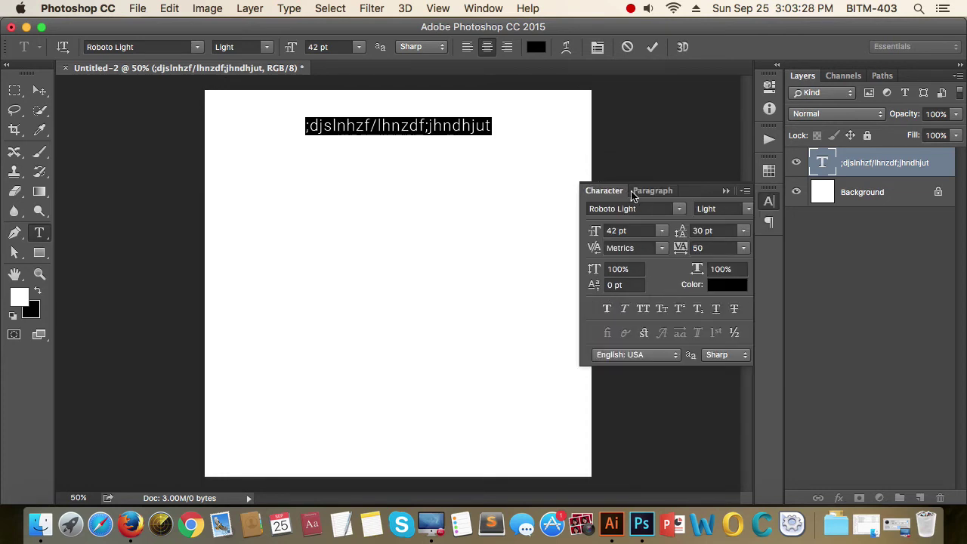
left_click(654, 191)
left_click(616, 191)
left_click(725, 192)
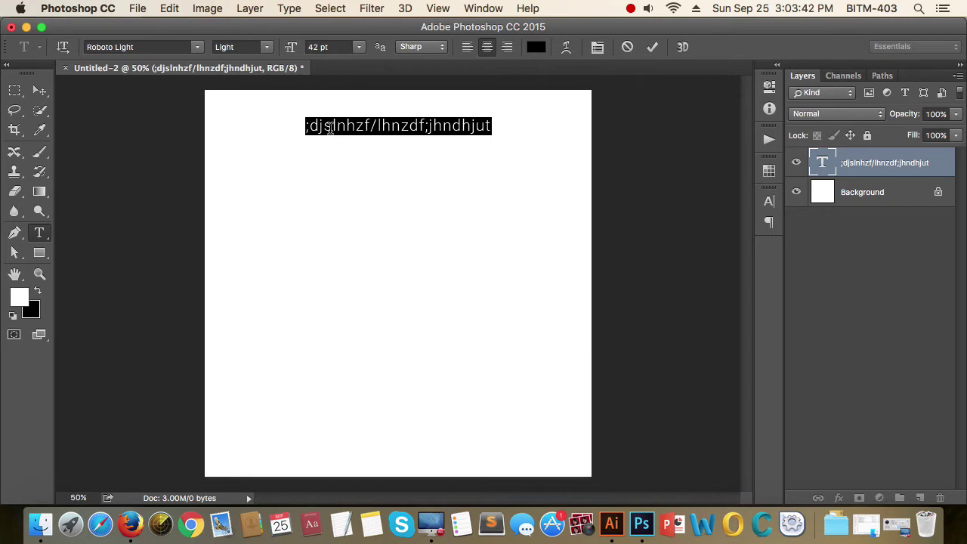
Commit the text and nudge the line up near the top edge, still centred.
left_click(39, 90)
left_click_drag(355, 134, 359, 120)
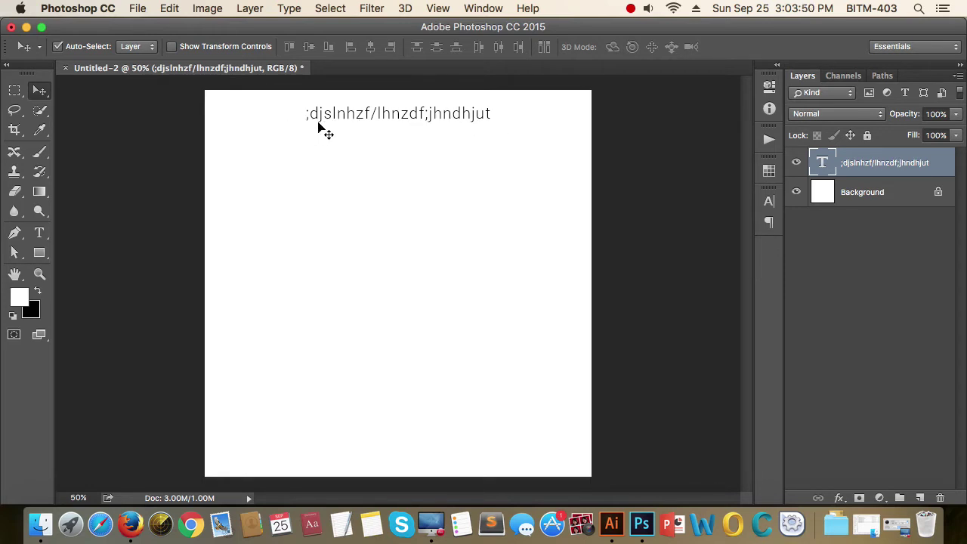
left_click_drag(464, 117, 461, 111)
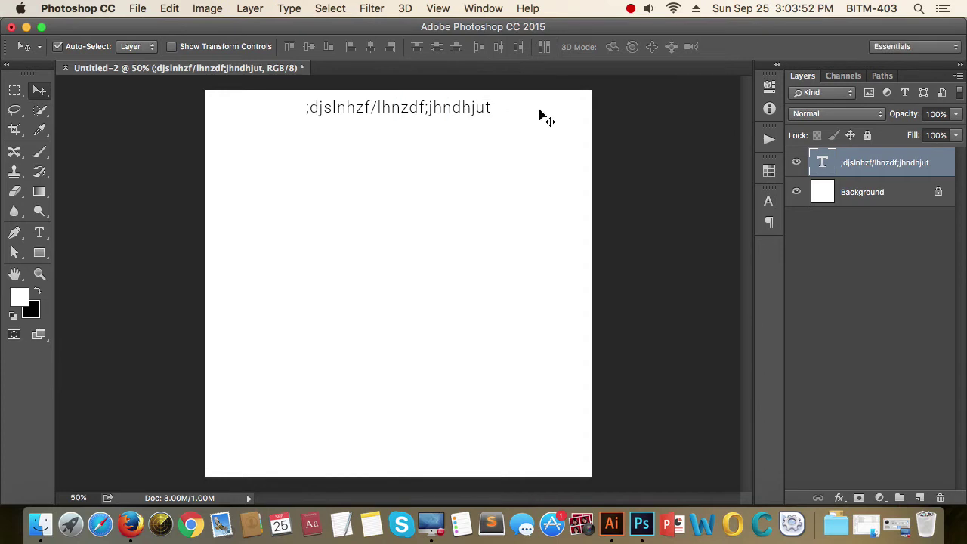
left_click(39, 233)
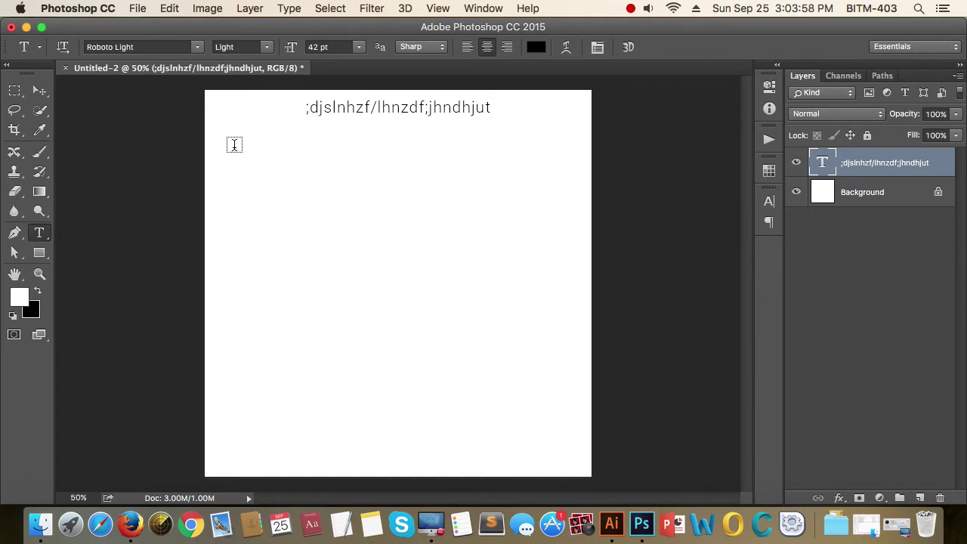
Draw a paragraph text box below the heading and fill it with Lorem Ipsum placeholder text.
left_click_drag(234, 145, 552, 370)
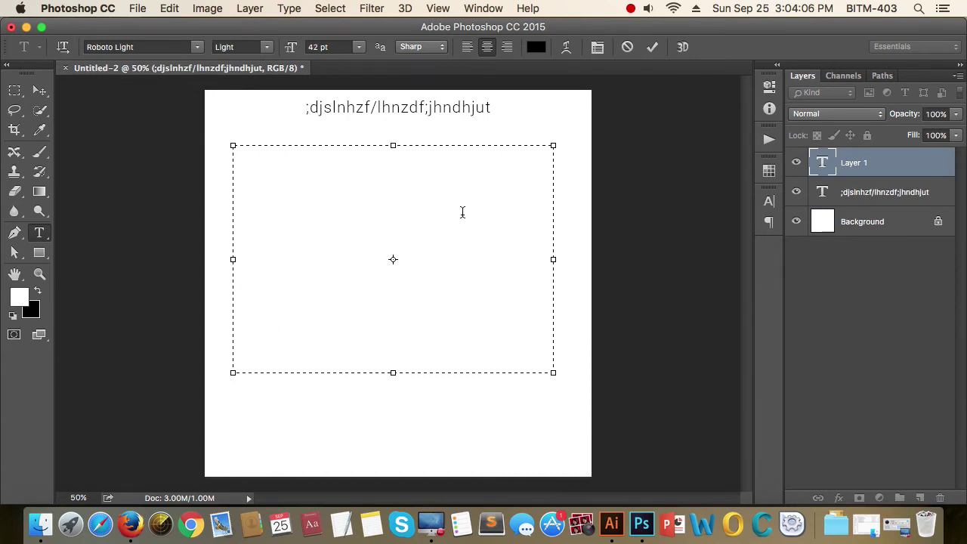
type("odixgjhnlkj")
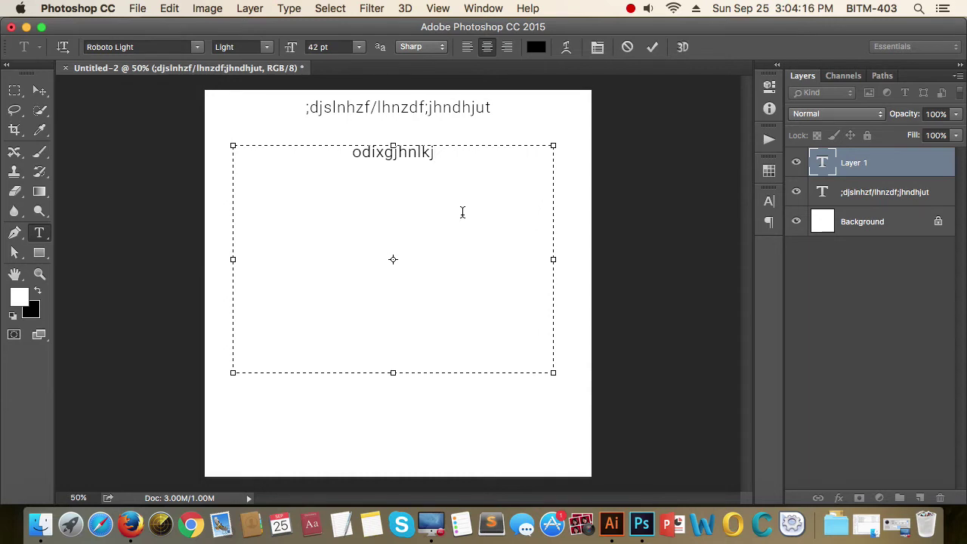
key("super+a")
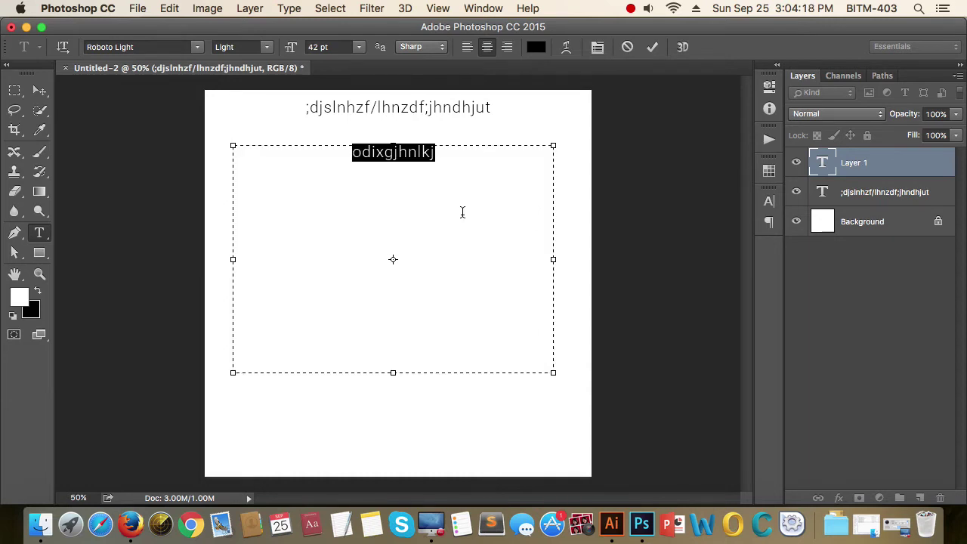
key("BackSpace")
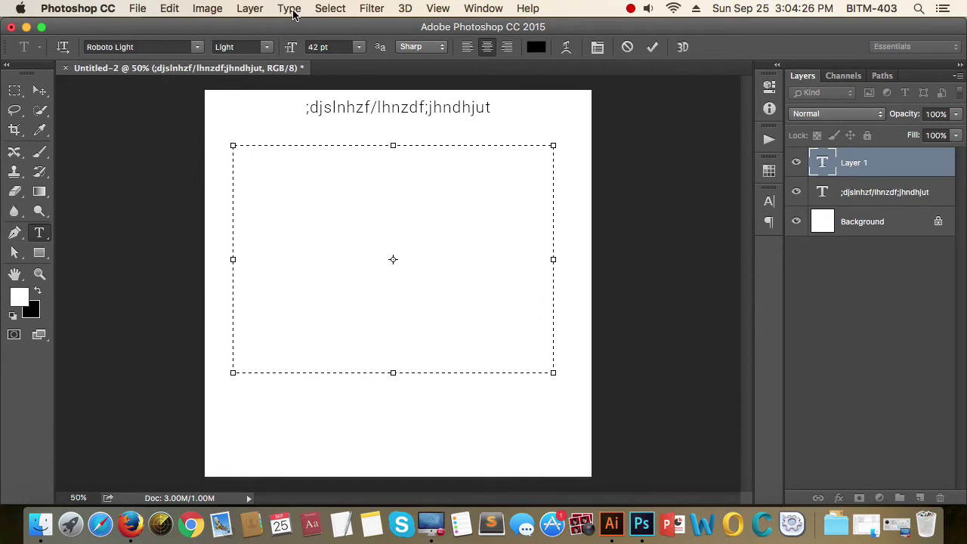
left_click(290, 8)
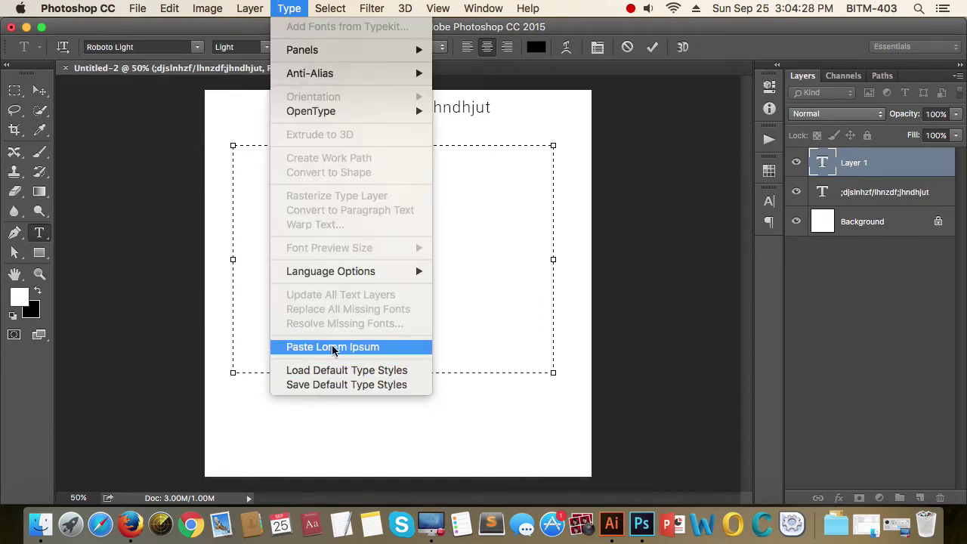
left_click(374, 348)
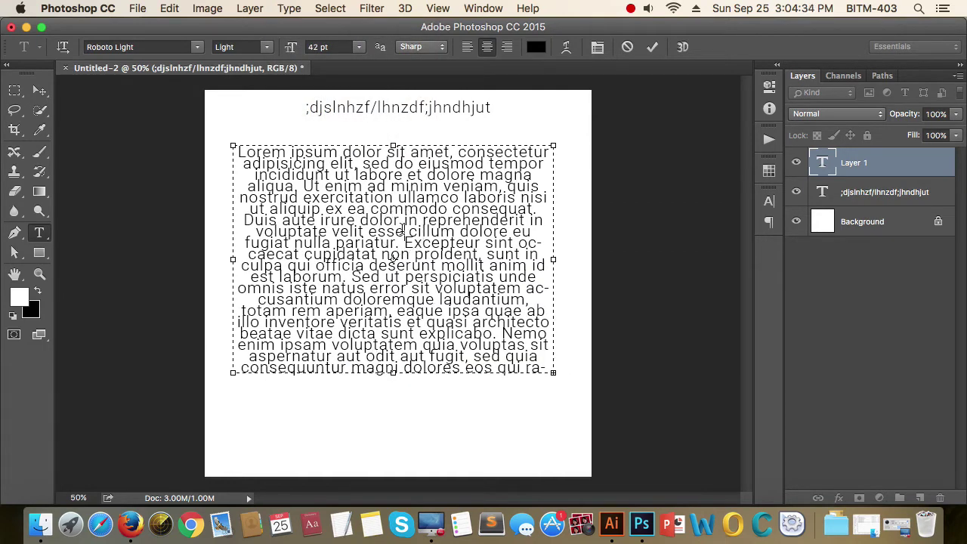
Set the placeholder paragraph to 18 pt and left-aligned.
key("ctrl+a")
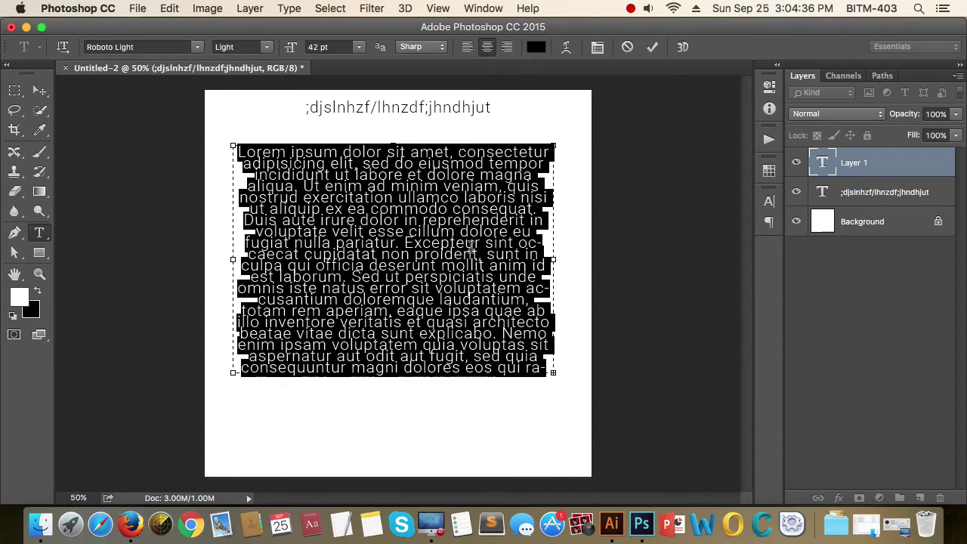
left_click(430, 227)
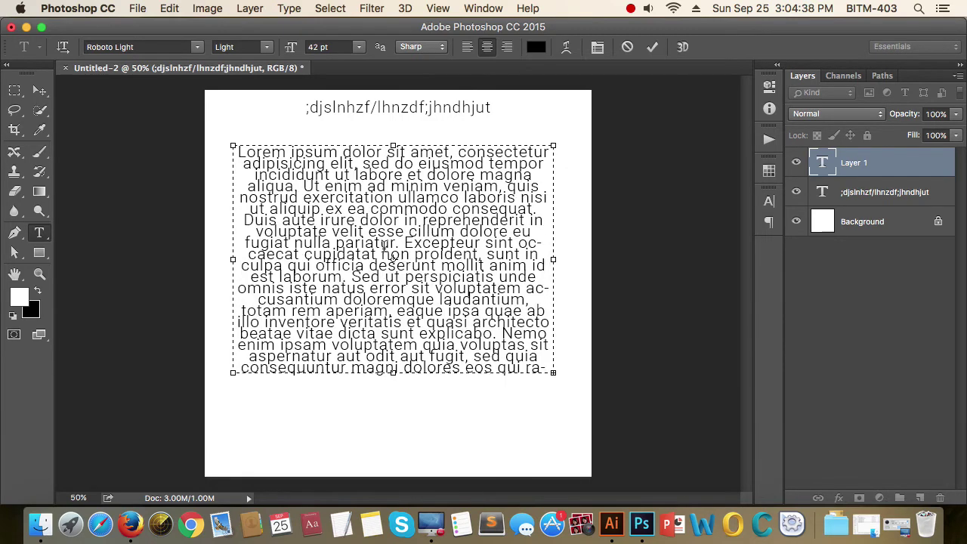
key("ctrl+a")
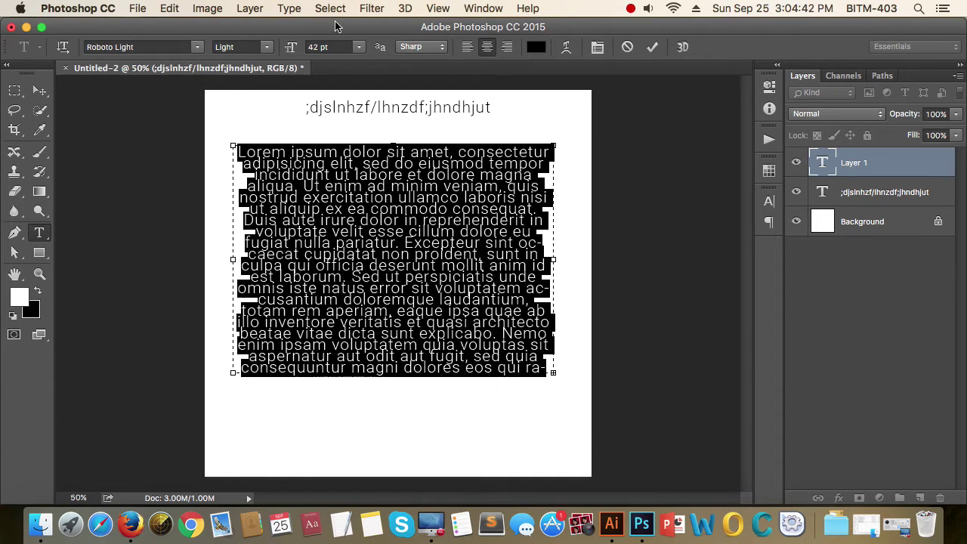
left_click(321, 46)
type("1")
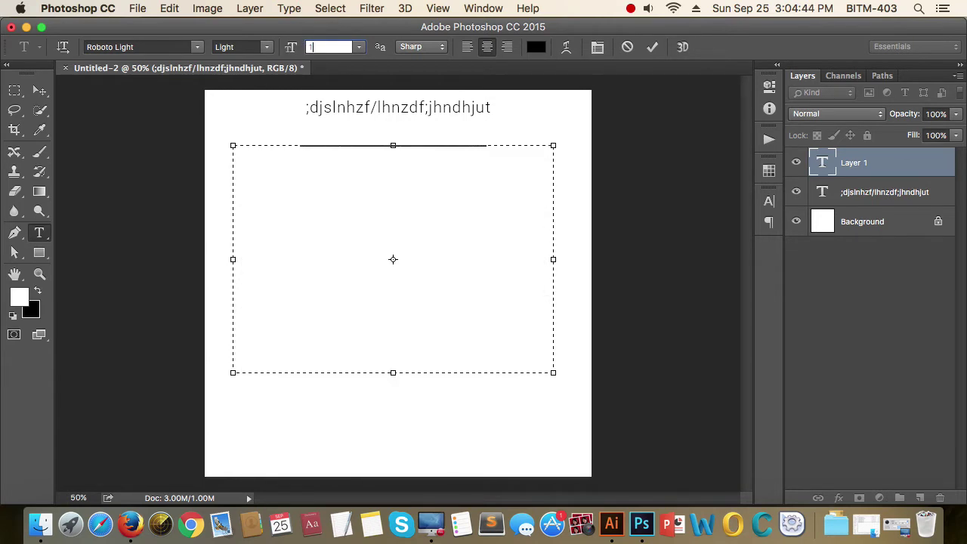
type("8")
key("ctrl+shift+l")
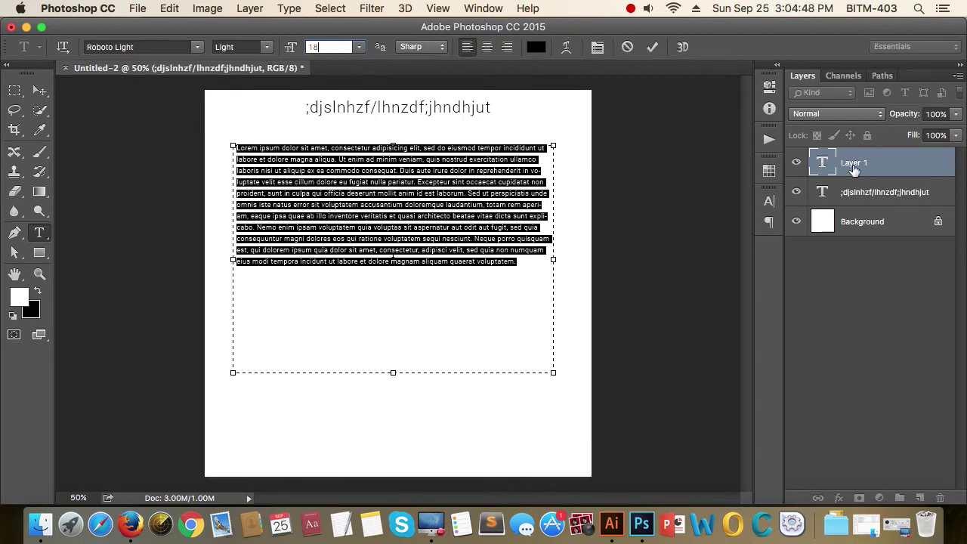
Set the paragraph's tracking to 0 in the Character panel.
left_click(597, 47)
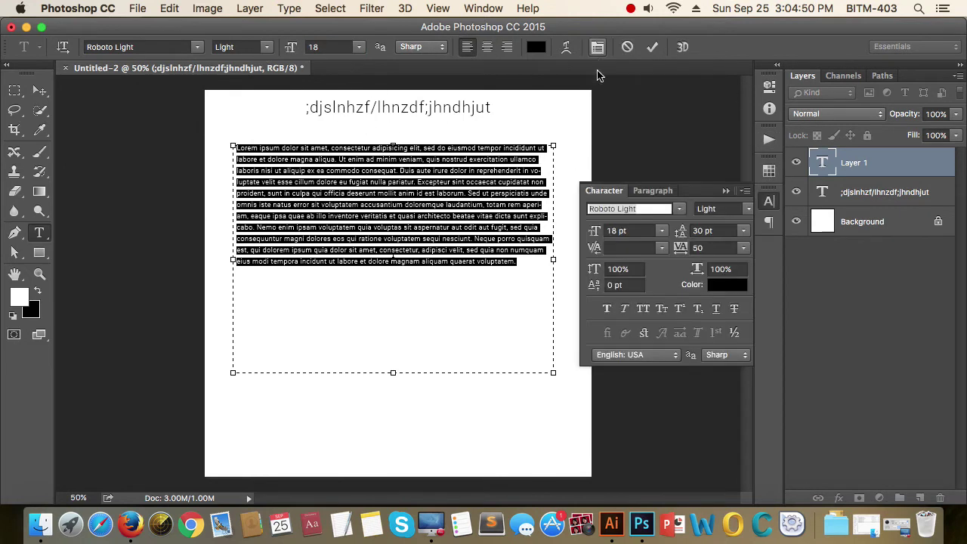
double_click(713, 247)
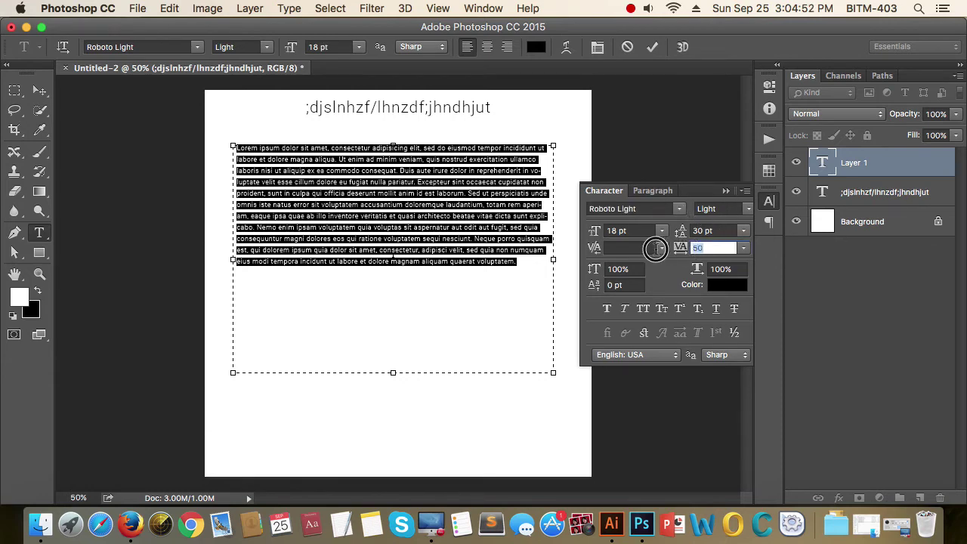
type("0")
key("Return")
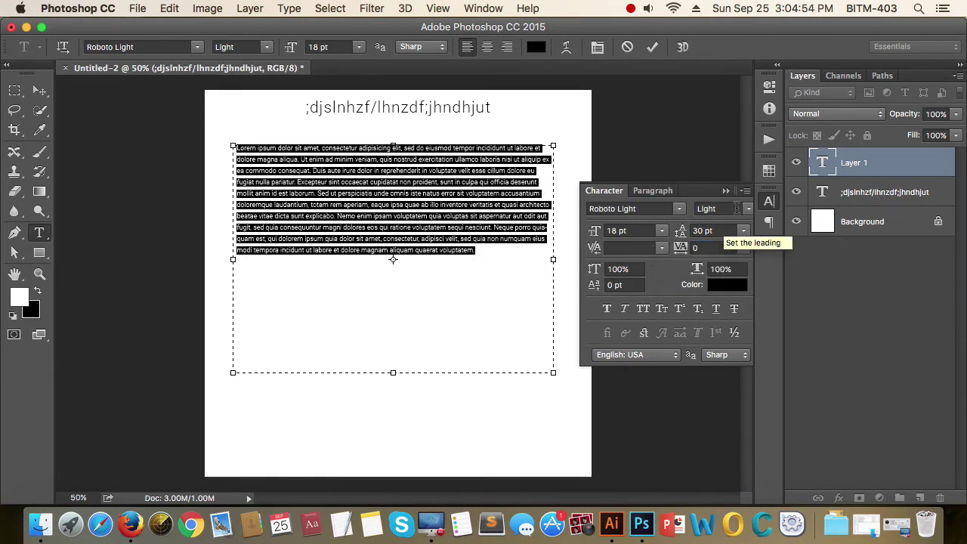
left_click(726, 191)
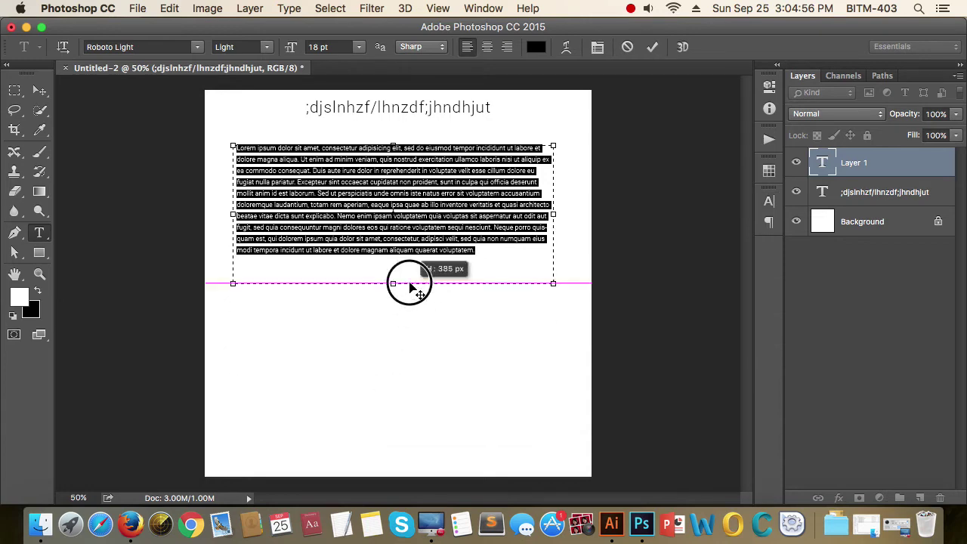
Shrink the text box to fit the paragraph, commit it, and nudge the block slightly lower.
left_click_drag(390, 372, 408, 257)
left_click(40, 90)
left_click(423, 304)
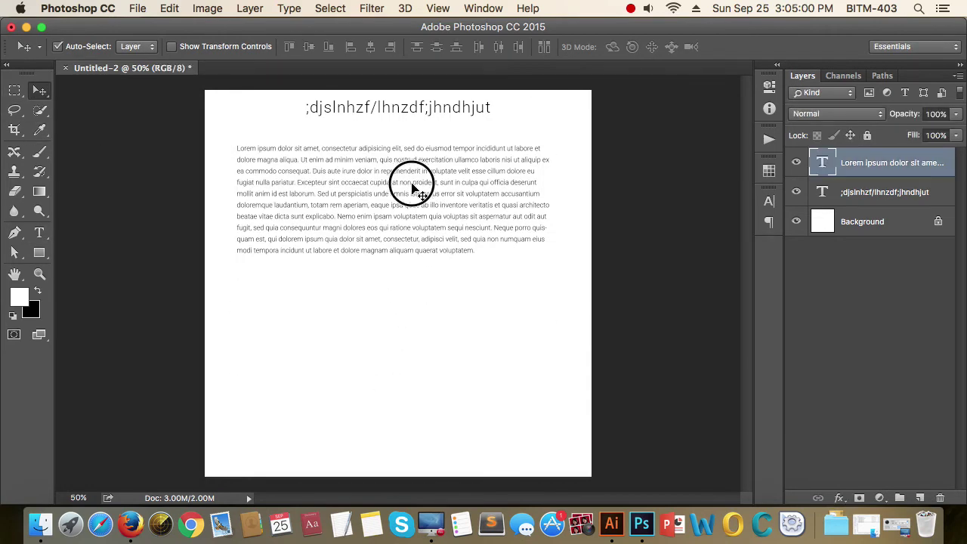
left_click_drag(410, 184, 415, 199)
left_click(443, 374)
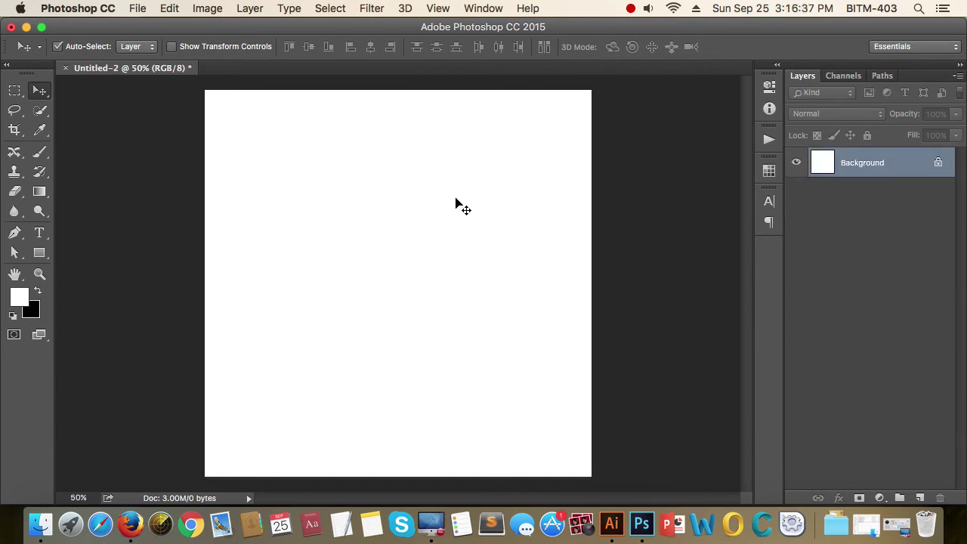
Draw a yellow-filled rectangle and move it up and to the right.
left_click(43, 257)
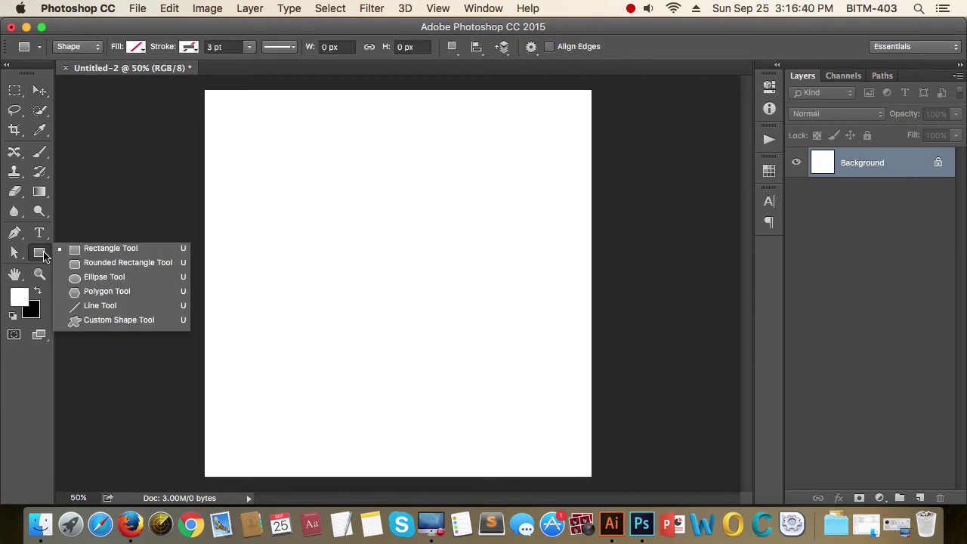
left_click(130, 251)
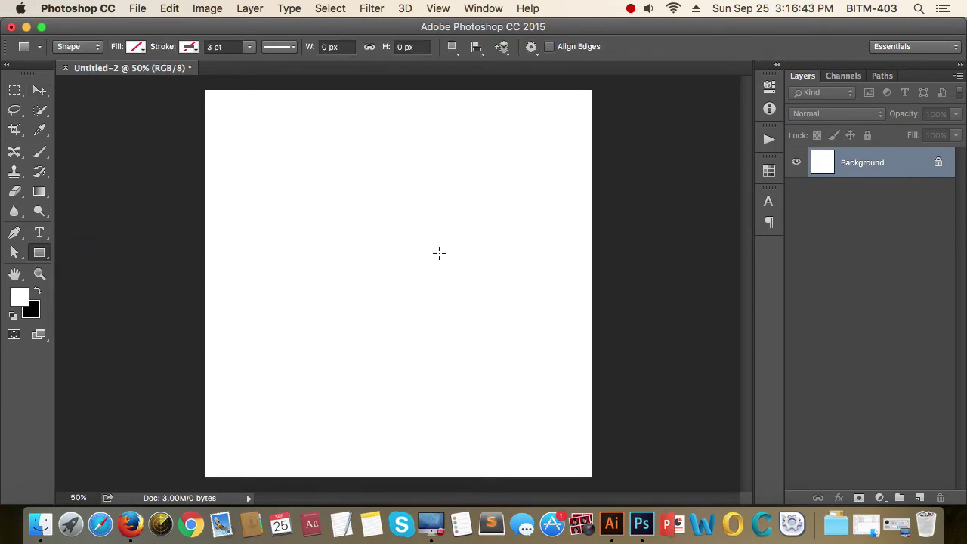
left_click_drag(249, 150, 434, 300)
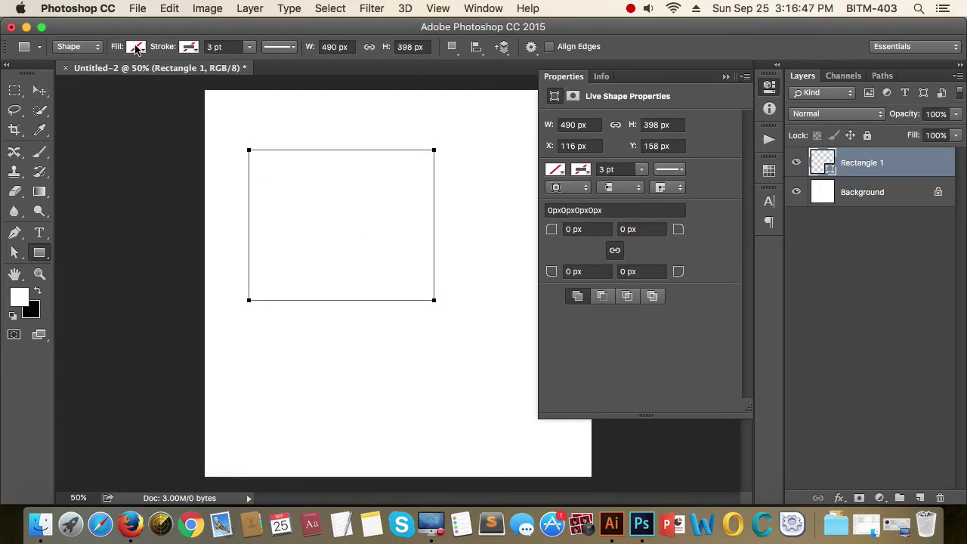
left_click(136, 47)
left_click(100, 77)
key("v")
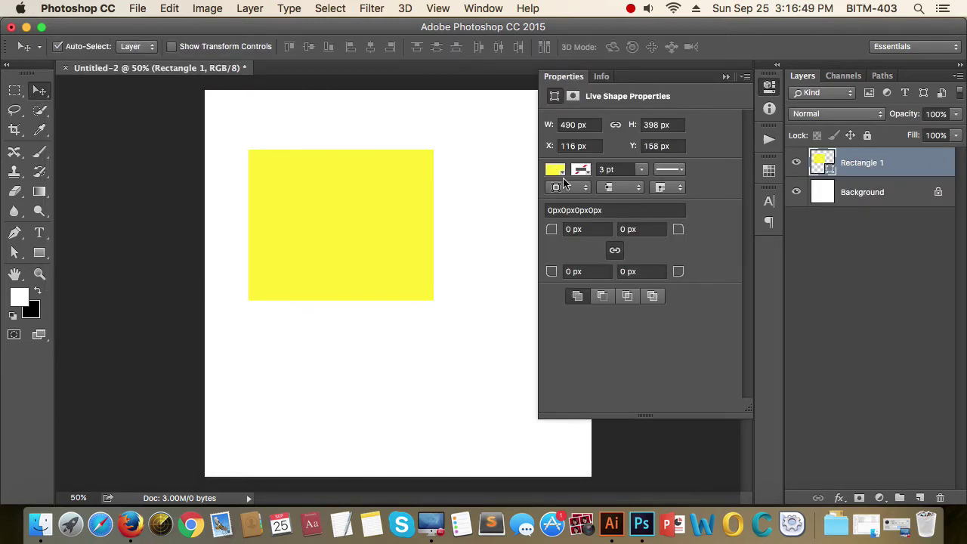
left_click(725, 76)
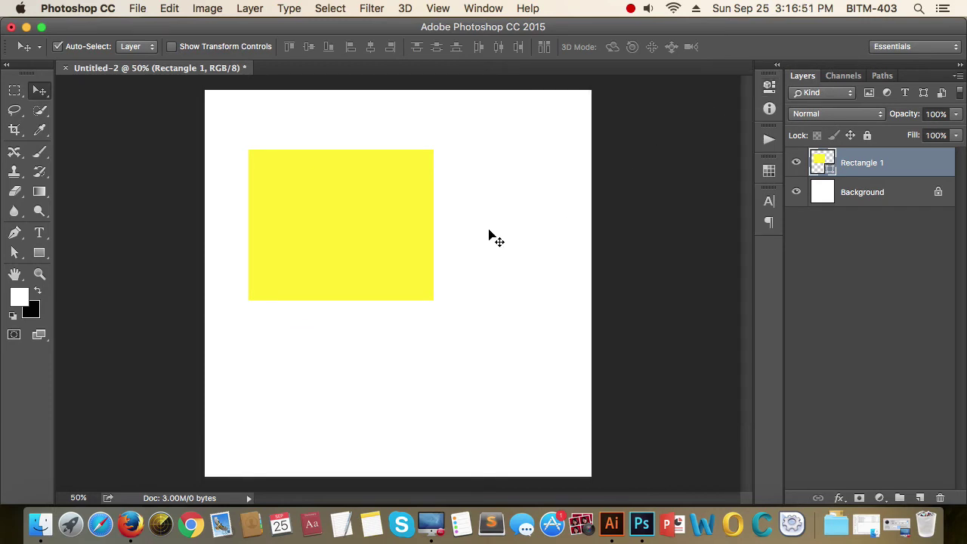
left_click_drag(378, 245, 407, 200)
Create a second 490 × 398 px rectangle and place it directly below the first.
left_click(40, 253)
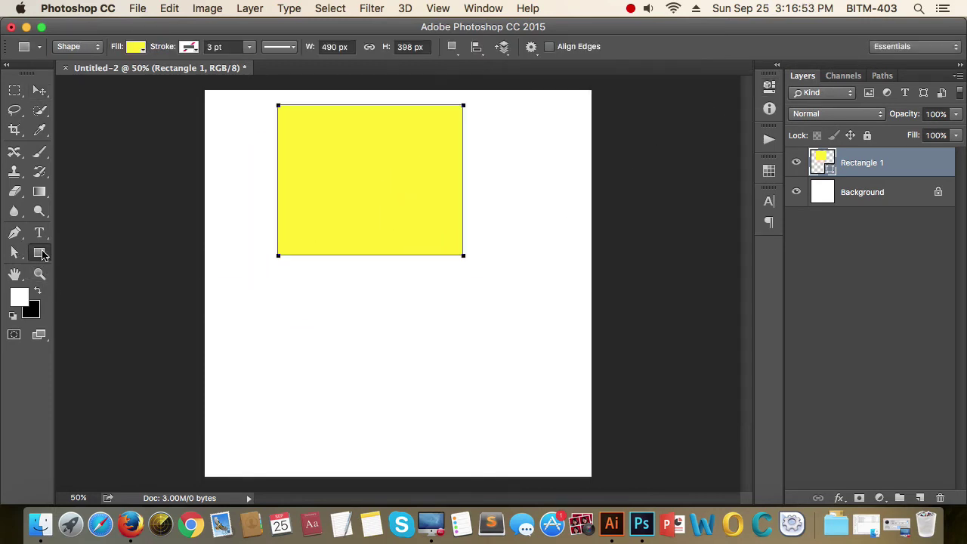
left_click(497, 316)
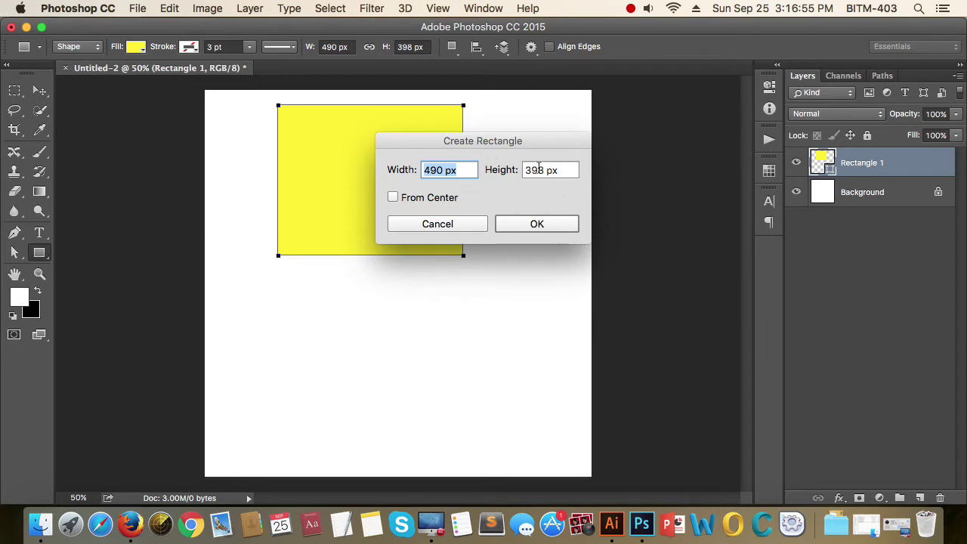
left_click(525, 225)
left_click(725, 80)
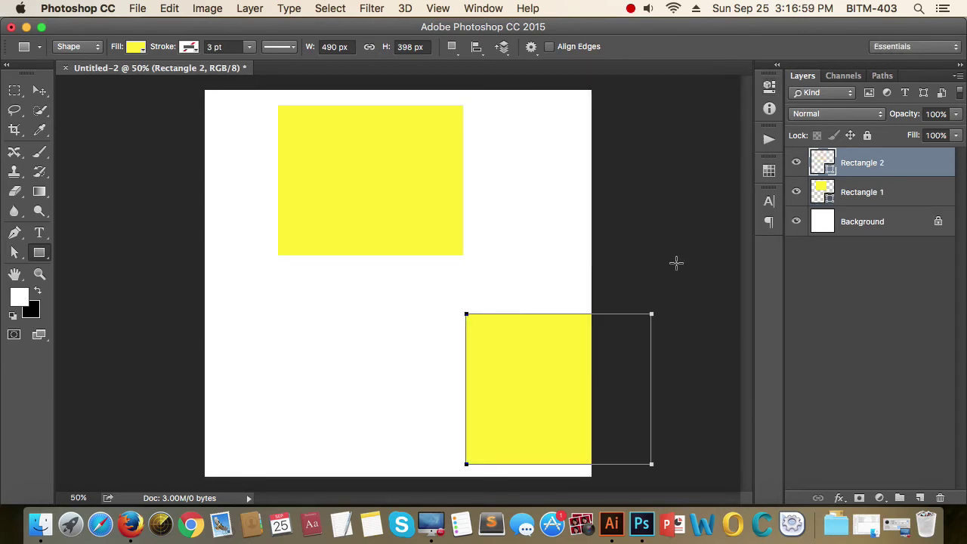
key("v")
left_click_drag(557, 412, 345, 384)
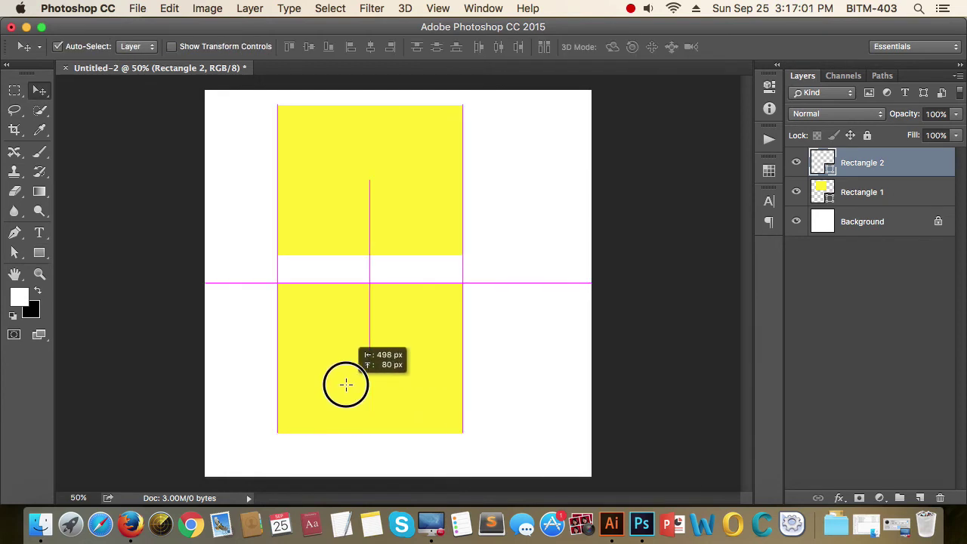
Select both yellow rectangles together and move them to the canvas's right edge.
mouse_move(239, 176)
left_mouse_down()
mouse_move(306, 263)
mouse_move(356, 255)
left_mouse_up()
left_click_drag(352, 200, 536, 191)
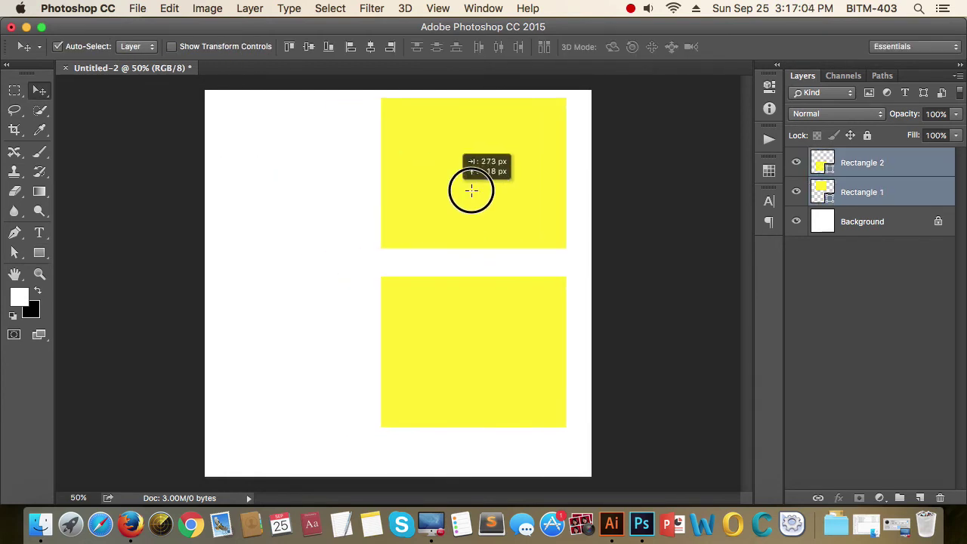
left_click(406, 252)
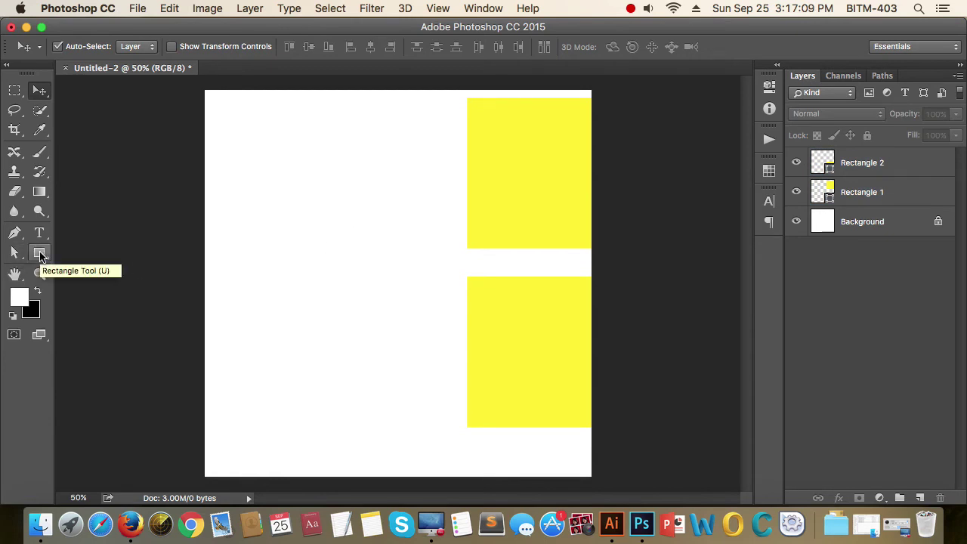
left_click_drag(42, 257, 105, 250)
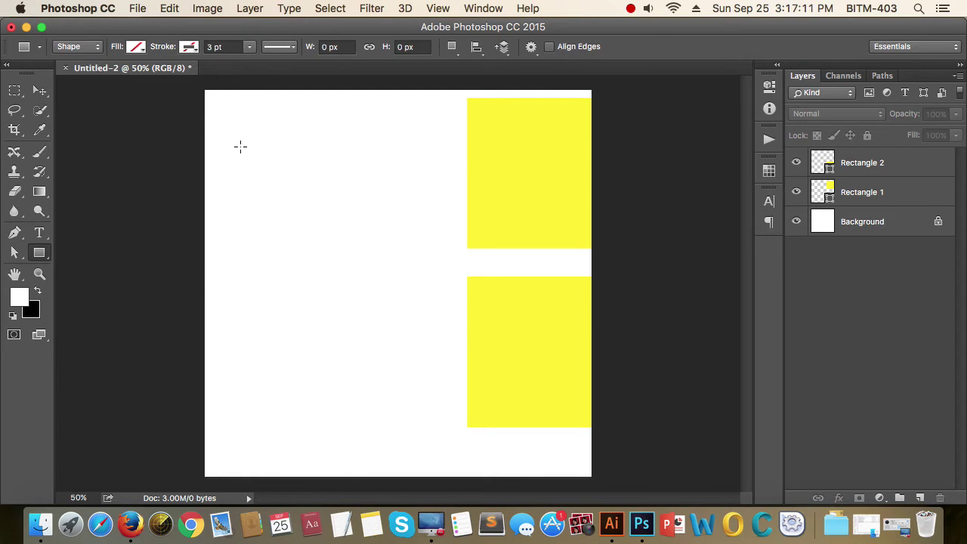
left_click_drag(241, 143, 300, 215)
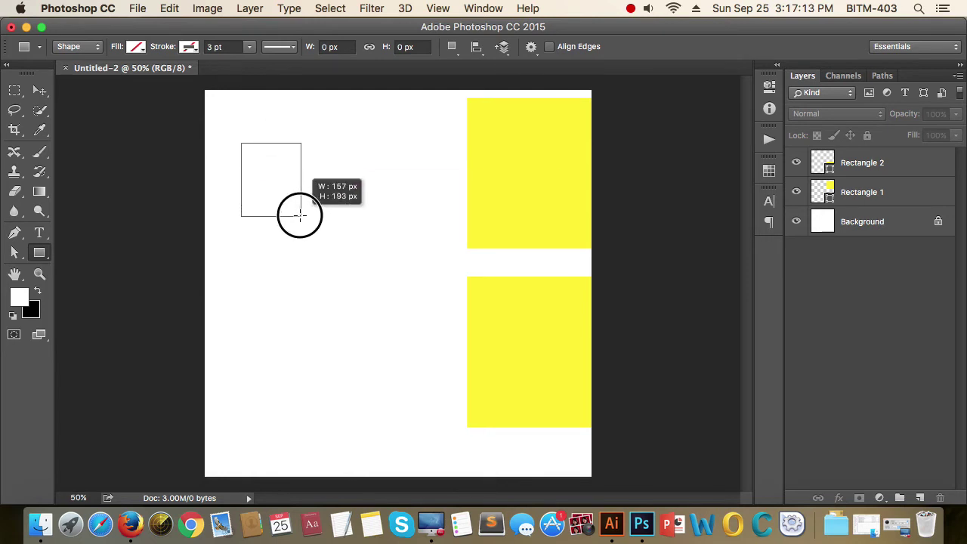
mouse_move(300, 215)
left_mouse_down()
mouse_move(303, 206)
mouse_move(396, 274)
mouse_move(406, 270)
mouse_move(363, 219)
mouse_move(447, 305)
mouse_move(358, 222)
mouse_move(411, 262)
left_mouse_up()
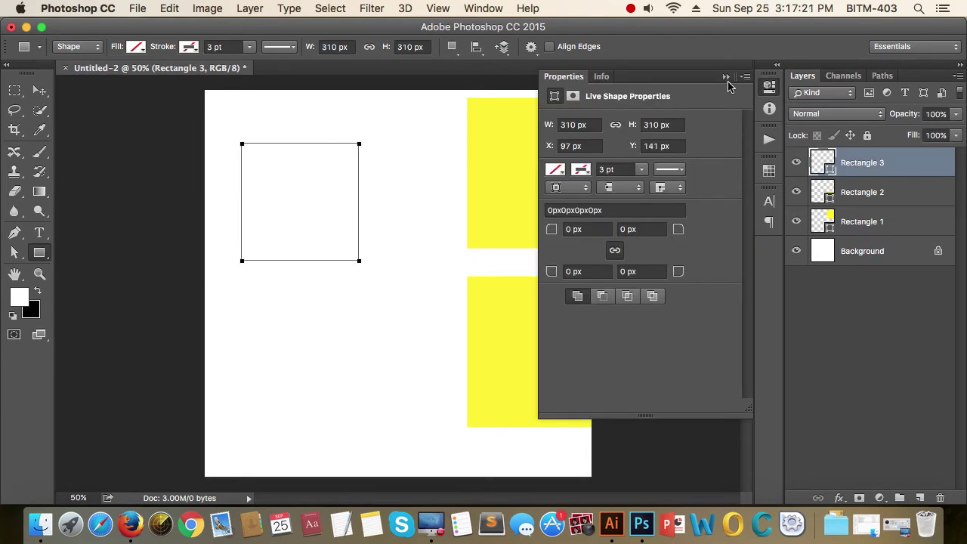
left_click(726, 77)
left_click(880, 351)
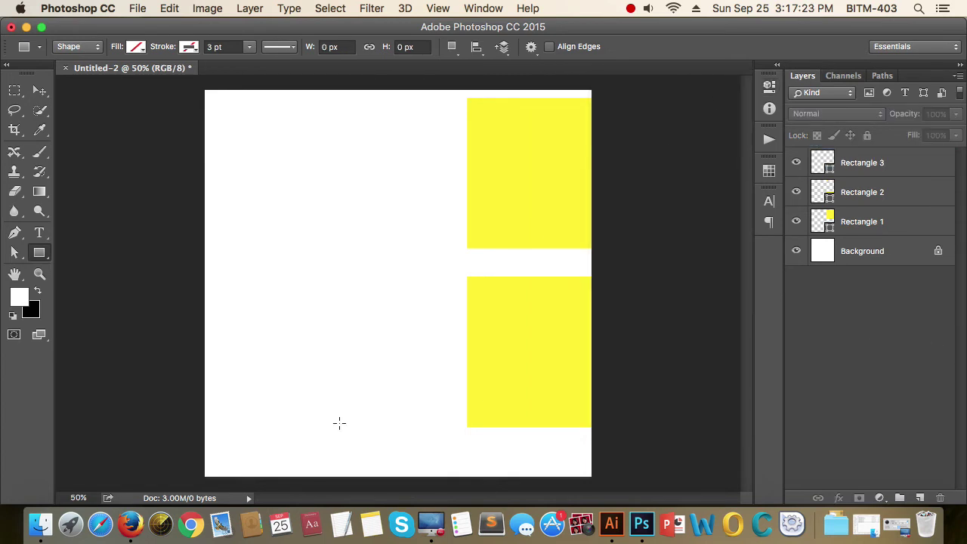
left_click(897, 165)
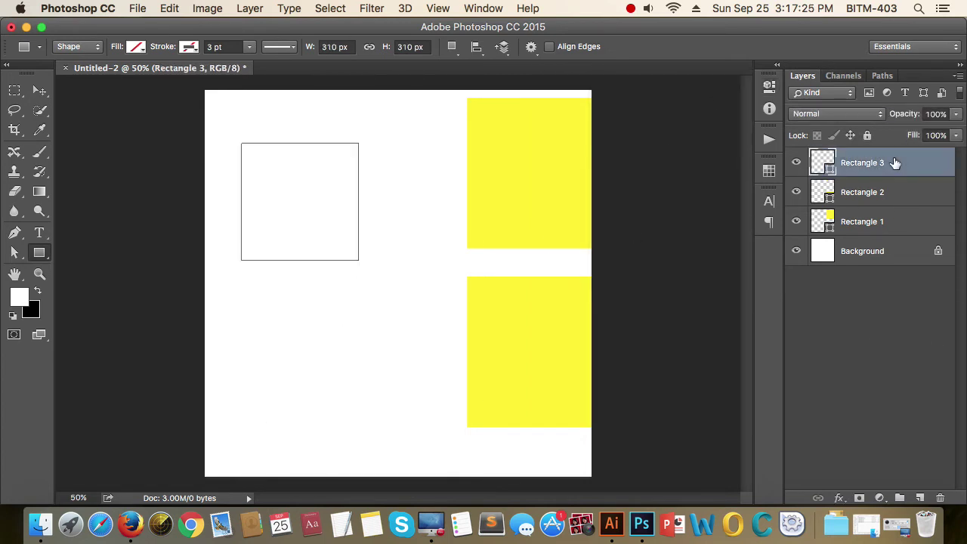
key("Delete")
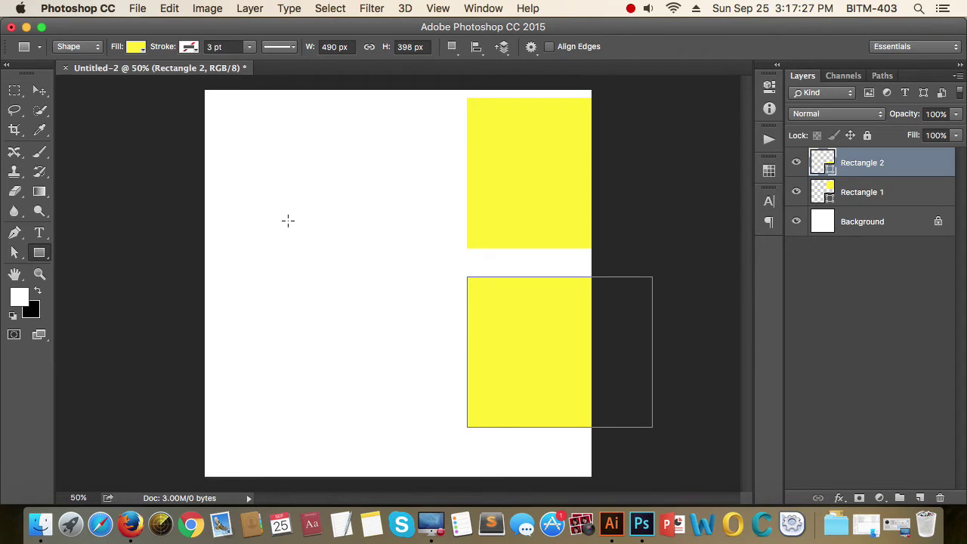
left_click(884, 358)
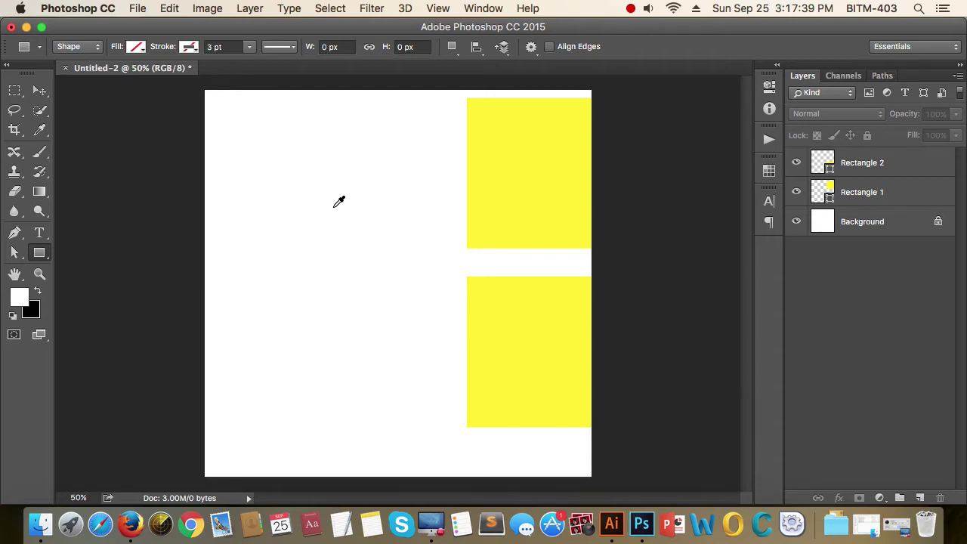
mouse_move(365, 235)
left_mouse_down()
mouse_move(380, 243)
mouse_move(346, 211)
left_mouse_up()
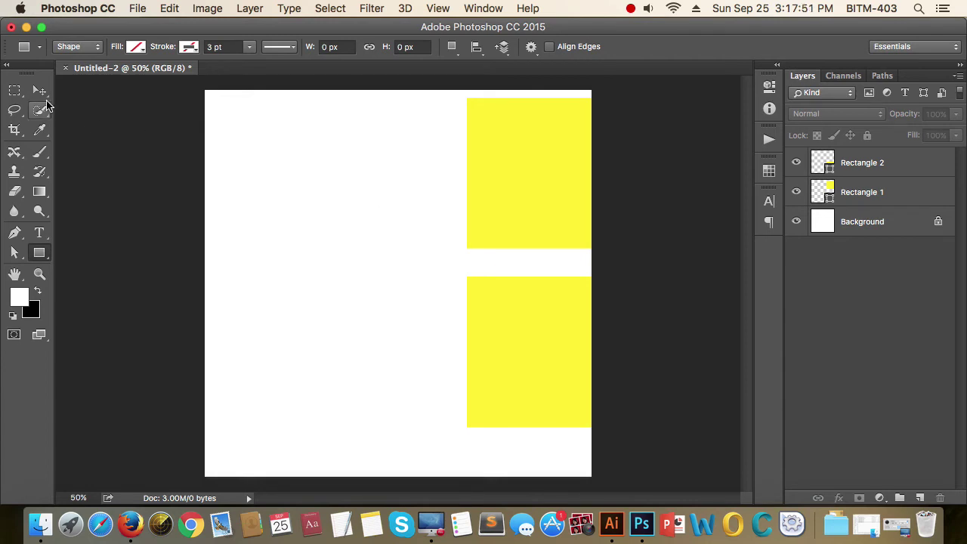
left_click(39, 90)
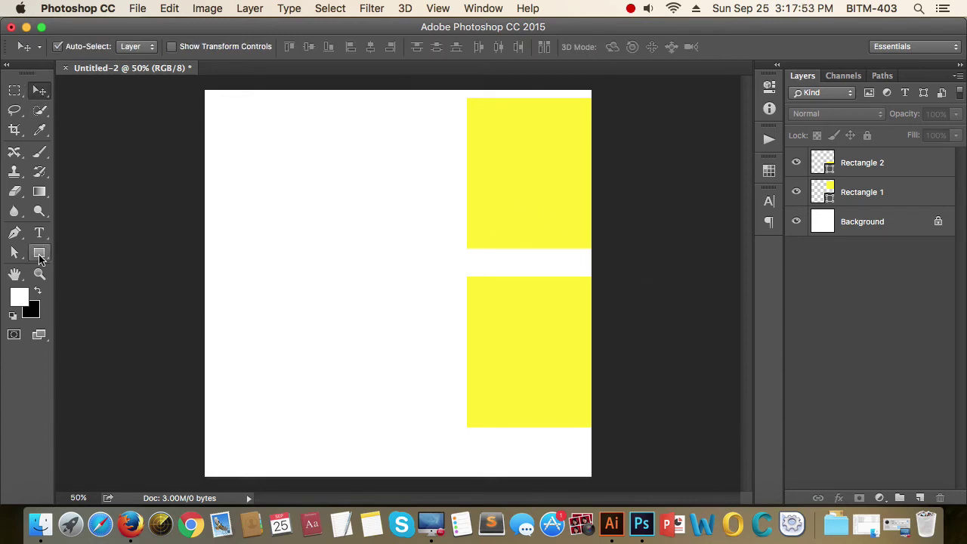
Draw a yellow-filled rounded rectangle at the upper left of the canvas.
left_click(39, 253)
left_click(125, 265)
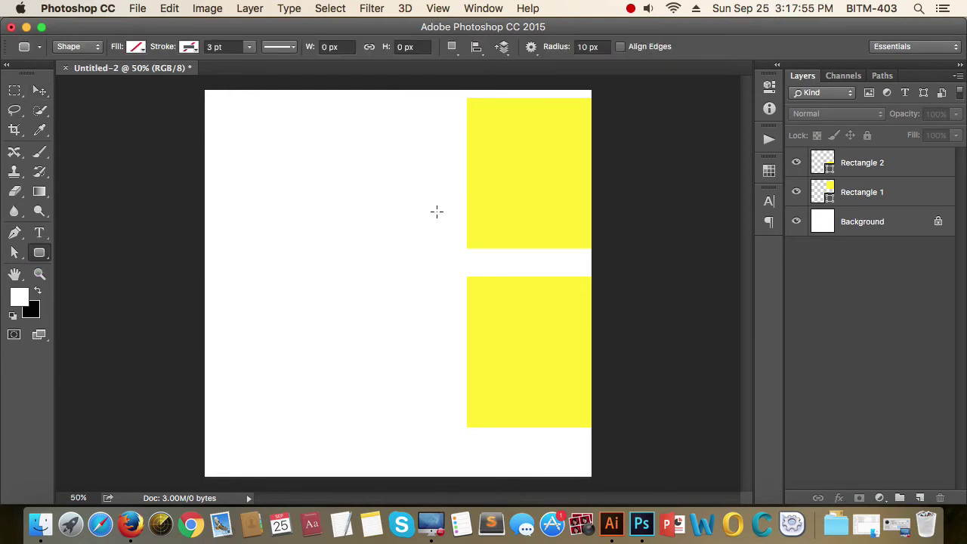
left_click_drag(270, 160, 361, 244)
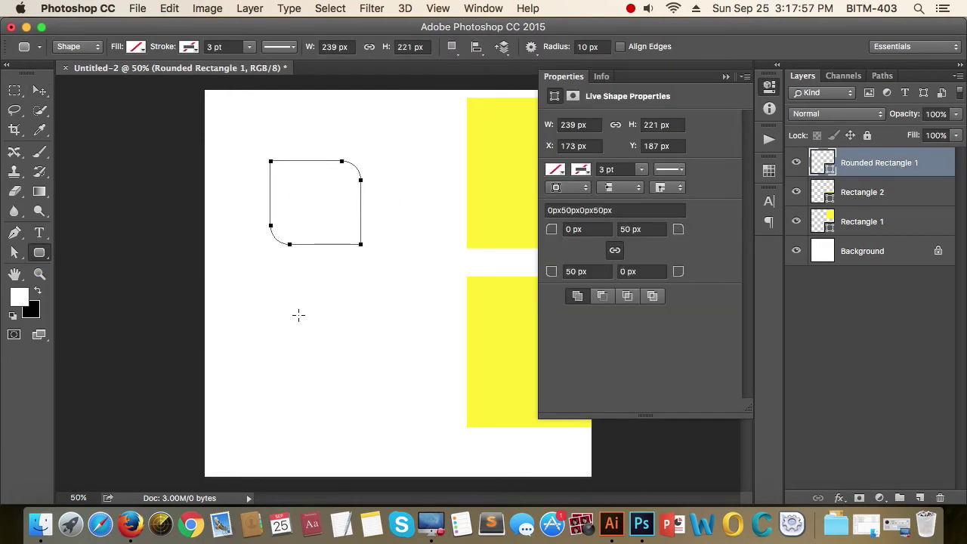
left_click(136, 47)
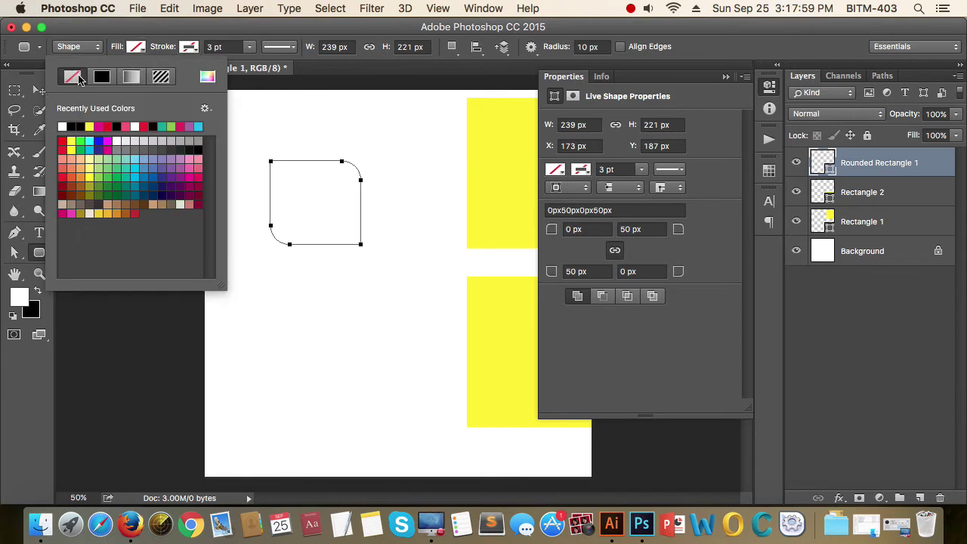
left_click(98, 78)
key("Escape")
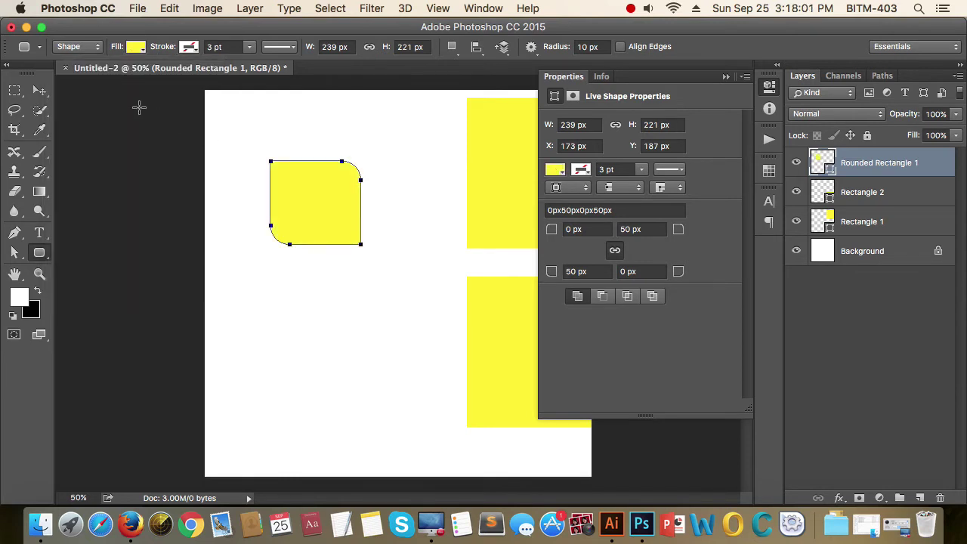
left_click(39, 90)
left_click(315, 296)
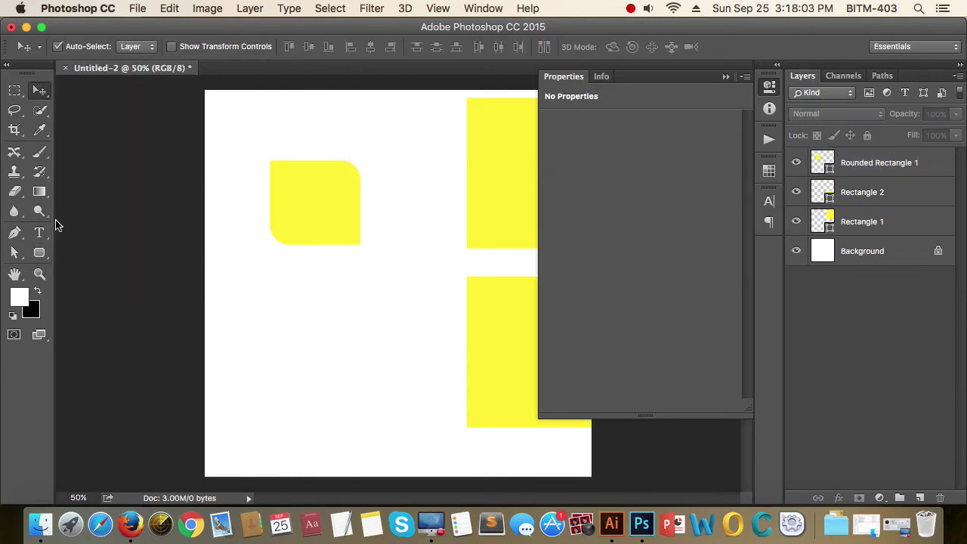
Create a 100 × 100 px rounded rectangle with corner radii 0/50/50/0.
left_click(40, 253)
left_click(354, 310)
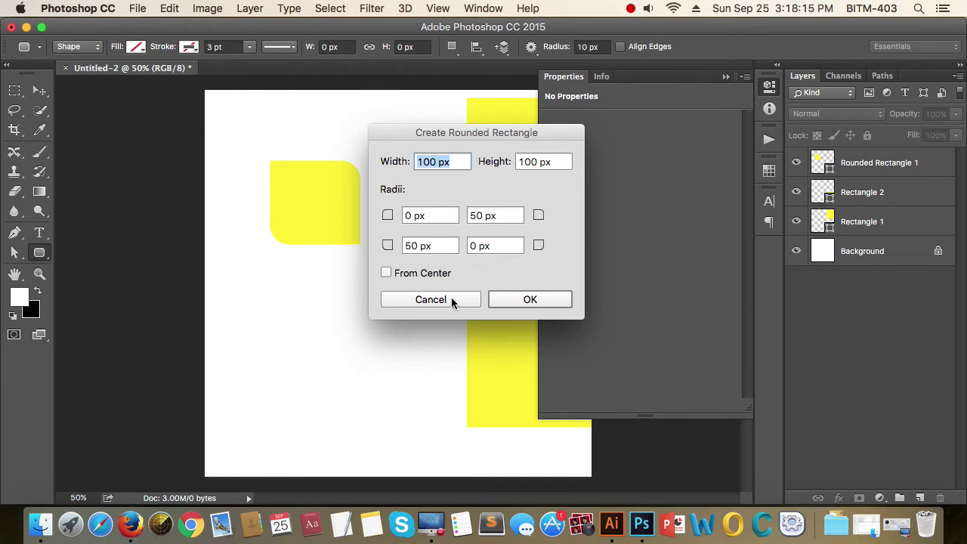
left_click(530, 299)
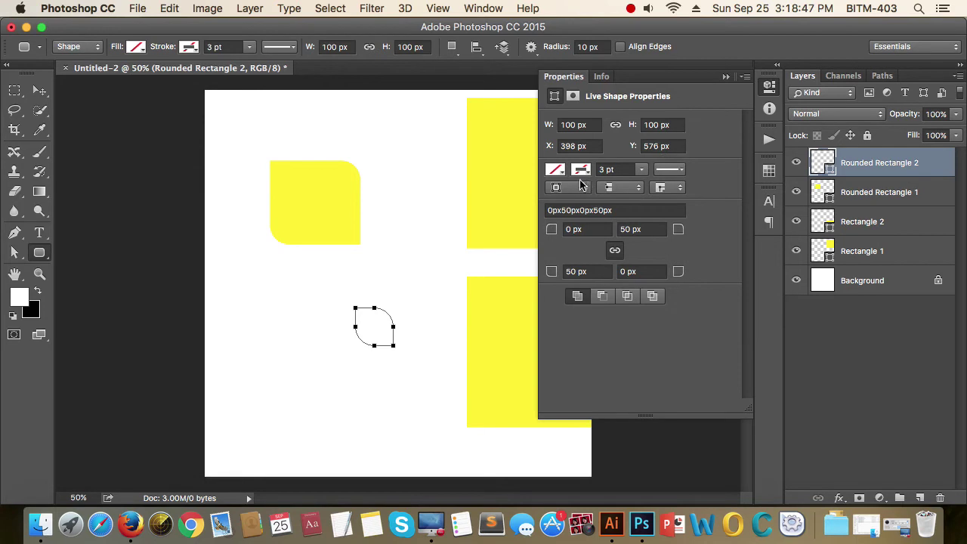
Give the leaf shape a solid black fill and move it beside the yellow shape.
left_click(557, 171)
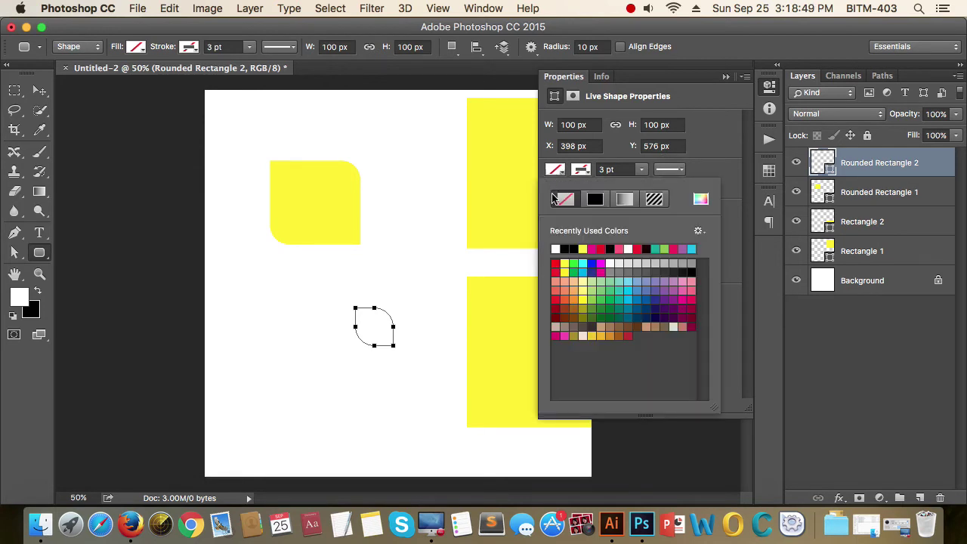
left_click(596, 200)
left_click(701, 199)
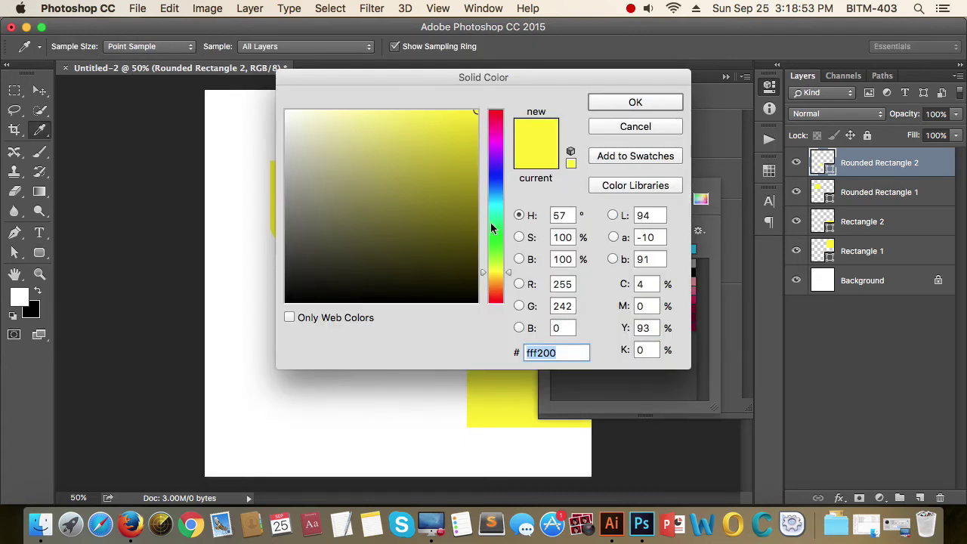
left_click(477, 289)
left_click_drag(477, 290, 478, 302)
left_click(642, 106)
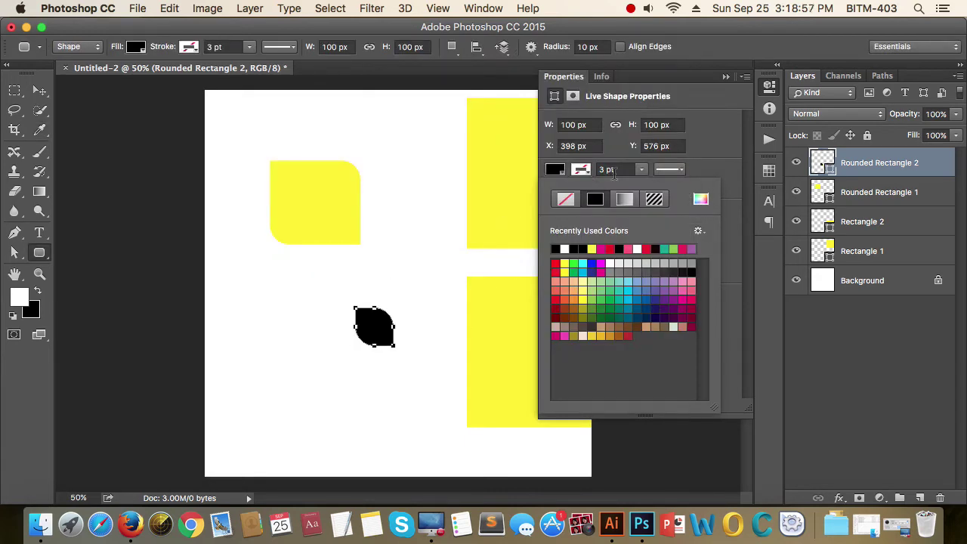
left_click(682, 171)
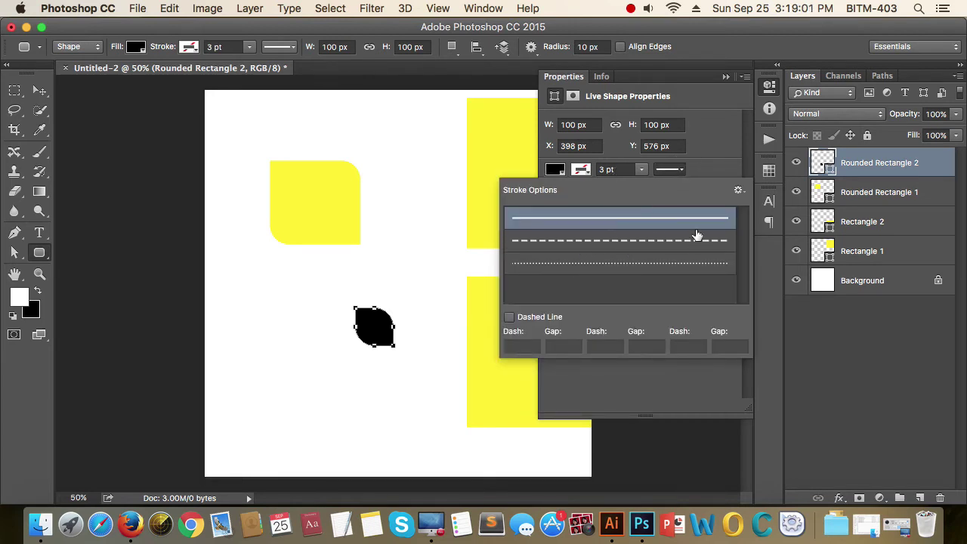
left_click(684, 173)
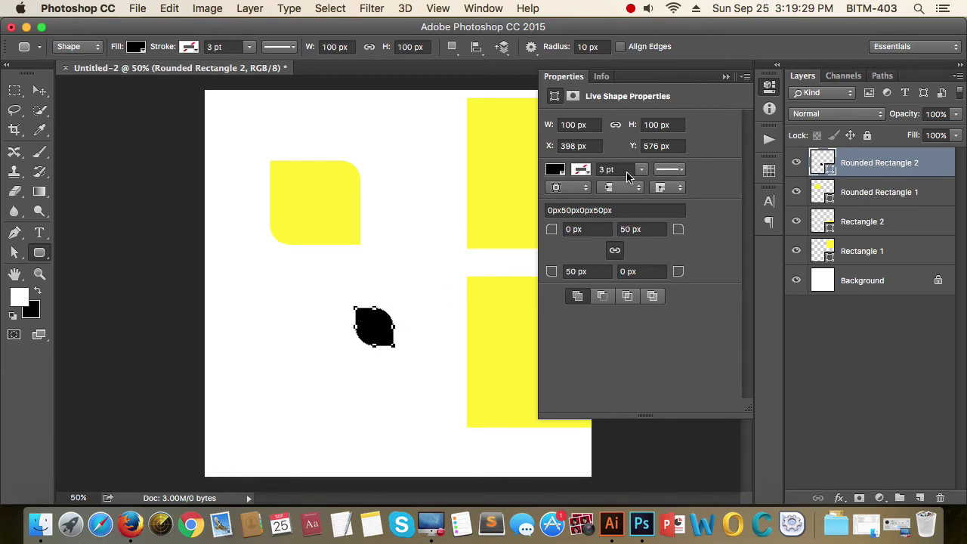
left_click(726, 78)
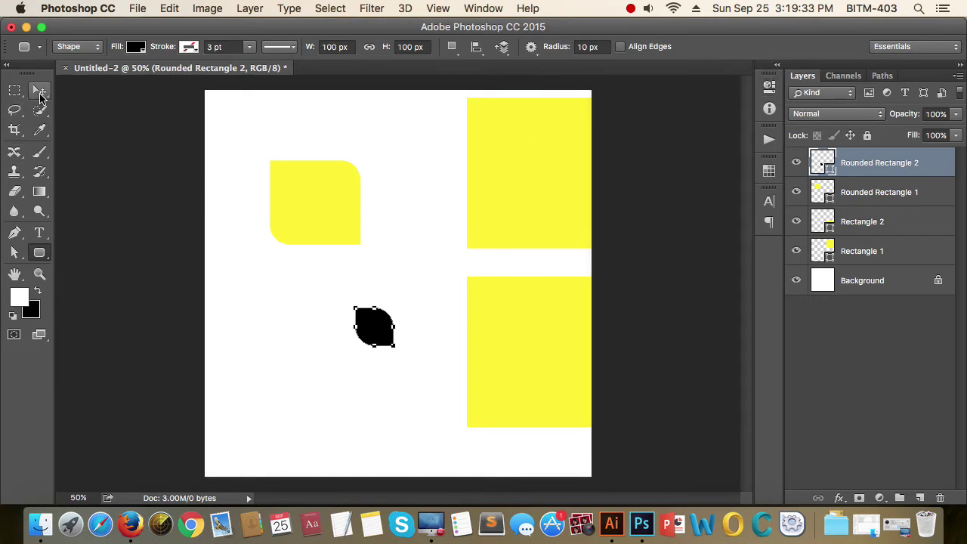
left_click(40, 92)
left_click_drag(374, 327, 390, 204)
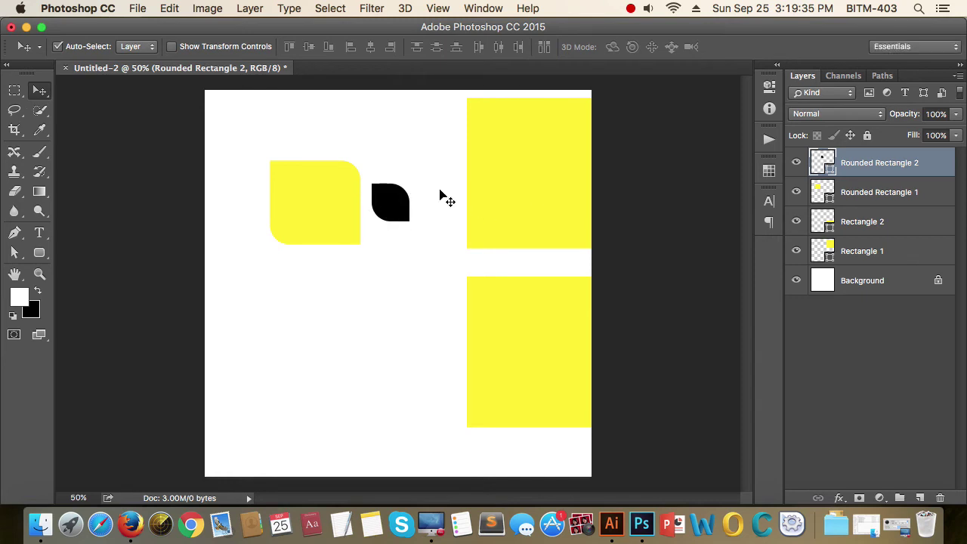
Add three overlapping black ellipses below the yellow shape, the third at an exact size.
left_click(39, 253)
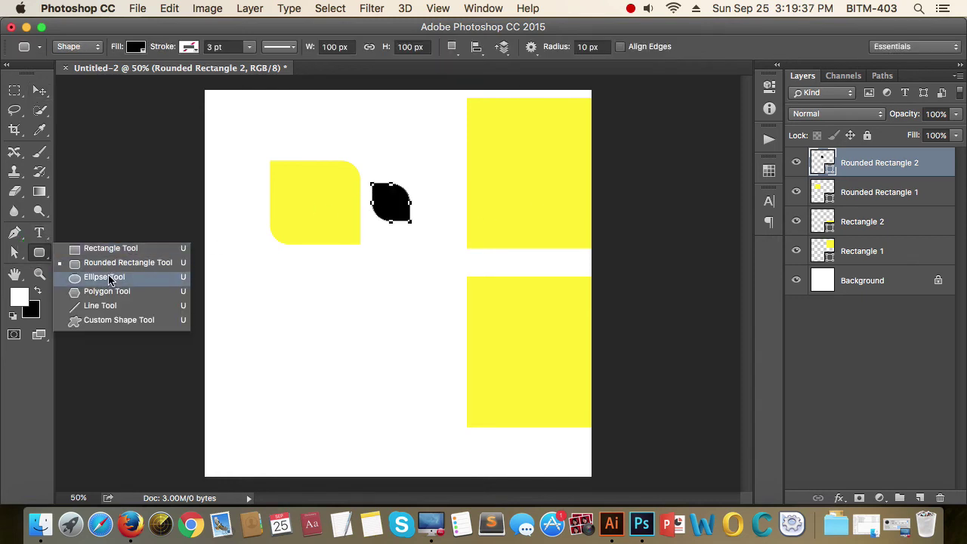
left_click(125, 278)
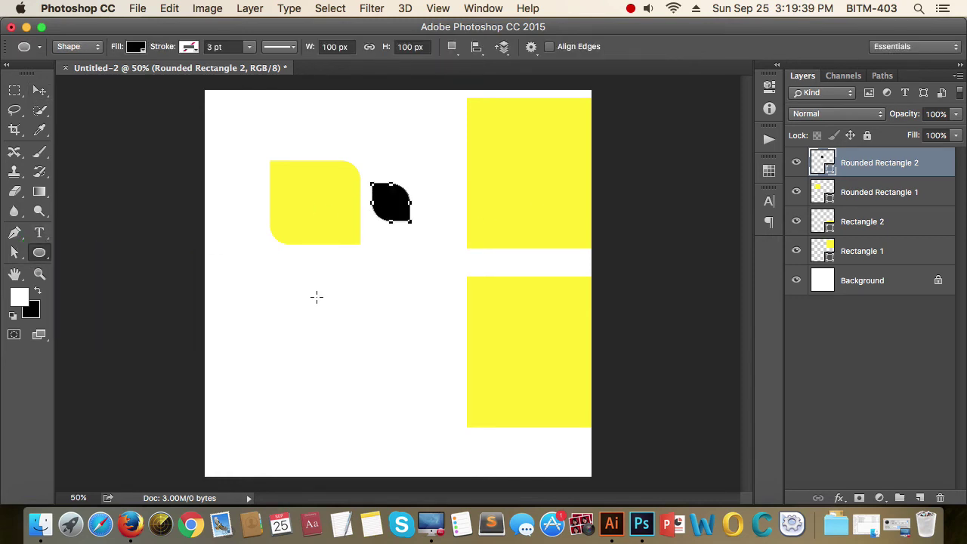
left_click_drag(270, 275, 379, 396)
left_click_drag(386, 261, 484, 352)
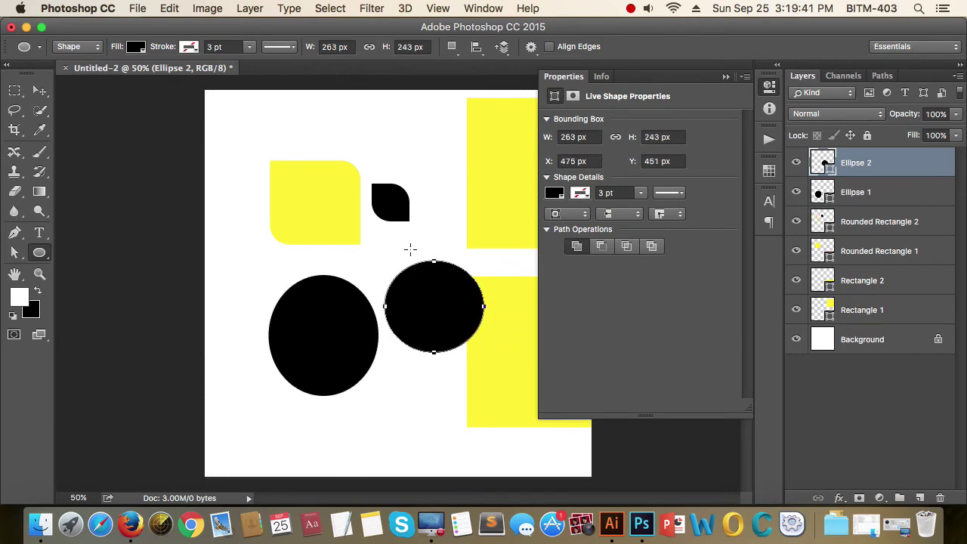
left_click(402, 221)
left_click(498, 275)
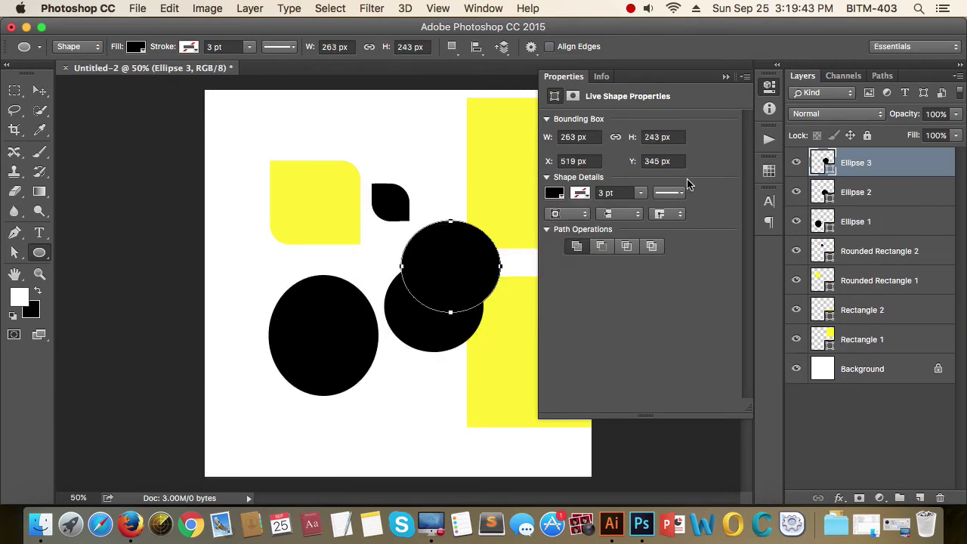
left_click(726, 76)
left_click(41, 258)
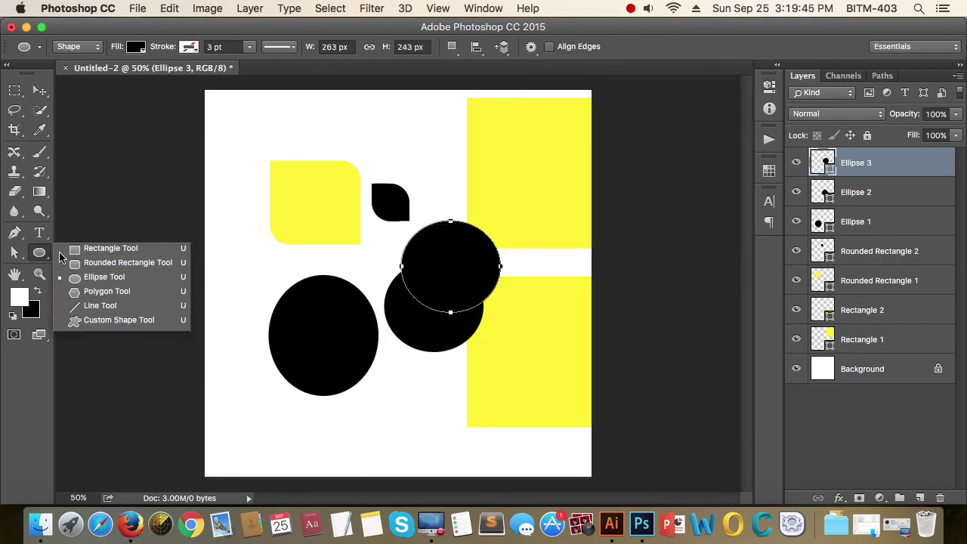
Draw a black ten-pointed star at the upper left.
left_click(128, 294)
left_click_drag(248, 212, 345, 261)
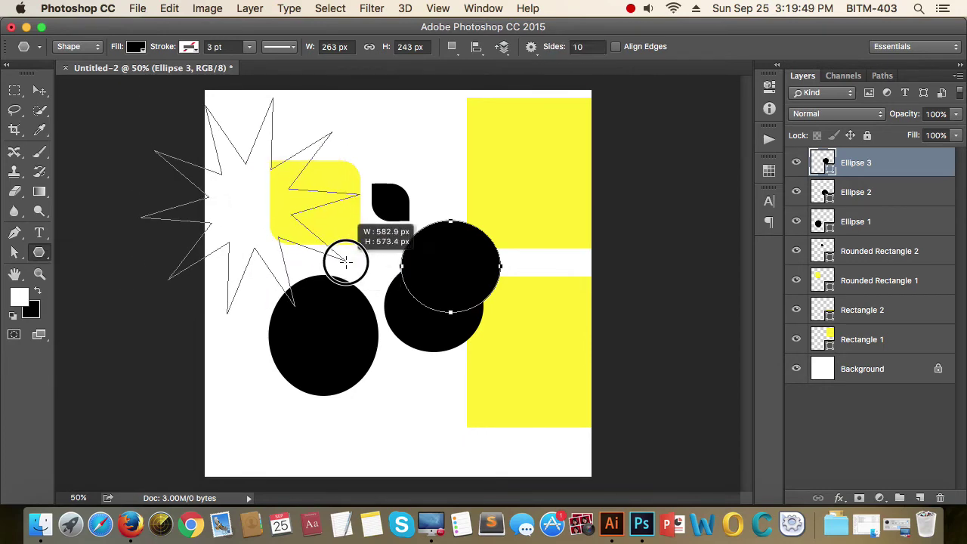
left_click_drag(346, 261, 333, 278)
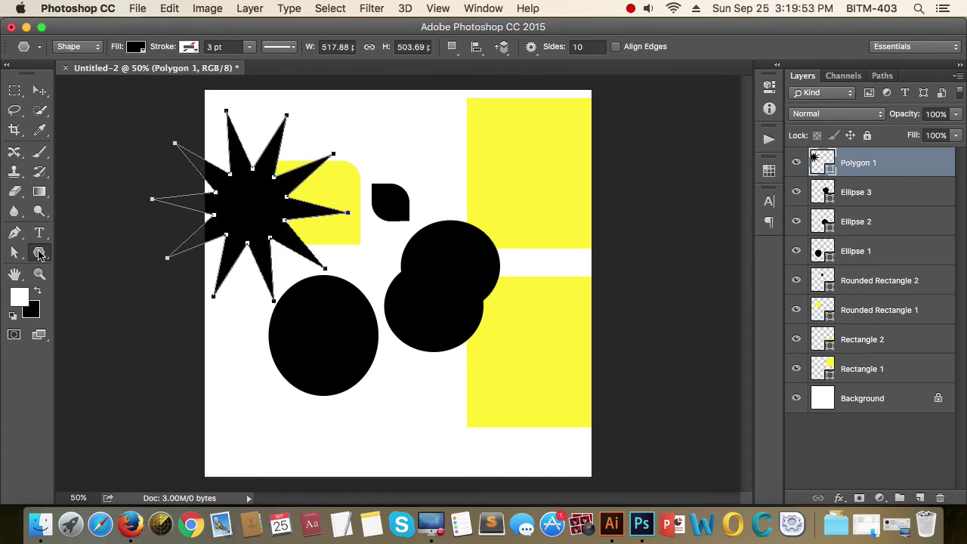
left_click(39, 252)
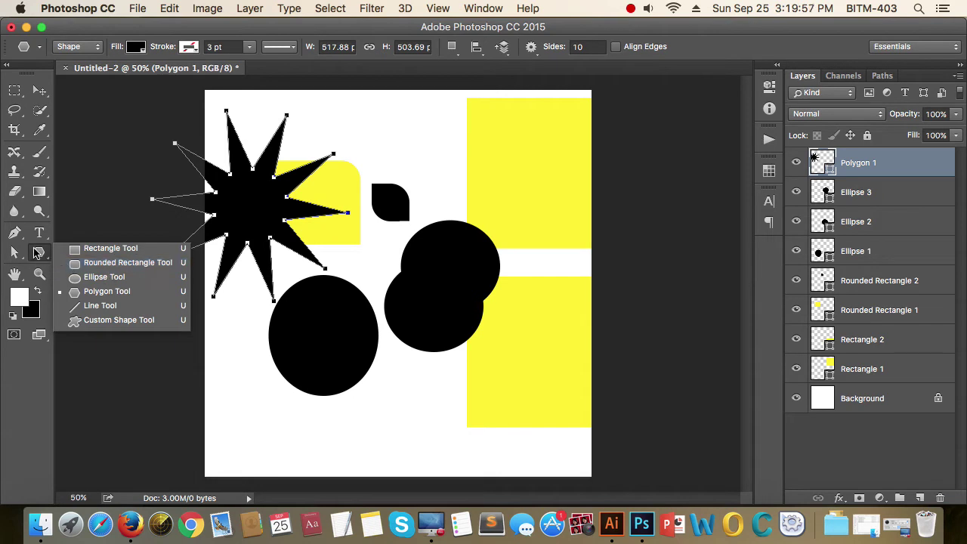
left_click(39, 253)
Add two plain black ten-sided polygons with the Star option turned off.
left_click(408, 180)
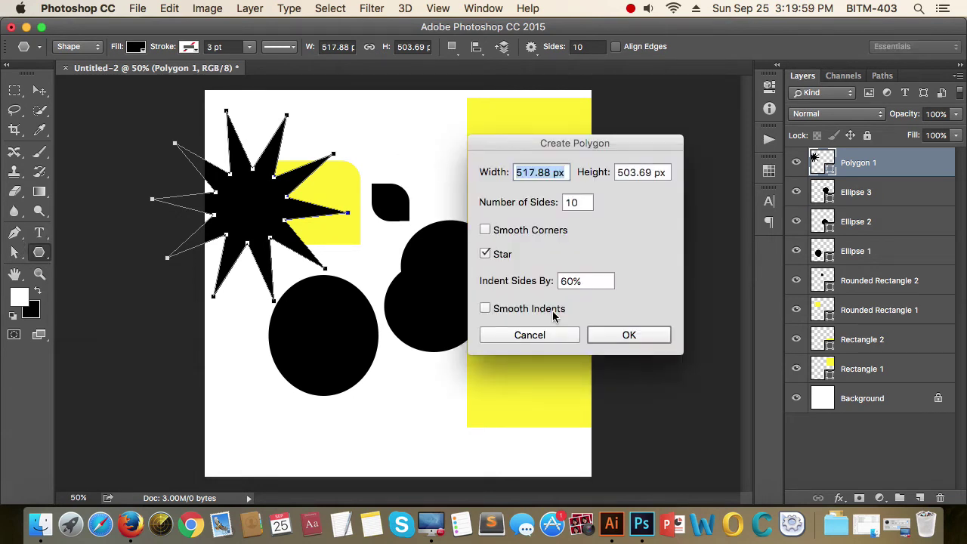
left_click(487, 255)
left_click(643, 337)
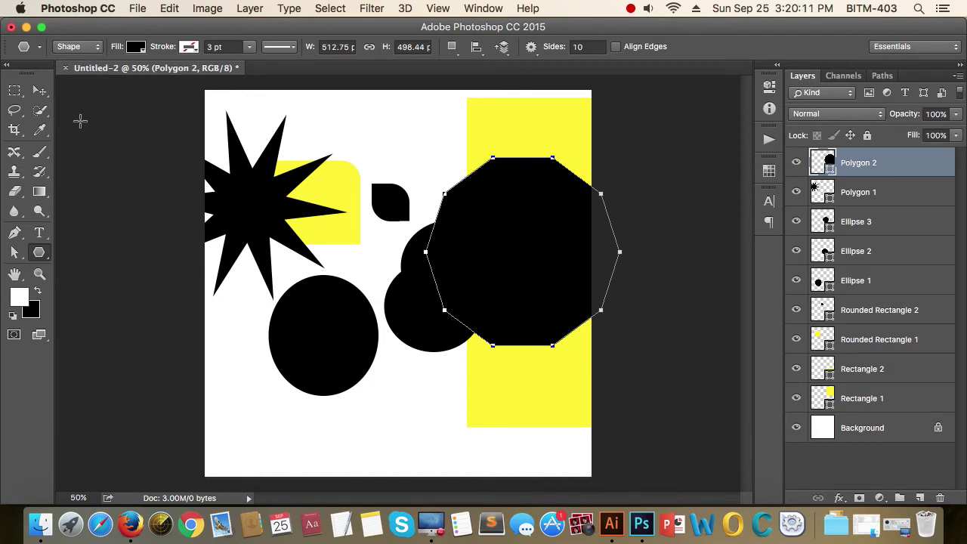
left_click(39, 91)
left_click_drag(509, 257, 474, 208)
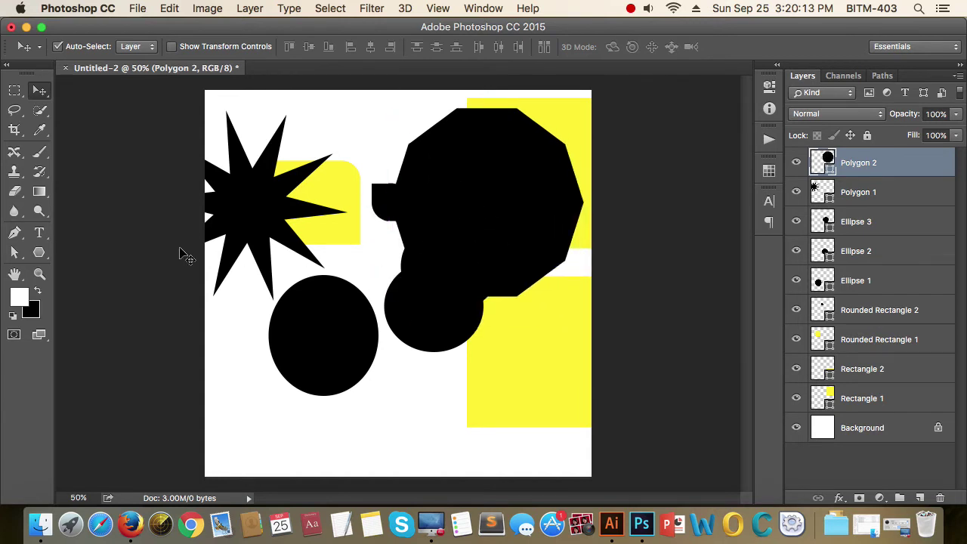
left_click(42, 254)
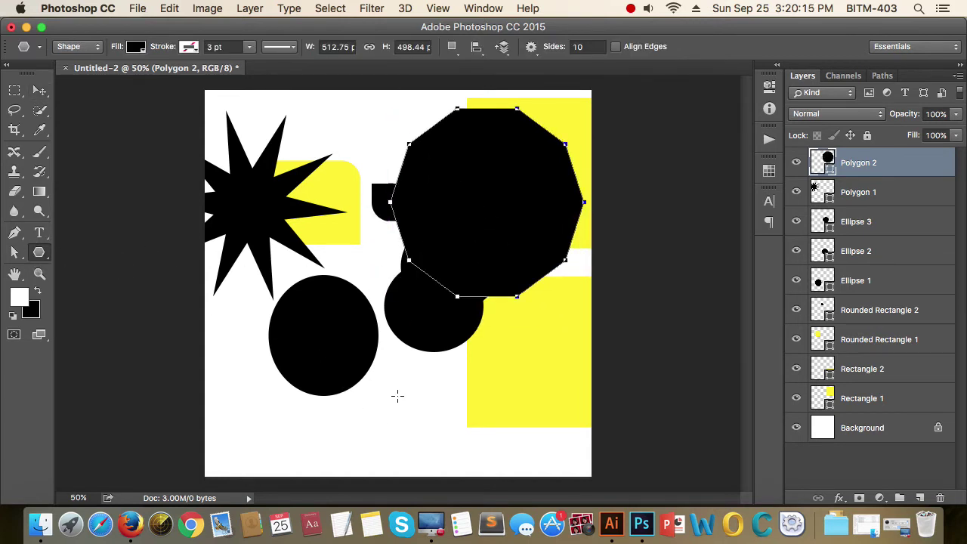
left_click_drag(396, 387, 447, 445)
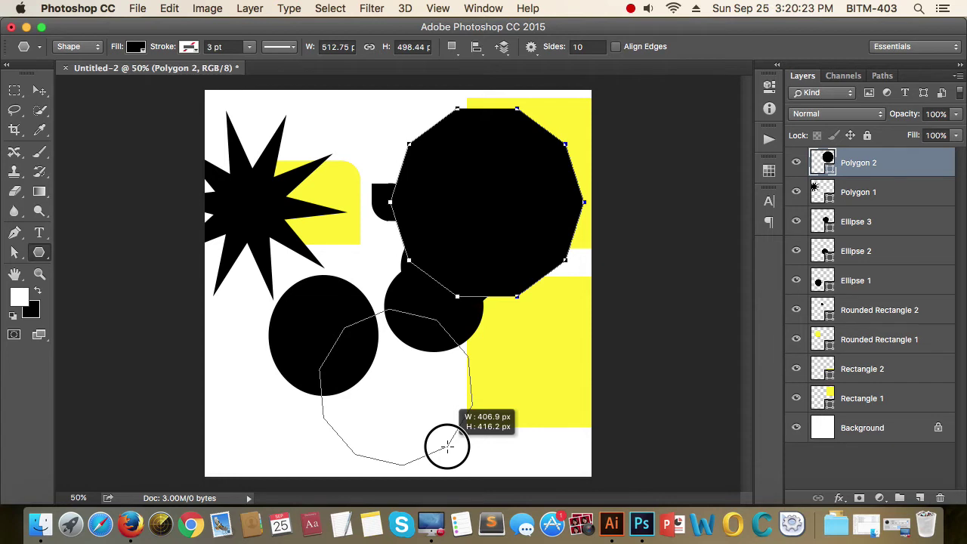
left_click_drag(447, 446, 447, 446)
Move the polygon, two ellipses, star and yellow rounded rectangle up into a top cluster.
left_click(39, 90)
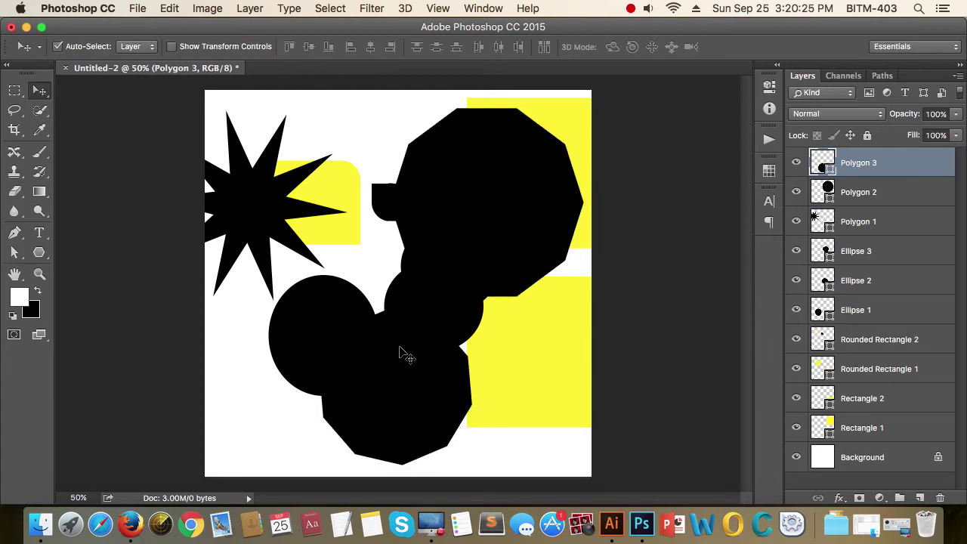
left_click_drag(405, 355, 518, 179)
left_click_drag(473, 339, 496, 209)
left_click_drag(336, 285, 393, 100)
left_click_drag(270, 216, 291, 159)
left_click_drag(313, 216, 312, 174)
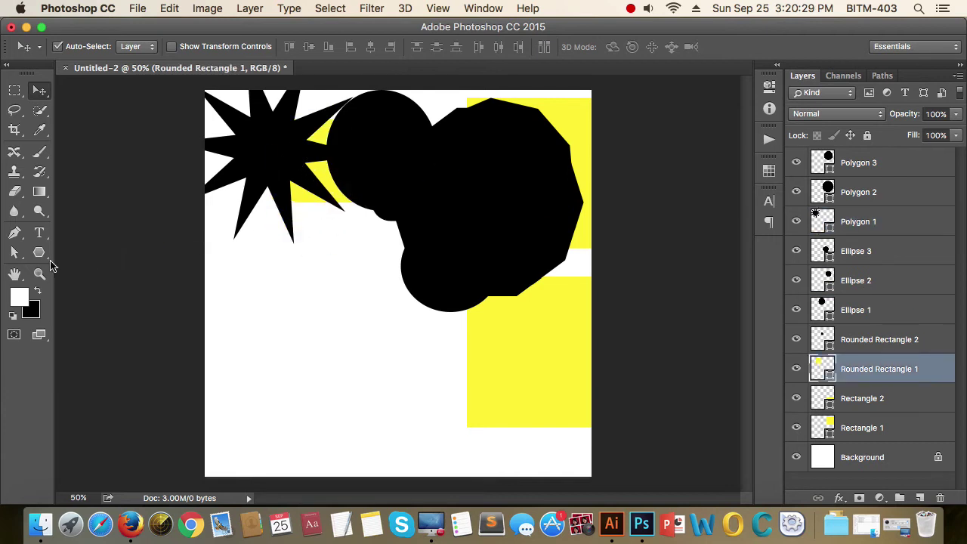
left_click(39, 253)
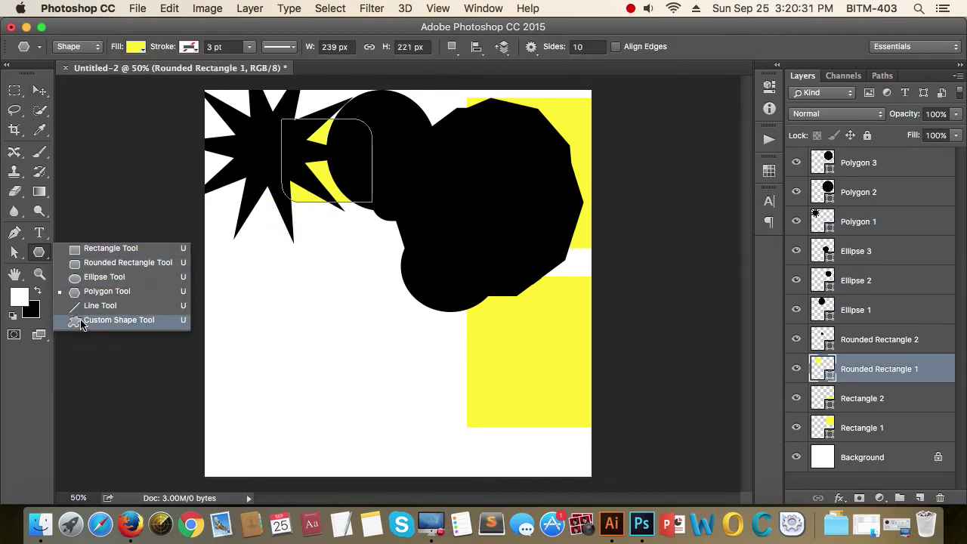
left_click(121, 322)
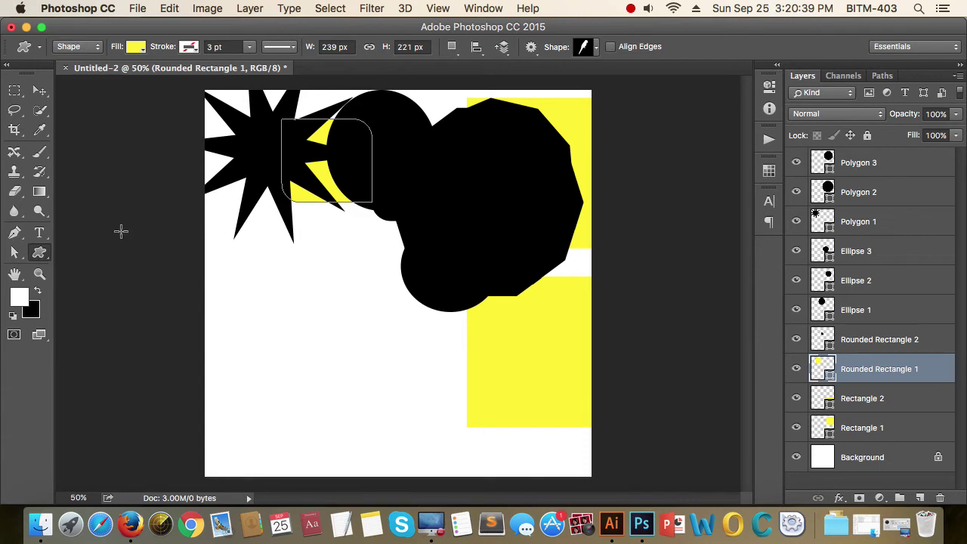
left_click(597, 47)
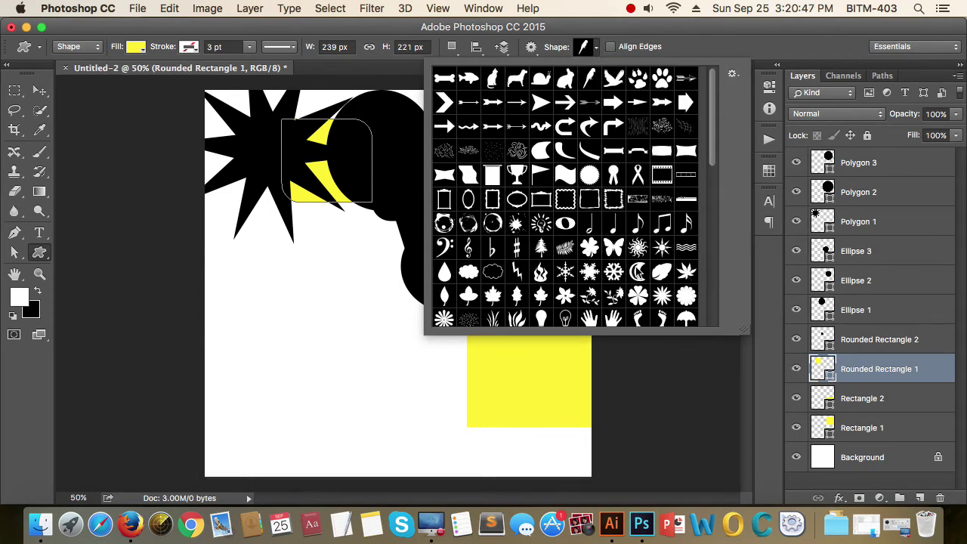
scroll(639, 272, "down", 3)
scroll(639, 272, "down", 3)
scroll(638, 272, "down", 2)
scroll(639, 272, "up", 8)
scroll(638, 268, "down", 3)
scroll(638, 265, "down", 3)
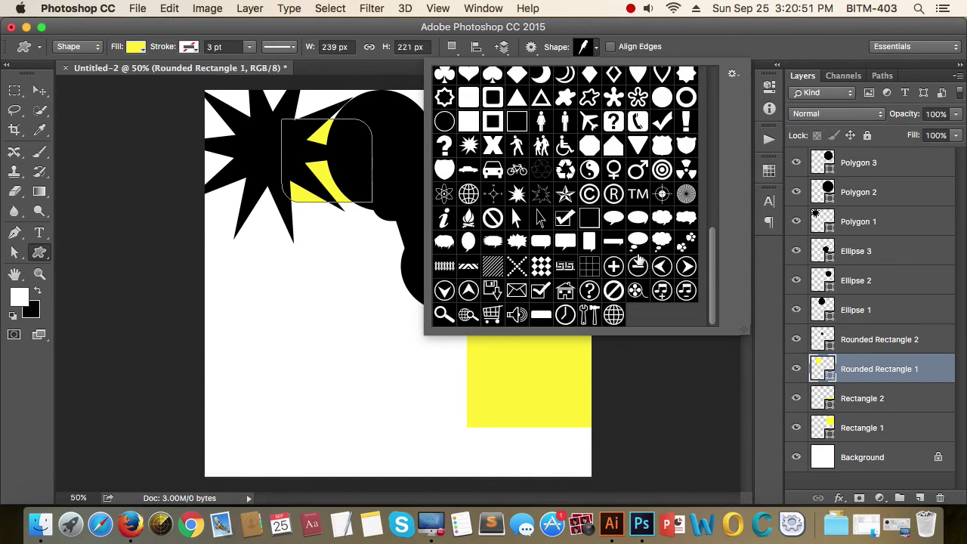
scroll(638, 264, "up", 4)
scroll(638, 257, "up", 1)
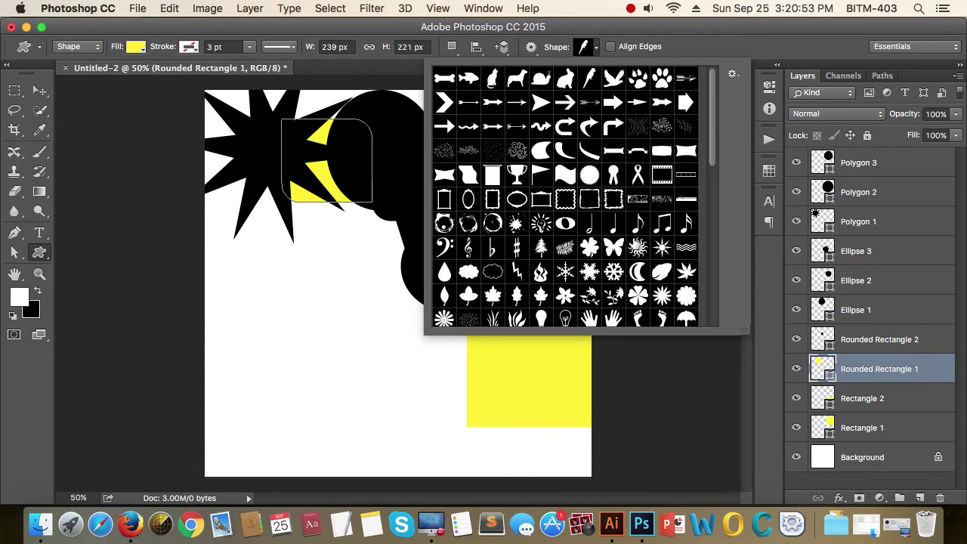
scroll(634, 213, "down", 1)
scroll(634, 214, "down", 1)
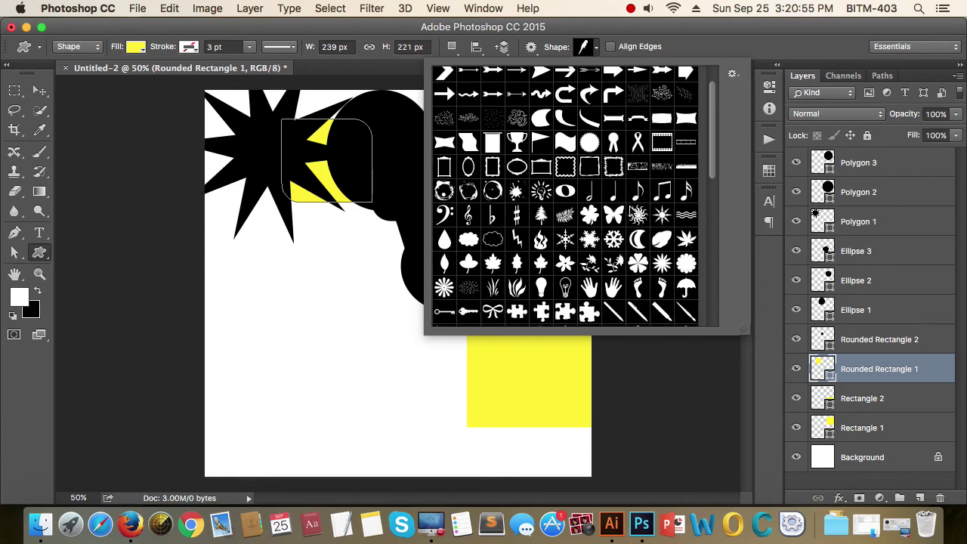
scroll(634, 214, "down", 2)
scroll(635, 214, "down", 1)
scroll(637, 214, "down", 1)
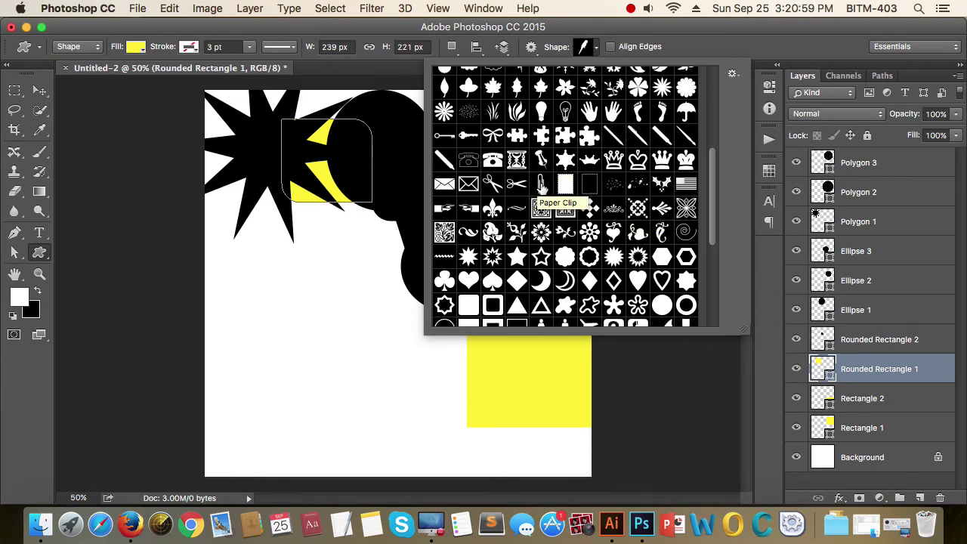
left_click(542, 181)
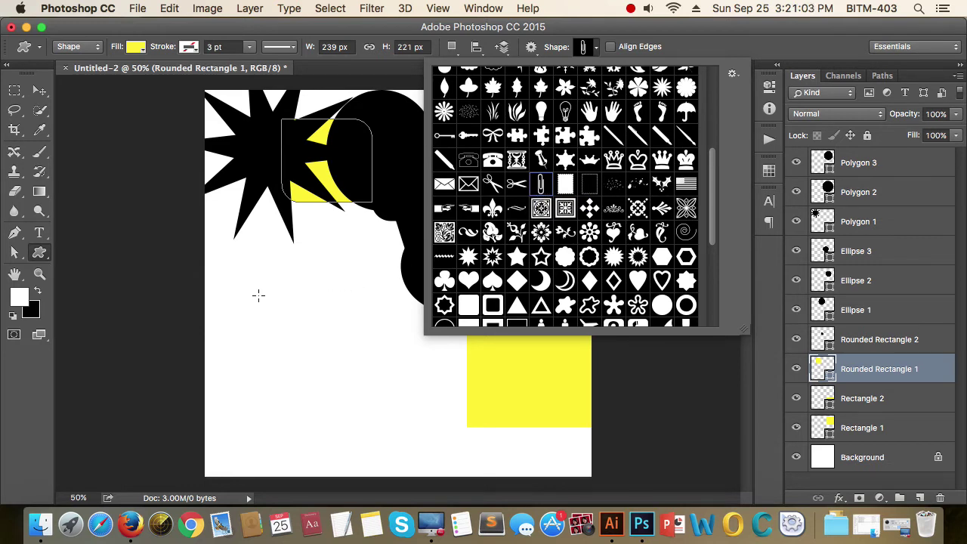
left_click(258, 294)
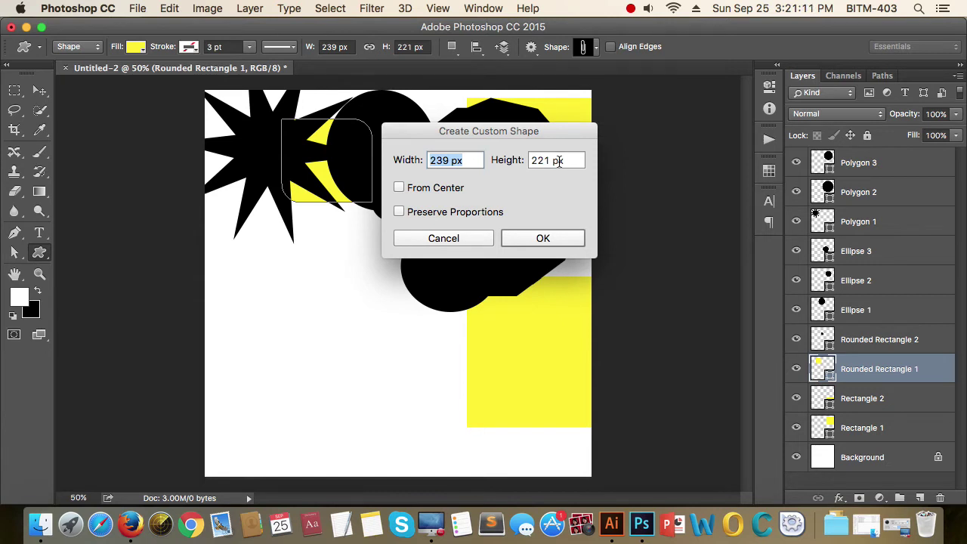
left_click(542, 238)
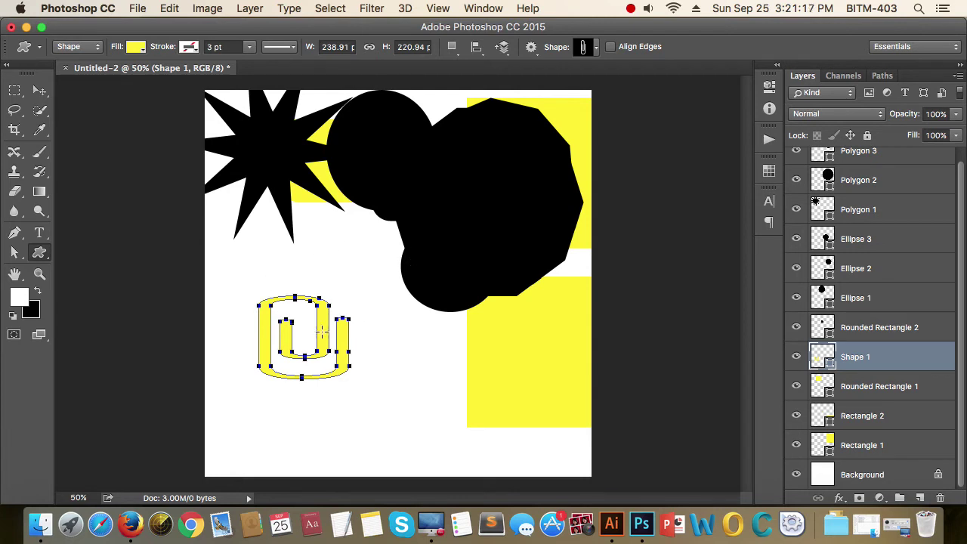
left_click(292, 255)
left_click(463, 238)
left_click(39, 91)
left_click_drag(236, 264, 352, 378)
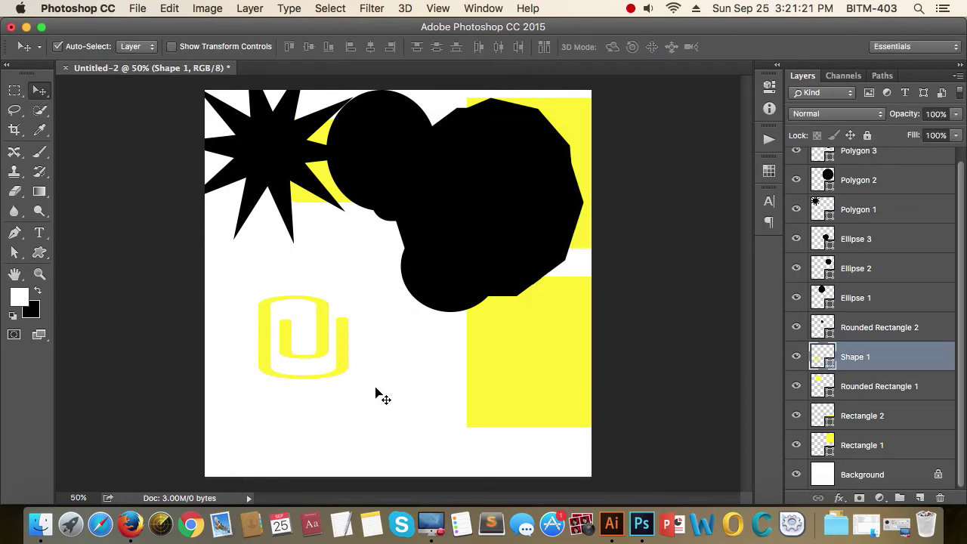
key("Delete")
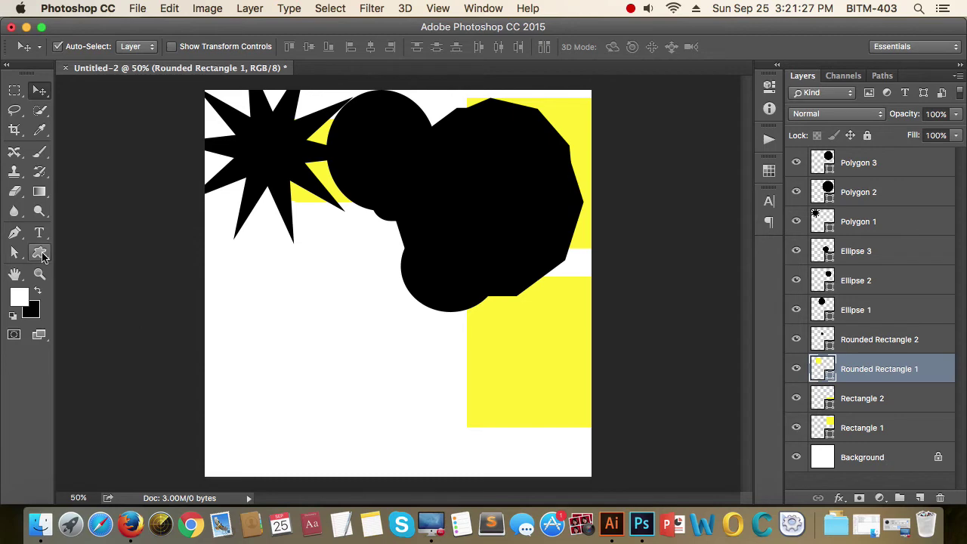
Draw a yellow puzzle-piece custom shape in the lower left and nudge it up.
left_click(39, 252)
left_click(595, 48)
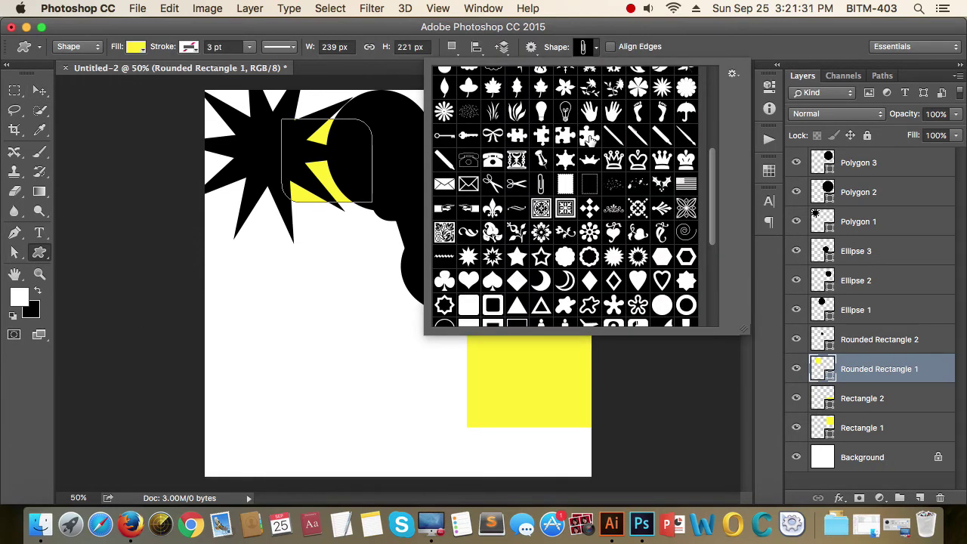
left_click(589, 137)
left_click_drag(281, 305, 416, 415)
left_click(40, 90)
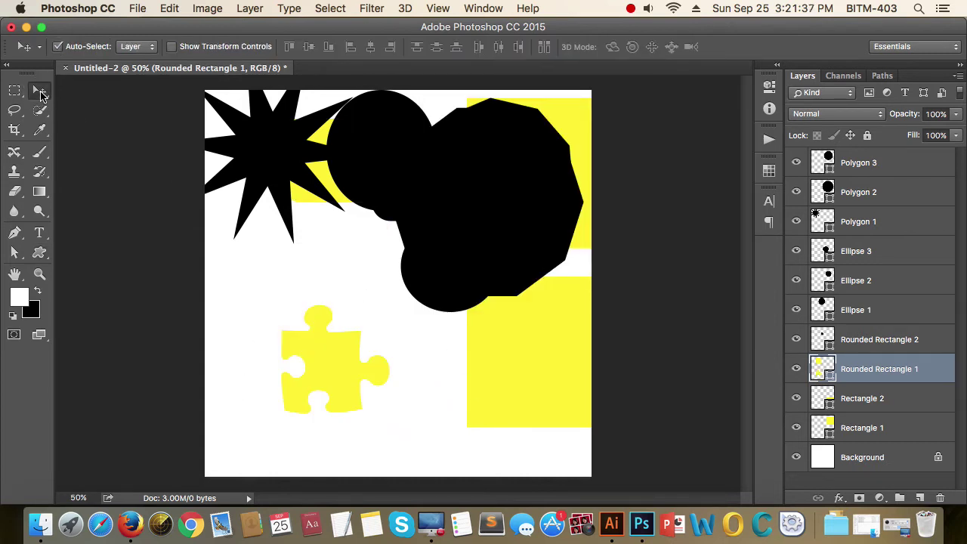
mouse_move(346, 391)
left_mouse_down()
mouse_move(313, 351)
mouse_move(339, 350)
mouse_move(337, 337)
left_mouse_up()
left_click(345, 259)
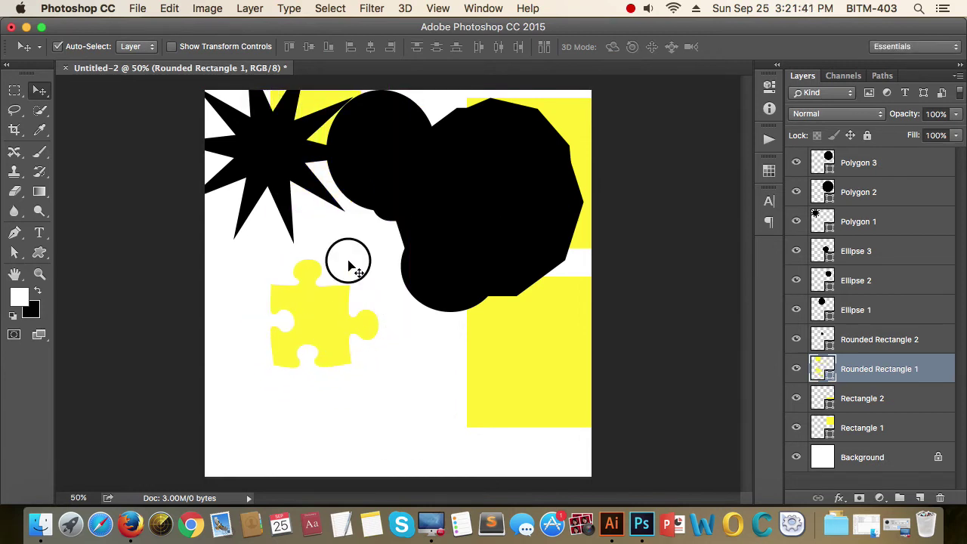
left_click(338, 325)
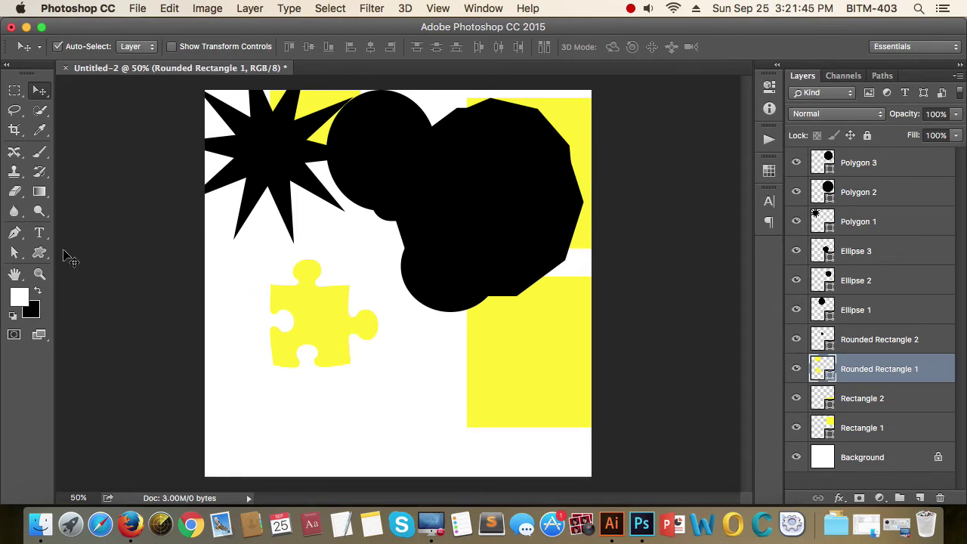
Browse the custom shape list without choosing another shape.
left_click(39, 252)
left_click(596, 47)
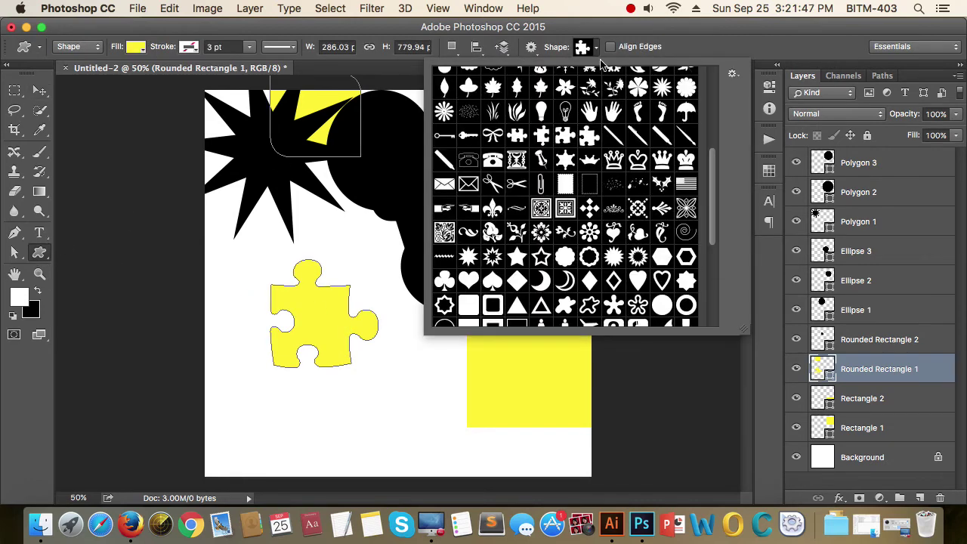
scroll(589, 234, "up", 3)
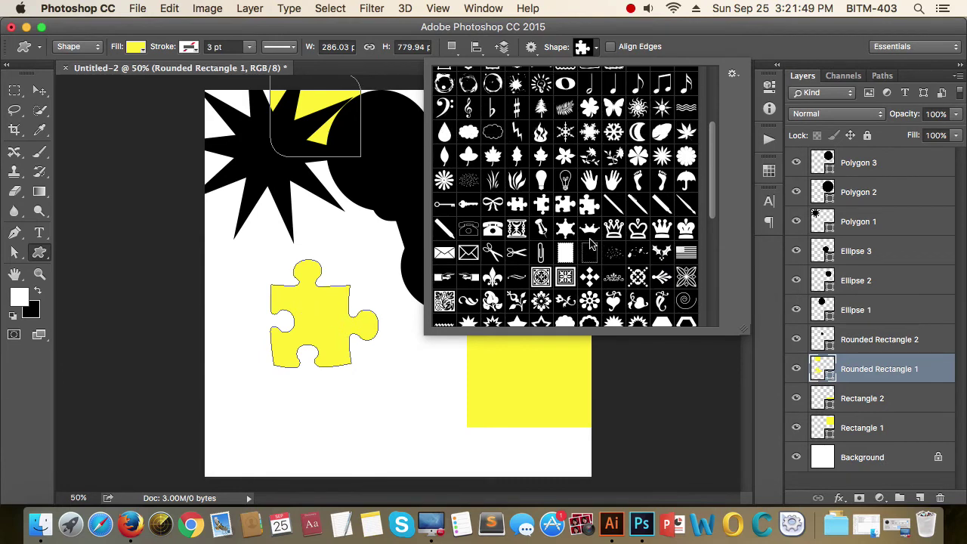
scroll(590, 234, "up", 5)
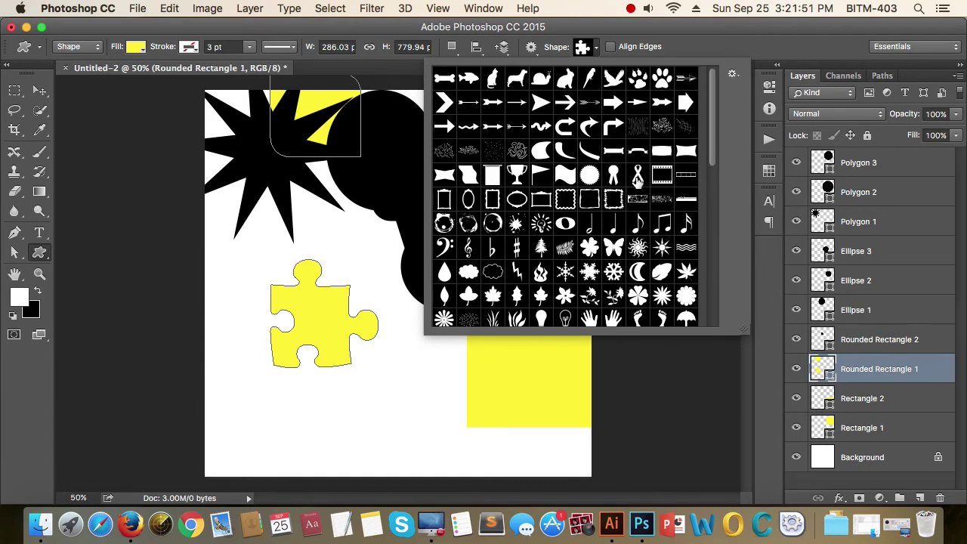
scroll(636, 192, "down", 1)
scroll(636, 192, "up", 1)
scroll(589, 170, "down", 2)
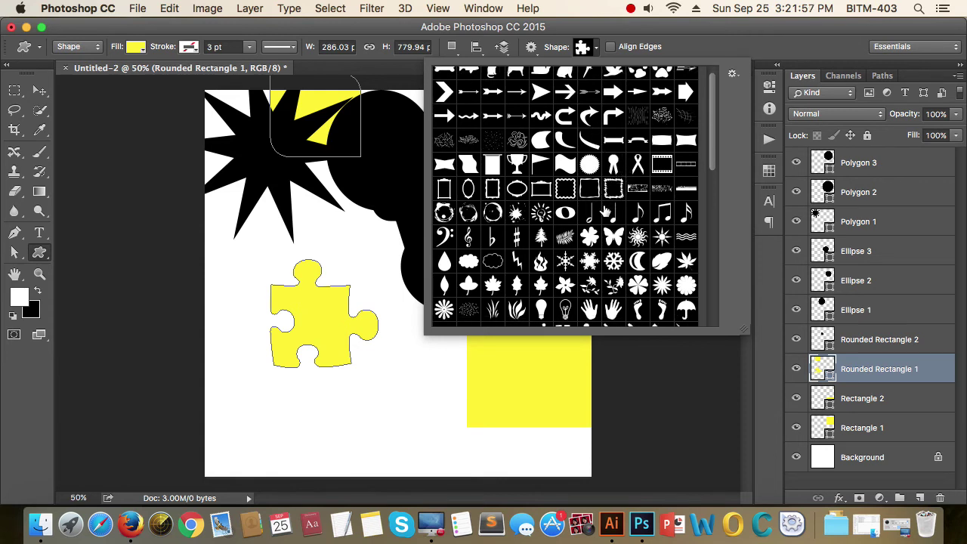
scroll(593, 192, "down", 1)
scroll(597, 215, "down", 1)
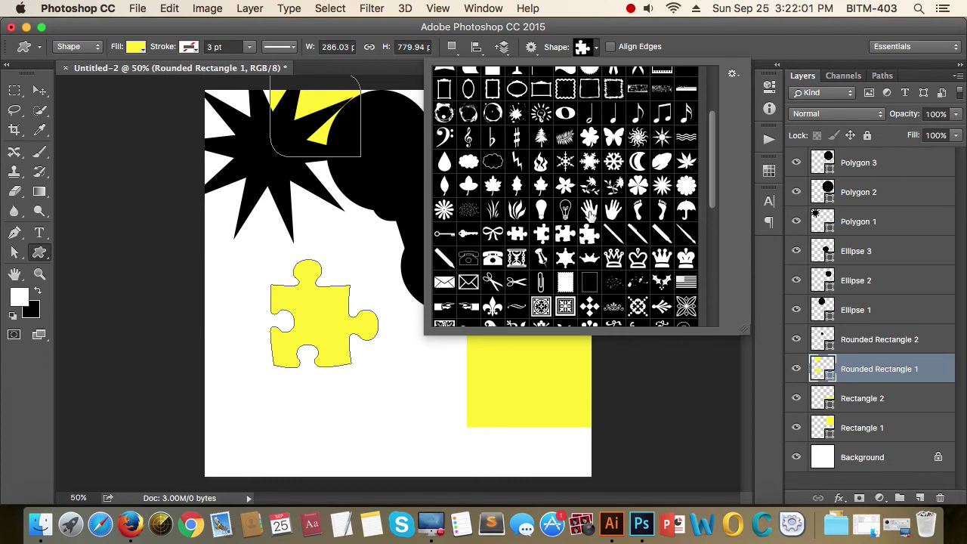
scroll(631, 213, "down", 1)
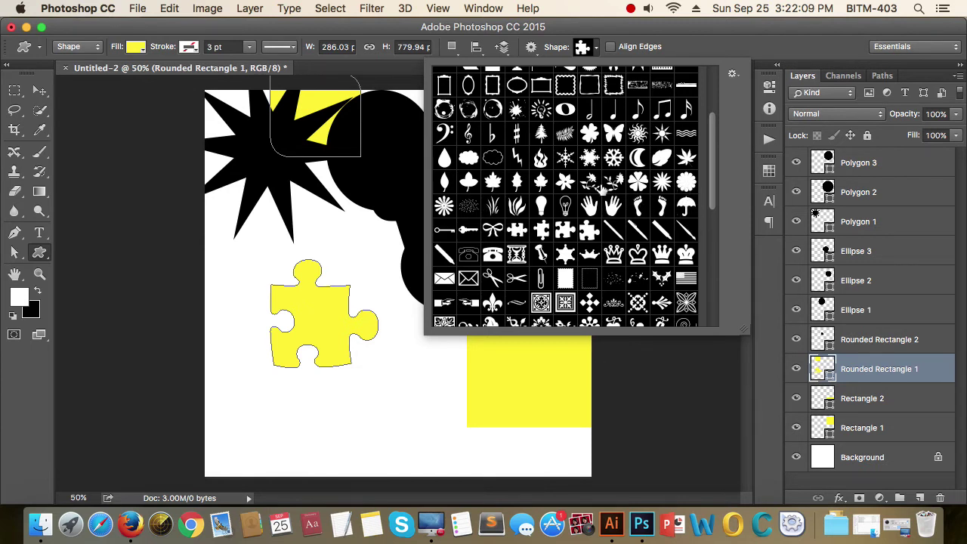
scroll(568, 214, "up", 3)
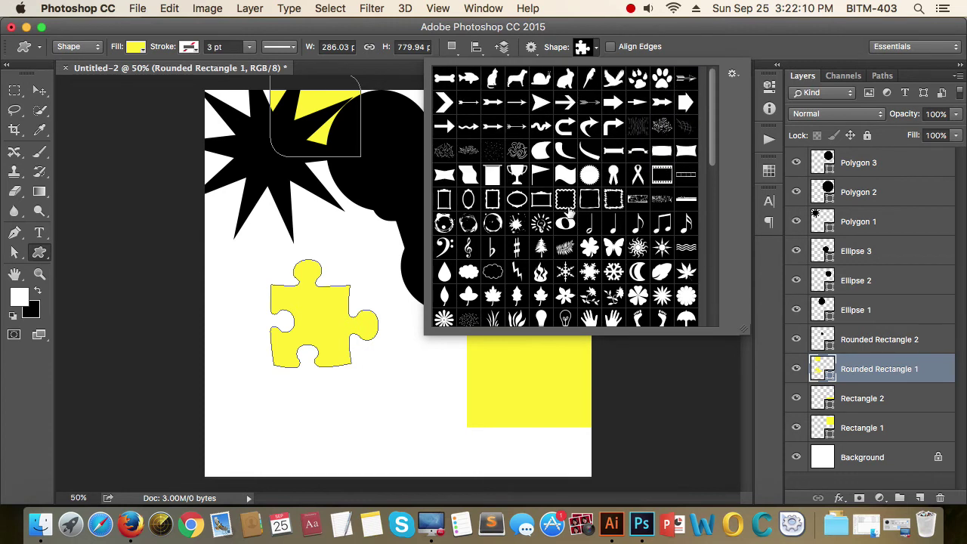
left_click(596, 47)
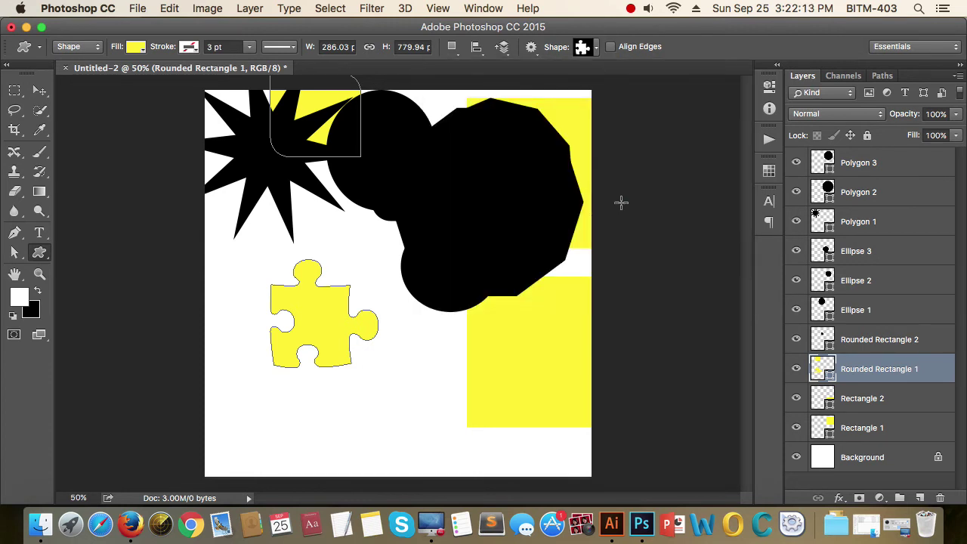
Tuck the puzzle piece behind the black shapes and move Rectangle 2 to the lower left.
left_click(39, 91)
left_click_drag(287, 309, 464, 231)
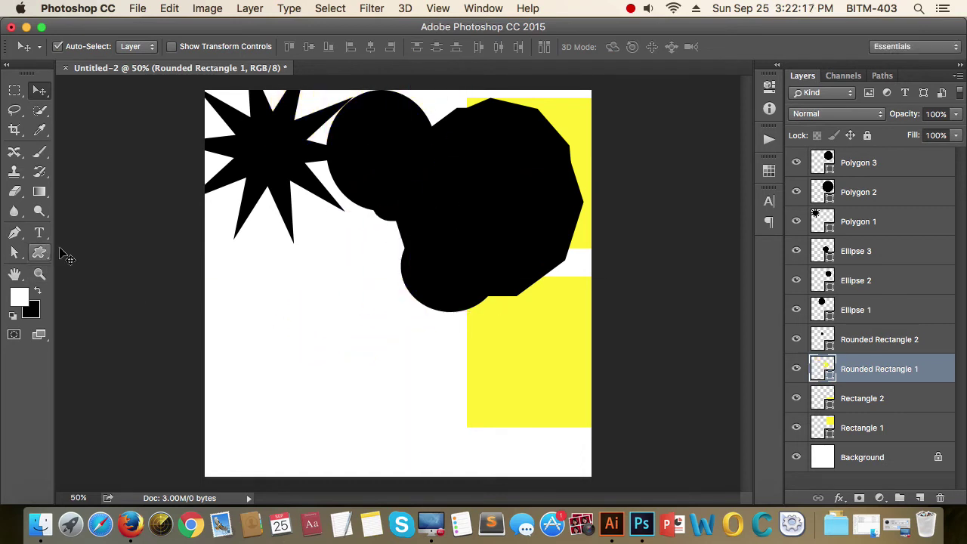
left_click_drag(521, 331, 286, 344)
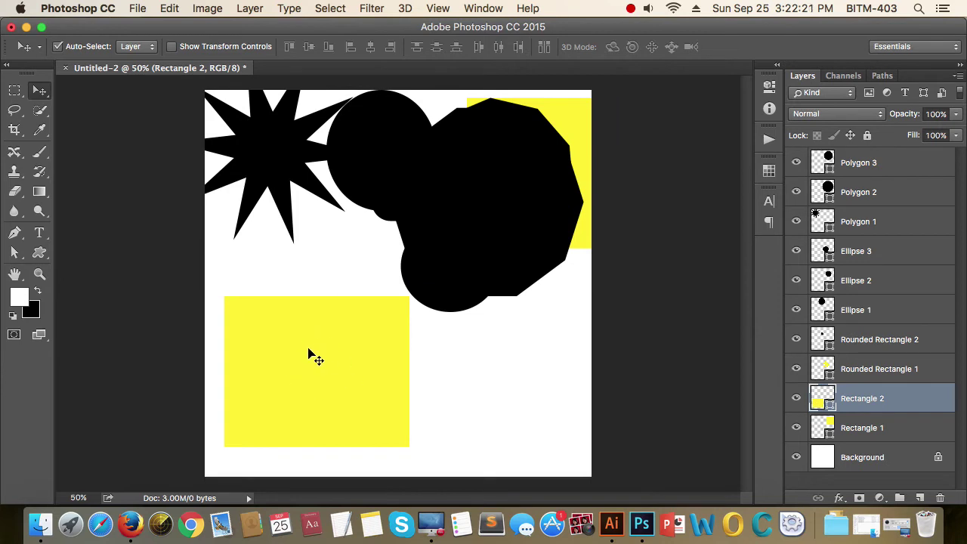
Draw a yellow square overlapping the lower-left rectangle.
left_click_drag(39, 252, 91, 250)
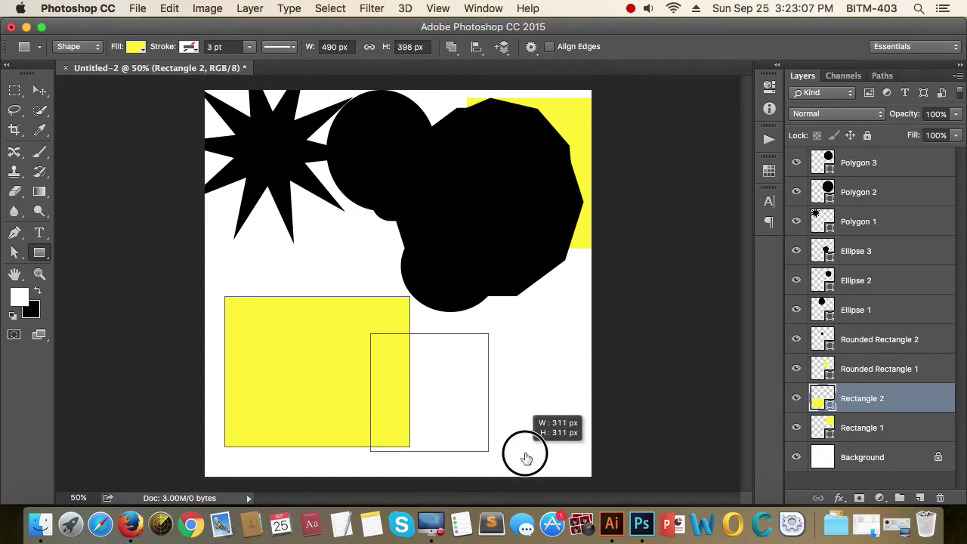
left_click_drag(371, 335, 502, 465)
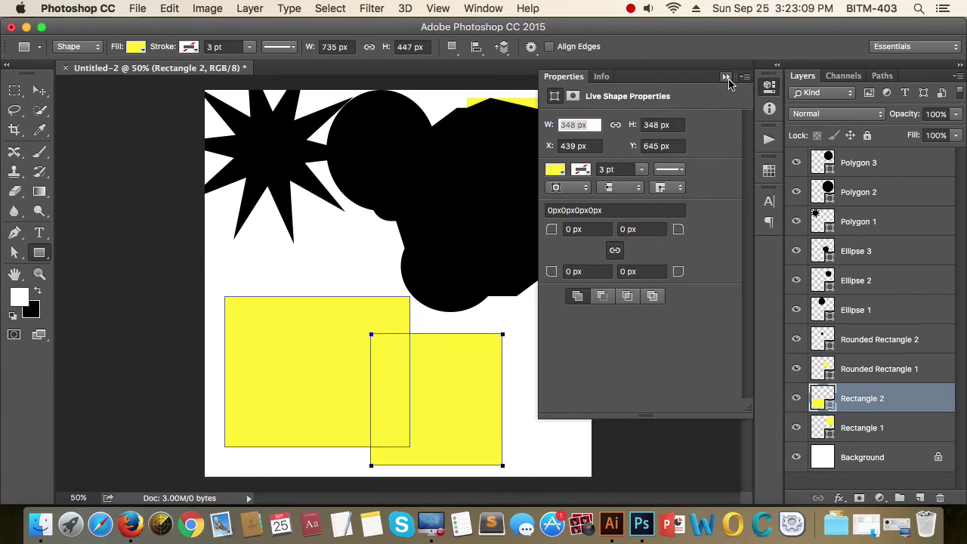
left_click(726, 77)
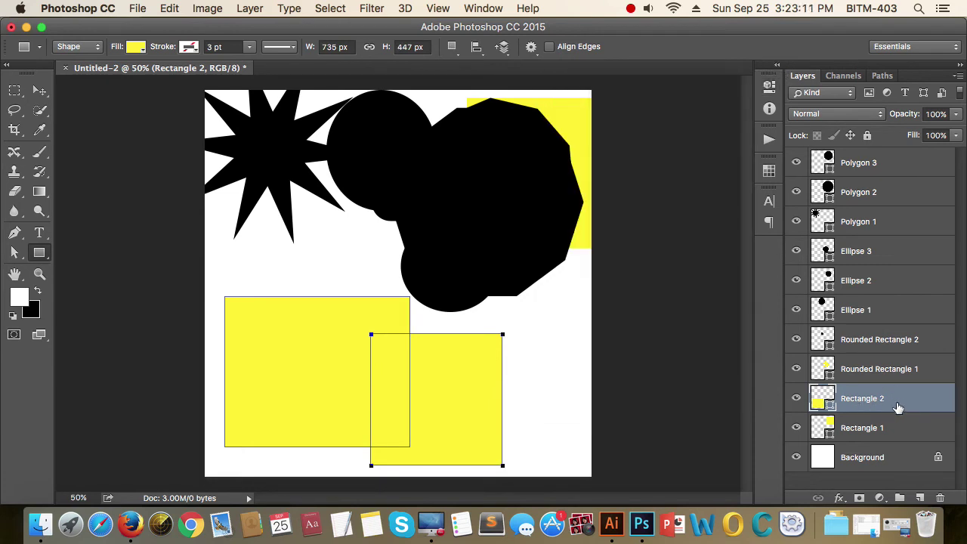
left_click(40, 90)
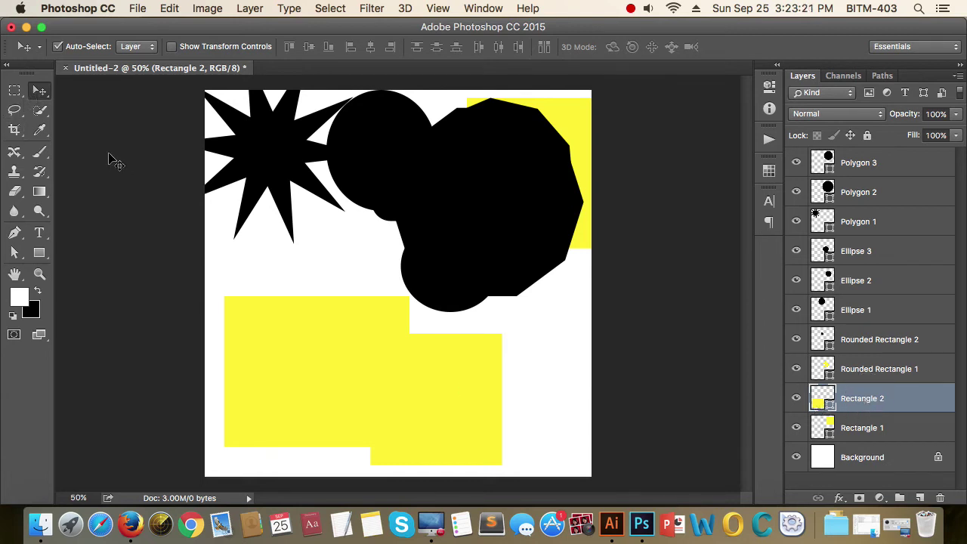
mouse_move(429, 388)
left_mouse_down()
mouse_move(411, 388)
mouse_move(442, 385)
left_mouse_up()
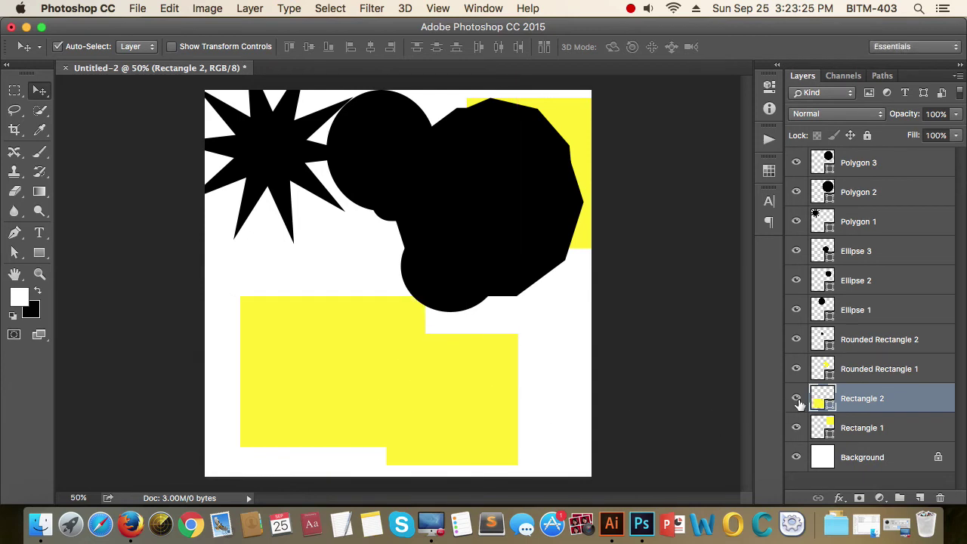
Toggle Rectangle 2's visibility, then shift the yellow pair up and left.
left_click(796, 398)
left_click(797, 400)
left_click(797, 401)
left_click(797, 400)
left_click(797, 401)
left_click(797, 401)
left_click_drag(381, 389, 351, 370)
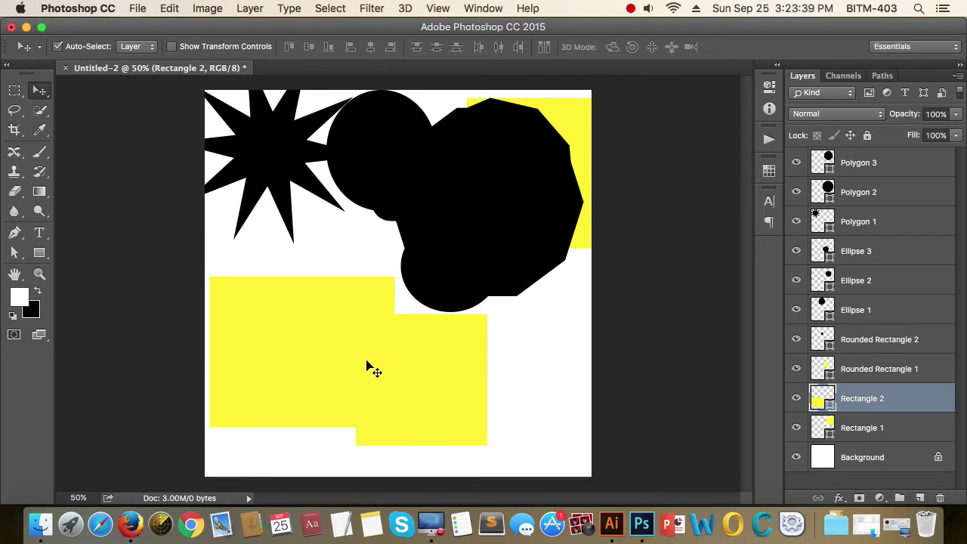
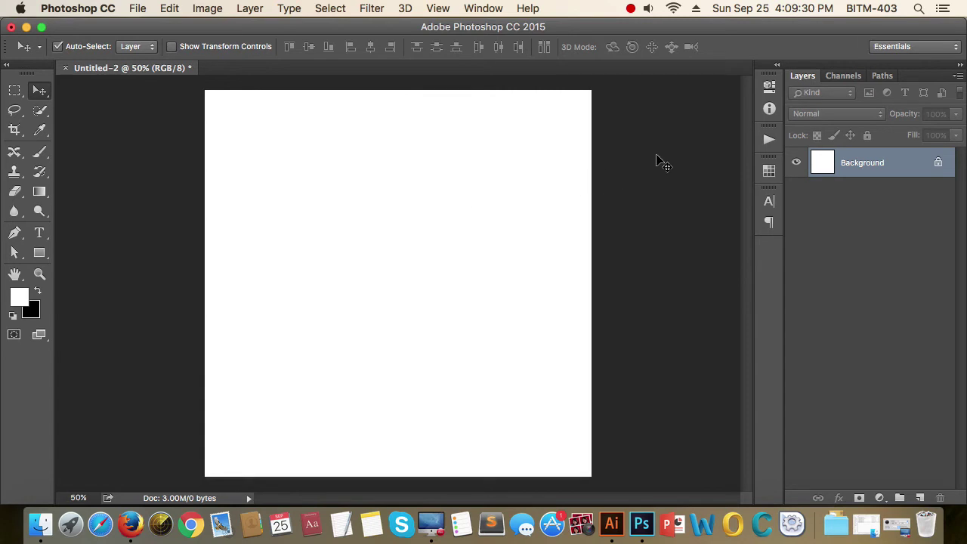
Open the Actions panel from the Window menu and delete the Batch 21 action set.
left_click(477, 9)
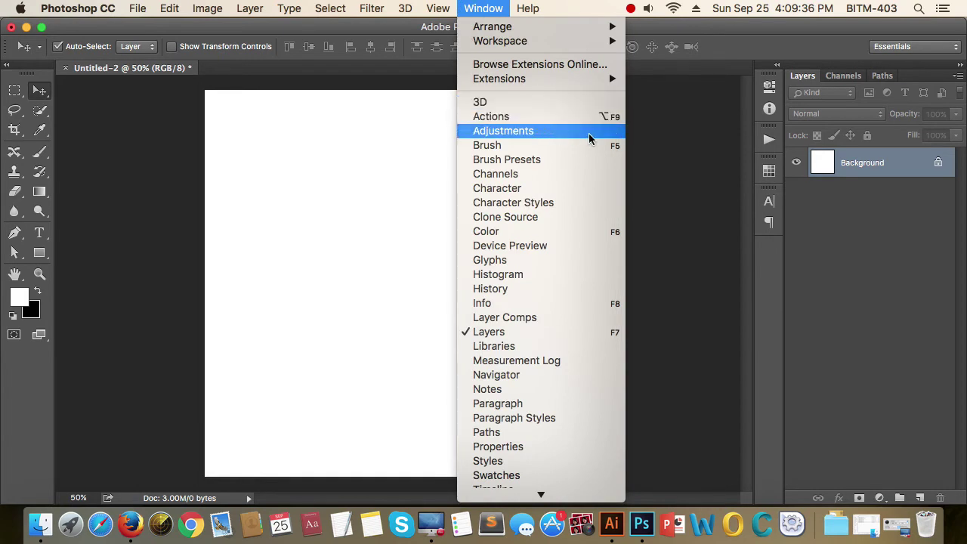
left_click(524, 116)
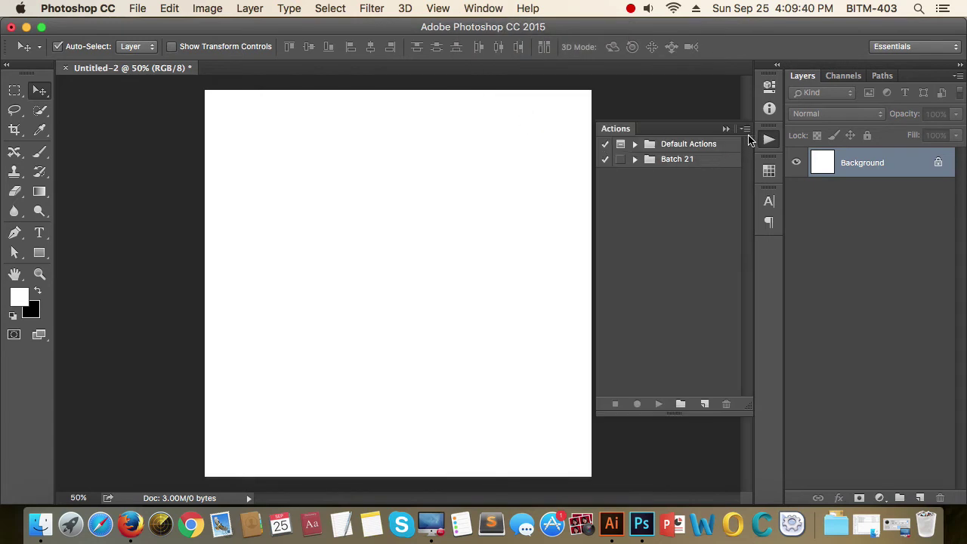
left_click(685, 160)
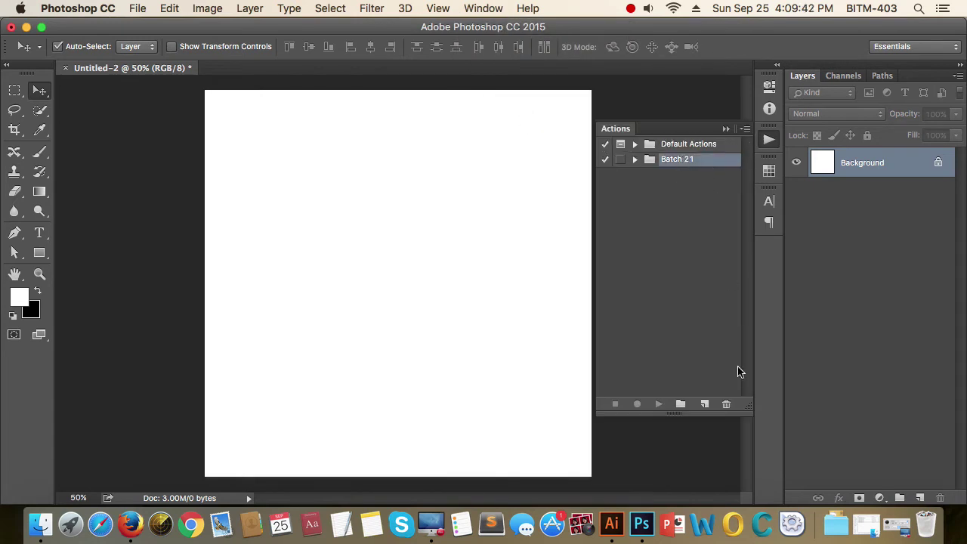
left_click(726, 404)
left_click(587, 207)
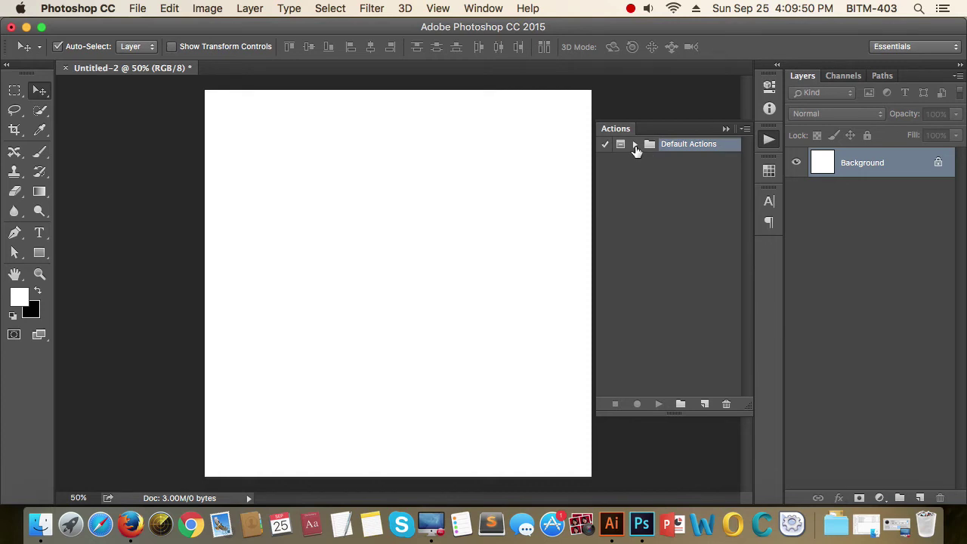
Expand Default Actions and step through its actions, from Vignette (selection) through Molten Lead to Gradient Map.
left_click(635, 144)
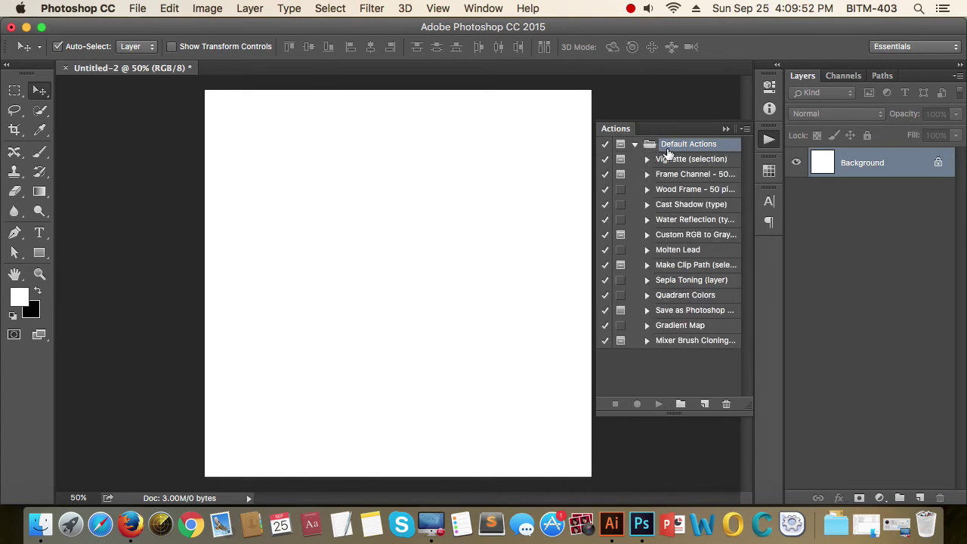
left_click(684, 160)
left_click(692, 175)
left_click(692, 189)
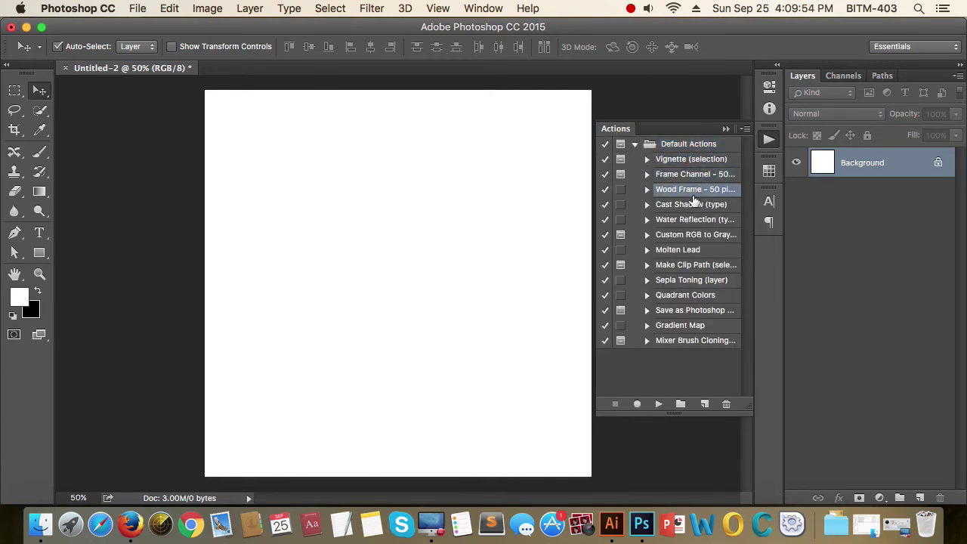
left_click(692, 205)
left_click(691, 226)
left_click(693, 236)
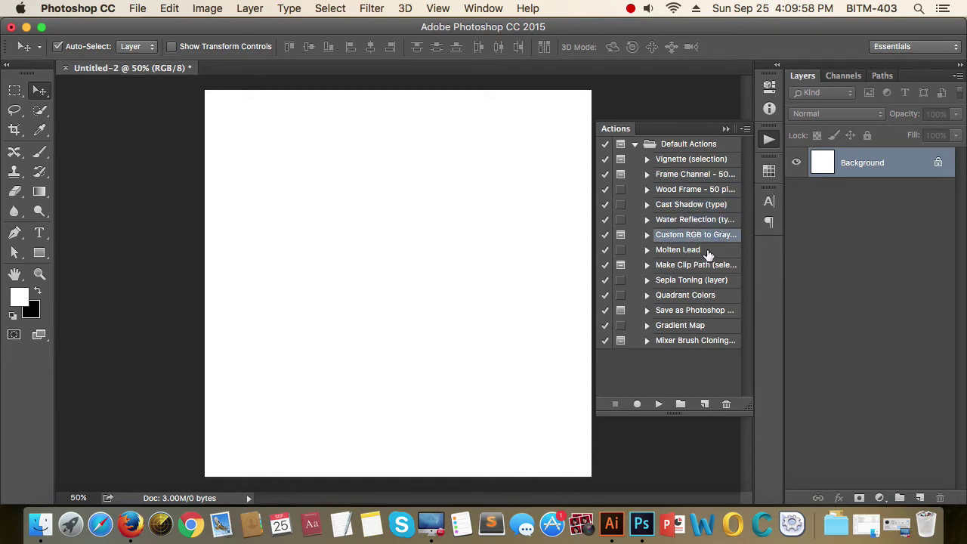
left_click(704, 252)
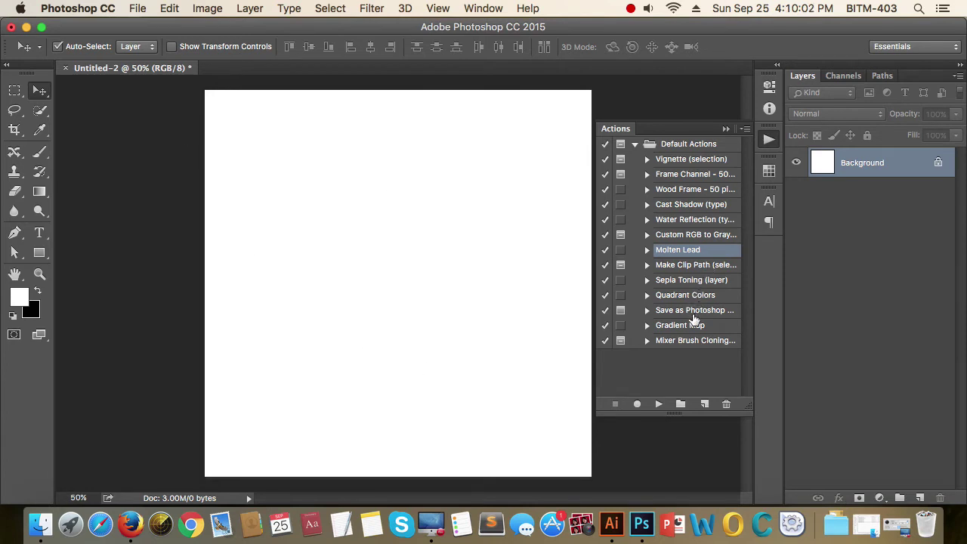
left_click(725, 329)
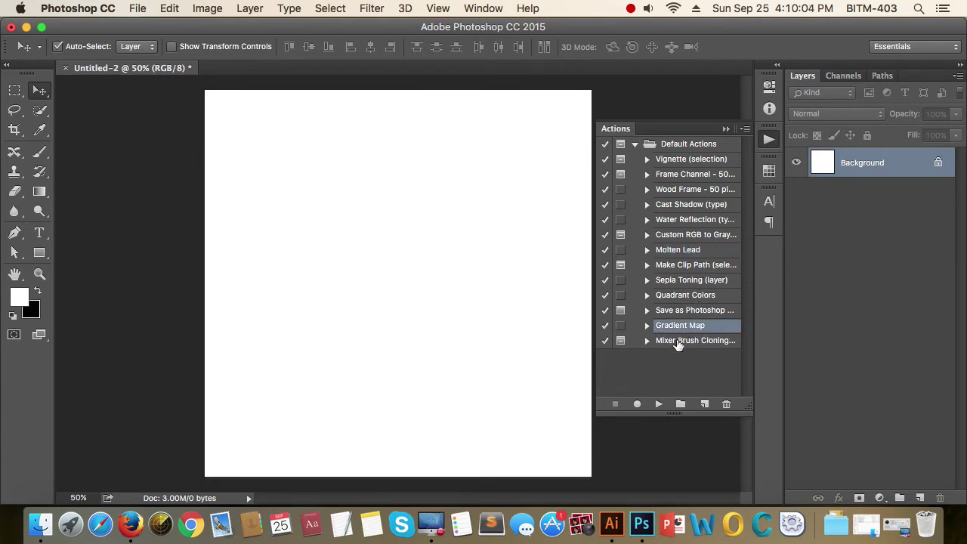
left_click(726, 342)
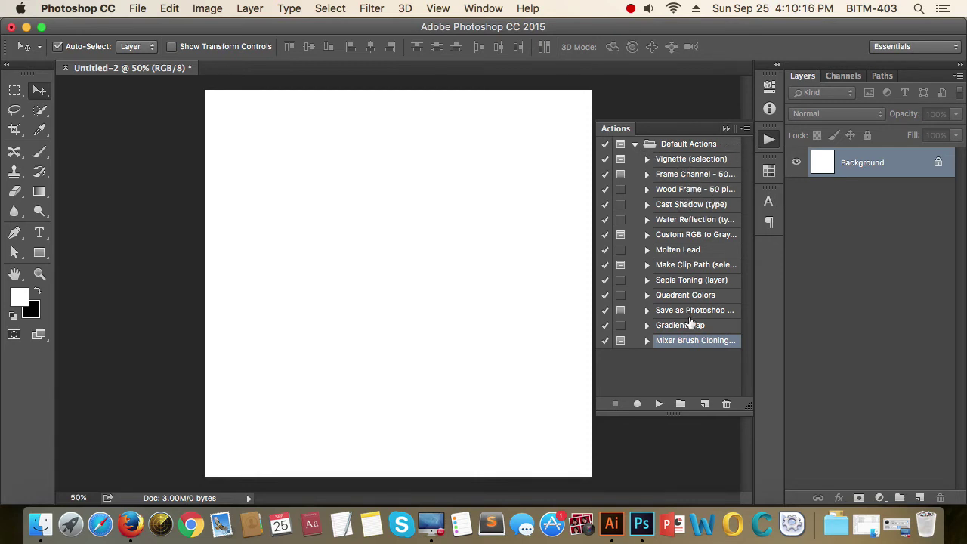
Collapse the Default Actions set and select its row.
left_click(636, 146)
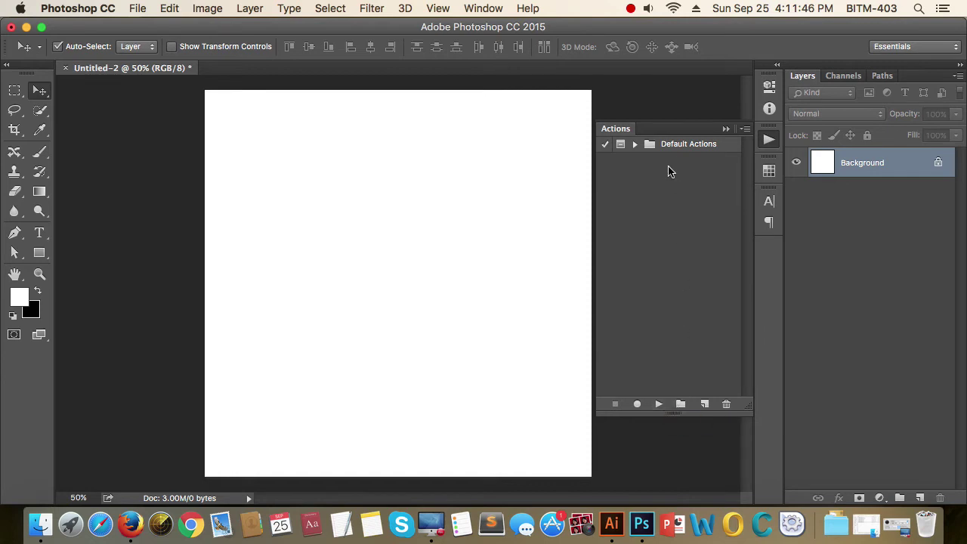
left_click(680, 148)
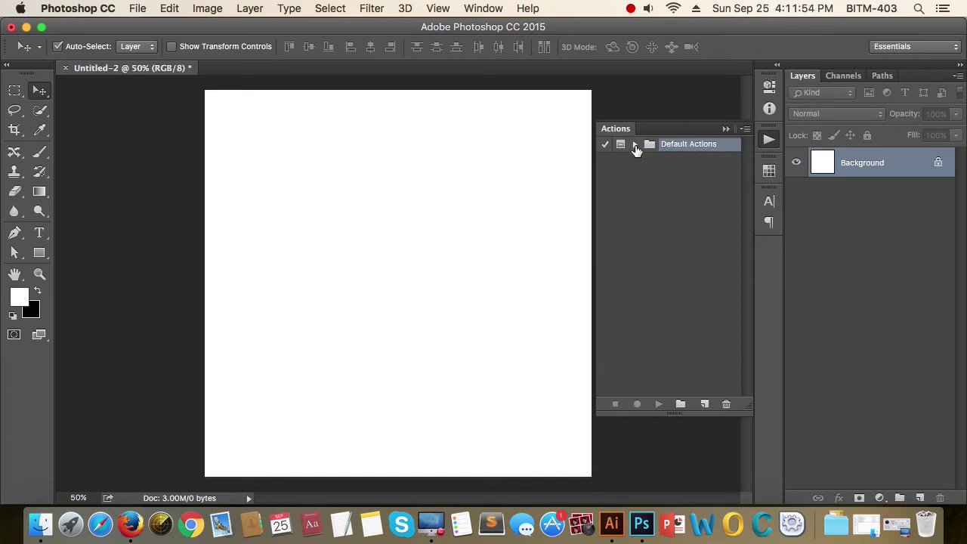
left_click(636, 144)
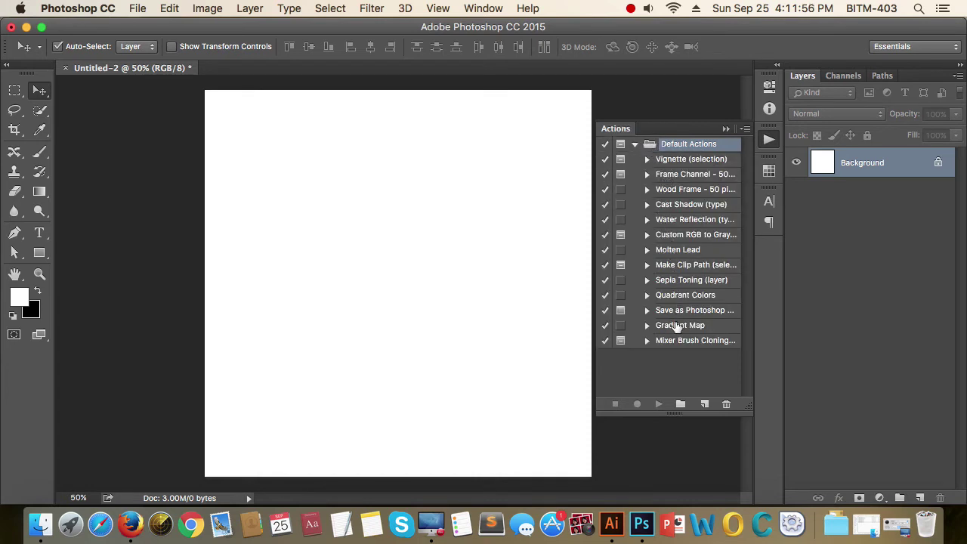
left_click_drag(678, 157, 680, 192)
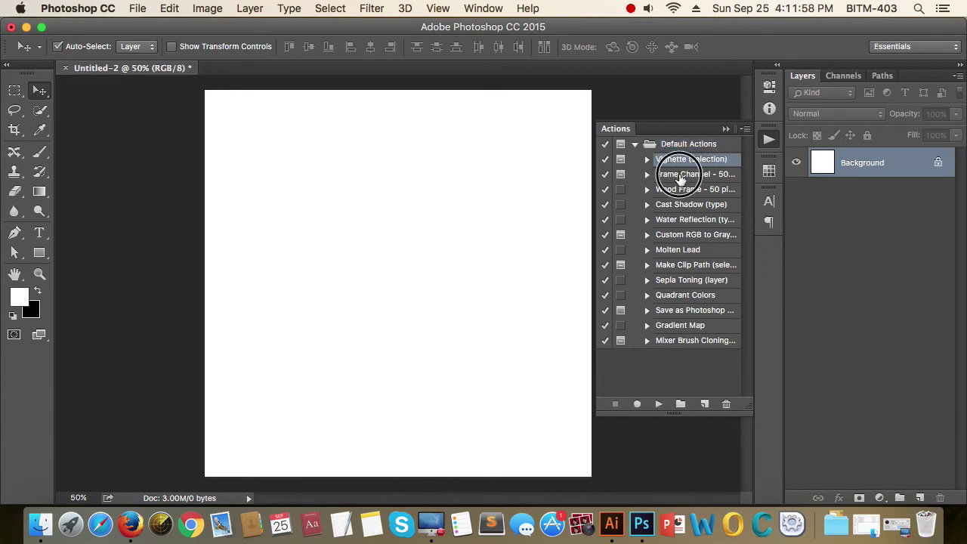
left_click(682, 160)
left_click(647, 159)
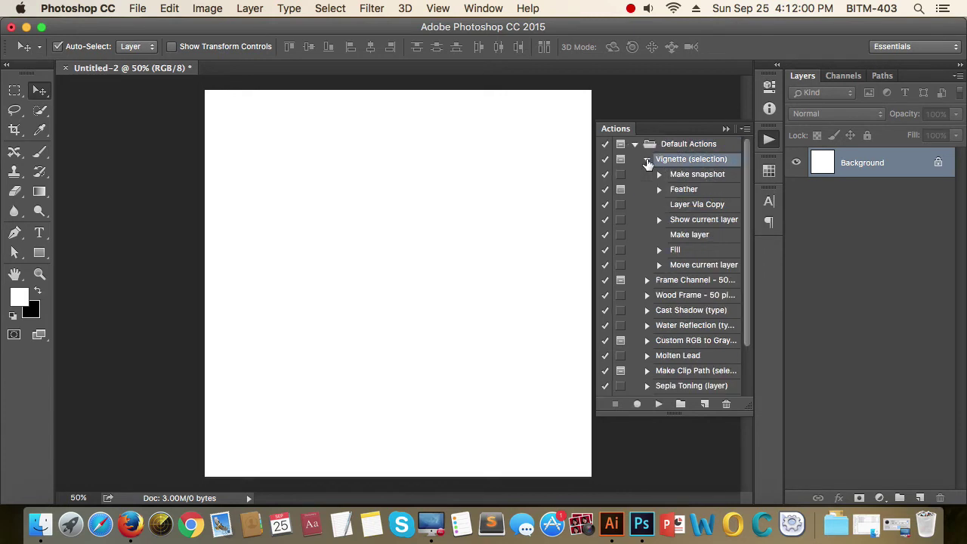
left_click_drag(684, 177, 692, 236)
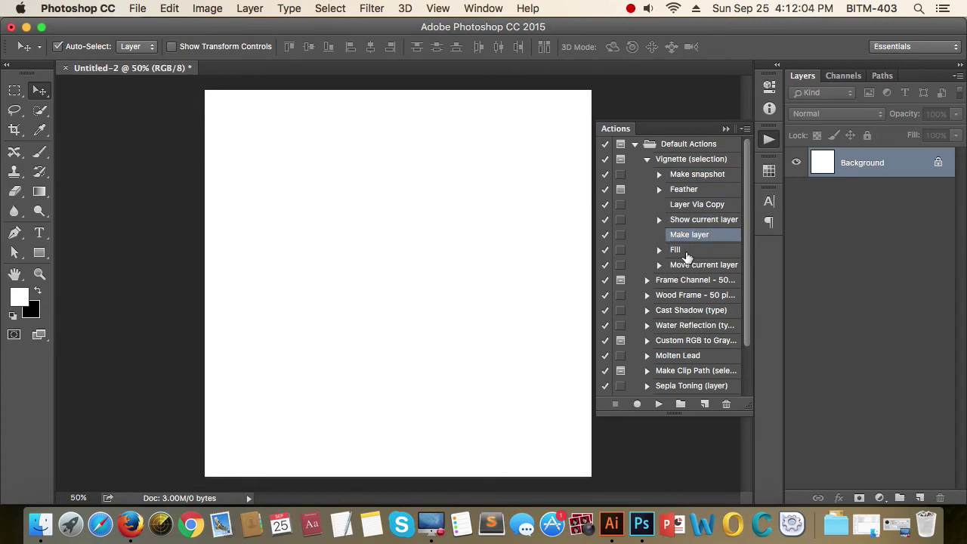
left_click(646, 160)
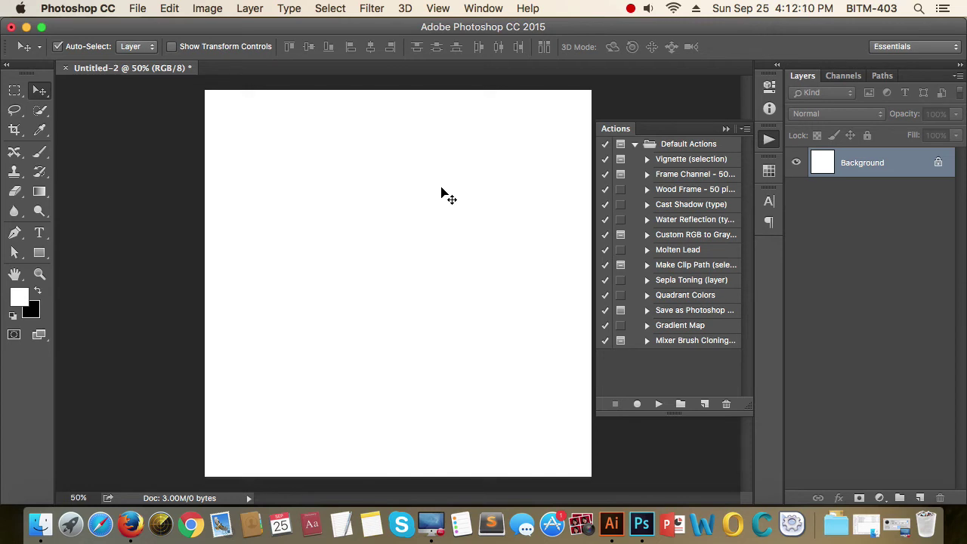
left_click(647, 159)
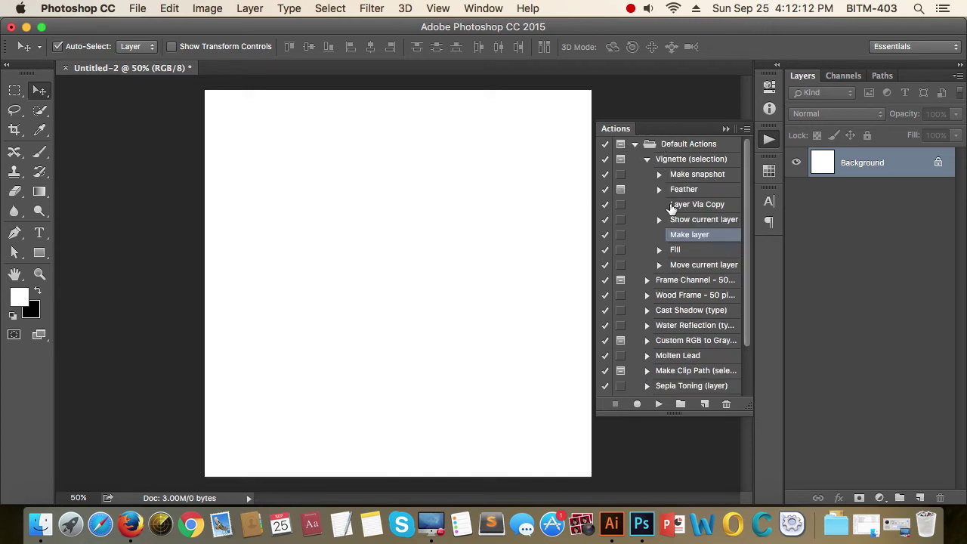
left_click(689, 175)
left_click(685, 190)
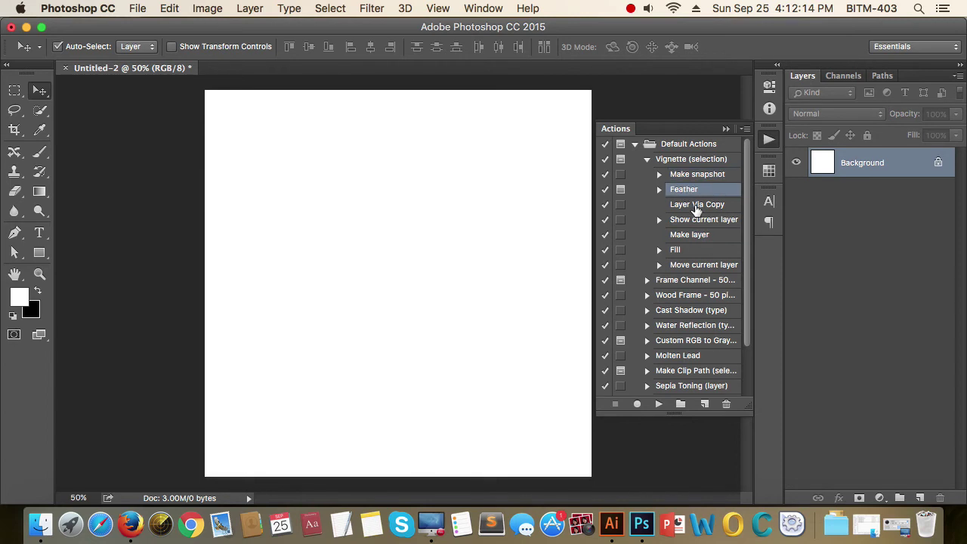
left_click(698, 204)
left_click(704, 175)
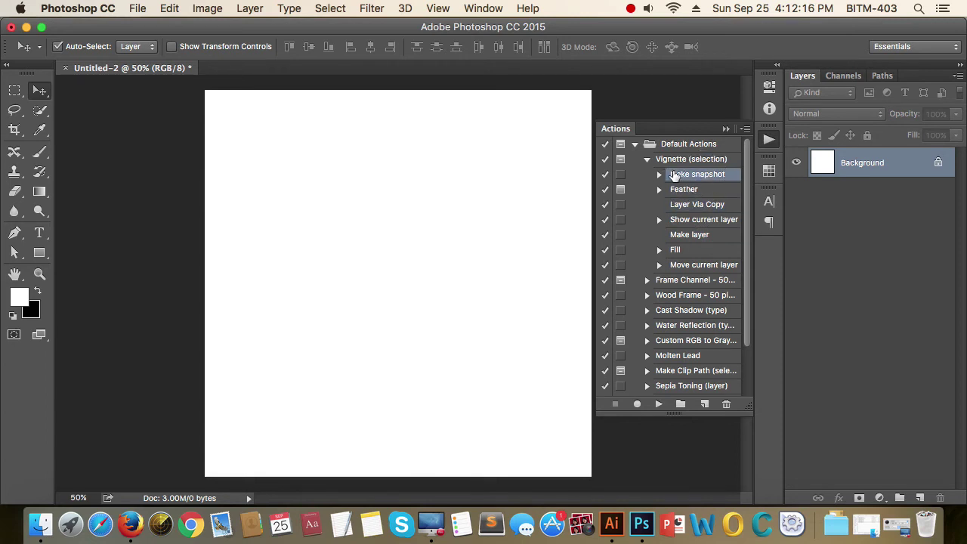
left_click(658, 174)
left_click(659, 175)
left_click(648, 160)
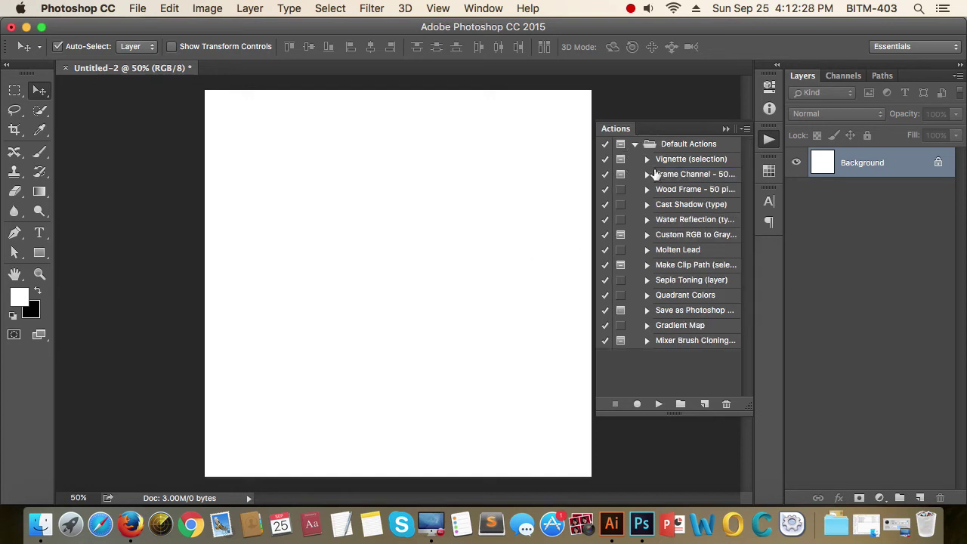
left_click(635, 145)
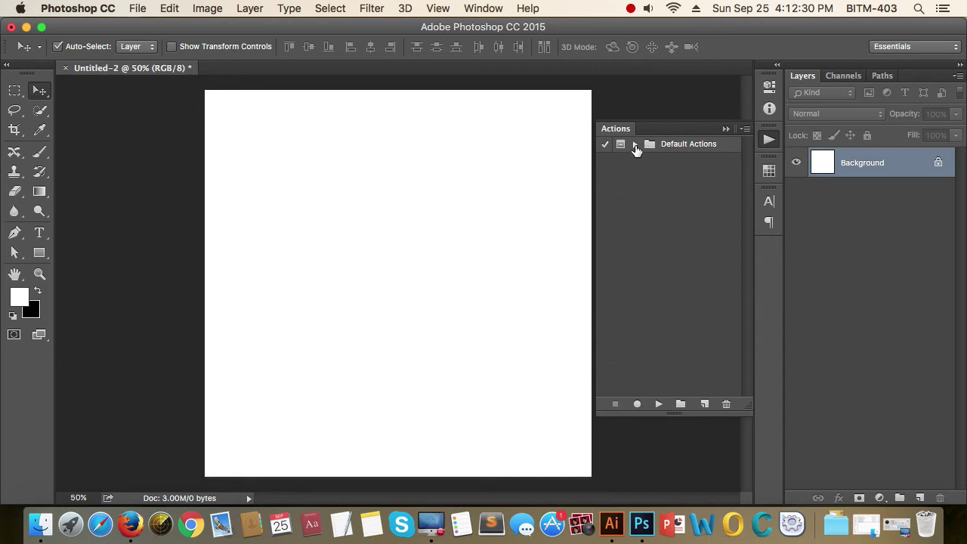
left_click(684, 146)
left_click(679, 192)
Create a new action set and name it 'Batch 22'.
left_click(680, 405)
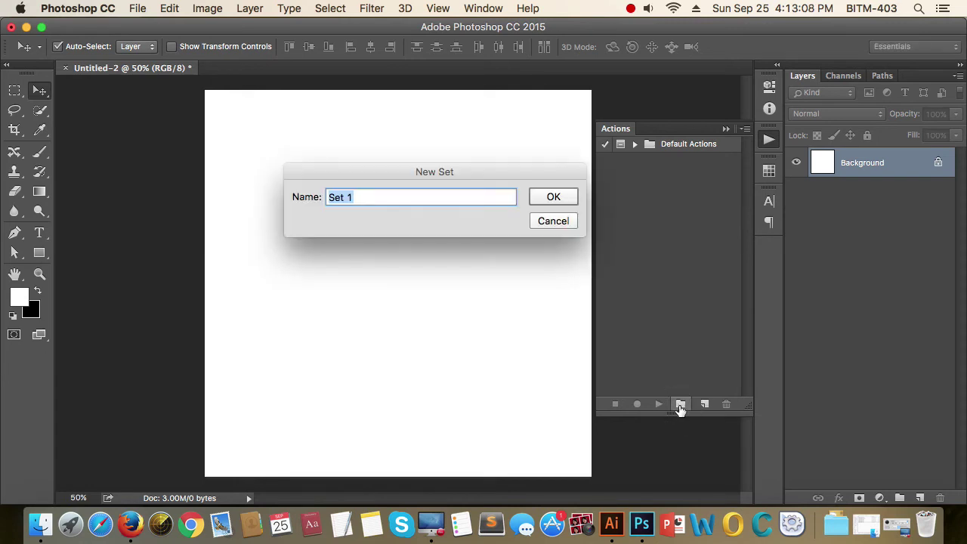
left_click_drag(457, 169, 446, 135)
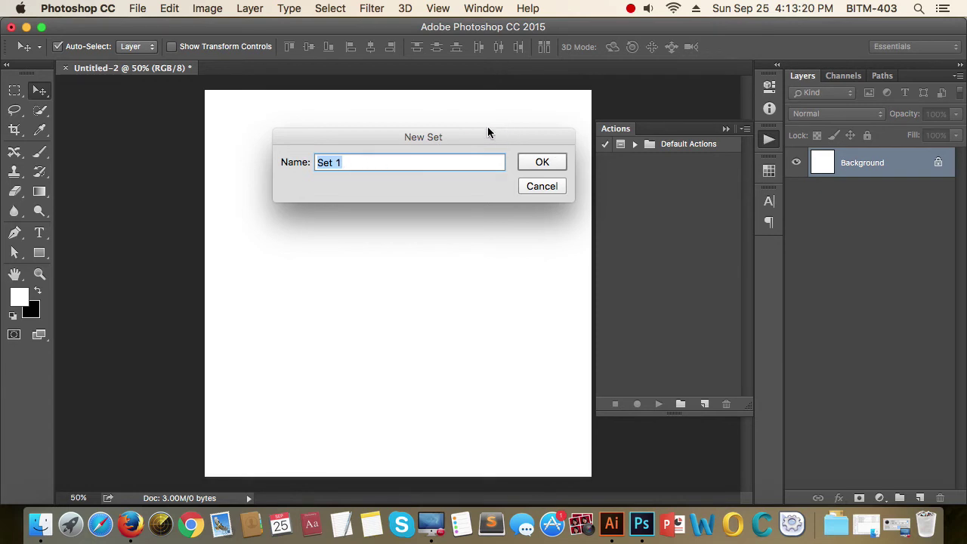
type("Batch ")
type("22")
key("Return")
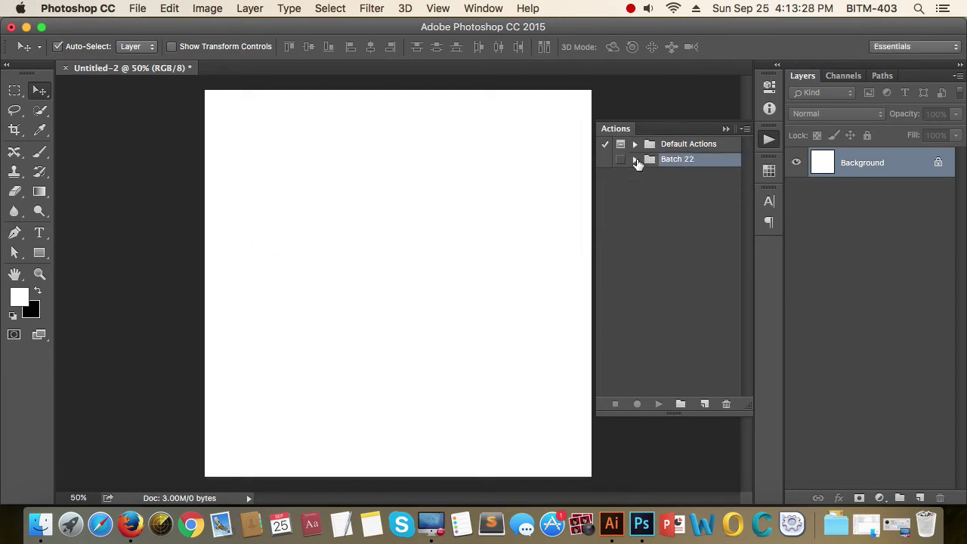
Start a new action named 'Document', keeping Batch 22 as its set after trying Default Actions.
left_click(704, 405)
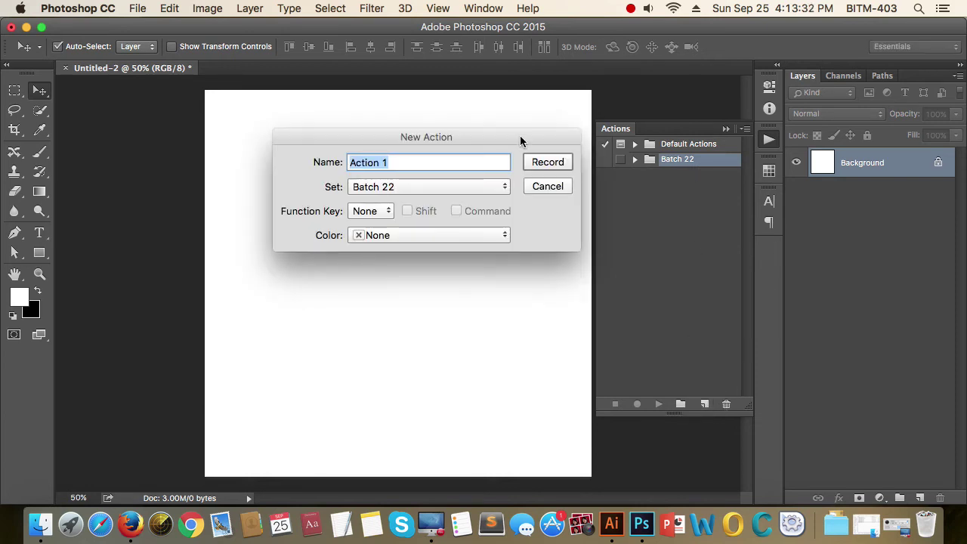
left_click_drag(520, 138, 521, 128)
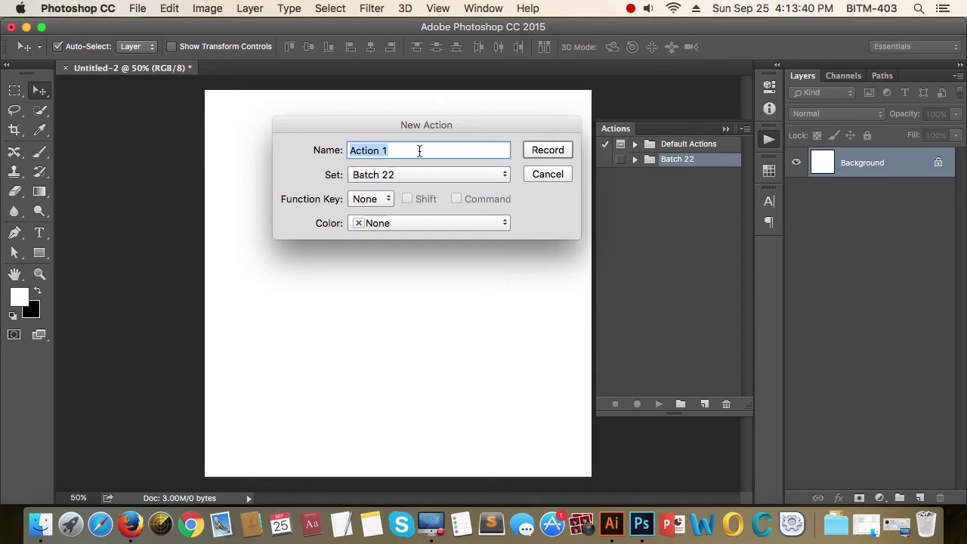
type("Docum")
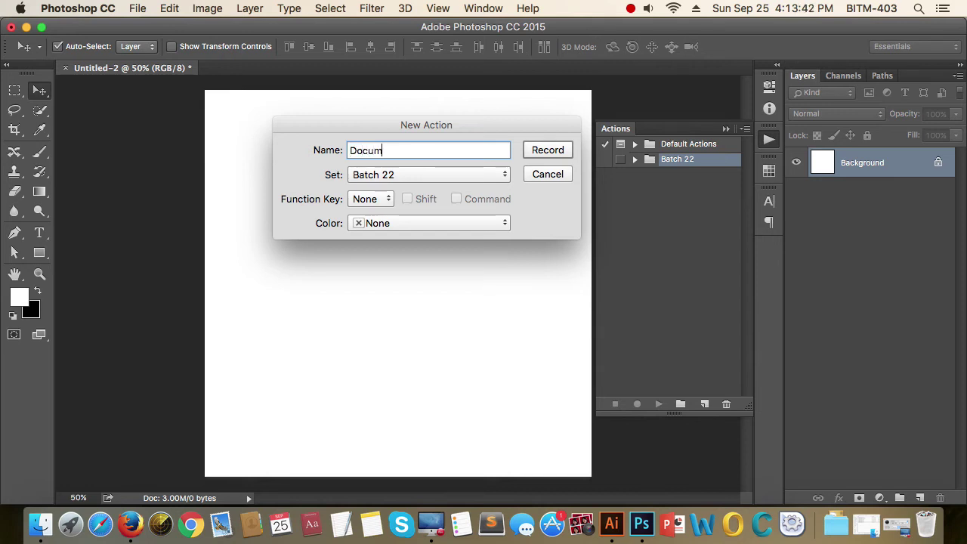
type("ent")
left_click(507, 175)
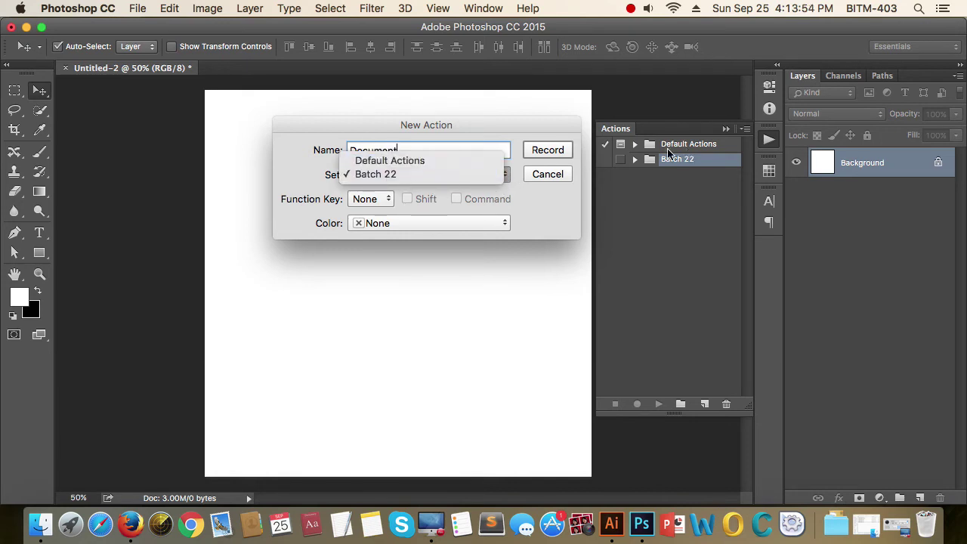
left_click(407, 162)
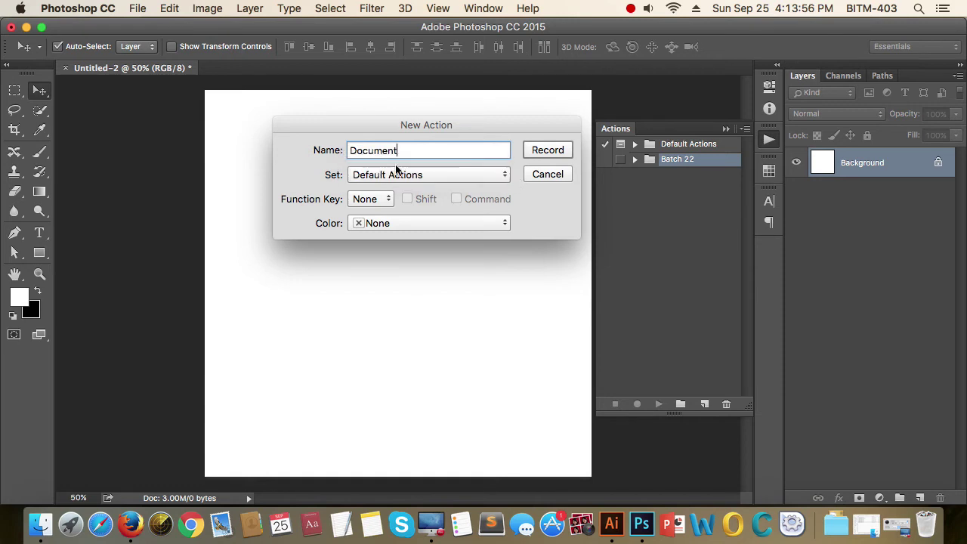
left_click(503, 174)
left_click(435, 189)
Give the Document action shortcut F2 with Shift and Command, colour it red, and record.
left_click(387, 199)
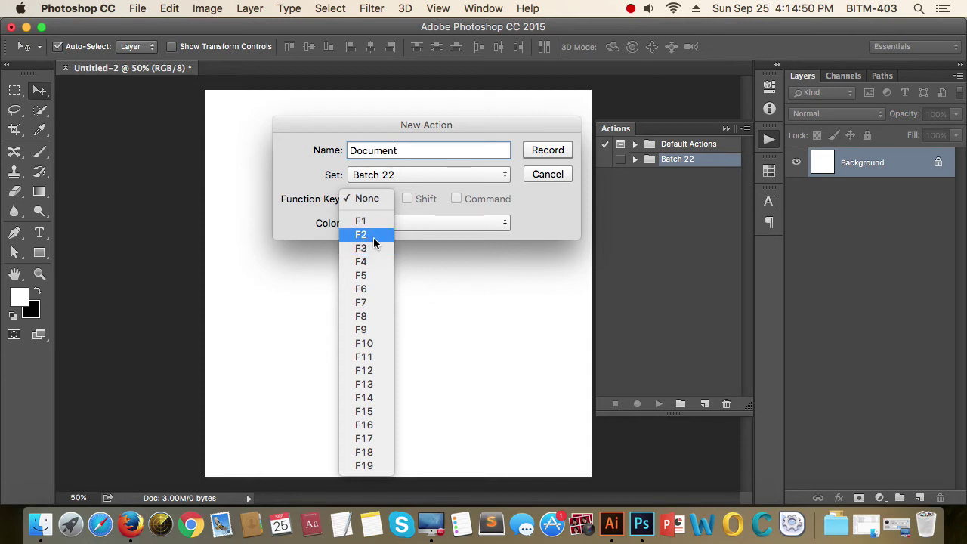
left_click(374, 235)
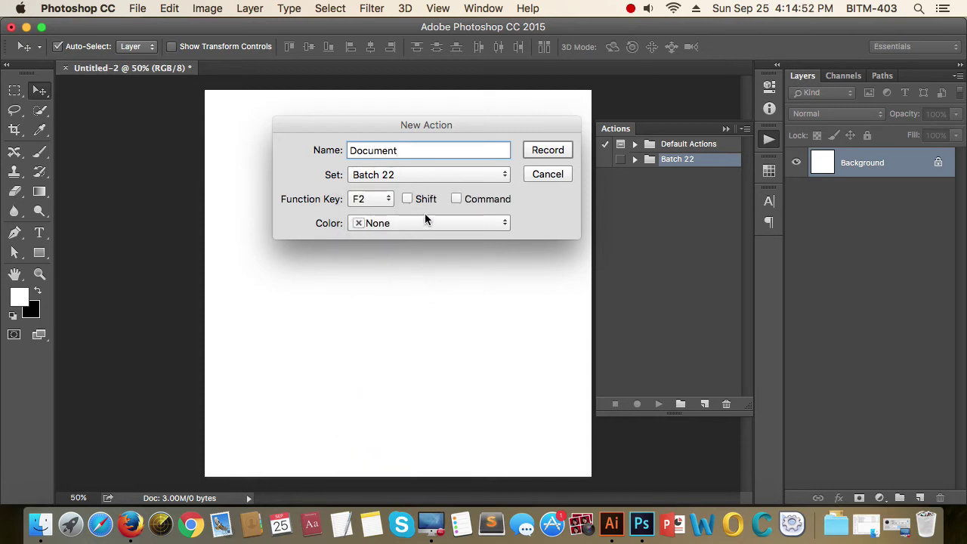
left_click(409, 198)
left_click(505, 223)
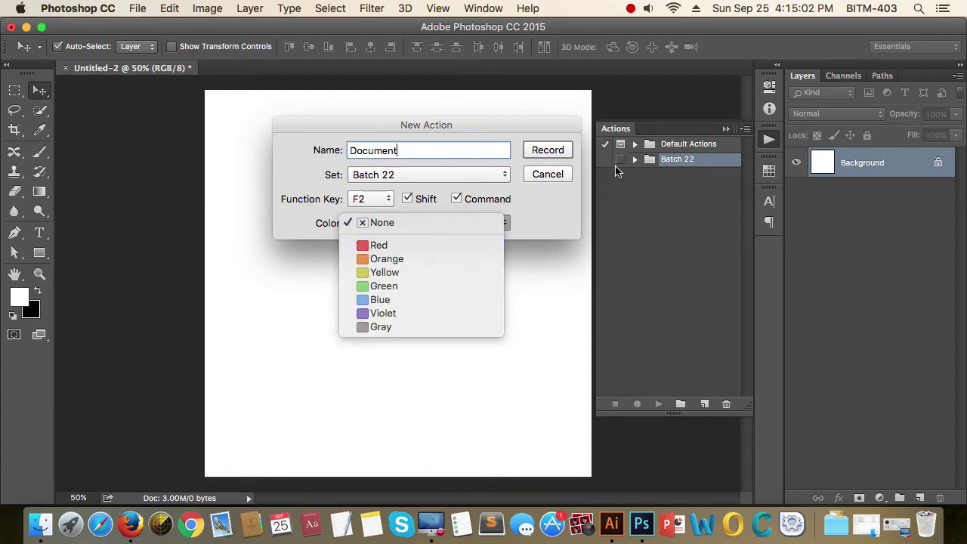
left_click(408, 245)
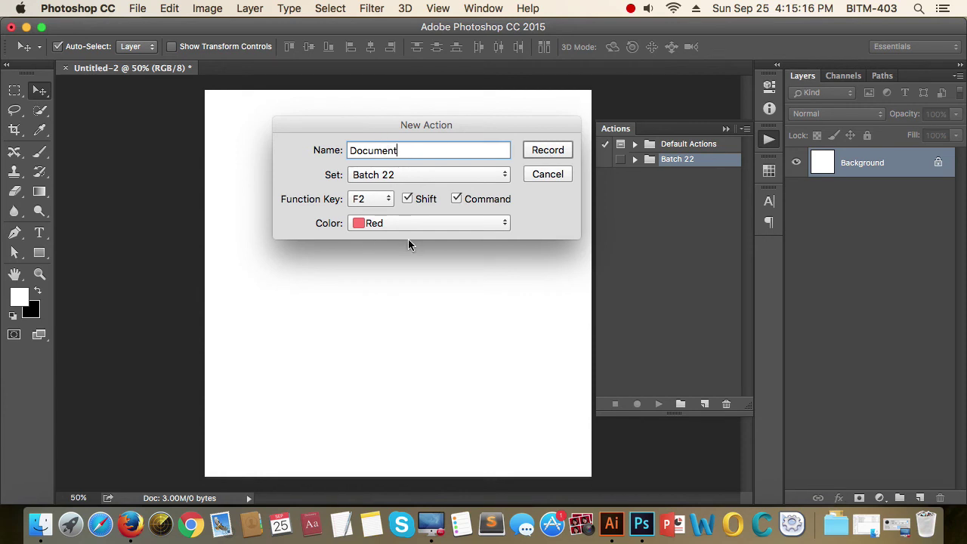
left_click(545, 152)
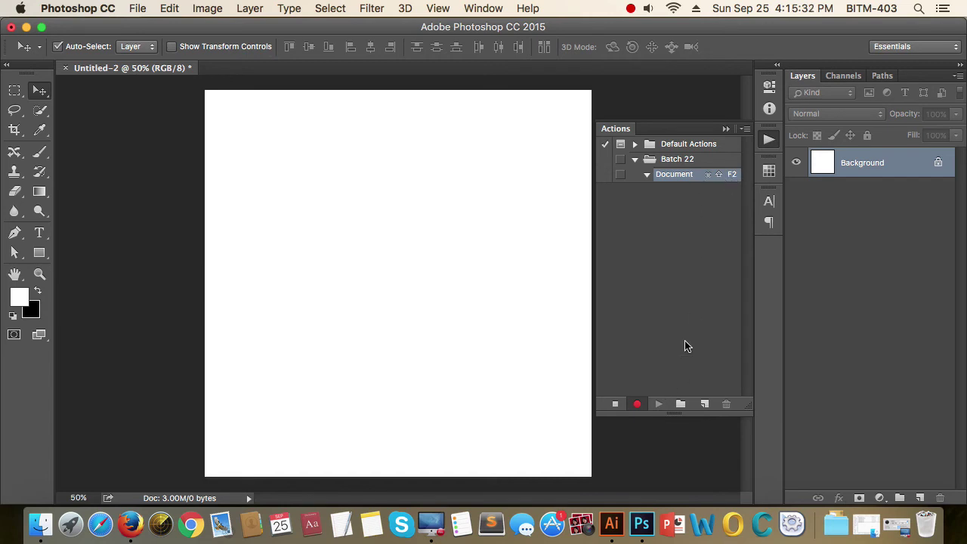
Begin recording steps into the Document action.
left_click(637, 405)
Create a new document 1920 px wide, 2000 px high, at 72 pixels/inch.
key("super+n")
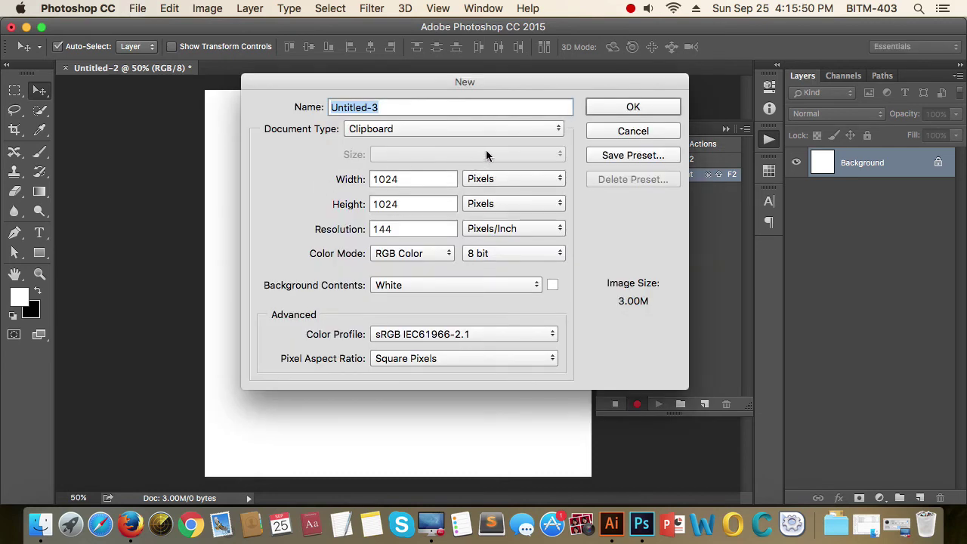
left_click_drag(511, 90, 410, 79)
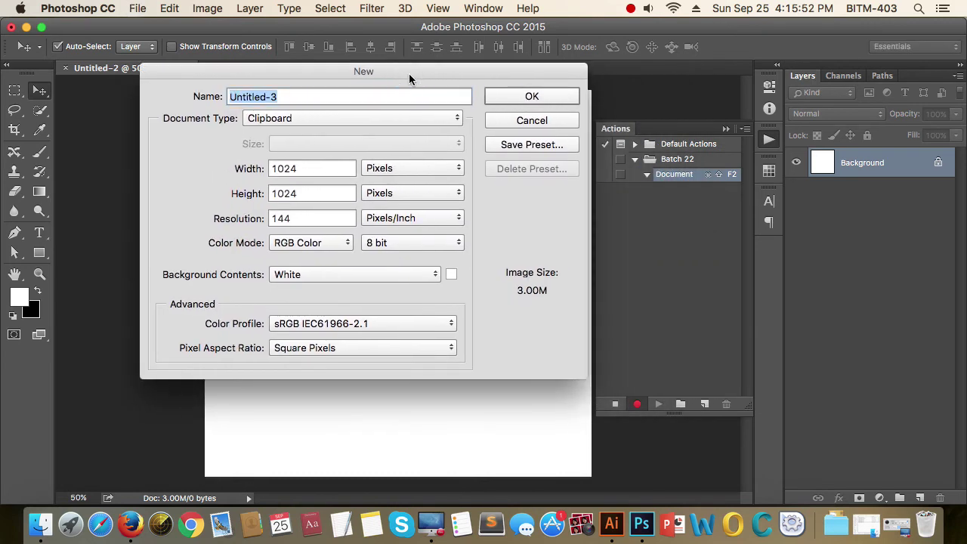
left_click(243, 168)
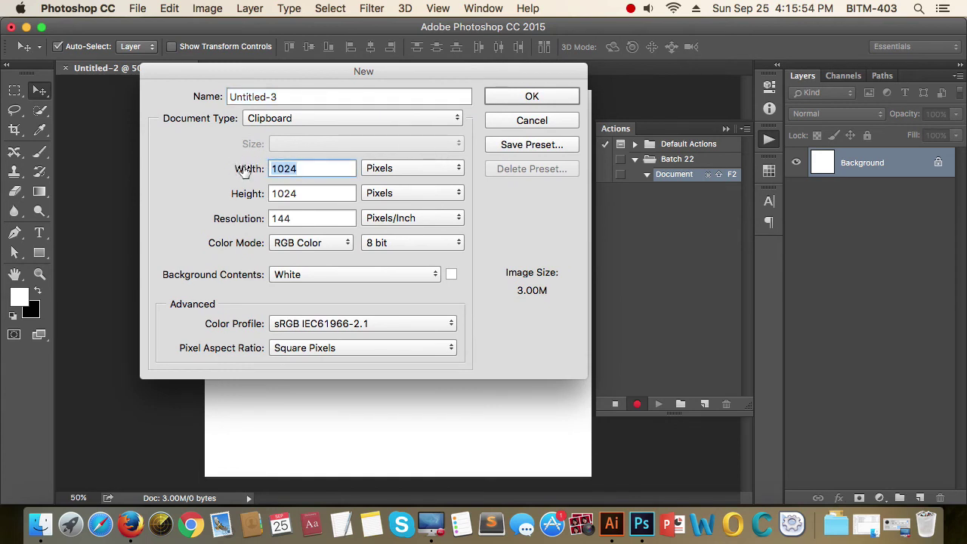
type("1920")
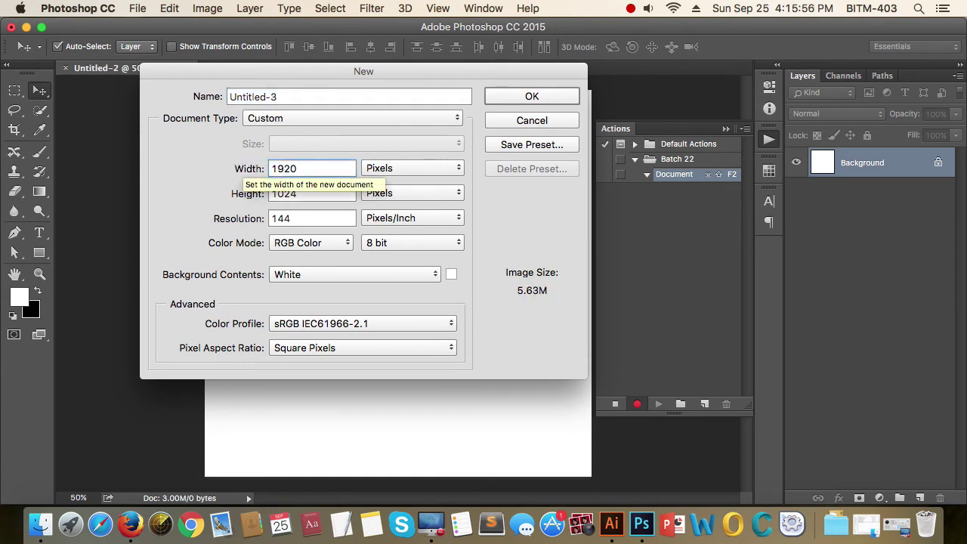
key("Tab")
left_click(254, 194)
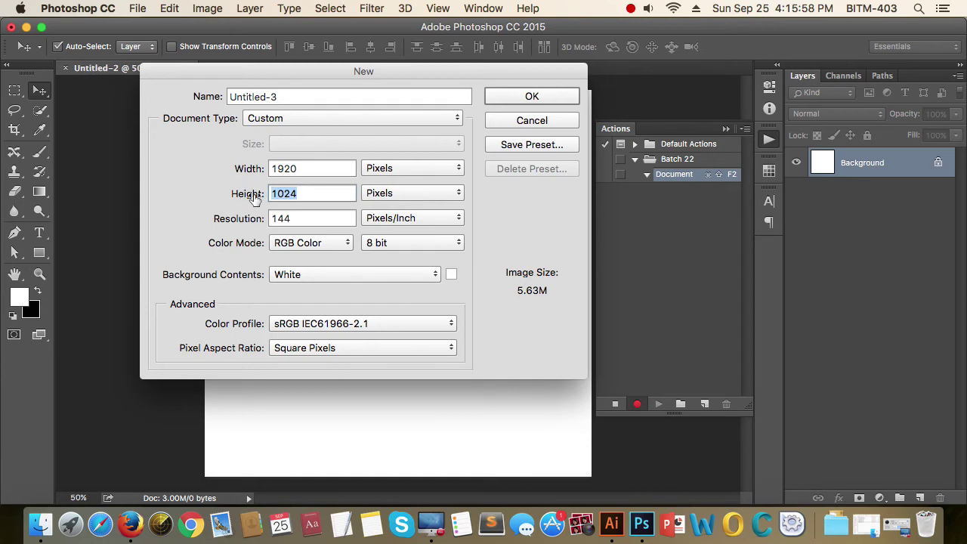
type("2000")
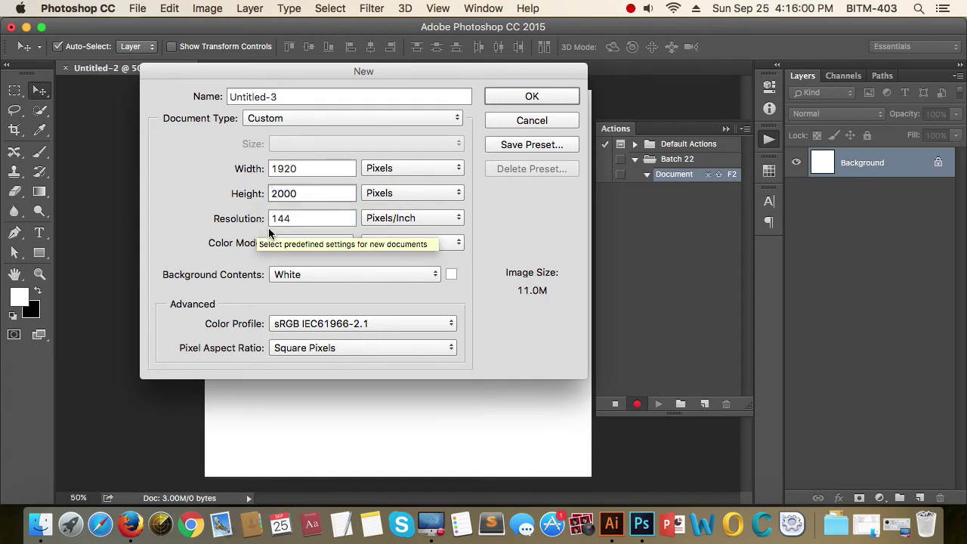
left_click(212, 218)
type("72")
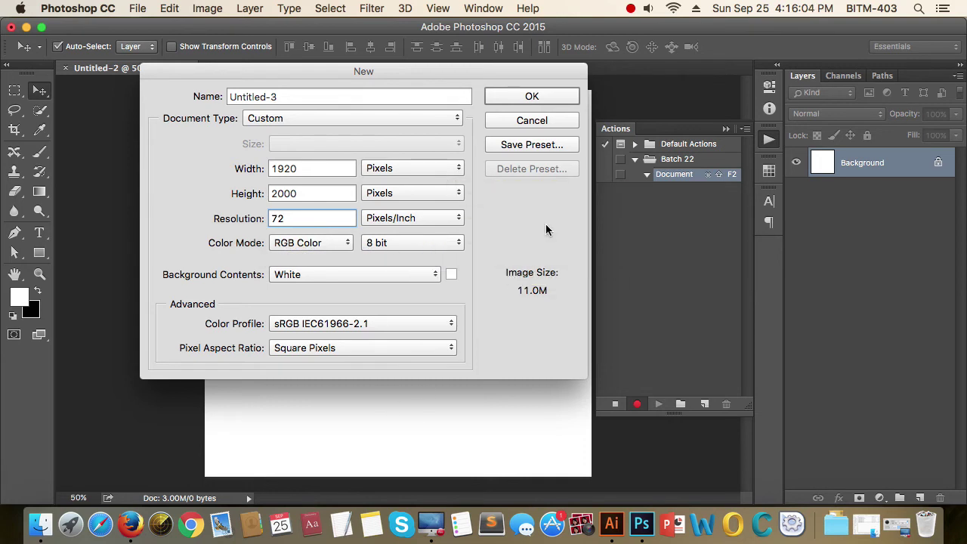
left_click(562, 102)
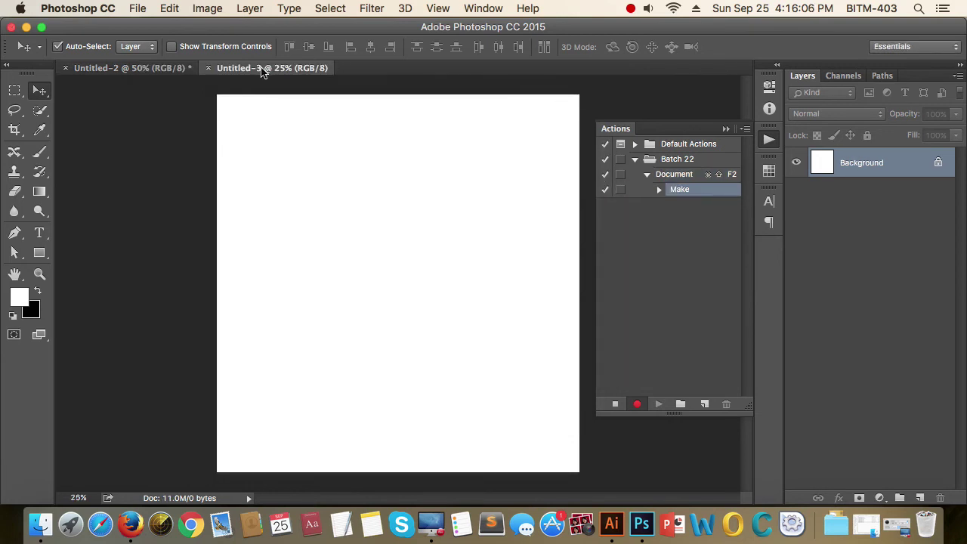
left_click(658, 190)
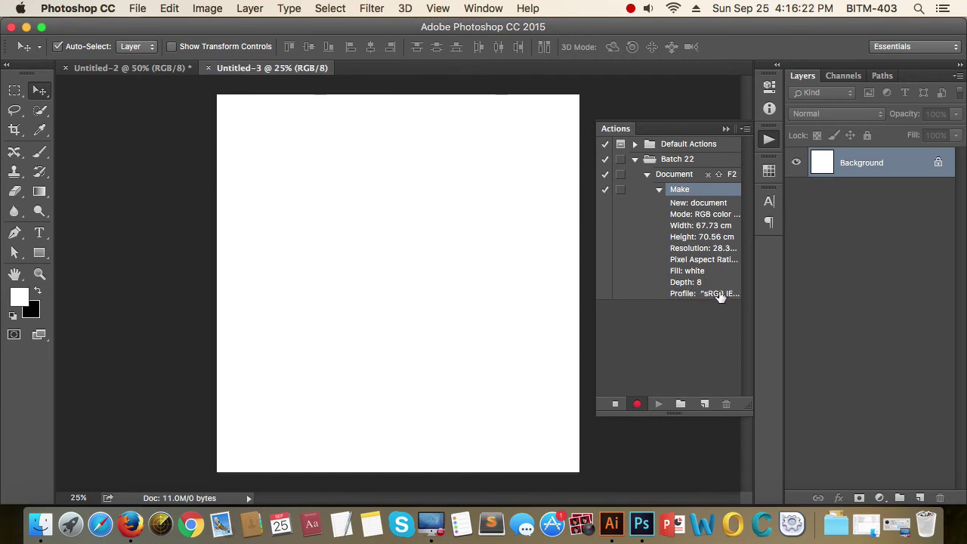
left_click(659, 190)
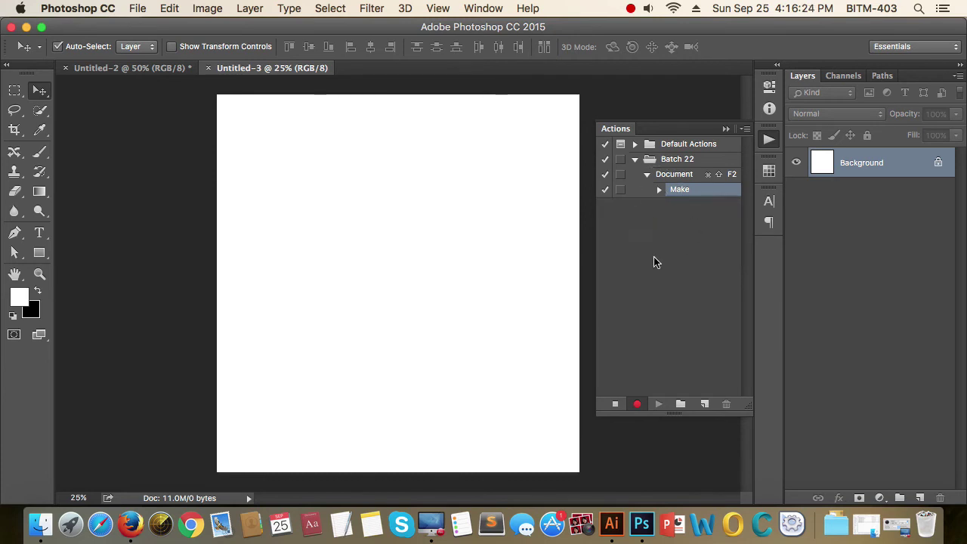
Draw a rectangle in the canvas's upper left and fill it yellow.
left_click(35, 255)
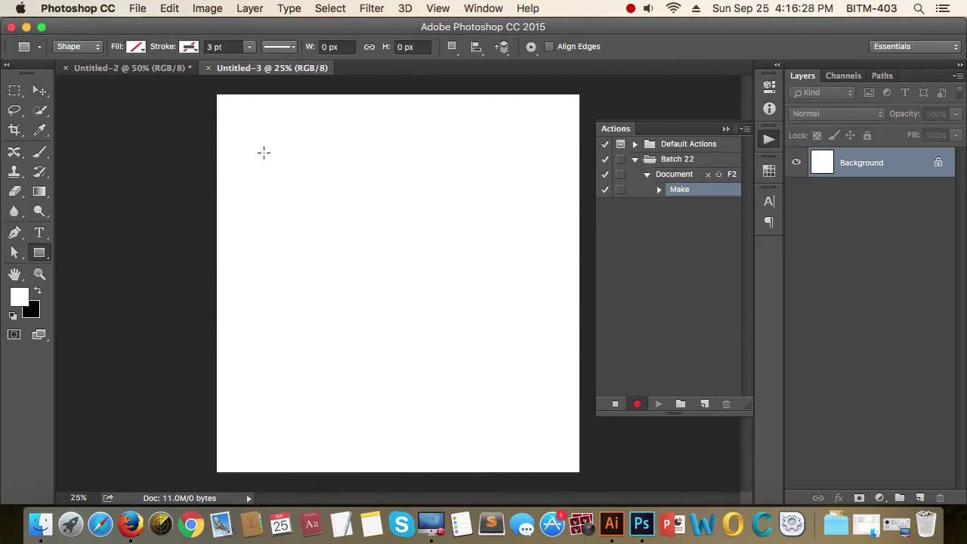
mouse_move(264, 153)
left_mouse_down()
mouse_move(386, 294)
mouse_move(393, 290)
left_mouse_up()
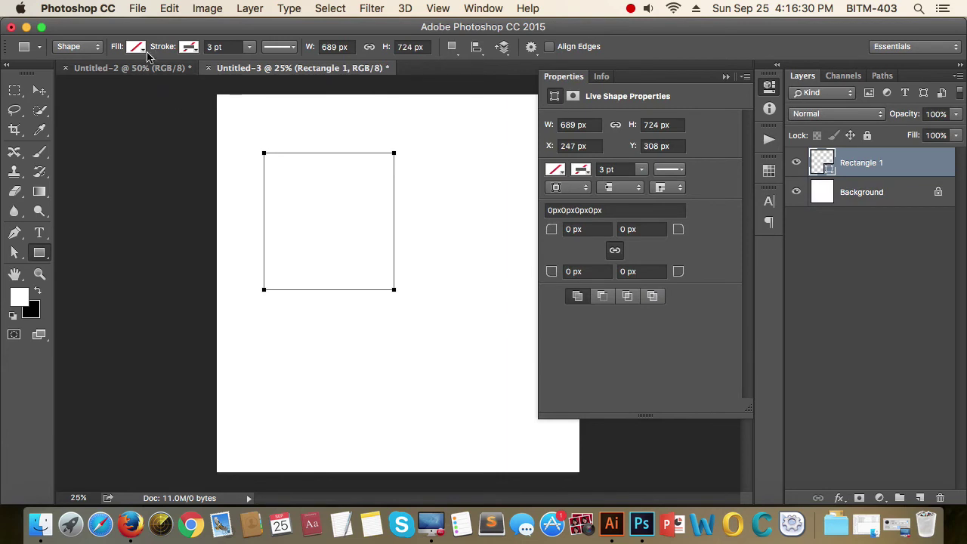
left_click(137, 48)
left_click(101, 80)
left_click(40, 91)
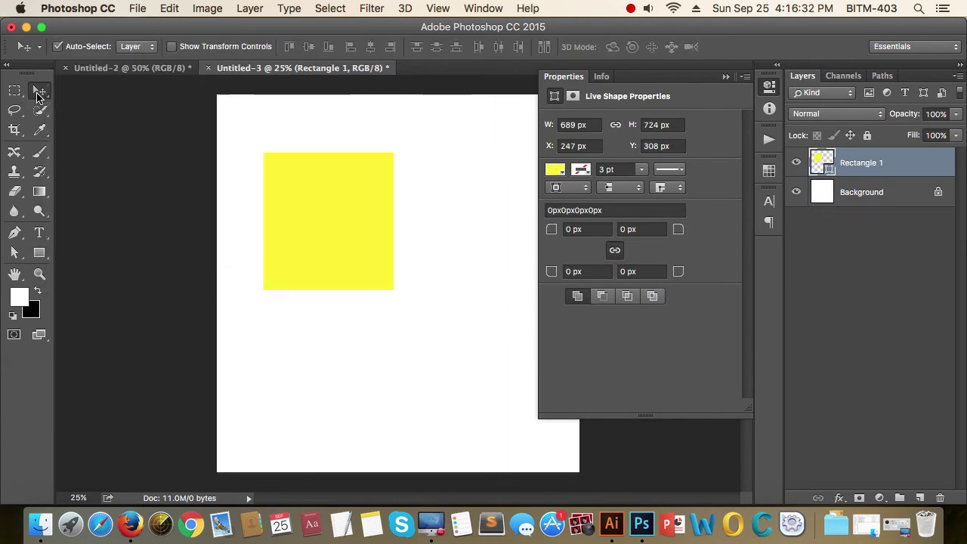
left_click(723, 77)
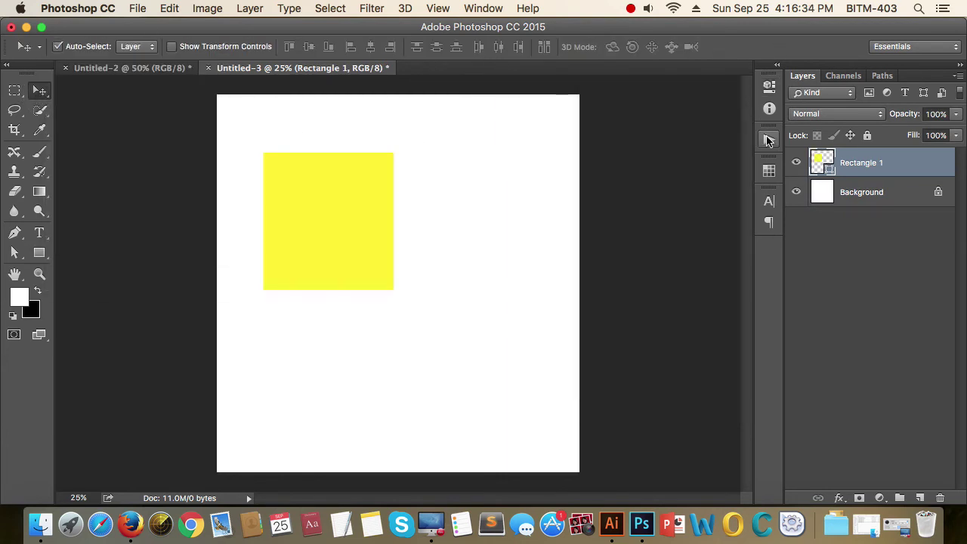
Inspect the recorded Set current fill layer and Make fill layer steps in the Actions panel.
left_click(769, 139)
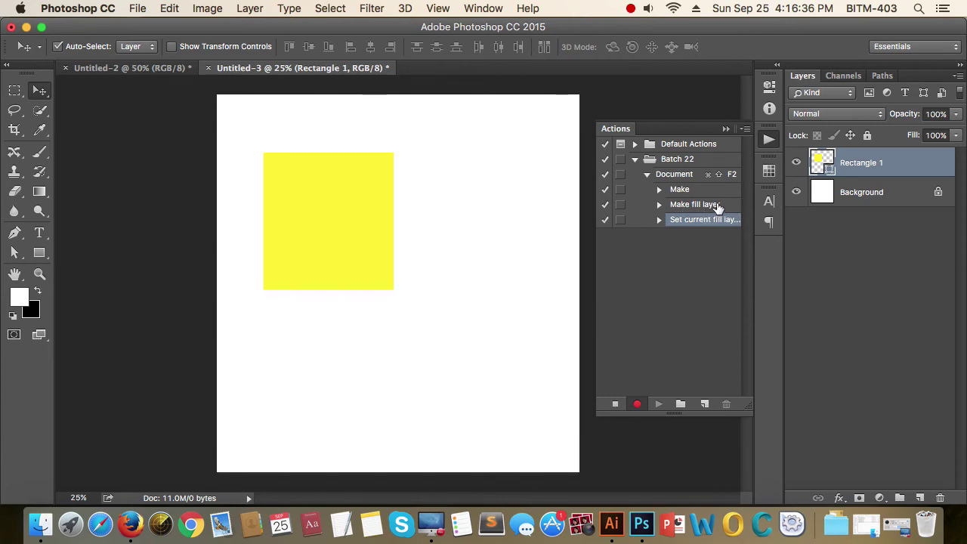
left_click(659, 220)
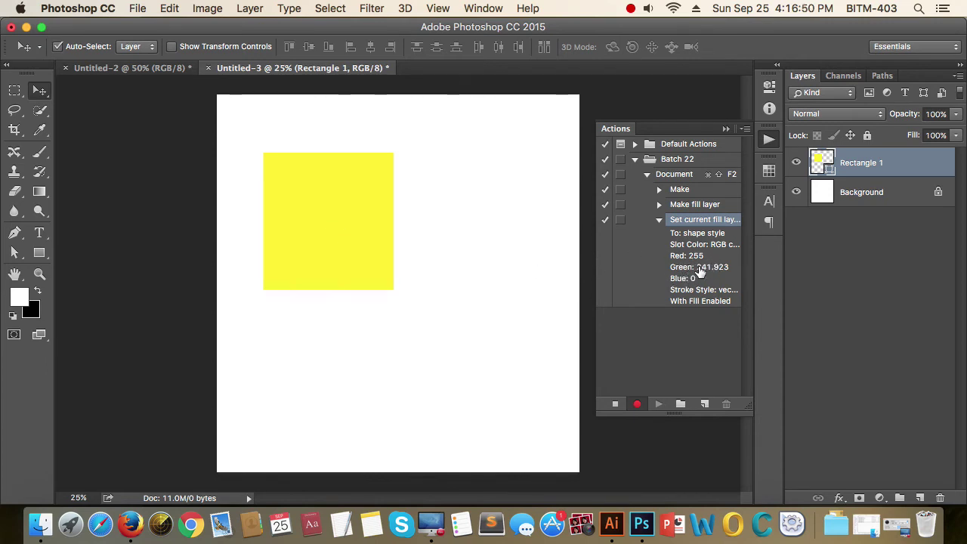
left_click(659, 219)
left_click(659, 204)
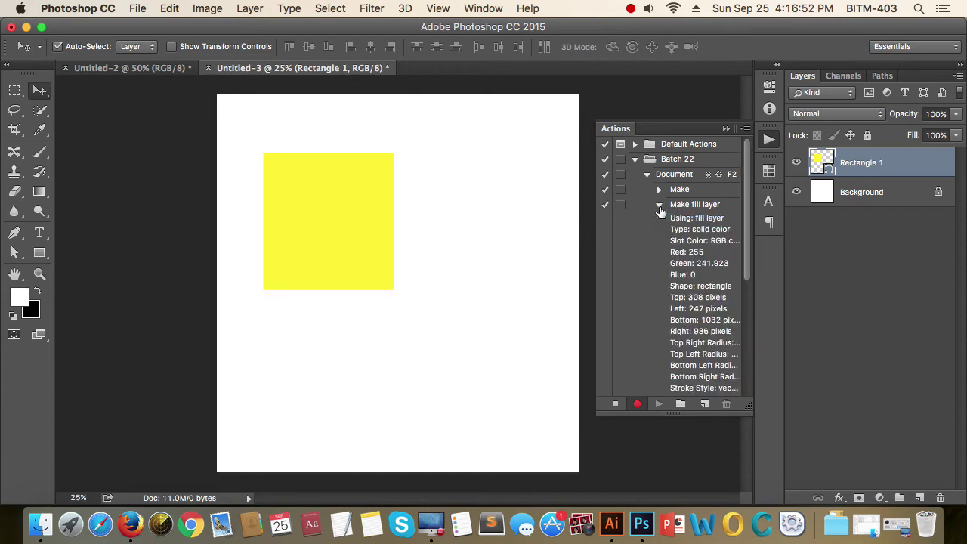
left_click(659, 205)
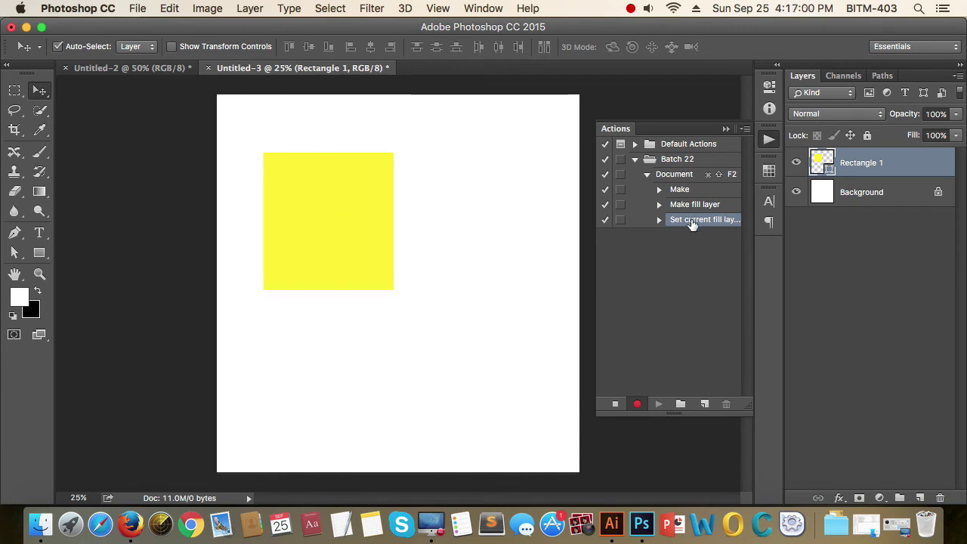
Drag the yellow square to the canvas centre, stop recording, and collapse the Document action.
left_click_drag(318, 209, 392, 257)
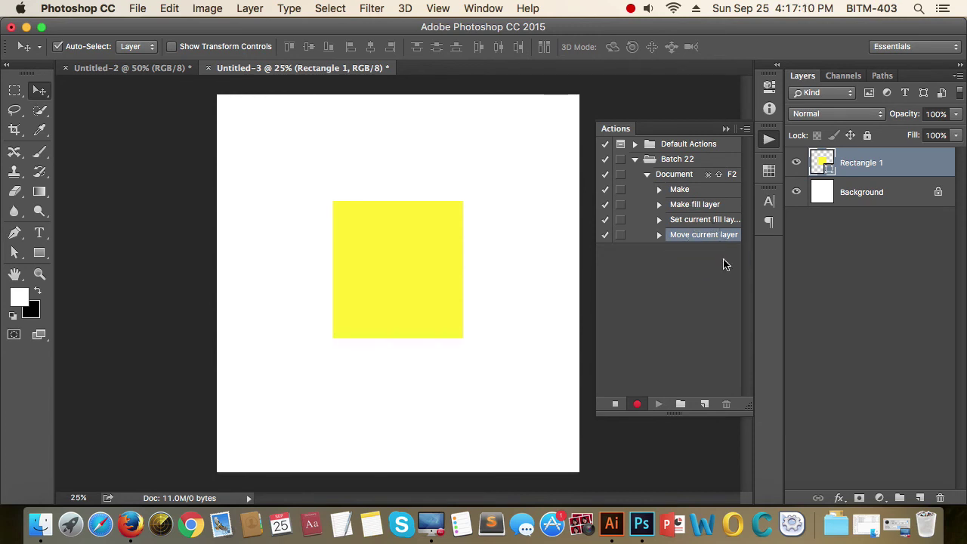
left_click(616, 405)
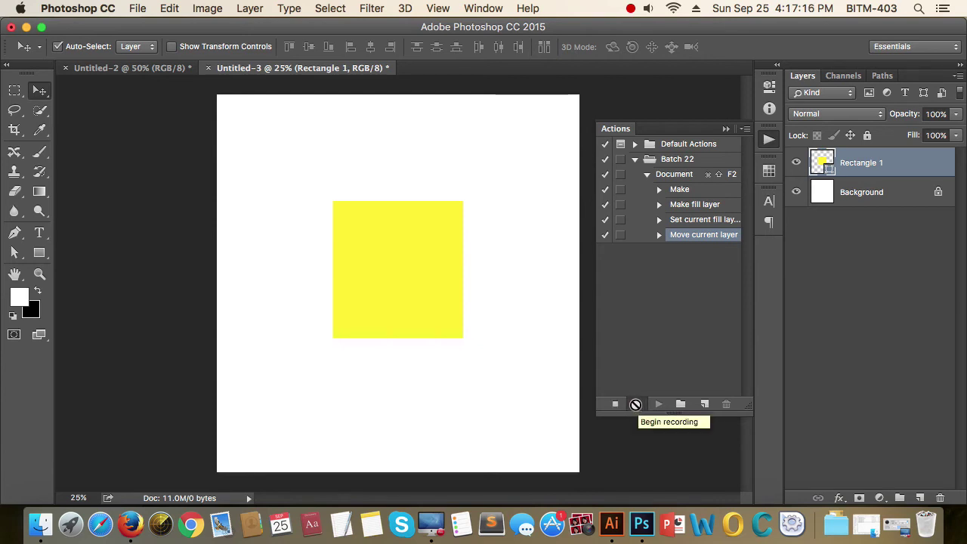
left_click(636, 405)
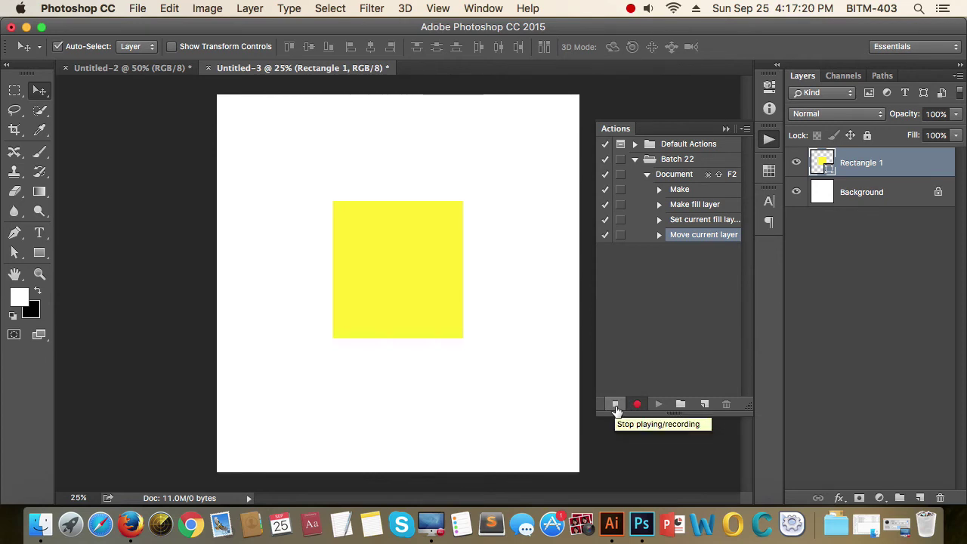
left_click(615, 405)
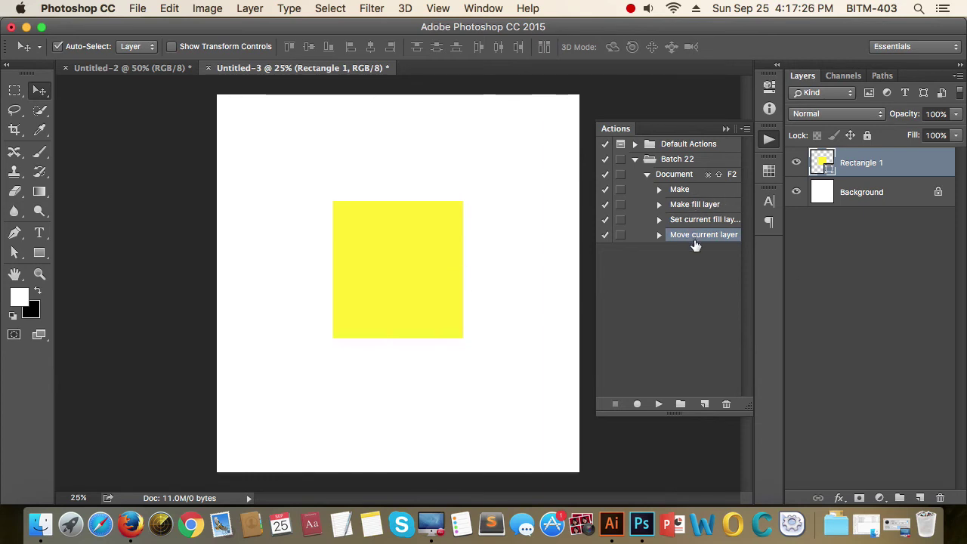
left_click(647, 174)
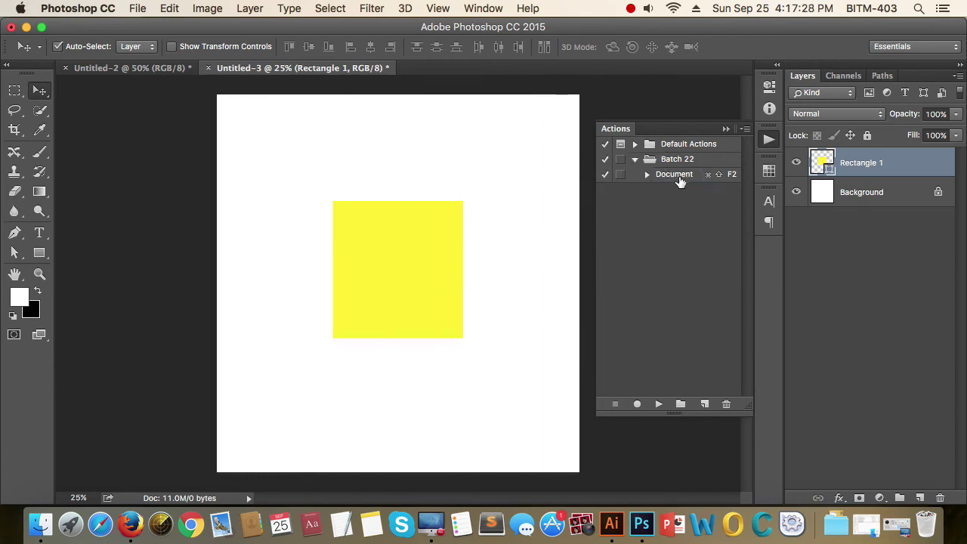
Discard the Untitled-3 test document without saving, leaving the blank Untitled-2 document.
left_click(680, 175)
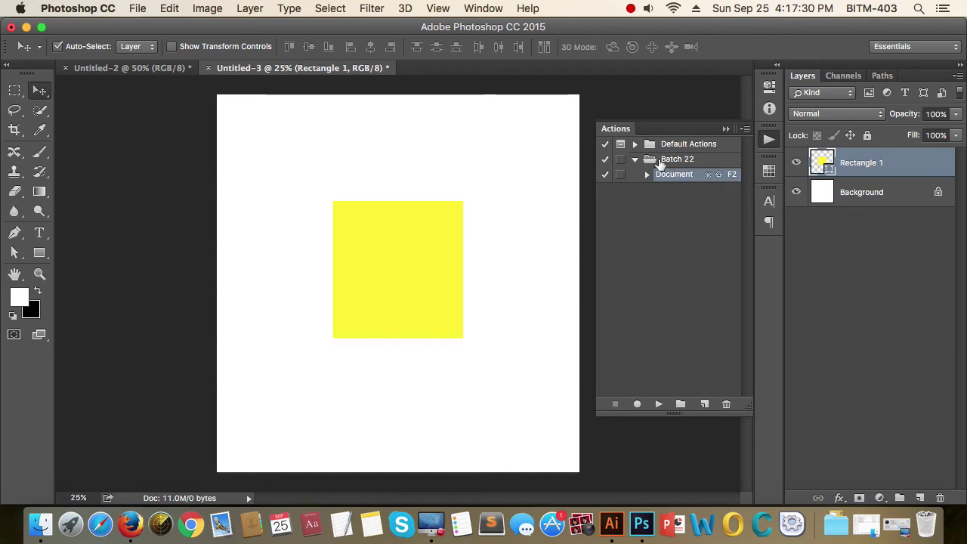
left_click(208, 67)
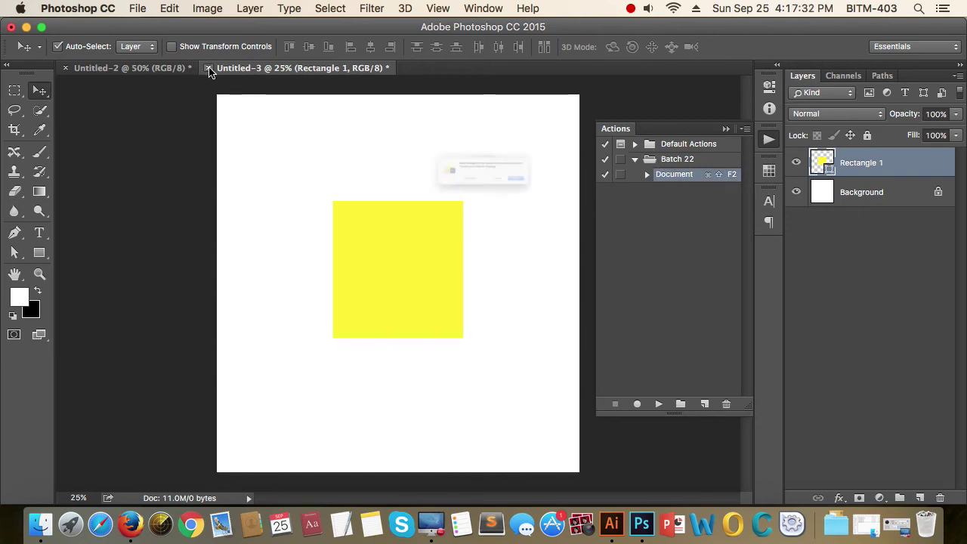
left_click(421, 205)
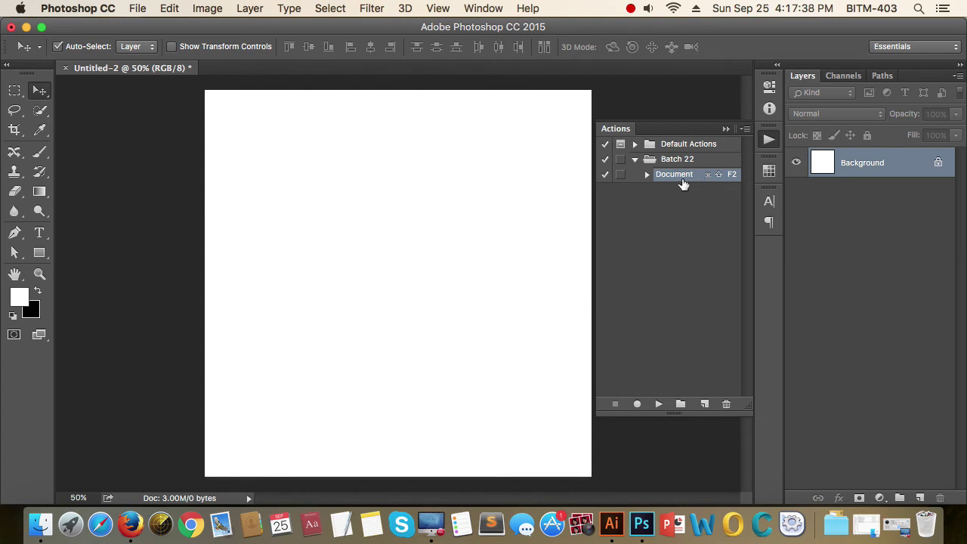
Play the Document action to build a new document, briefly expanding its steps.
left_click(658, 404)
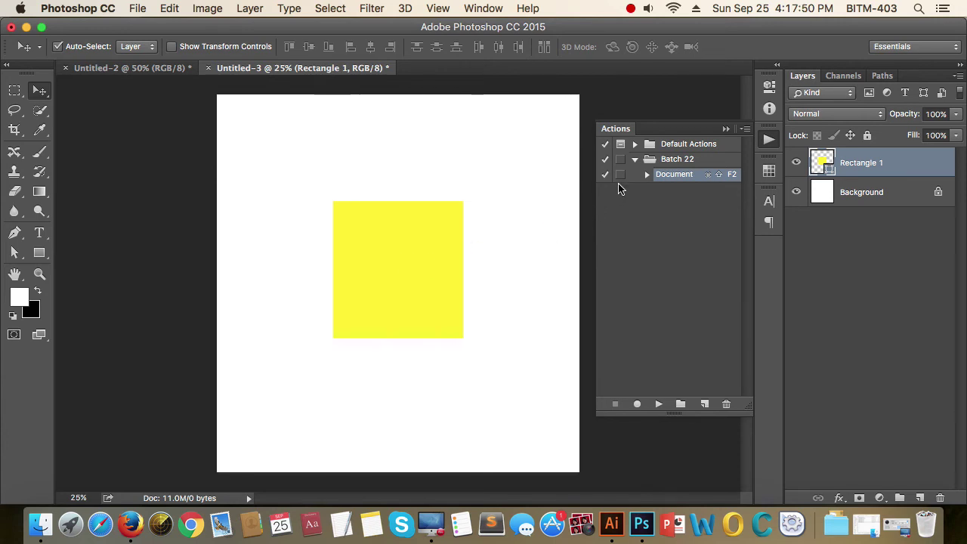
left_click(647, 175)
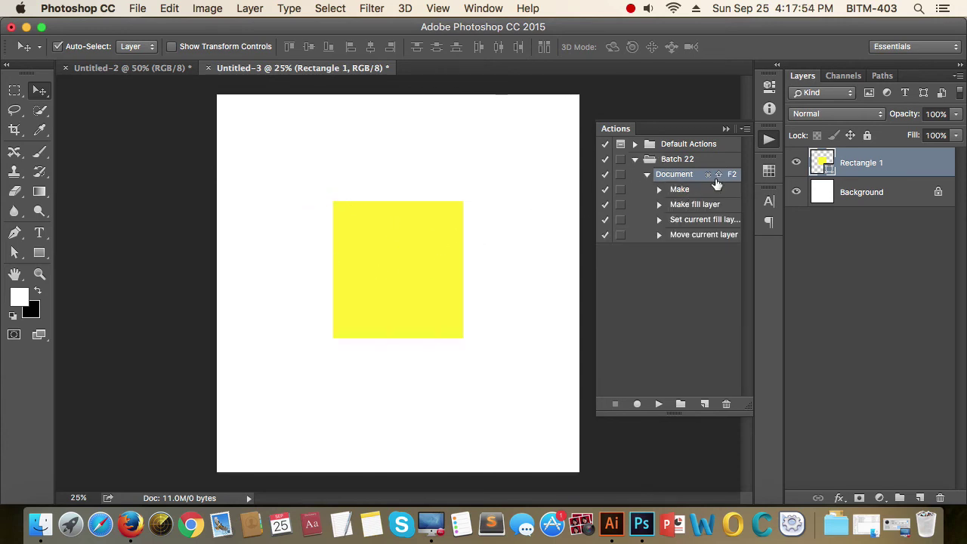
left_click(648, 176)
left_click(673, 244)
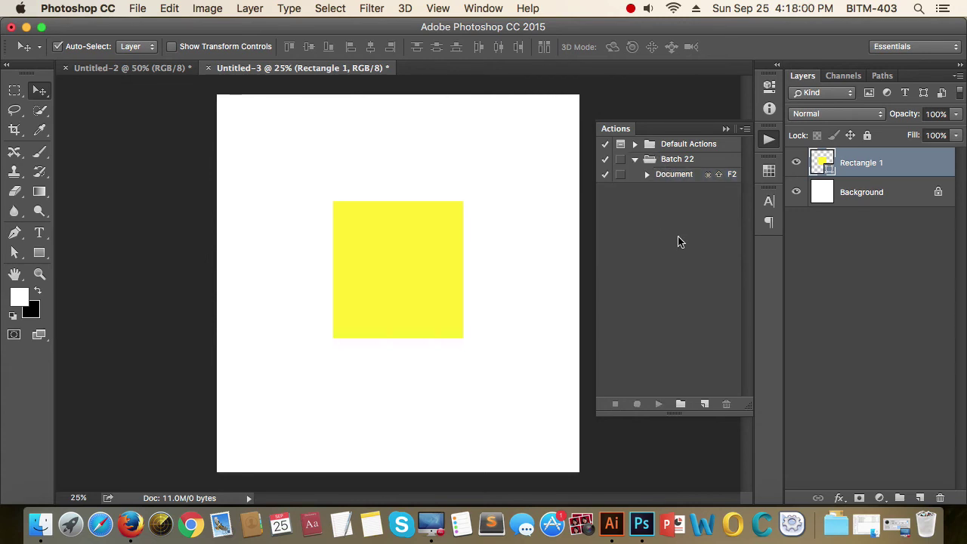
Discard Untitled-3, rerun the Document action with its shortcut, and expand its recorded steps.
left_click(208, 69)
left_click(445, 206)
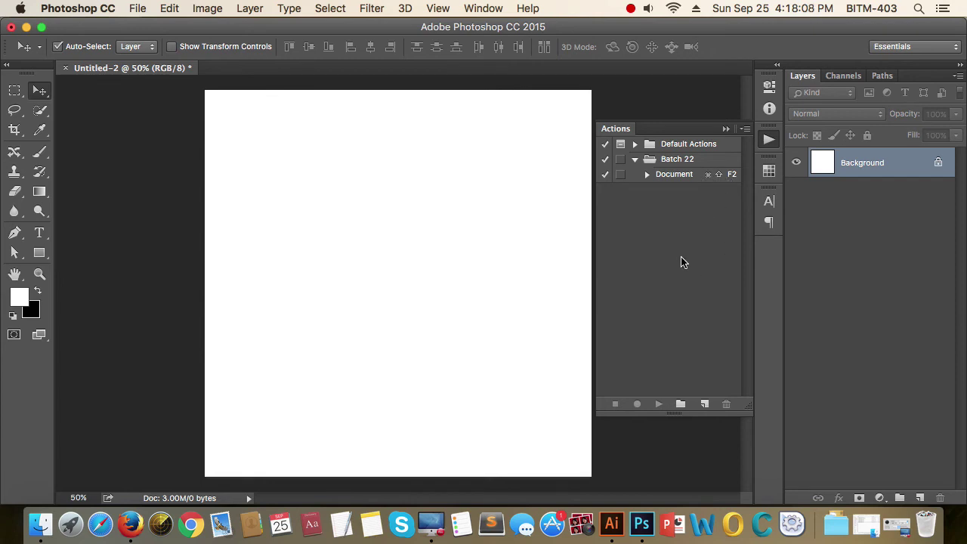
key("super+shift+F2")
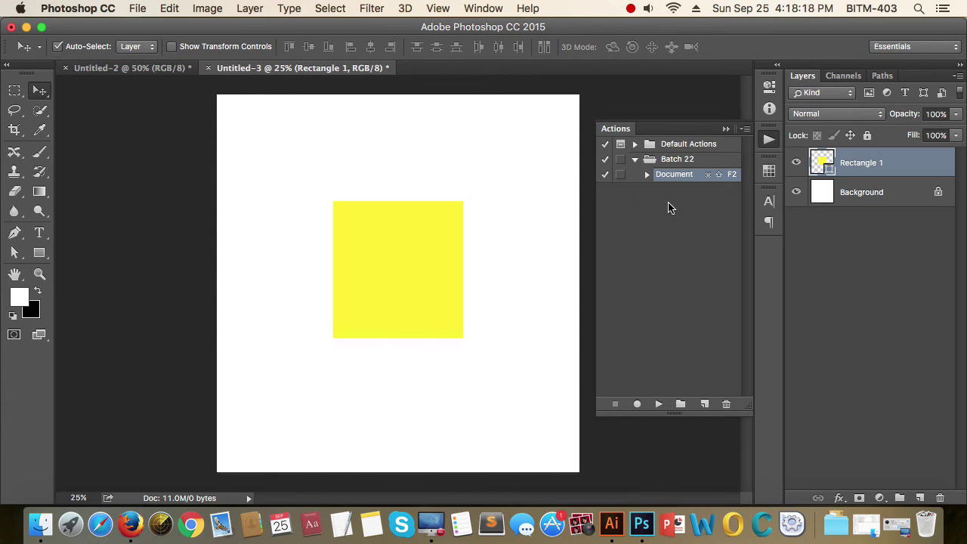
left_click(647, 176)
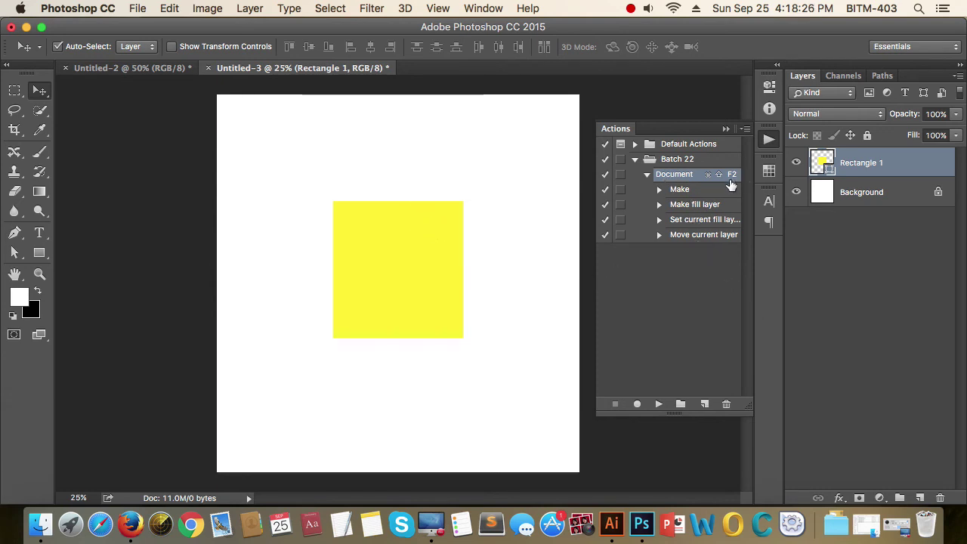
Record moving the yellow square to the upper left as new Document action steps.
left_click(637, 404)
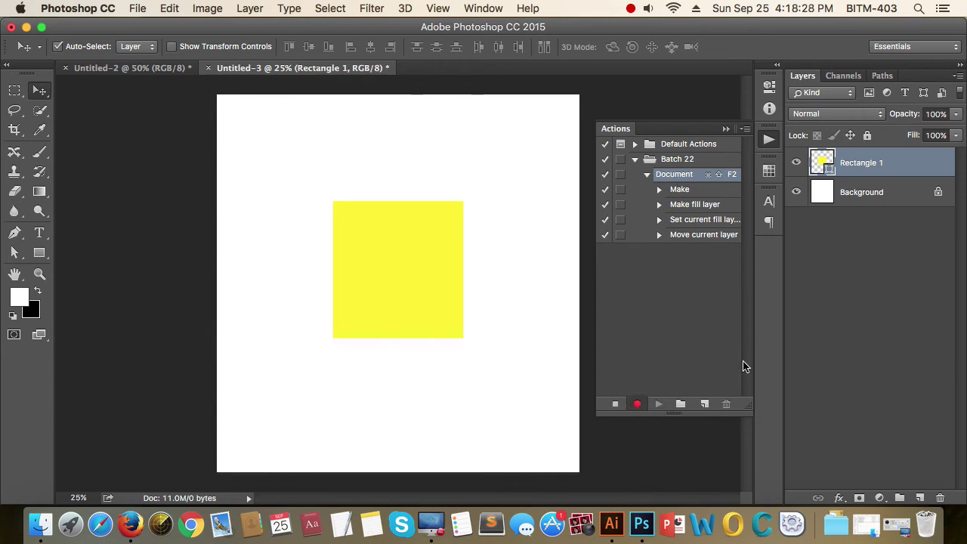
mouse_move(401, 287)
left_mouse_down()
mouse_move(317, 206)
mouse_move(459, 336)
left_mouse_up()
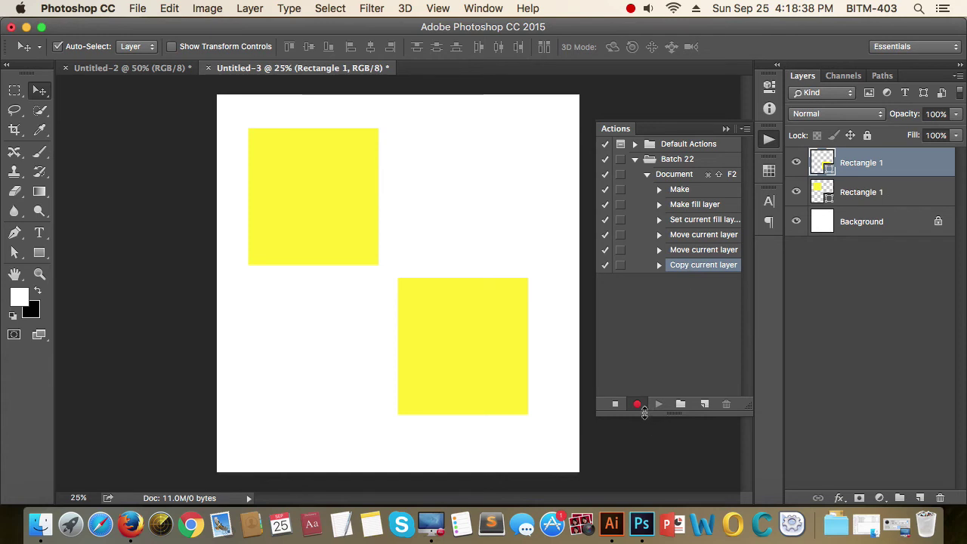
left_click(614, 405)
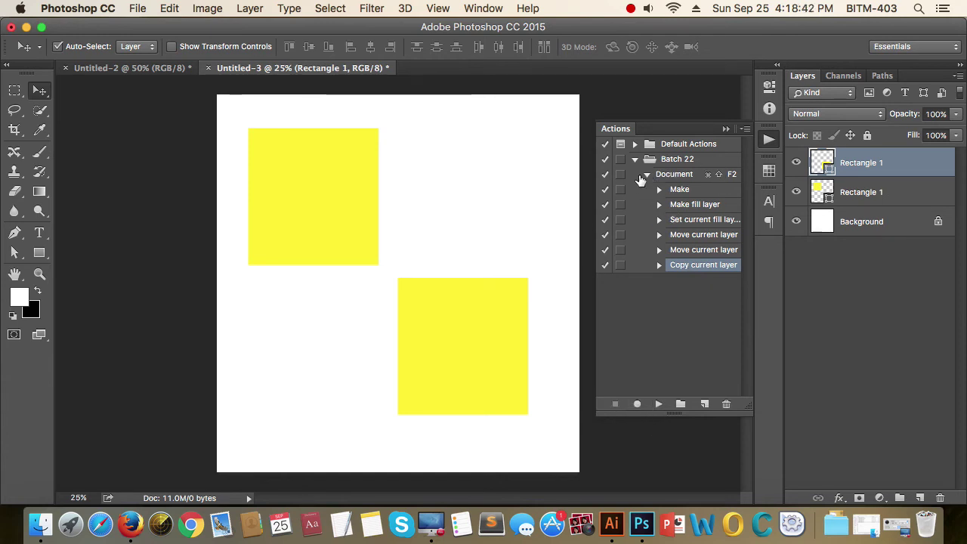
left_click(647, 175)
left_click(670, 179)
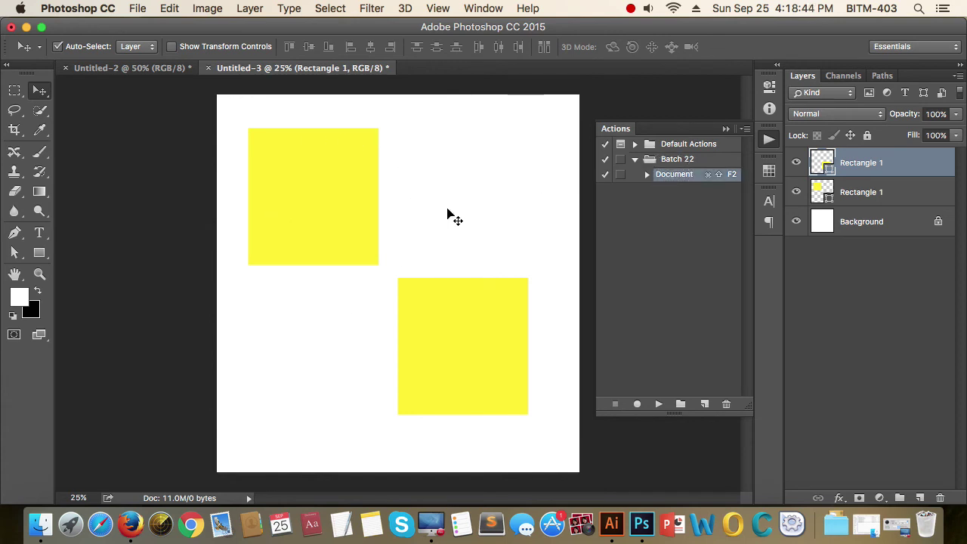
Discard Untitled-3 and replay the extended Document action to rebuild both yellow squares.
left_click(208, 68)
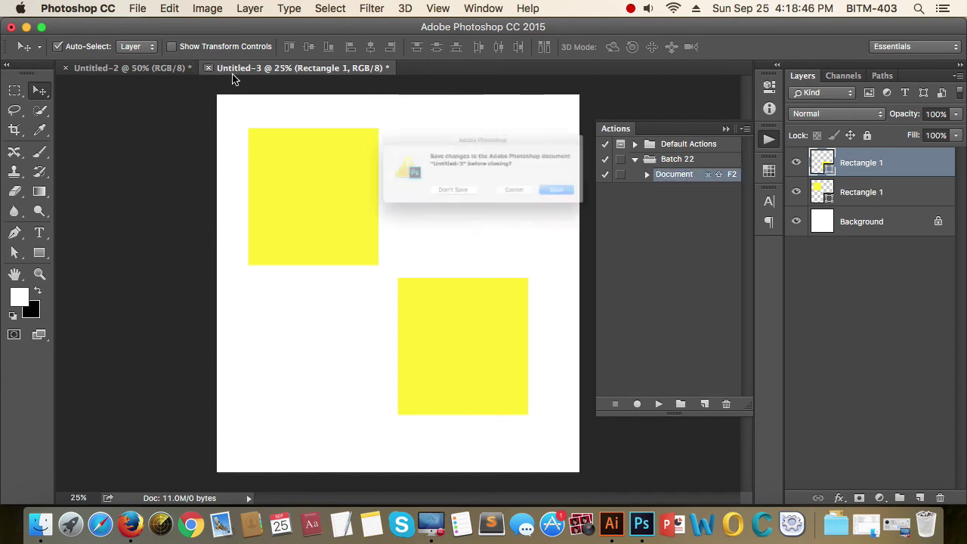
left_click(467, 205)
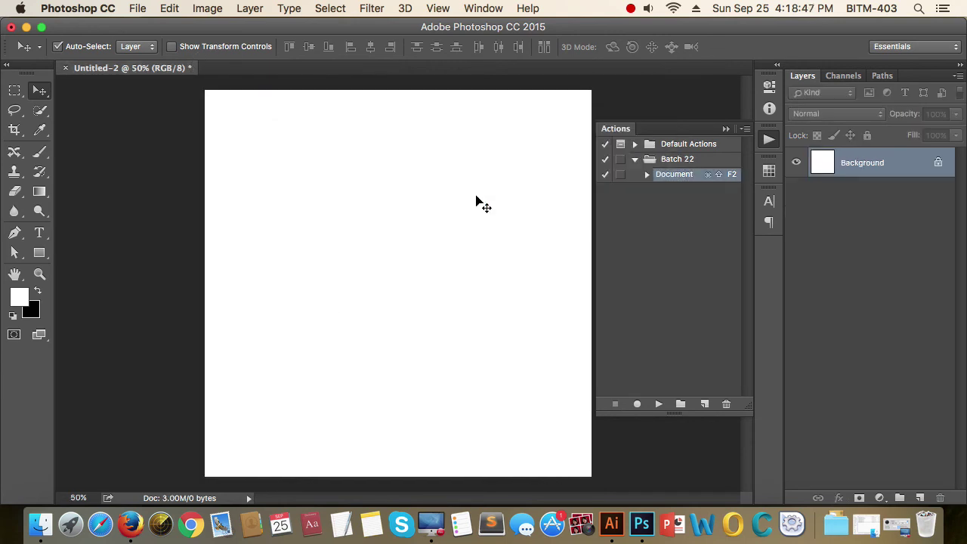
left_click(637, 405)
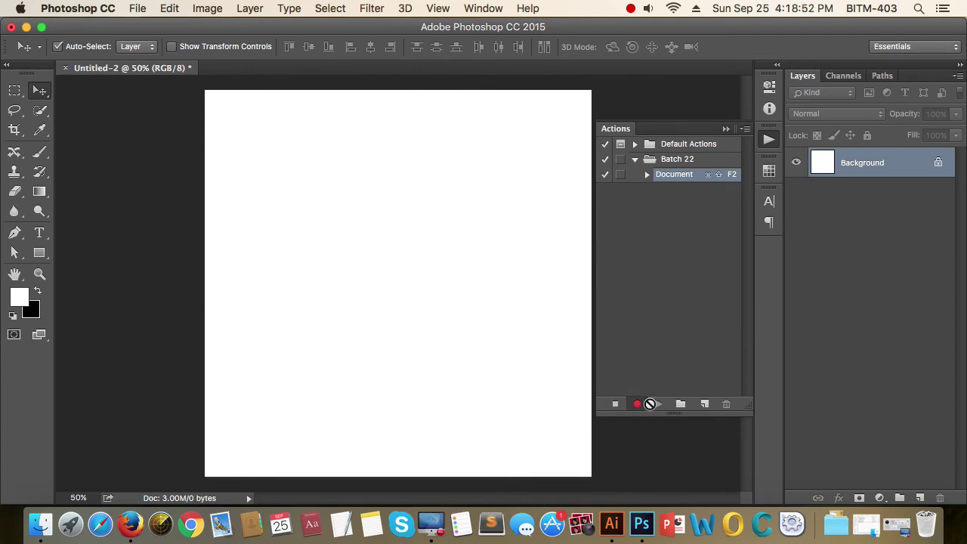
left_click(615, 405)
left_click(659, 404)
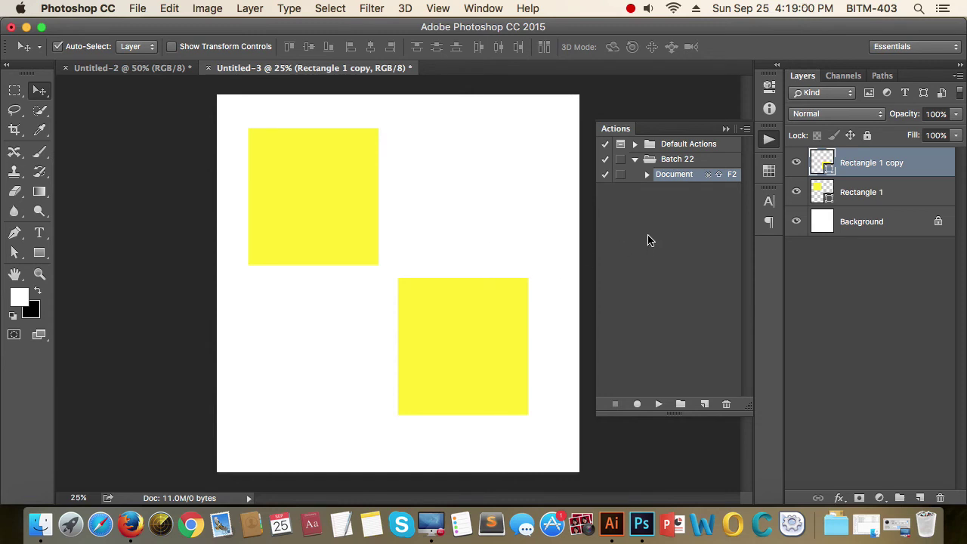
Delete the Move current layer and Copy current layer steps from the Document action.
left_click(647, 174)
left_click(695, 265)
left_click(702, 250)
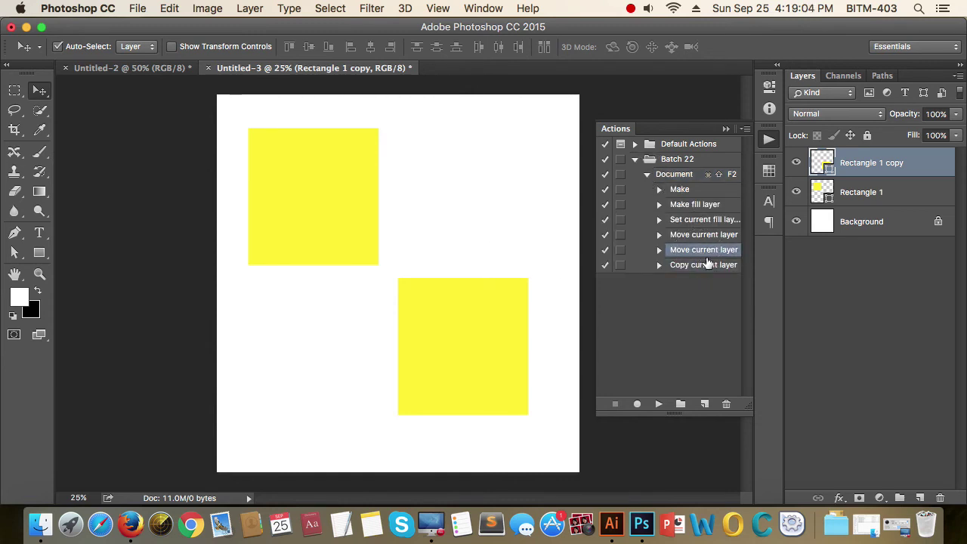
left_click(698, 264)
left_click(705, 251, "shift")
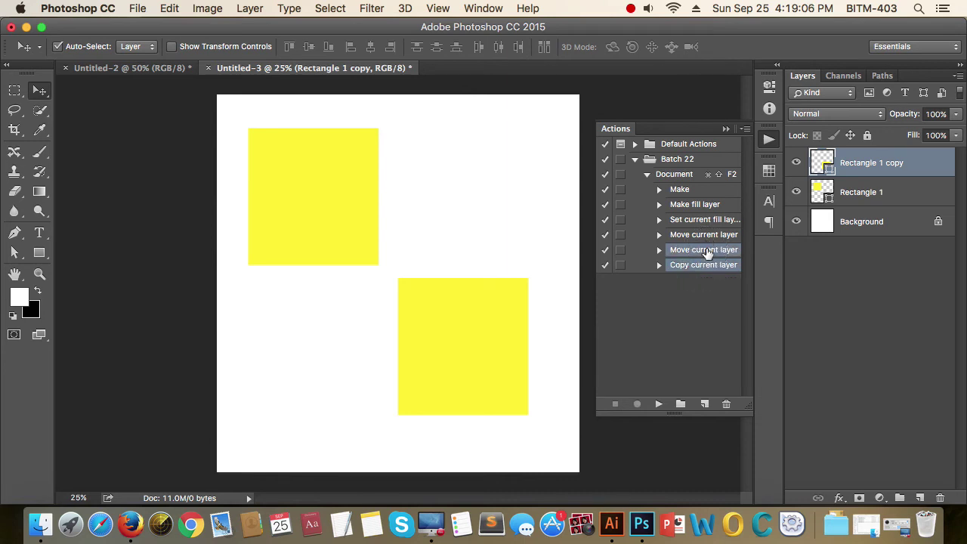
left_click(708, 235, "shift")
key("ctrl+z")
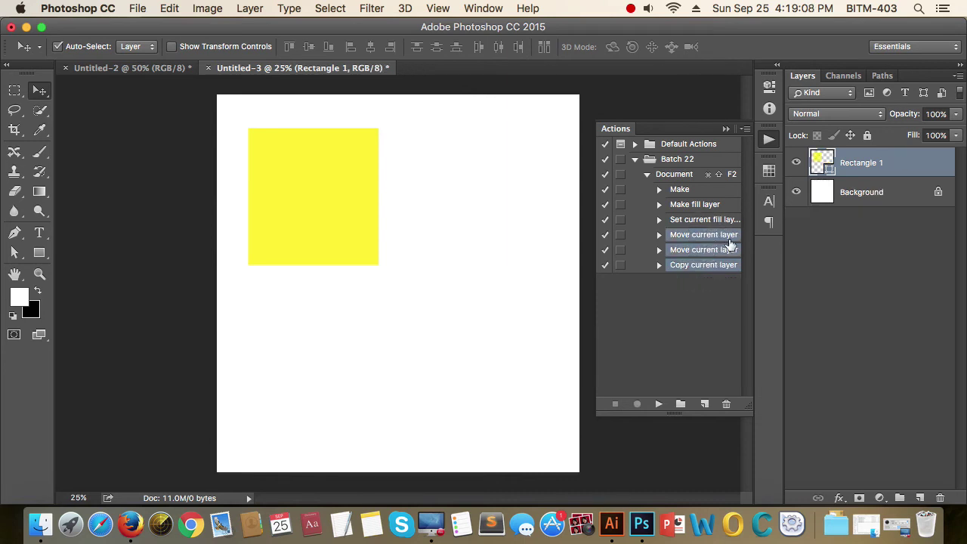
key("ctrl+z")
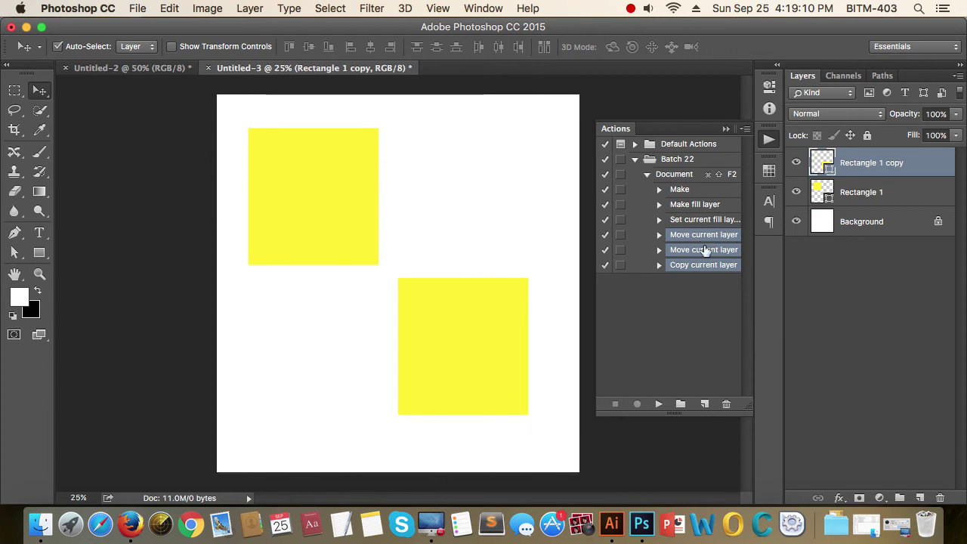
left_click(726, 405)
left_click(583, 210)
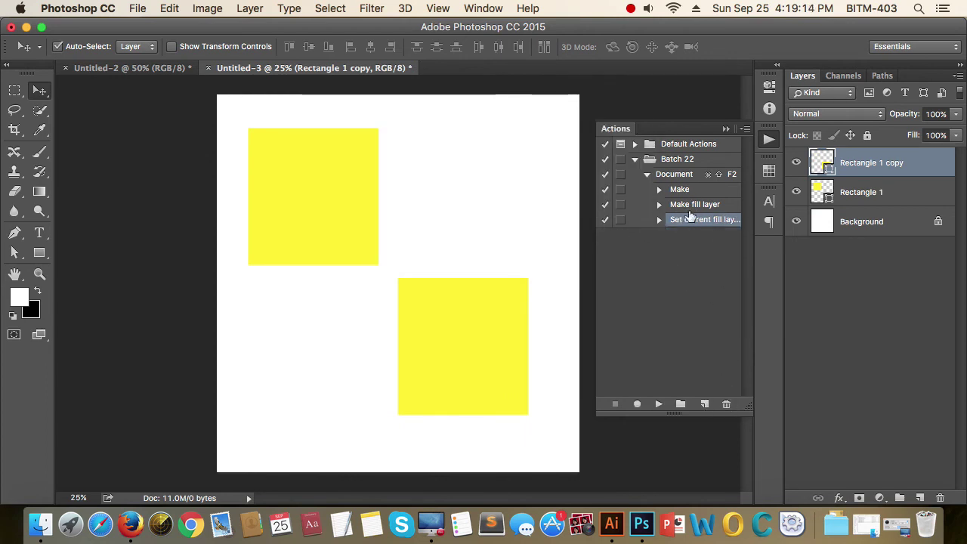
Play the trimmed Document action to generate Untitled-4.
left_click(699, 263)
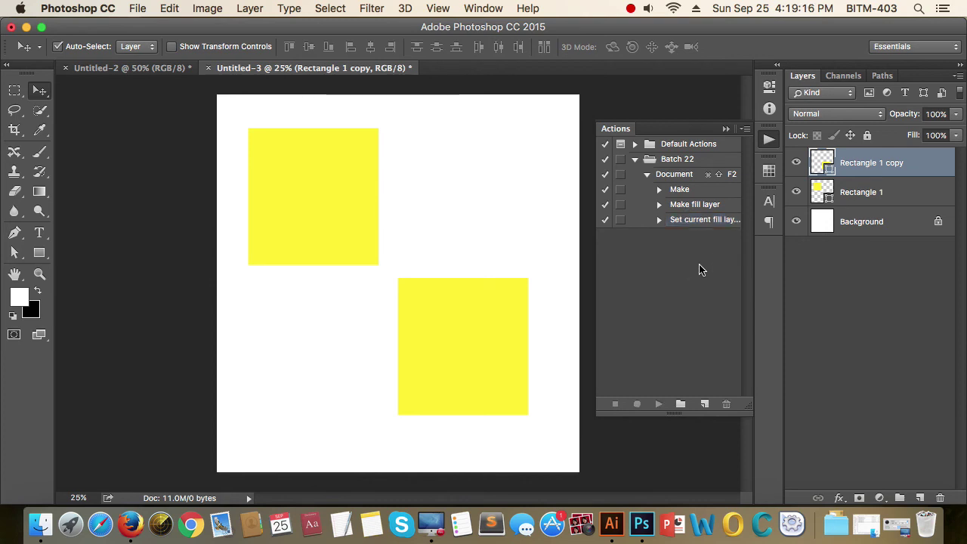
left_click(647, 174)
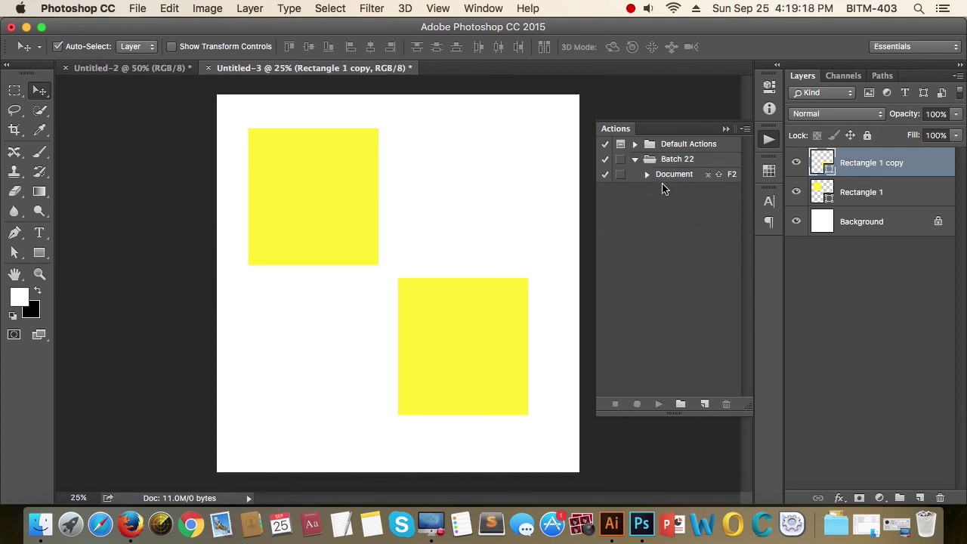
left_click(646, 175)
left_click(647, 175)
left_click(686, 175)
left_click(658, 404)
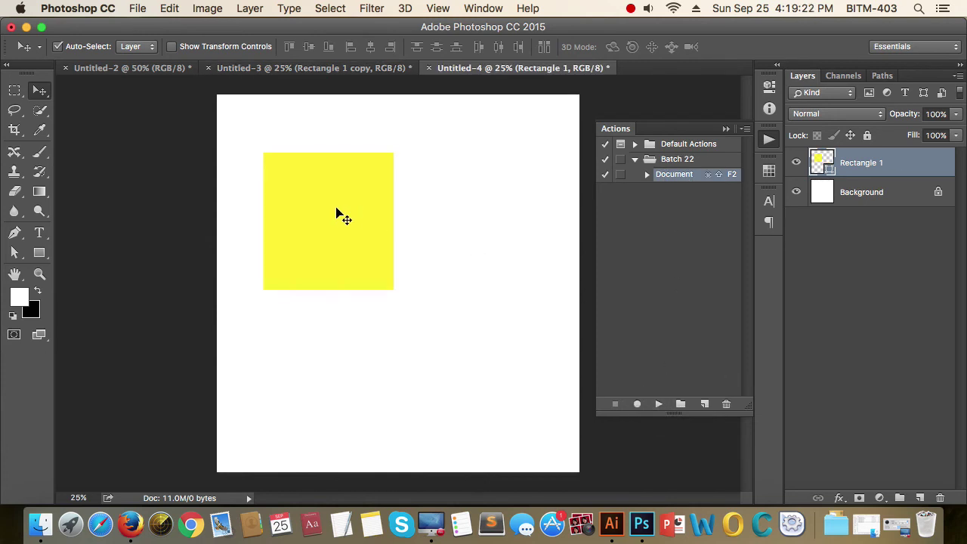
Review the remaining Make, Make fill layer and Set current fill layer steps.
left_click(647, 174)
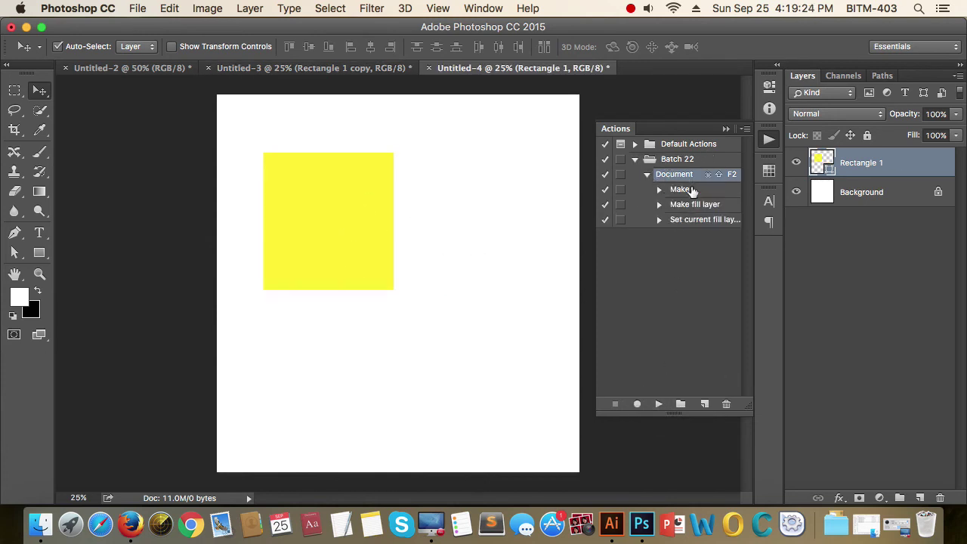
left_click(692, 192)
left_click(701, 205)
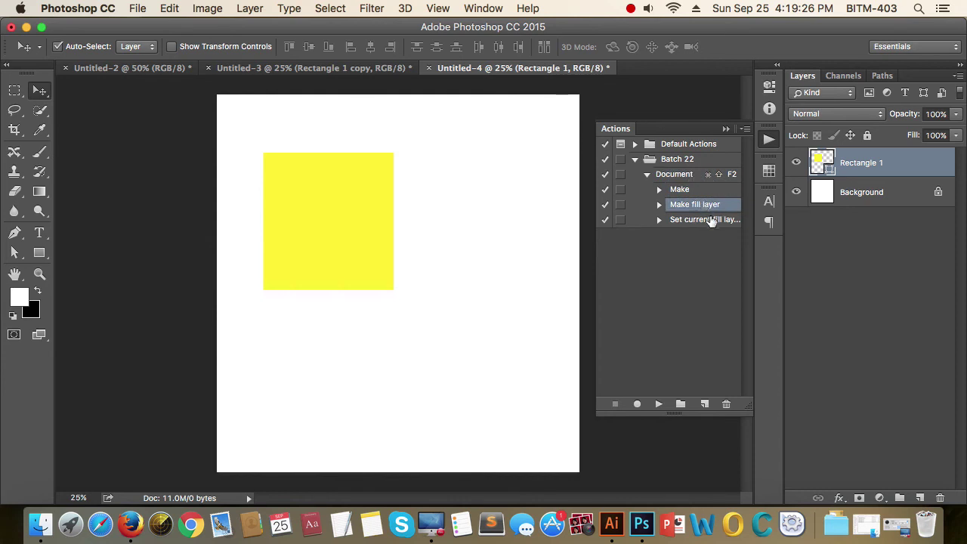
left_click(703, 220)
left_click(647, 175)
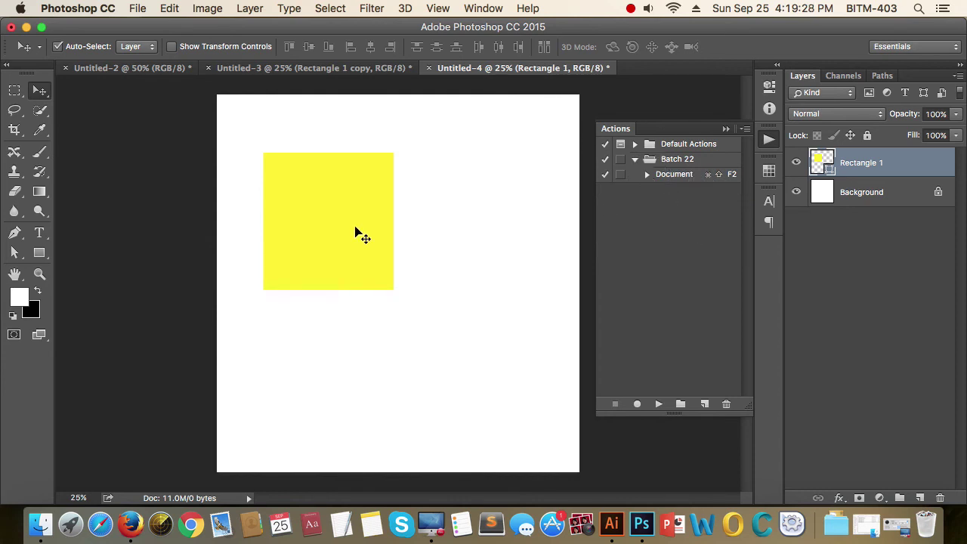
left_click(714, 245)
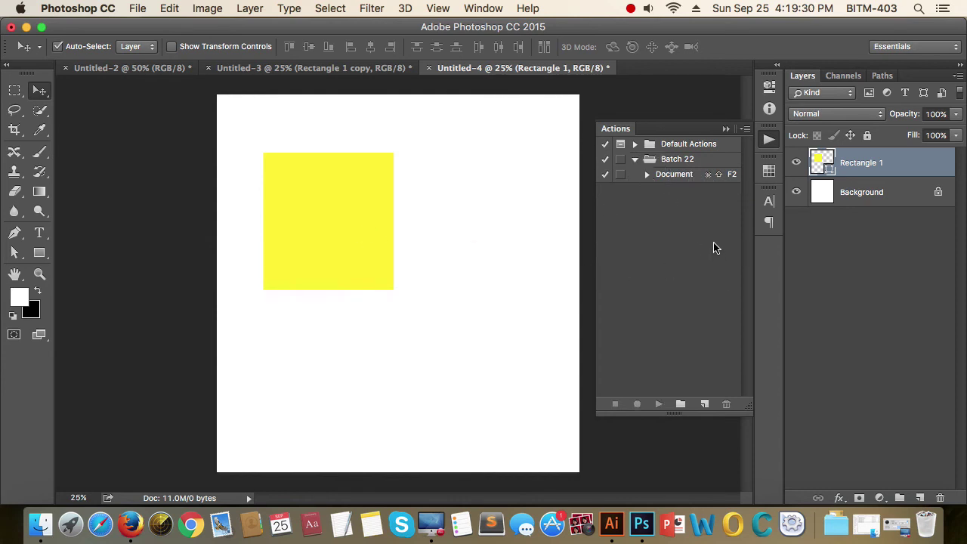
left_click(646, 174)
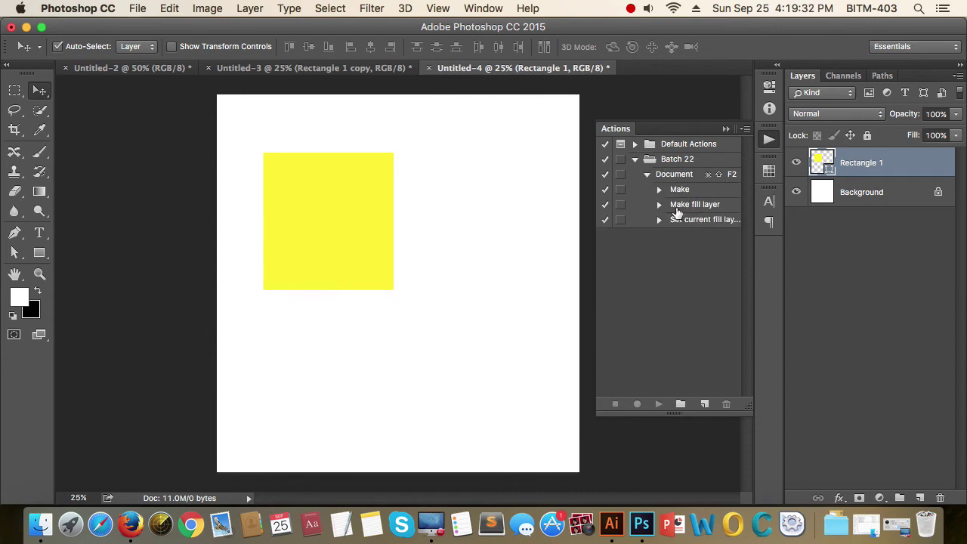
left_click(647, 174)
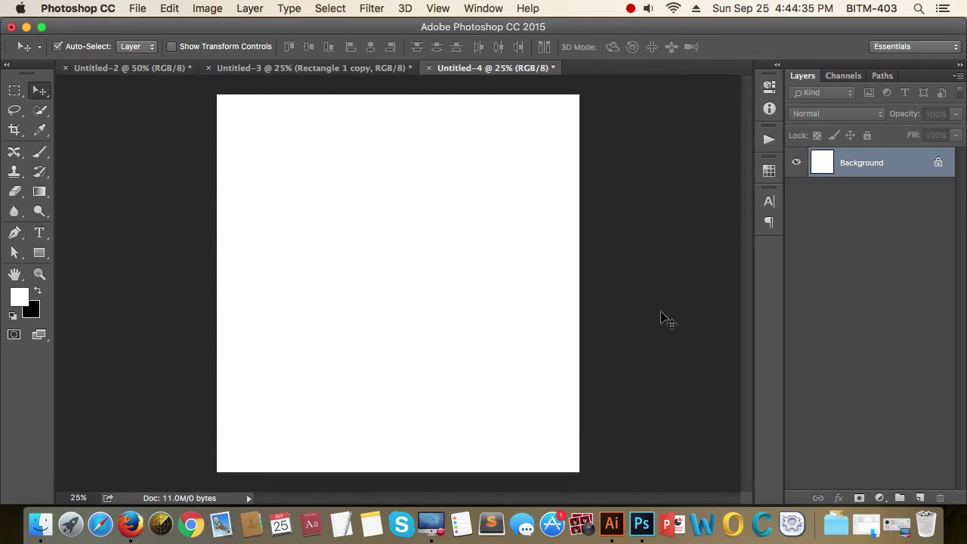
Filter the browser's business card image results to sizes larger than 4 MP.
key("super+Tab")
key("super+Tab")
key("super+Tab")
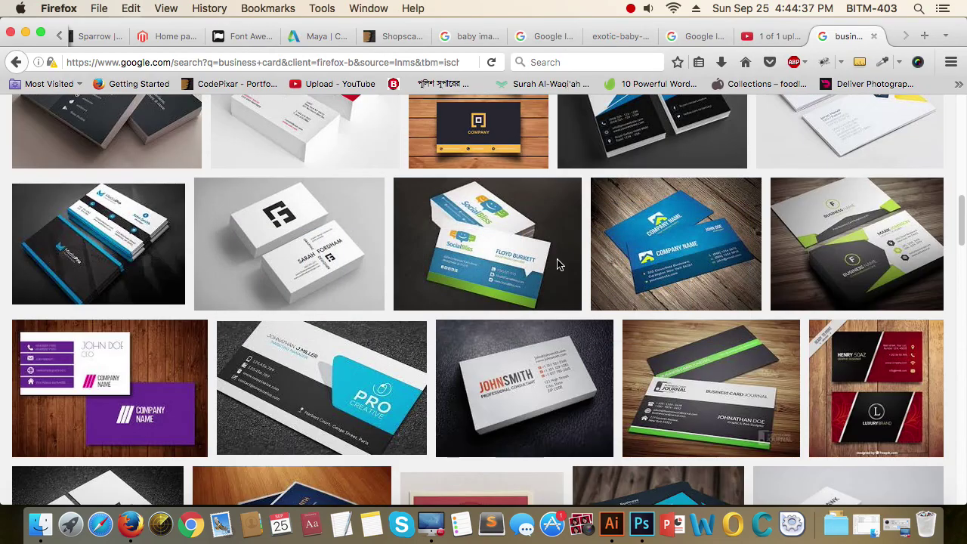
scroll(763, 317, "up", 10)
scroll(782, 315, "up", 5)
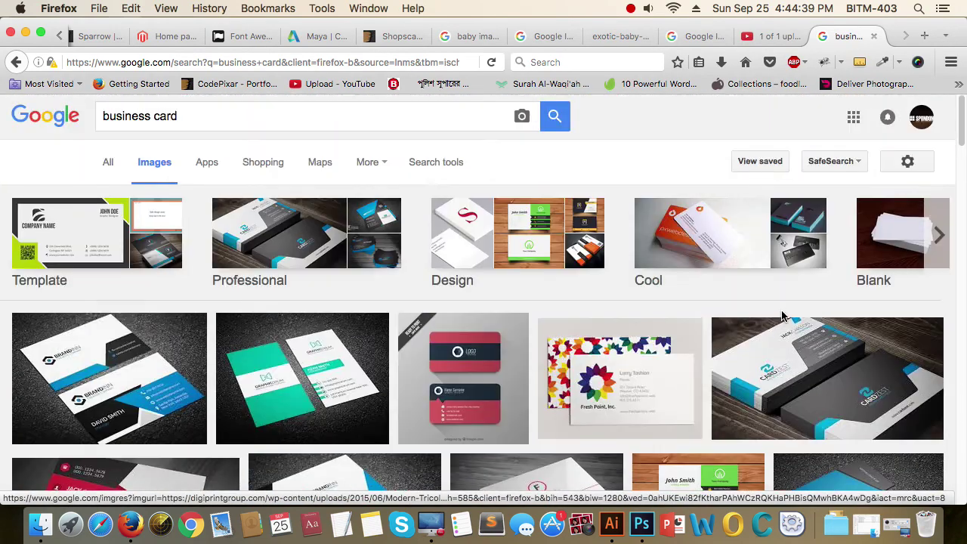
scroll(782, 316, "down", 2)
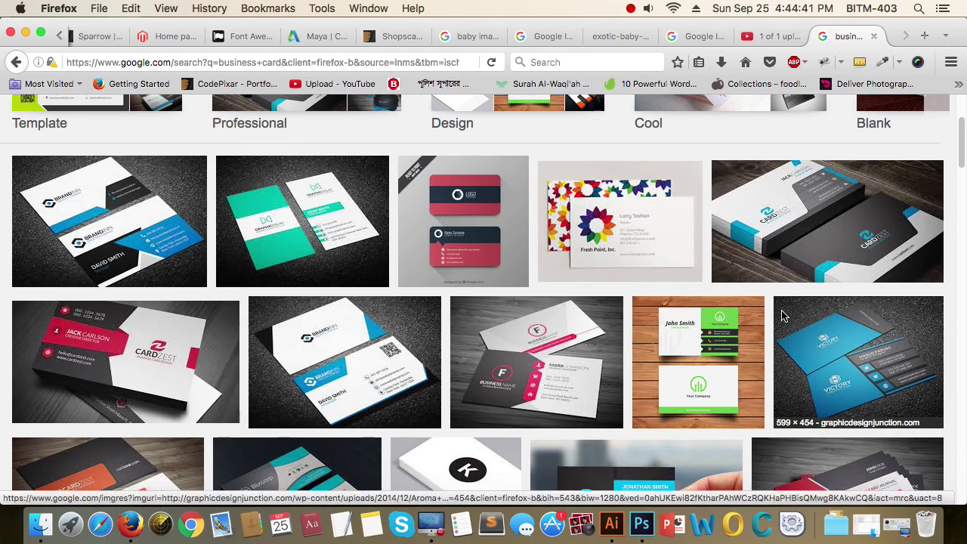
scroll(633, 332, "down", 1)
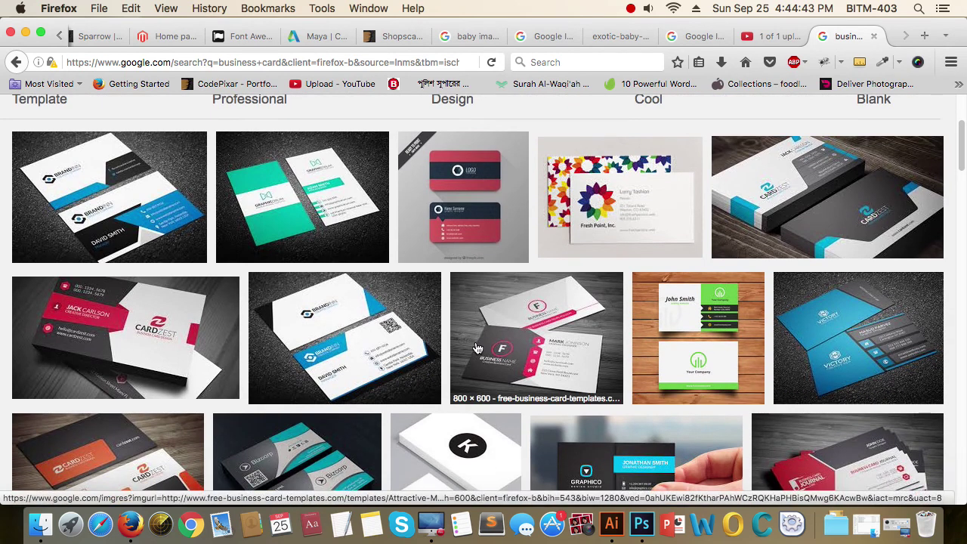
scroll(318, 303, "up", 5)
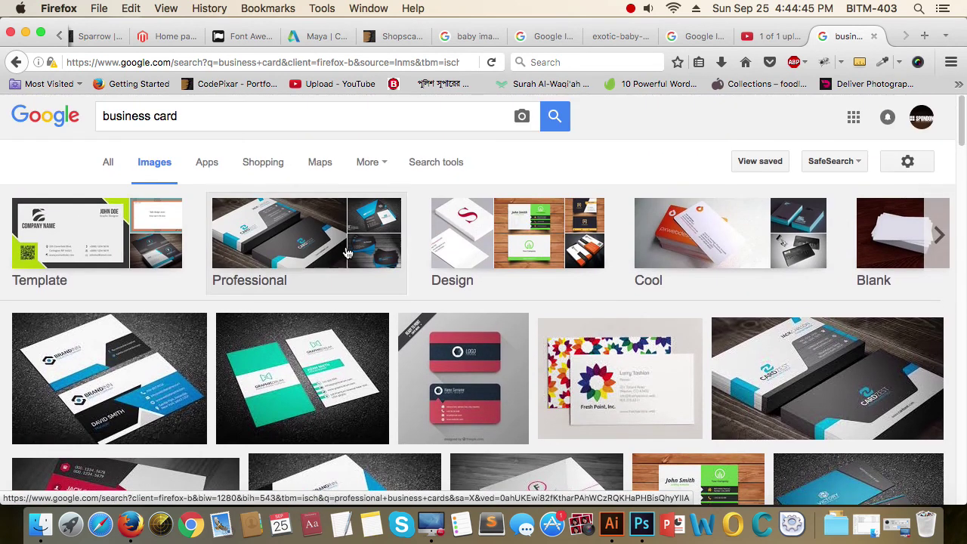
left_click(453, 164)
left_click(121, 204)
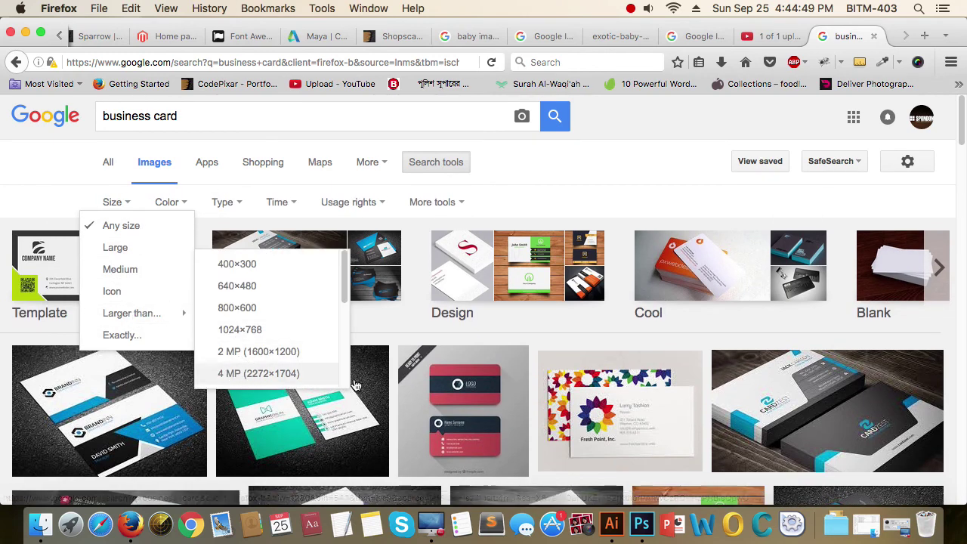
left_click(257, 371)
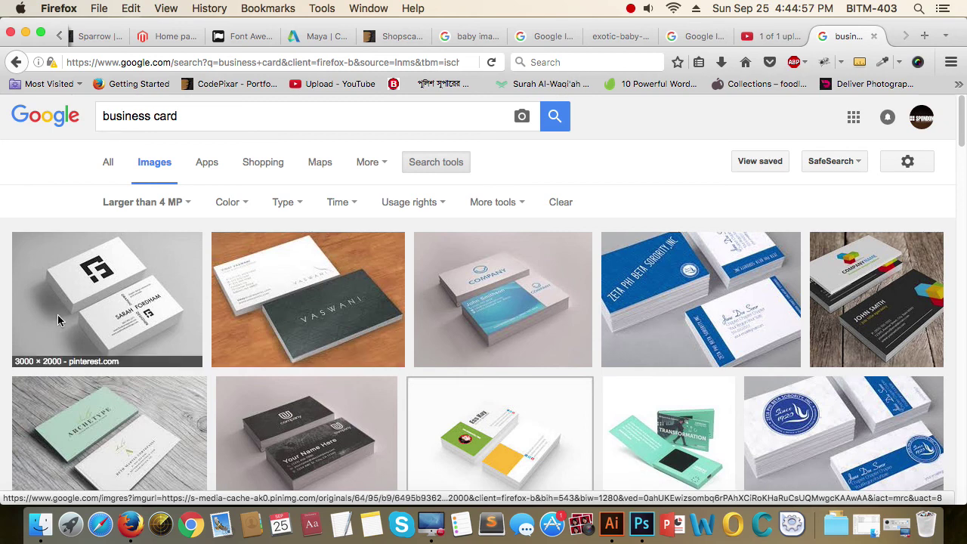
Open the blue COMPANY card in a new tab and compare it against the results.
middle_click(508, 301)
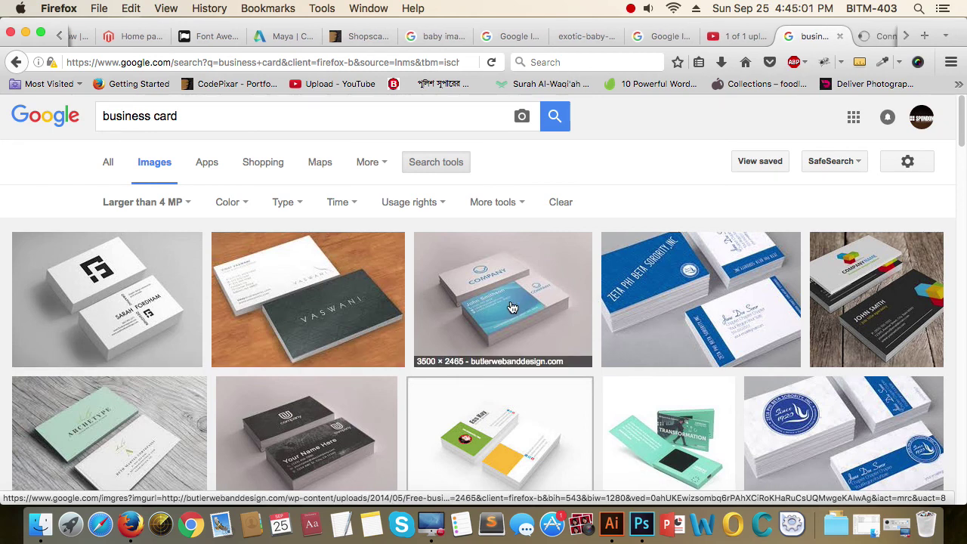
left_click(855, 29)
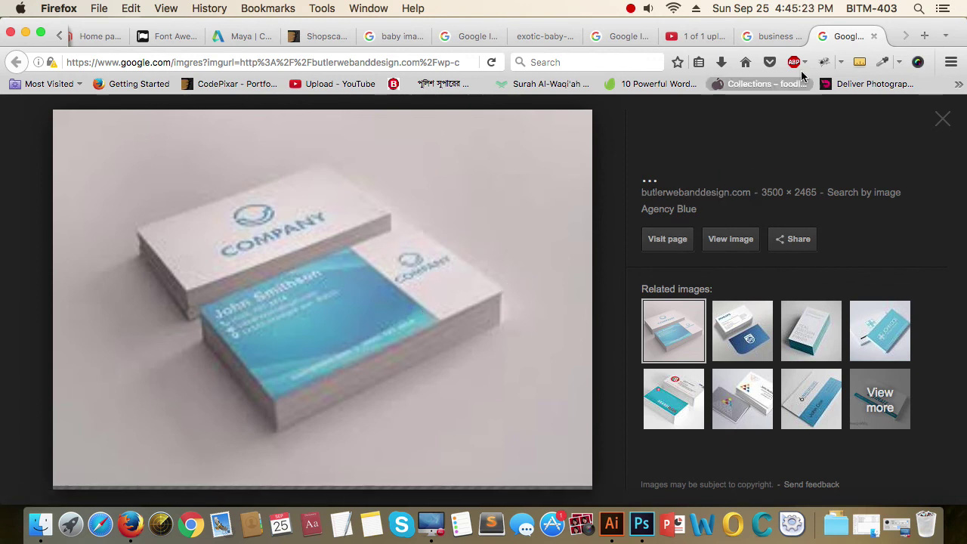
left_click(778, 38)
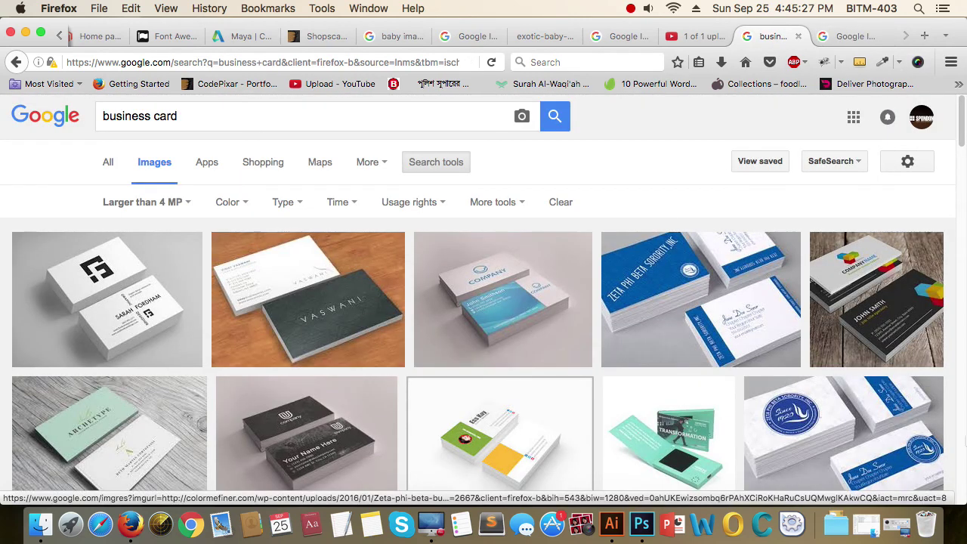
scroll(836, 355, "down", 1)
left_click(850, 36)
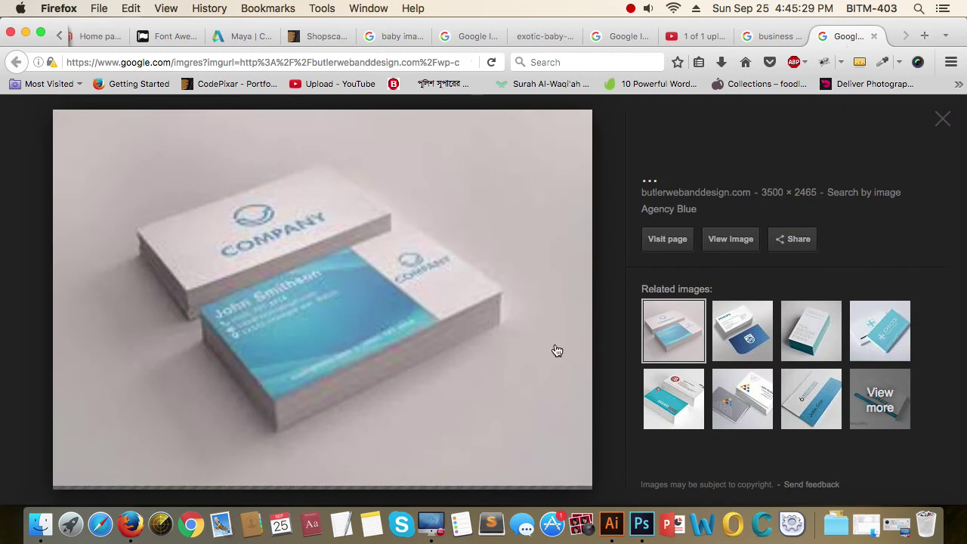
left_click(770, 36)
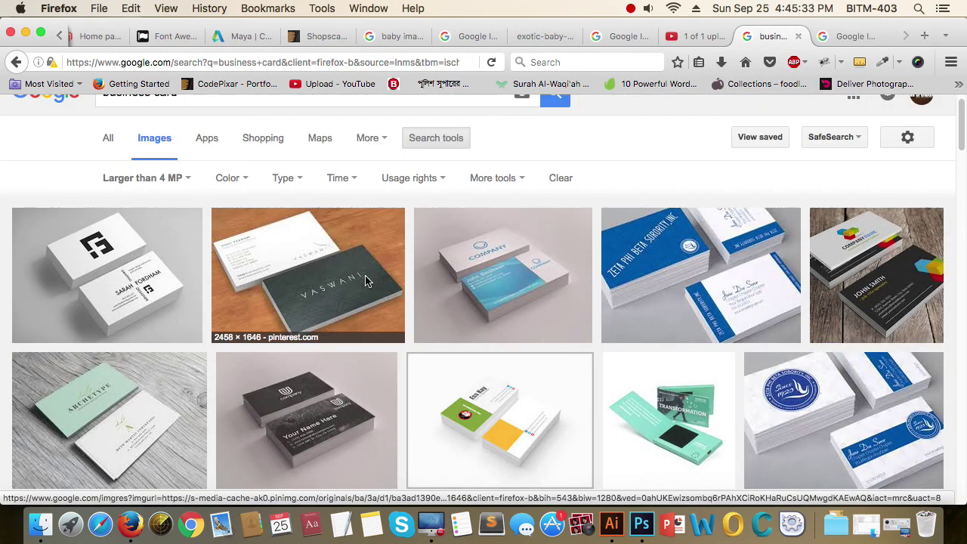
scroll(363, 284, "down", 3)
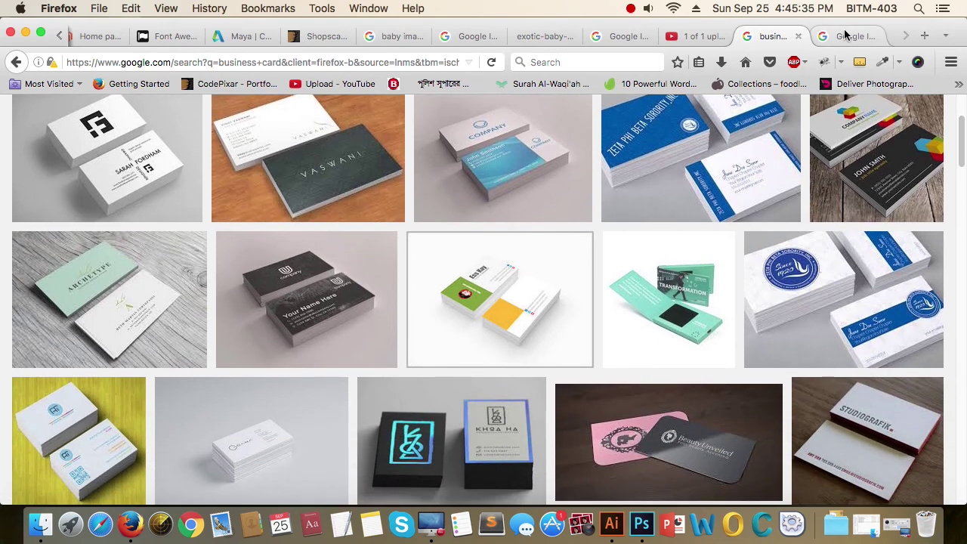
left_click(846, 36)
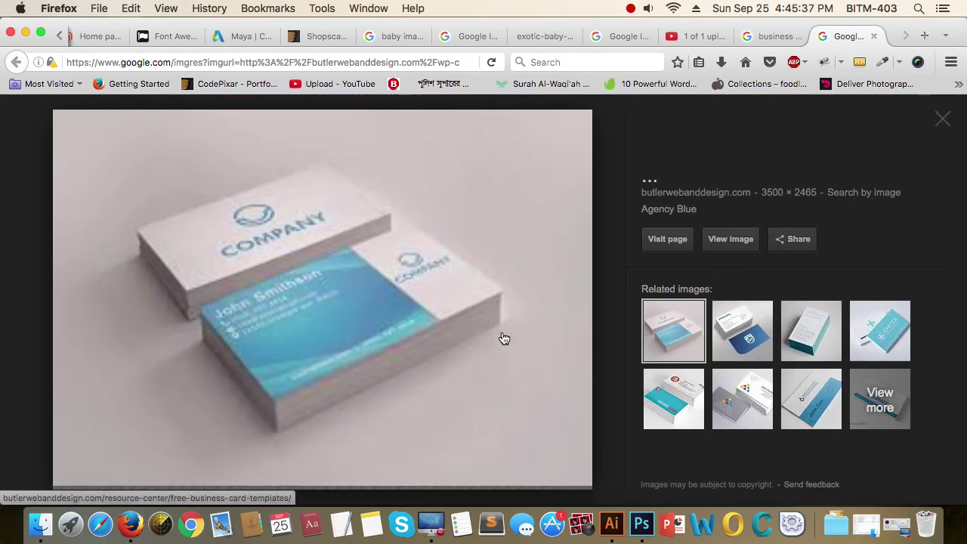
key("F11")
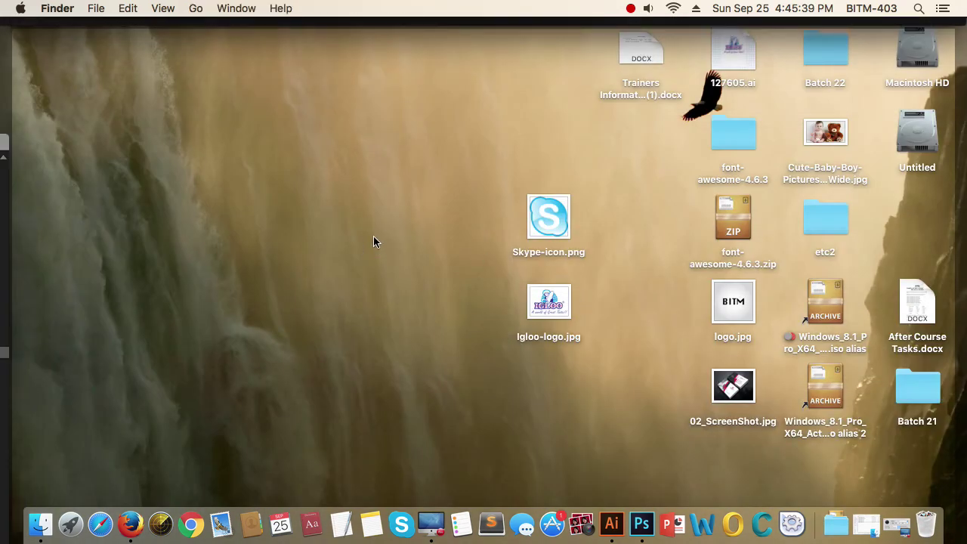
Clean up the desktop icons and open 02_ScreenShot.jpg with Adobe Photoshop CC 2015.
right_click(373, 236)
left_click(421, 334)
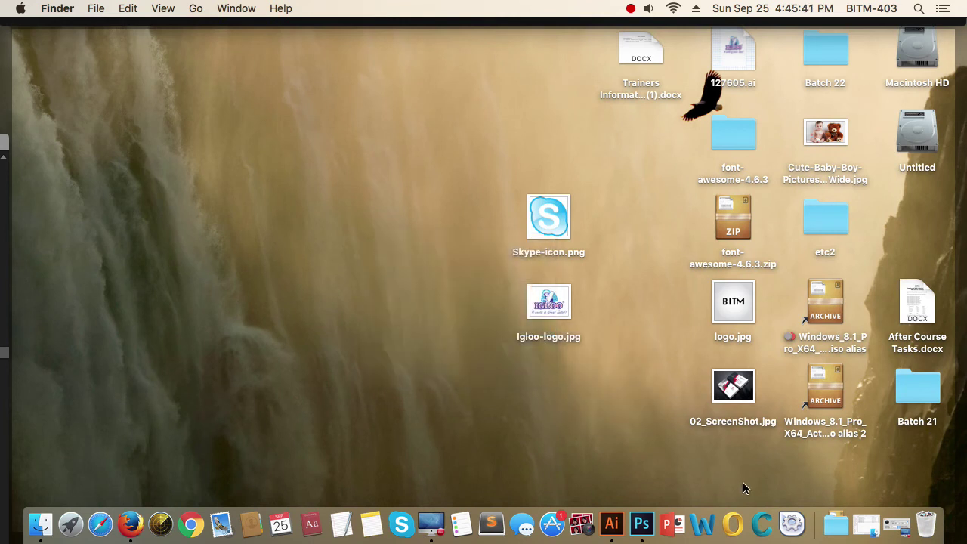
left_click(737, 391)
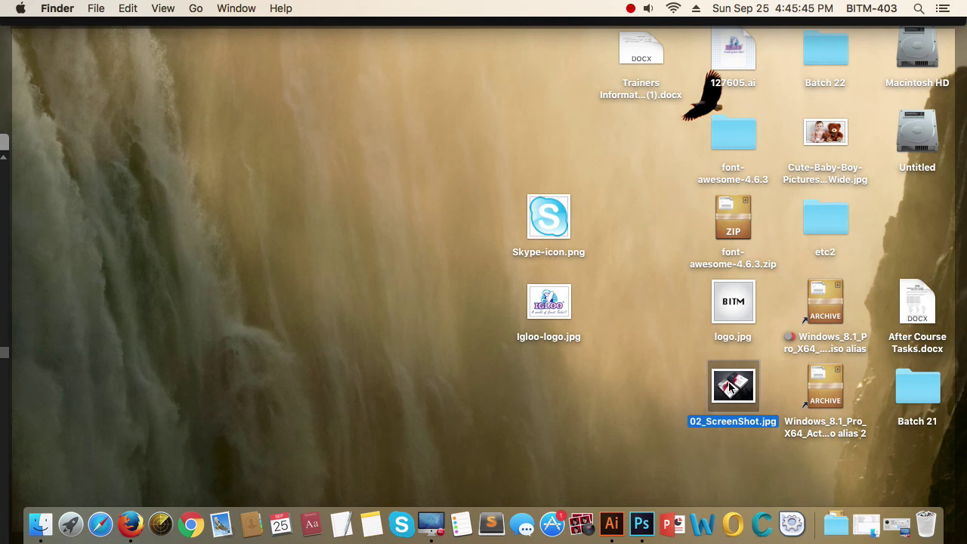
right_click(730, 388)
mouse_move(771, 189)
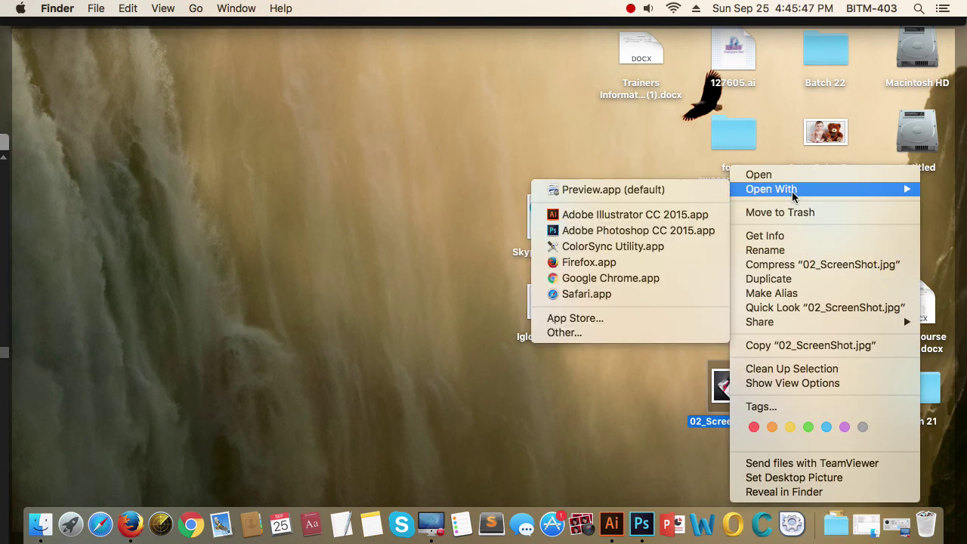
left_click(668, 230)
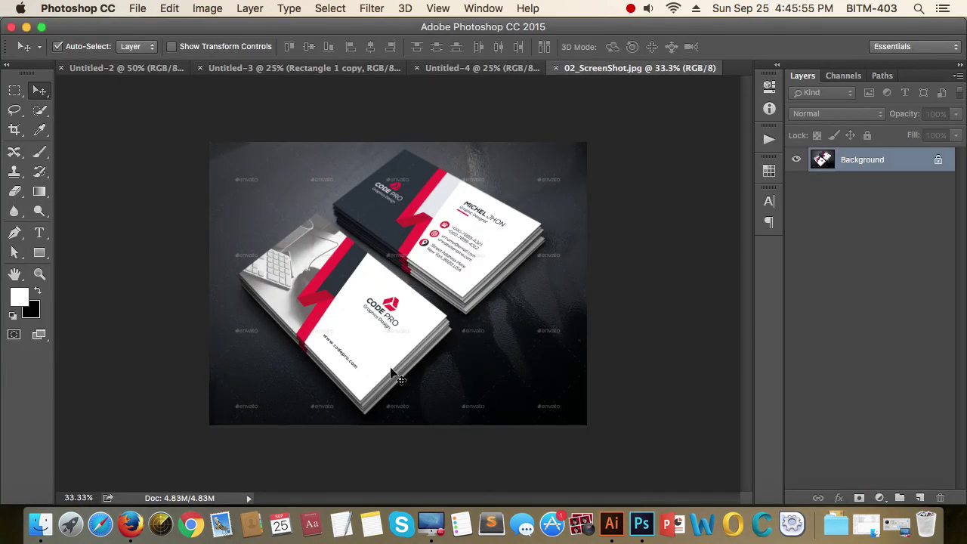
Close Untitled-4, Untitled-3 and Untitled-2 in turn, choosing Don't Save each time.
left_click(416, 68)
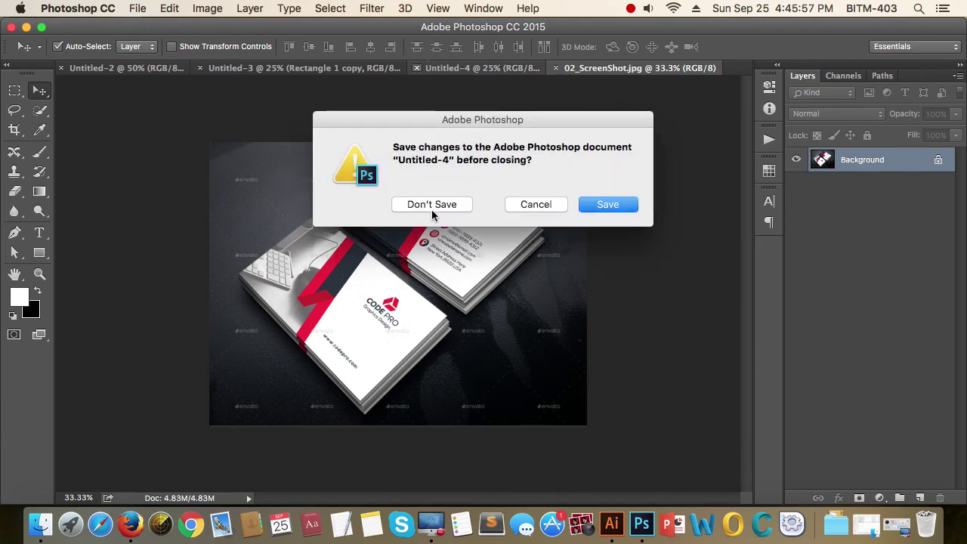
left_click(432, 212)
left_click(210, 68)
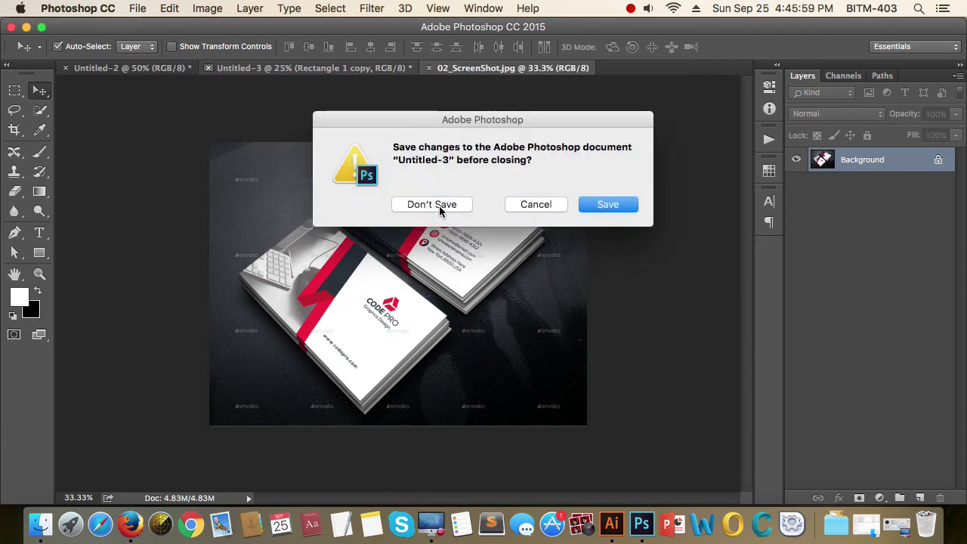
left_click(440, 210)
left_click(66, 68)
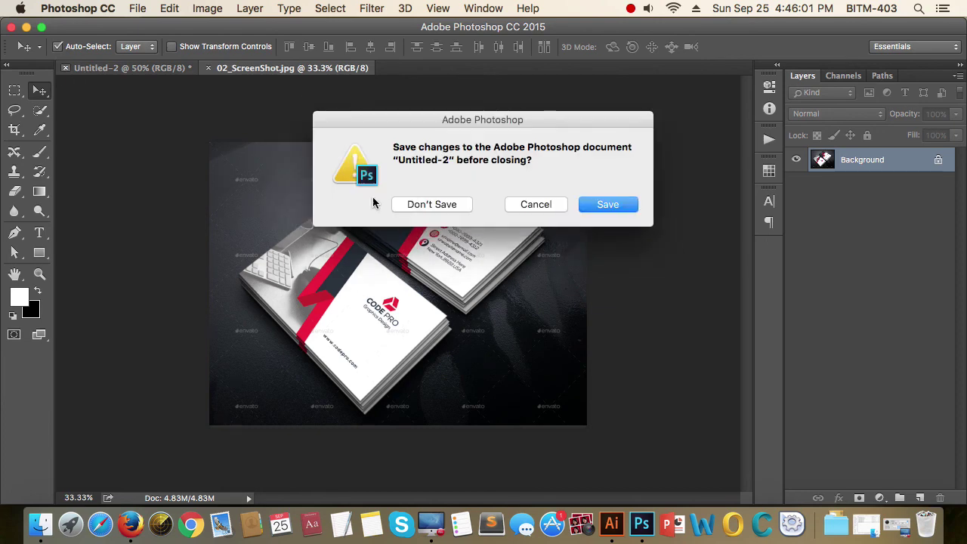
left_click(408, 204)
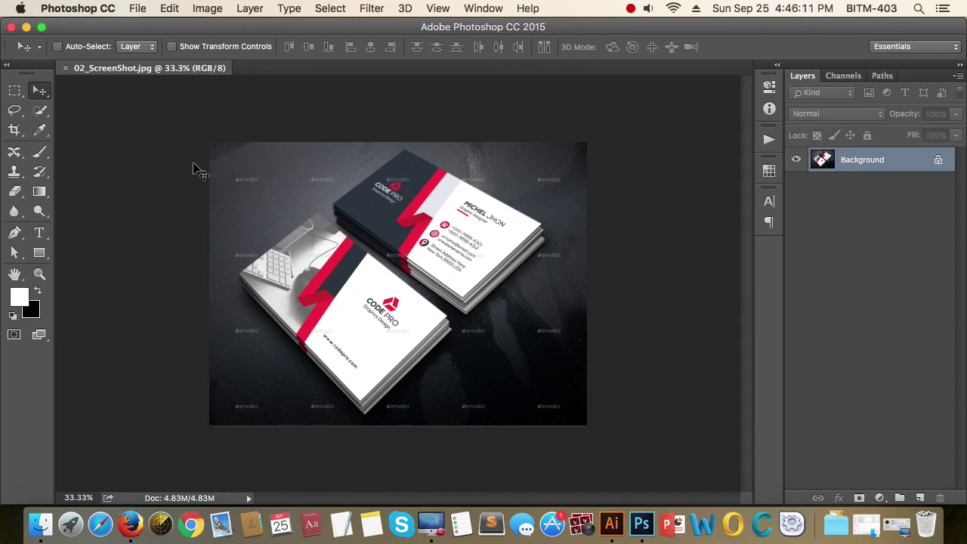
Create a new 1920 × 2000 pixel document at 72 pixels/inch.
key("super+n")
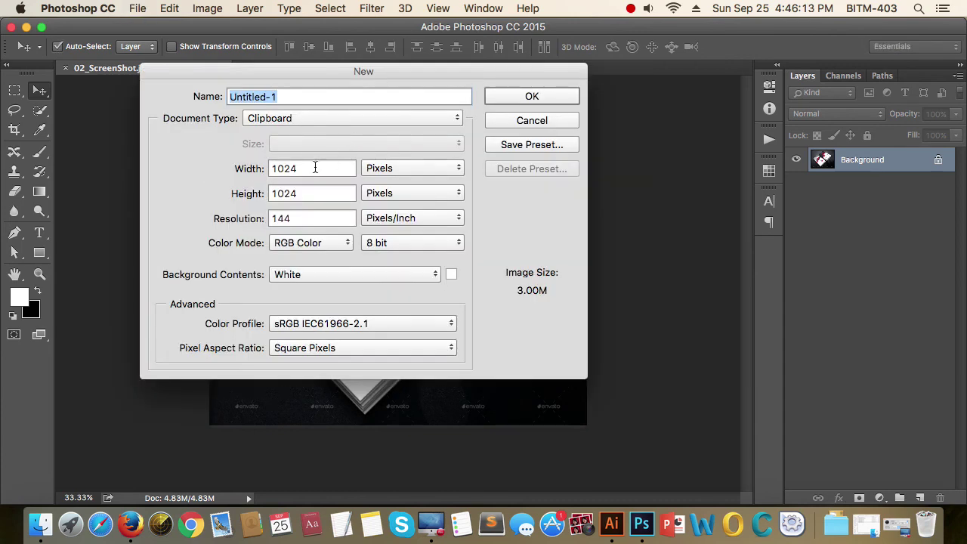
key("Tab")
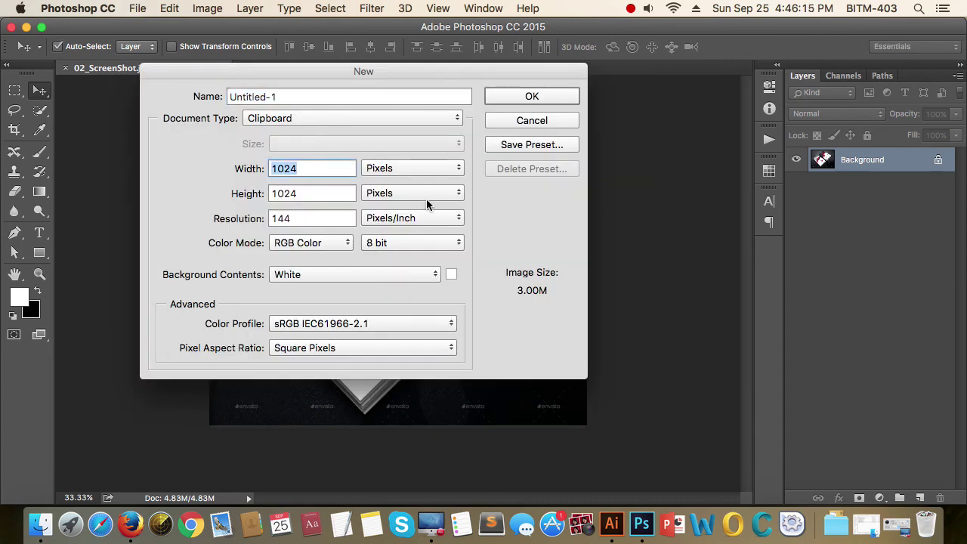
type("500")
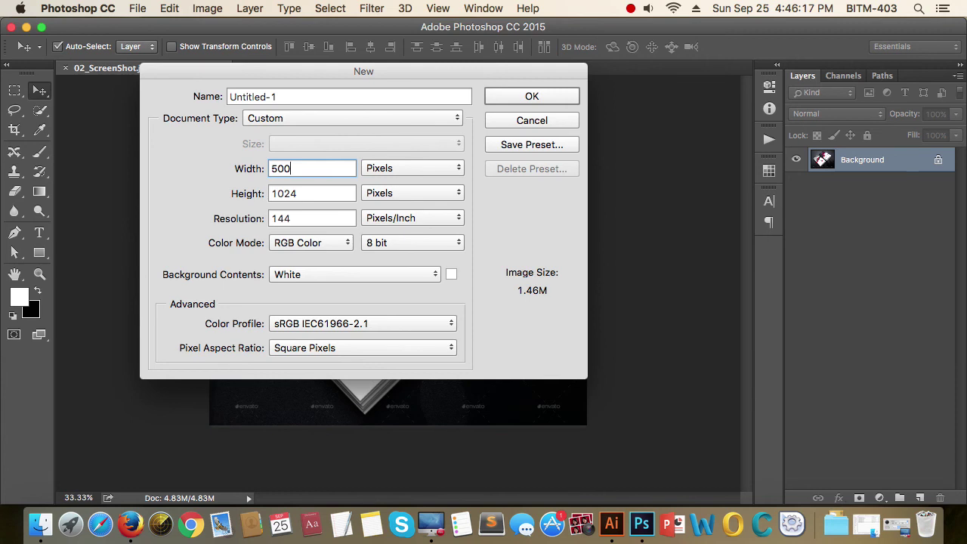
key("BackSpace")
key("BackSpace")
type("19")
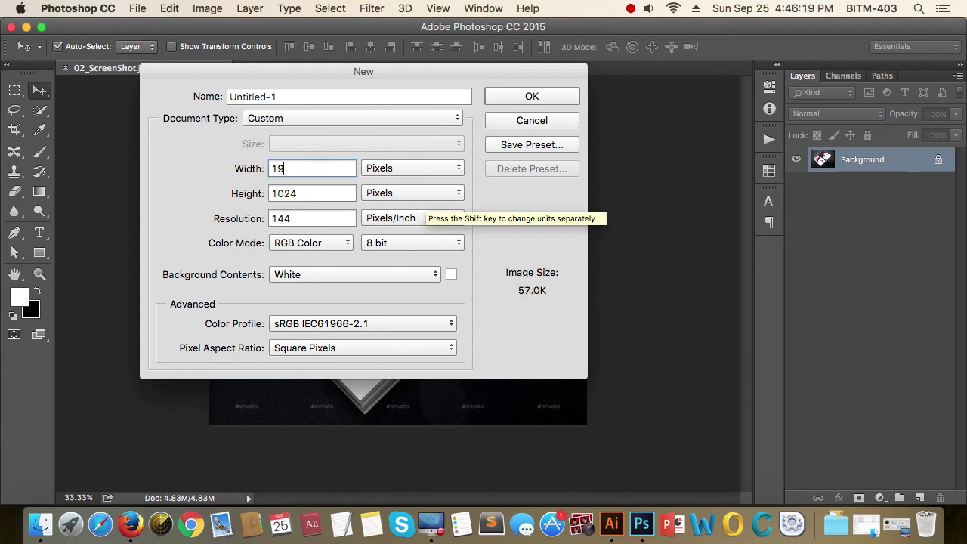
type("20")
key("Tab")
type("20")
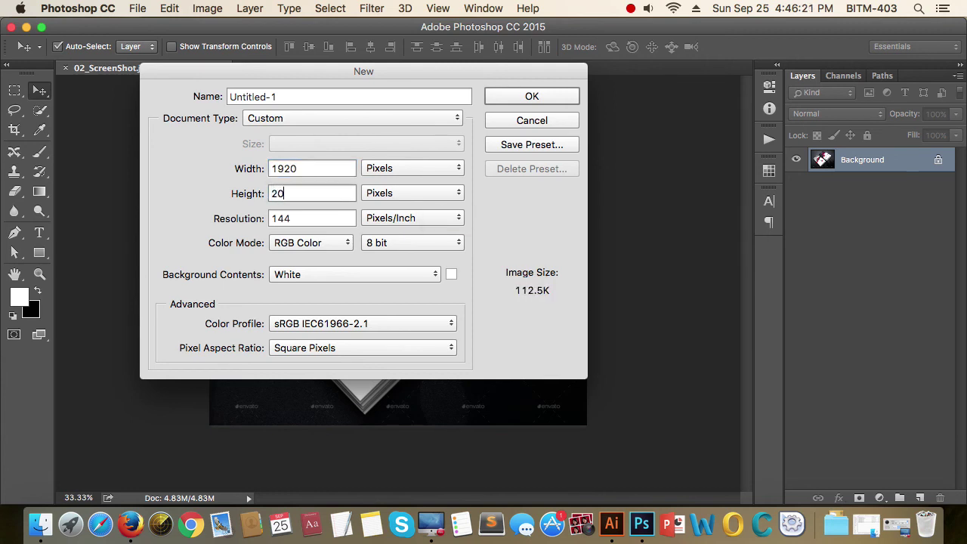
type("00")
double_click(300, 219)
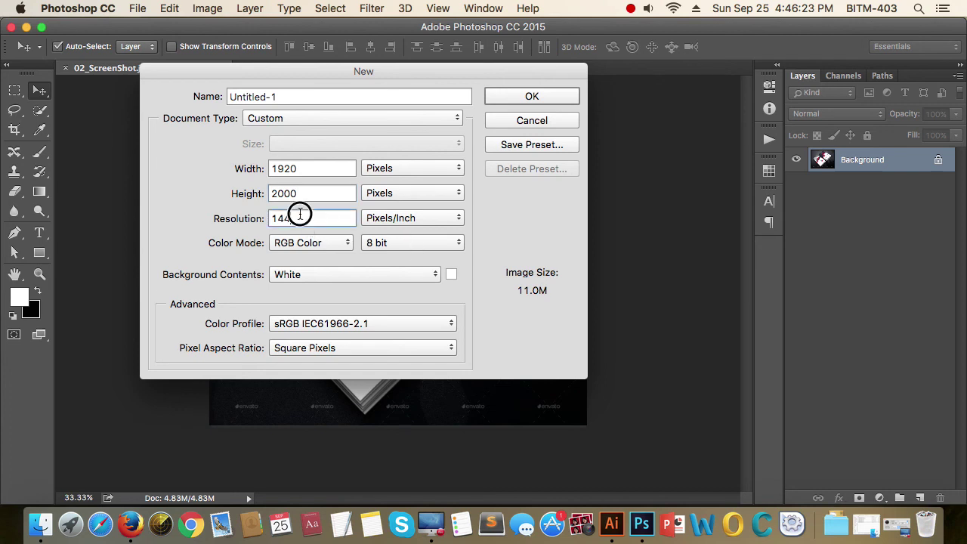
type("72")
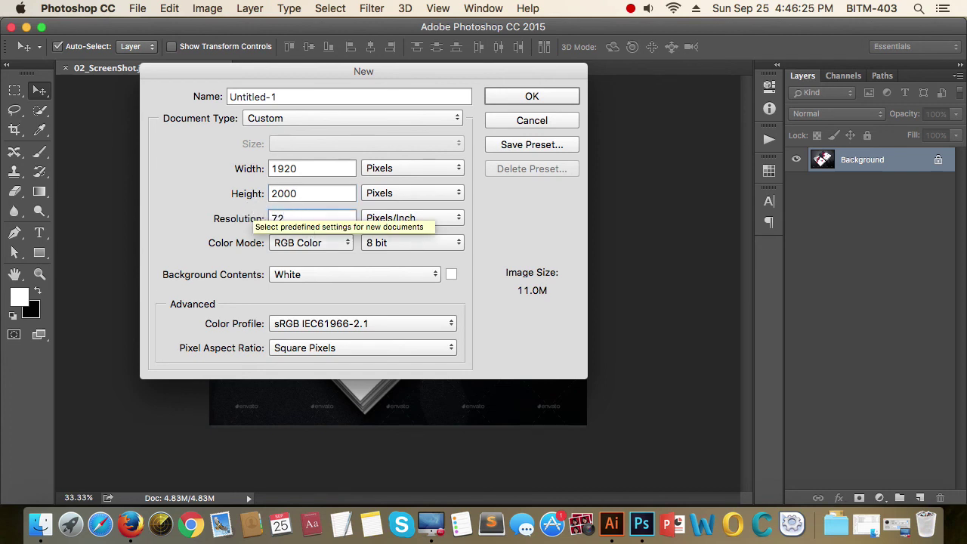
key("Return")
left_click(198, 70)
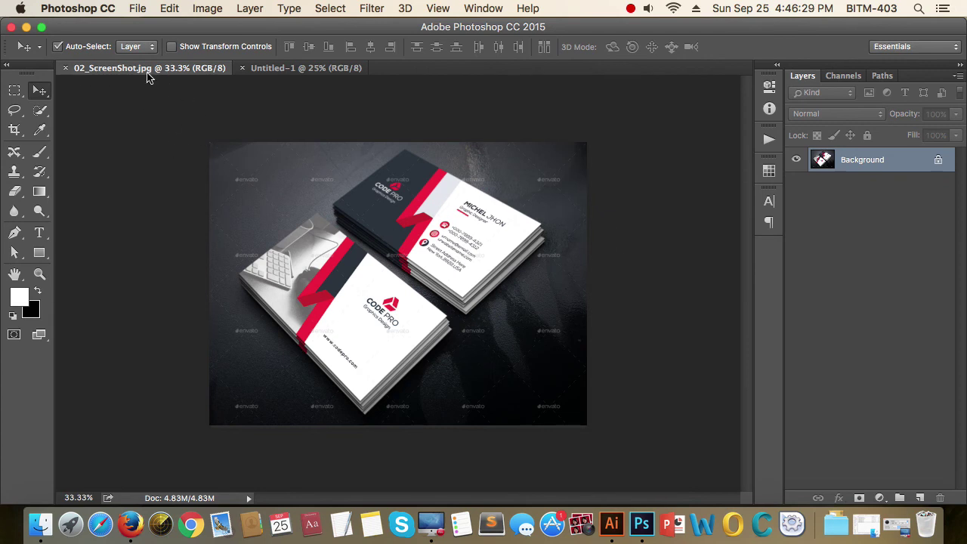
Copy the dark Code Pro business-card screenshot into Untitled-1 as Layer 1, then return to Firefox.
left_click(265, 69)
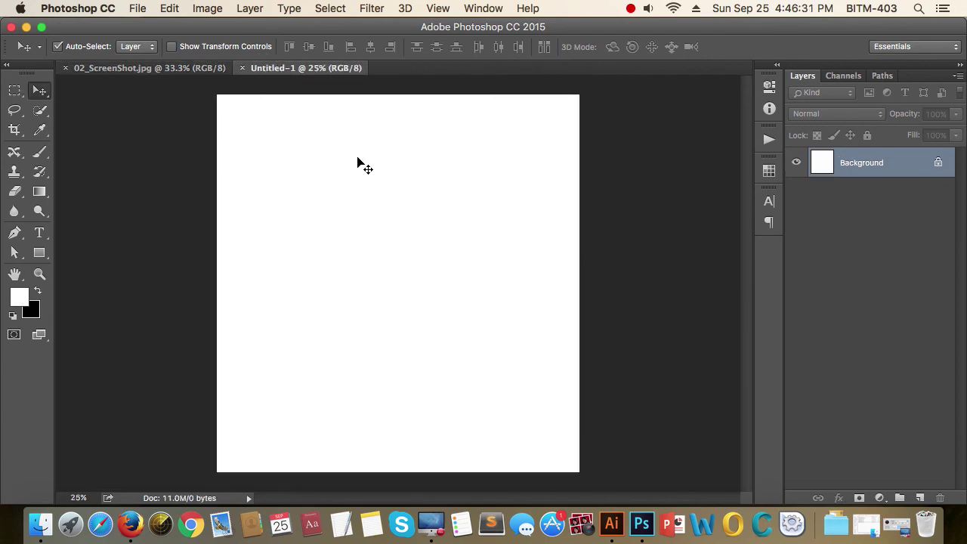
left_click(166, 69)
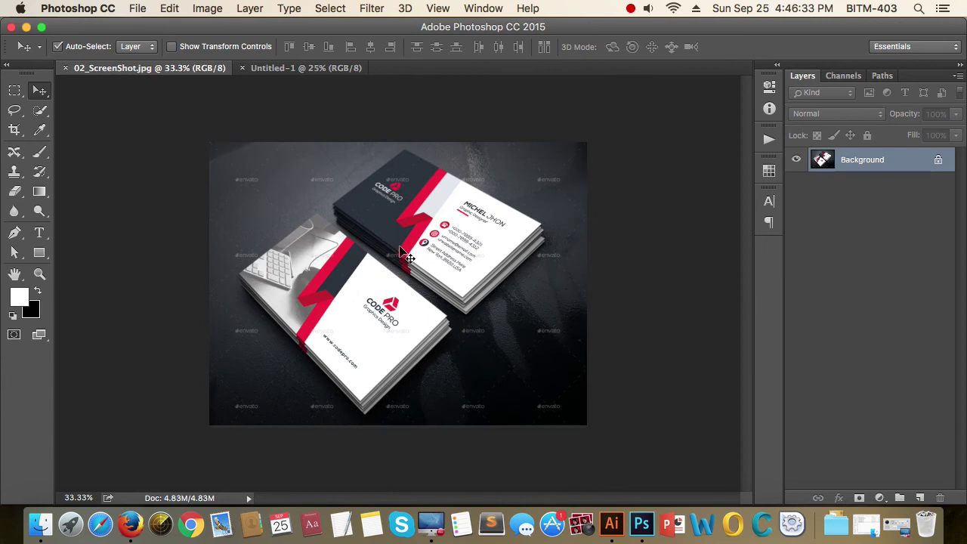
key("super+a")
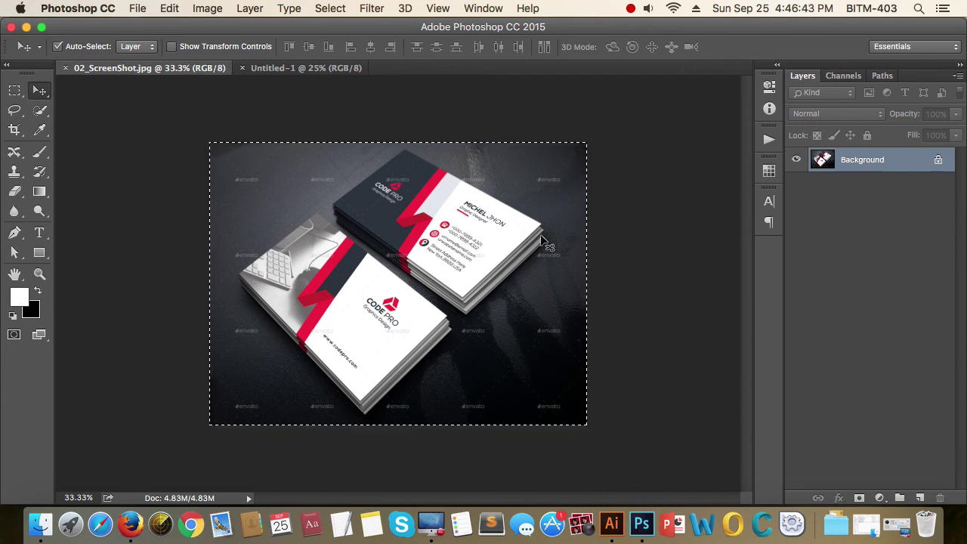
left_click(299, 67)
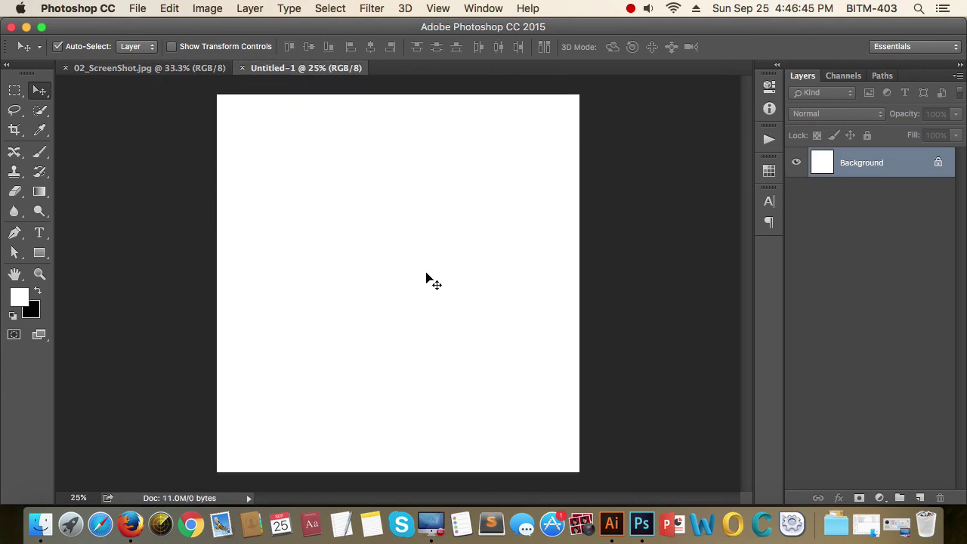
key("super+v")
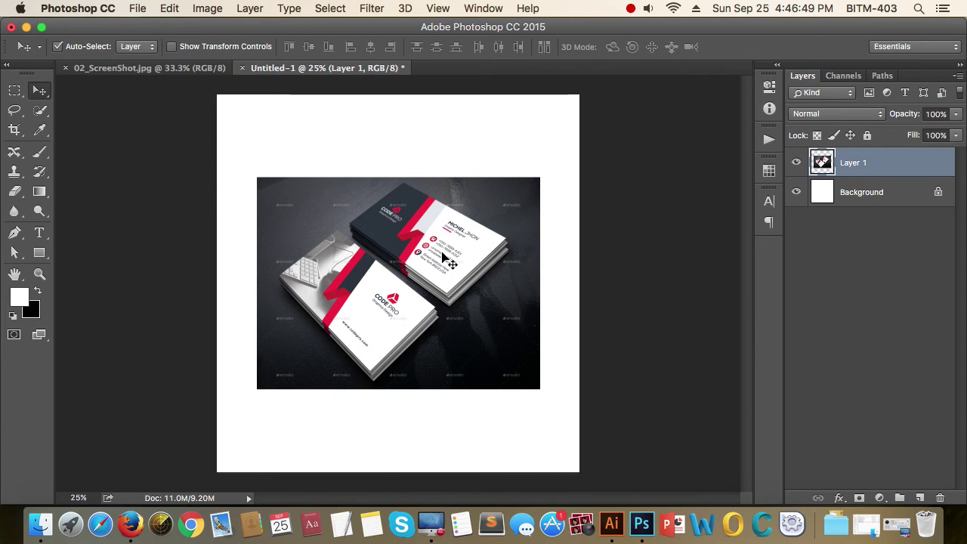
left_click(174, 68)
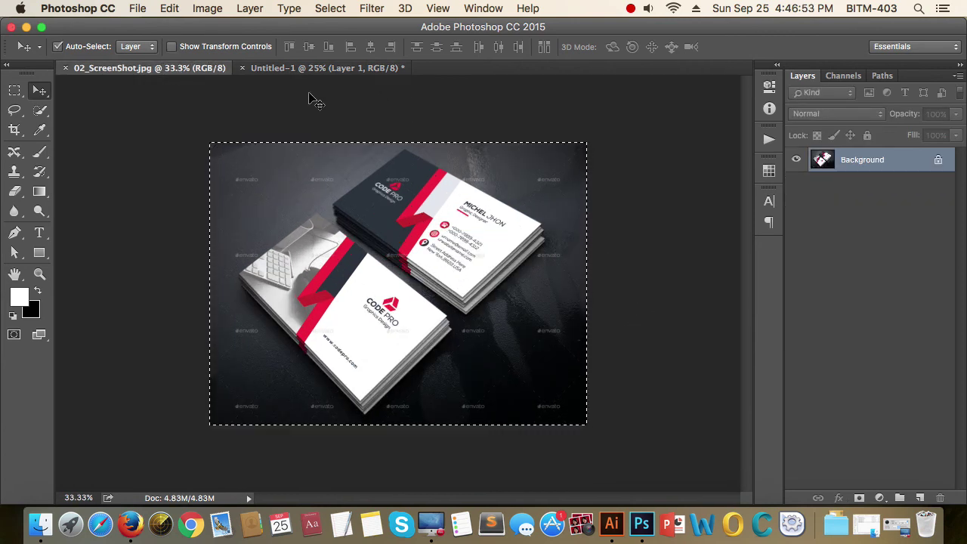
left_click_drag(241, 166, 383, 194)
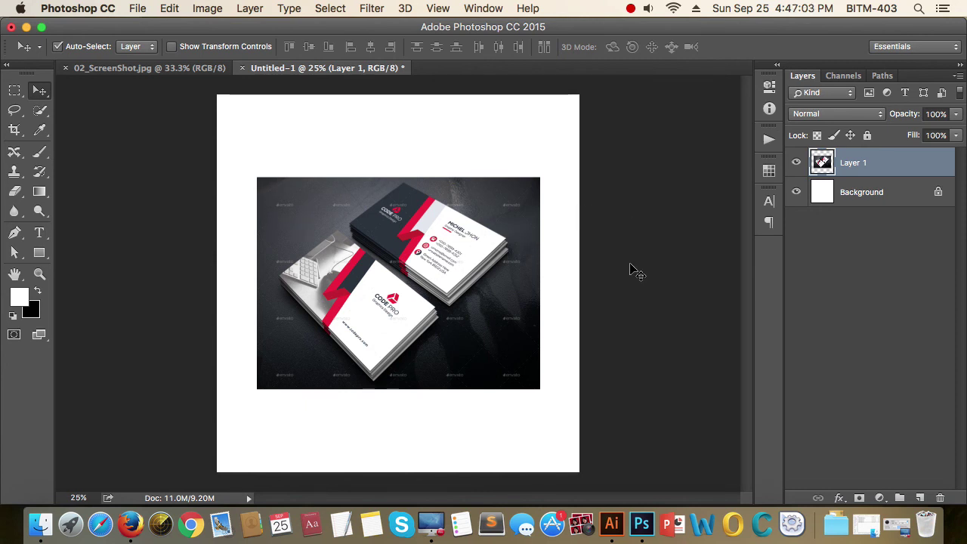
key("super+Tab")
key("super+Tab")
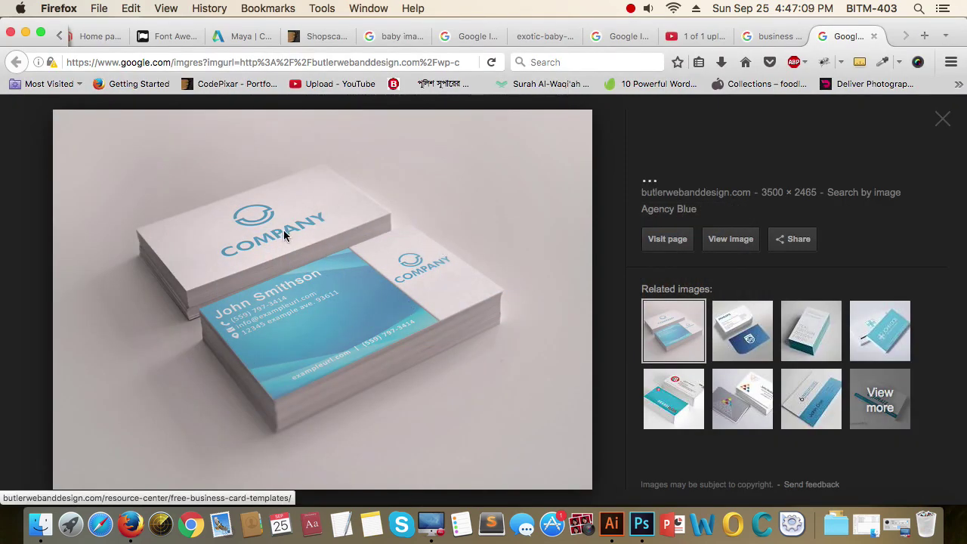
Copy the blue COMPANY business-card image from the Google Images preview.
mouse_move(283, 244)
left_mouse_down()
mouse_move(642, 517)
mouse_move(281, 274)
mouse_move(643, 498)
mouse_move(388, 269)
left_mouse_up()
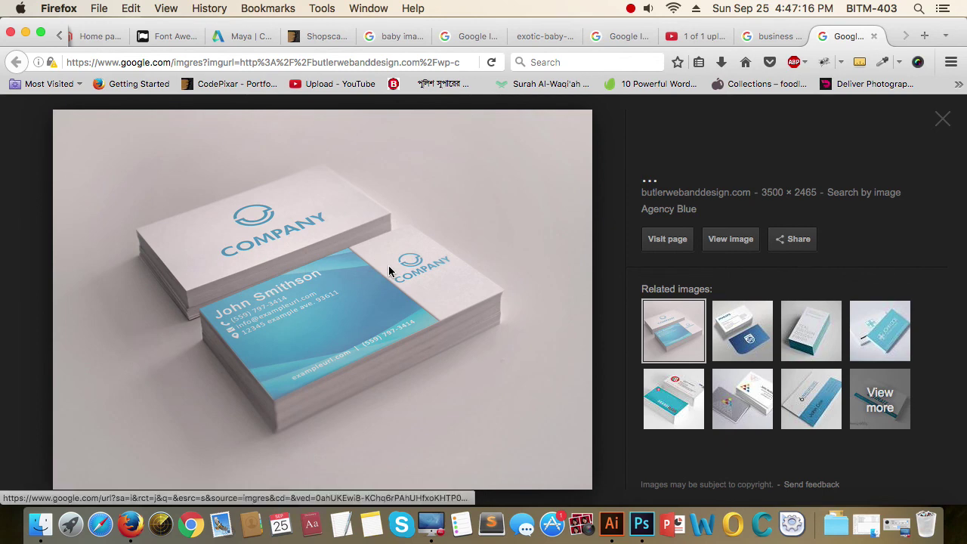
right_click(314, 220)
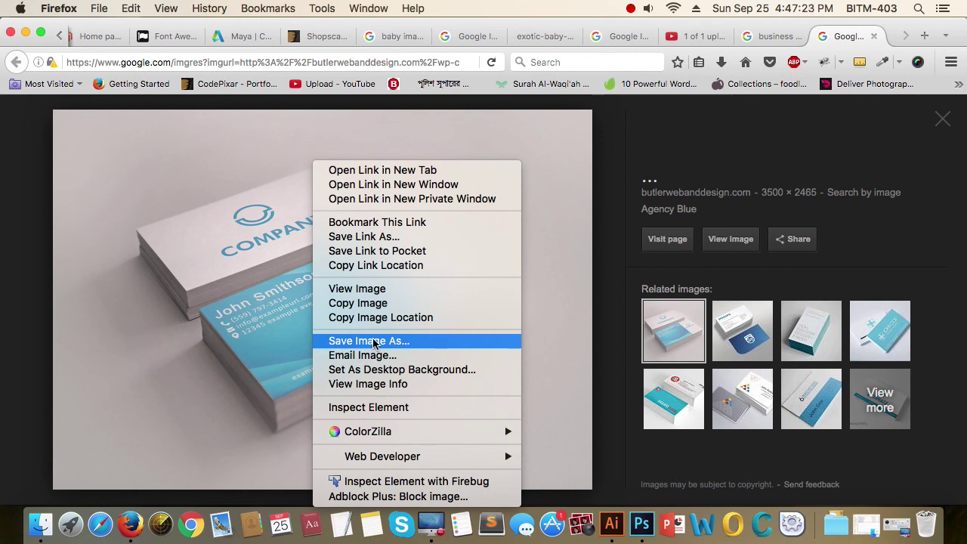
left_click(387, 303)
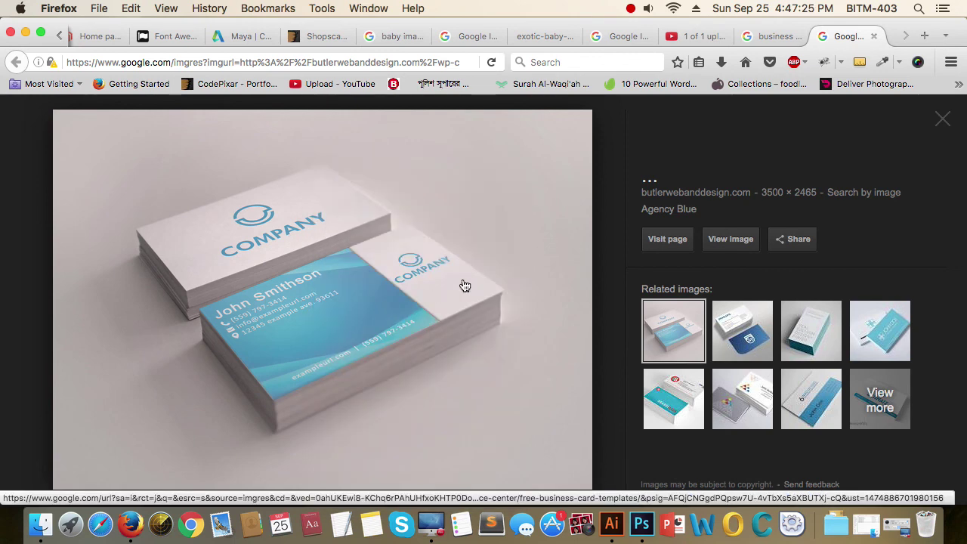
Paste the blue COMPANY card into Untitled-1 as Layer 2.
left_click(641, 531)
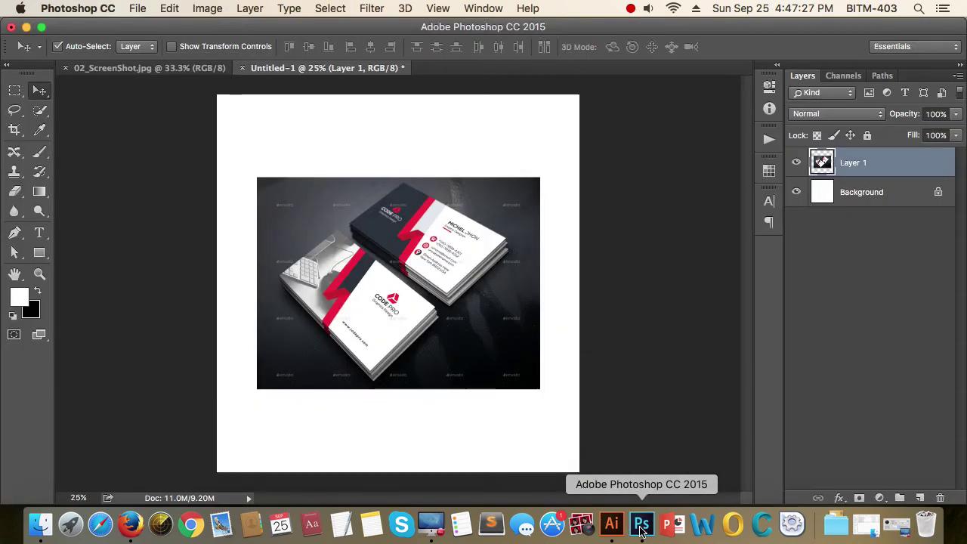
key("super+v")
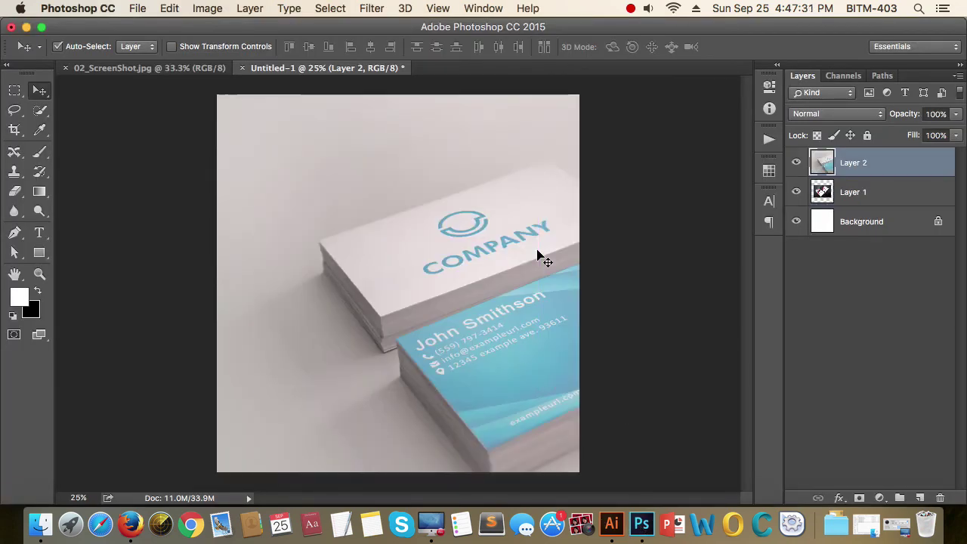
key("super")
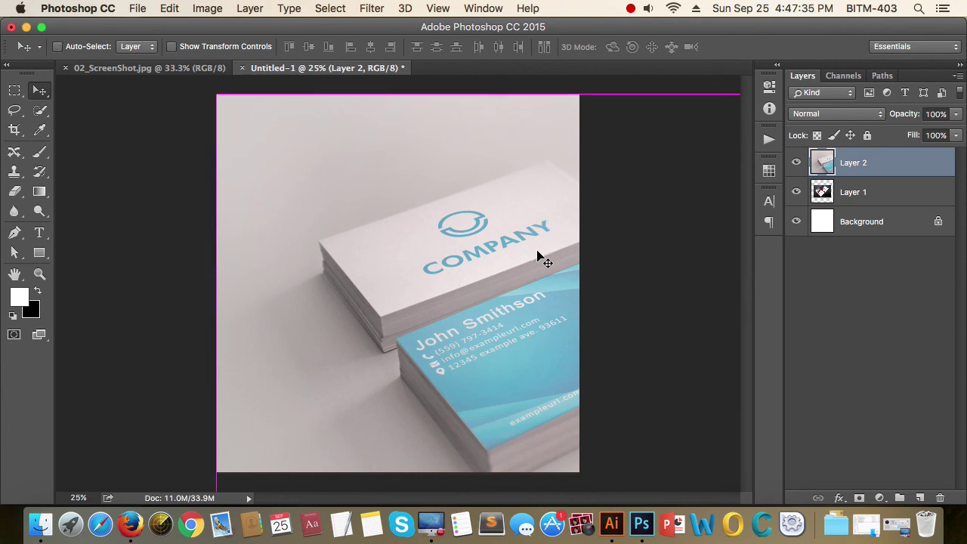
scroll(307, 278, "down", 2)
scroll(307, 278, "down", 2)
scroll(307, 278, "down", 5)
scroll(307, 280, "down", 2)
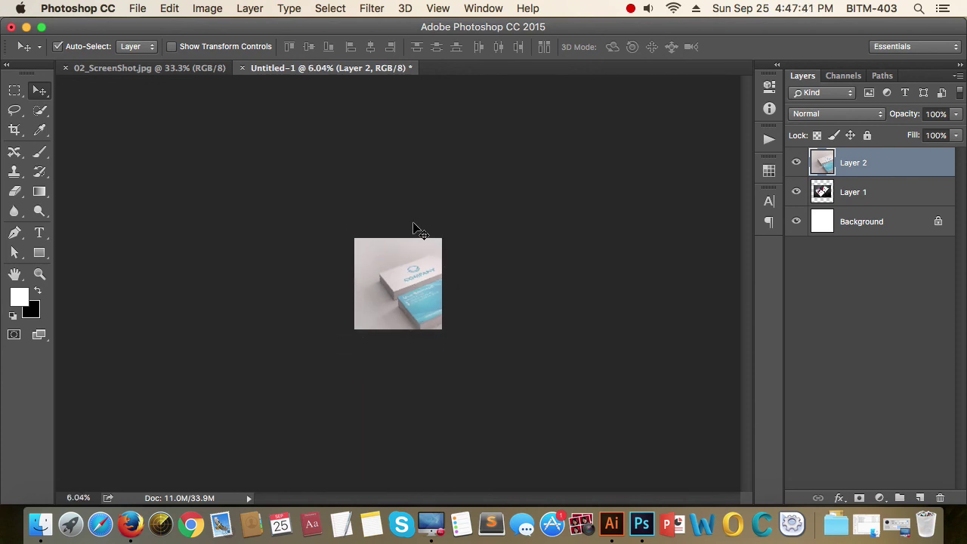
Start and cancel a free transform on Layer 2, leaving the pasted card unchanged.
key("ctrl+t")
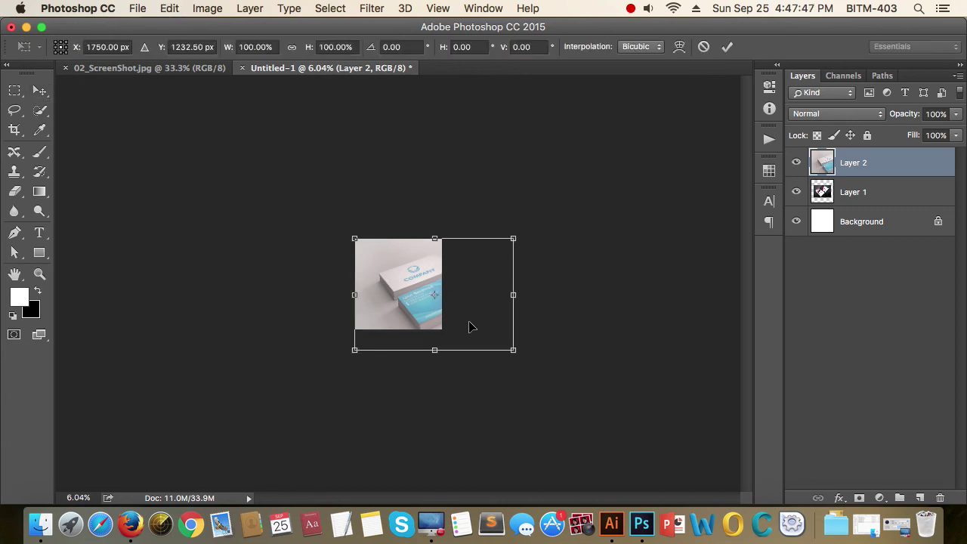
key("Escape")
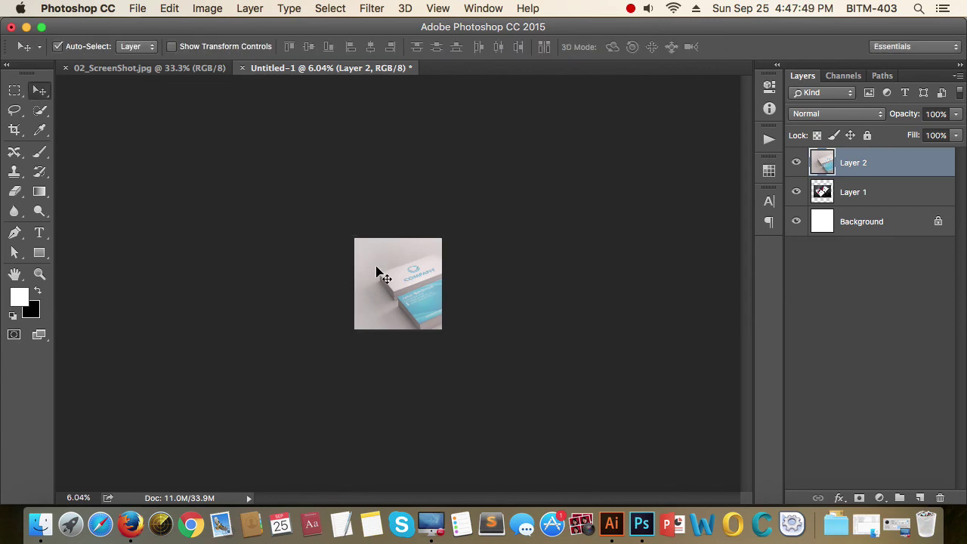
scroll(376, 268, "up", 8)
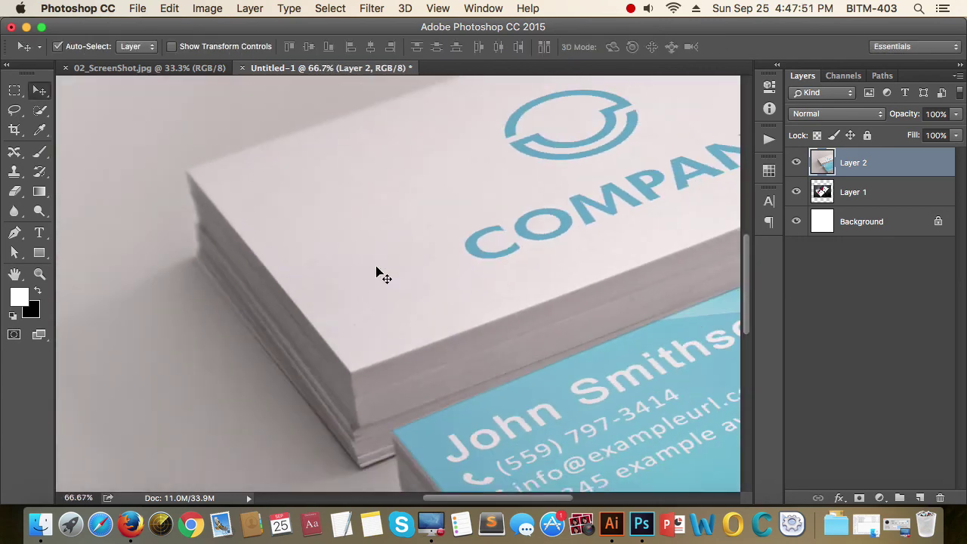
scroll(400, 266, "down", 4)
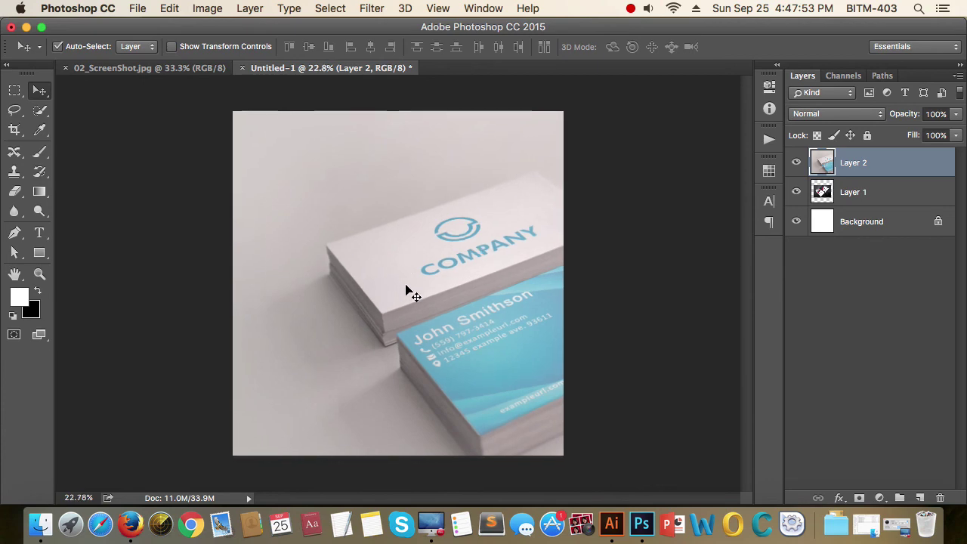
scroll(466, 290, "up", 1)
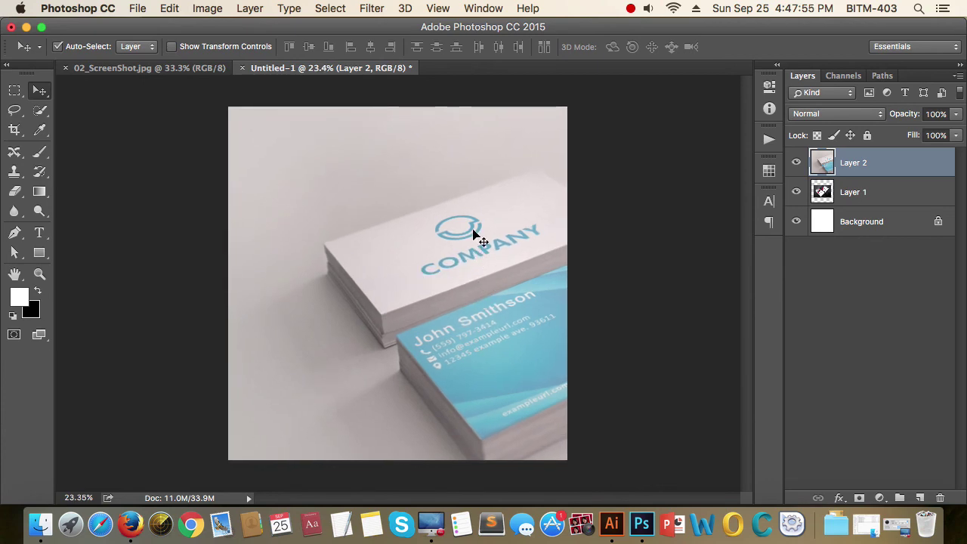
left_click(137, 8)
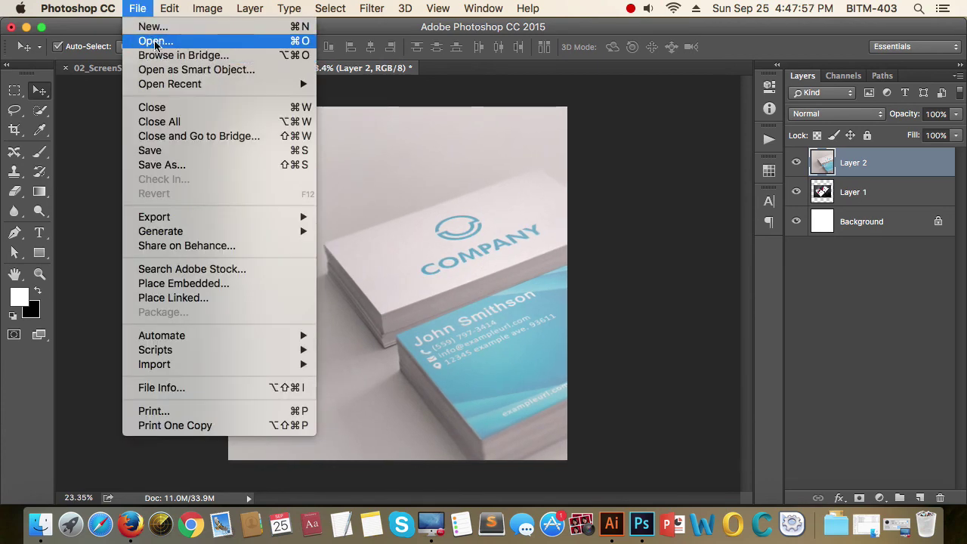
Cancel the Open dialog and File menu without opening anything, deselecting Layer 2.
left_click(172, 41)
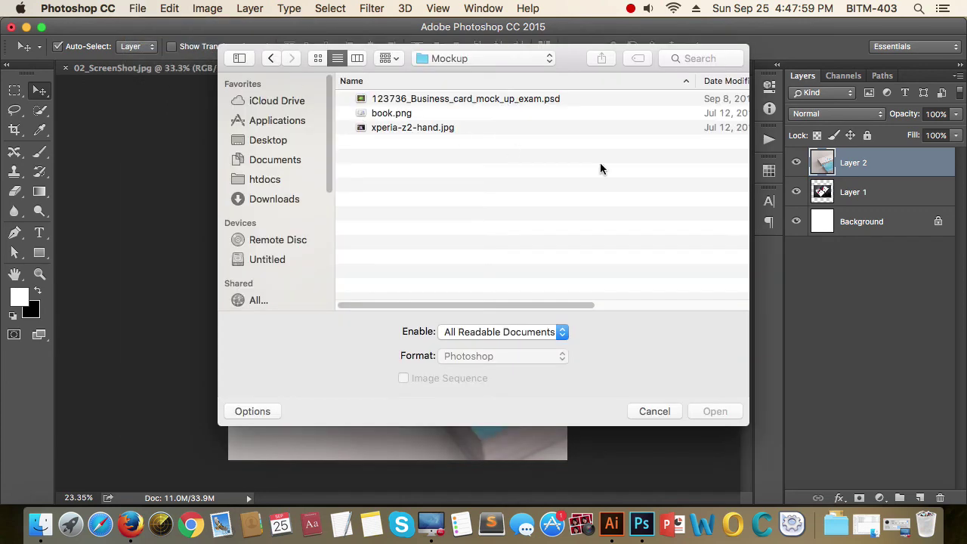
left_click(655, 412)
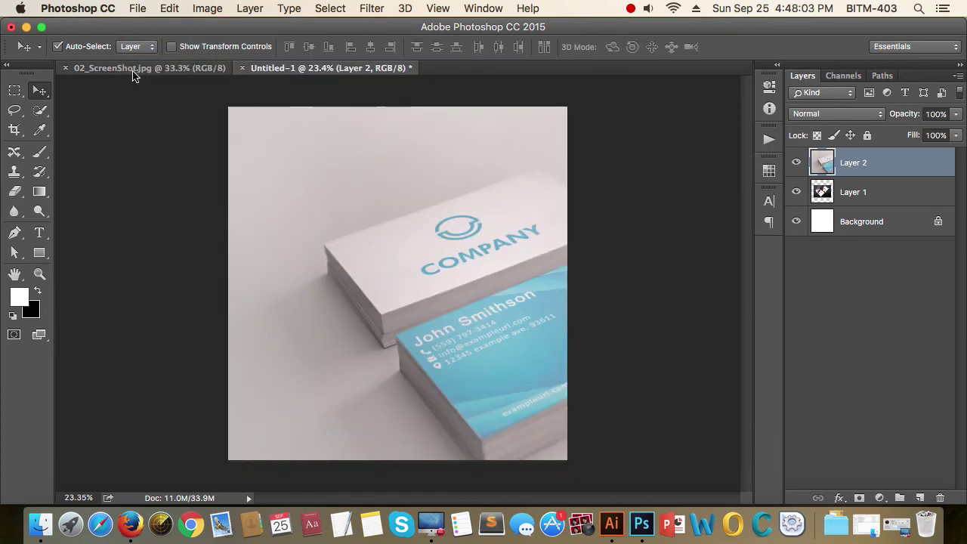
left_click(137, 10)
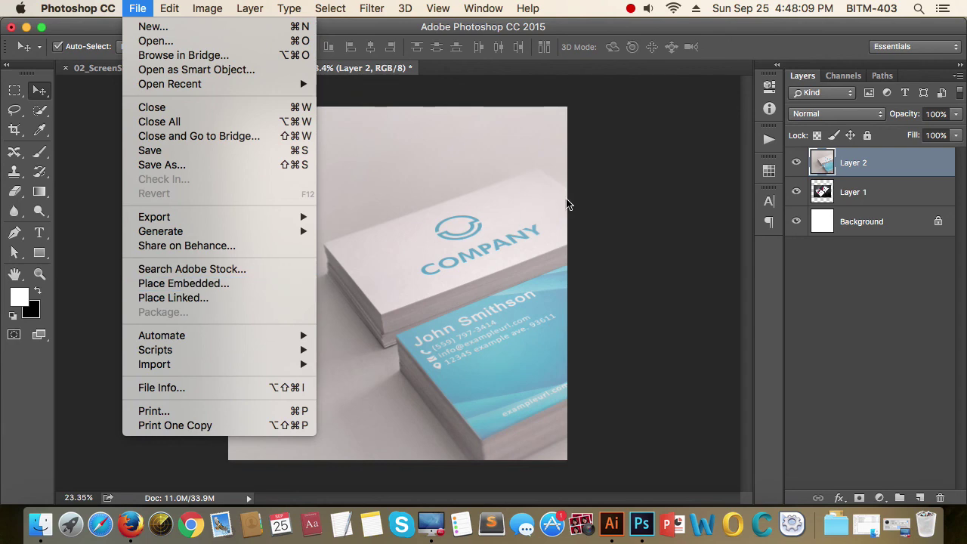
left_click(599, 194)
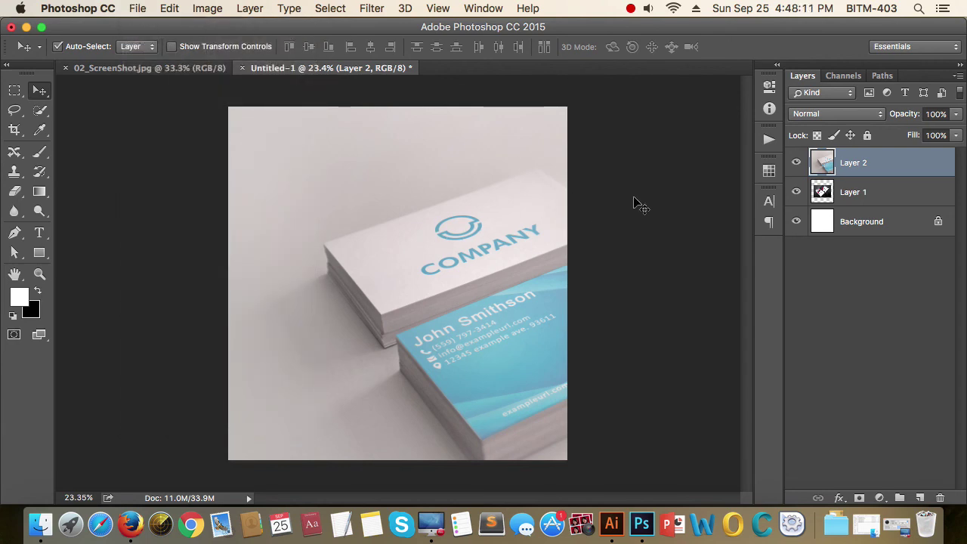
left_click(633, 205)
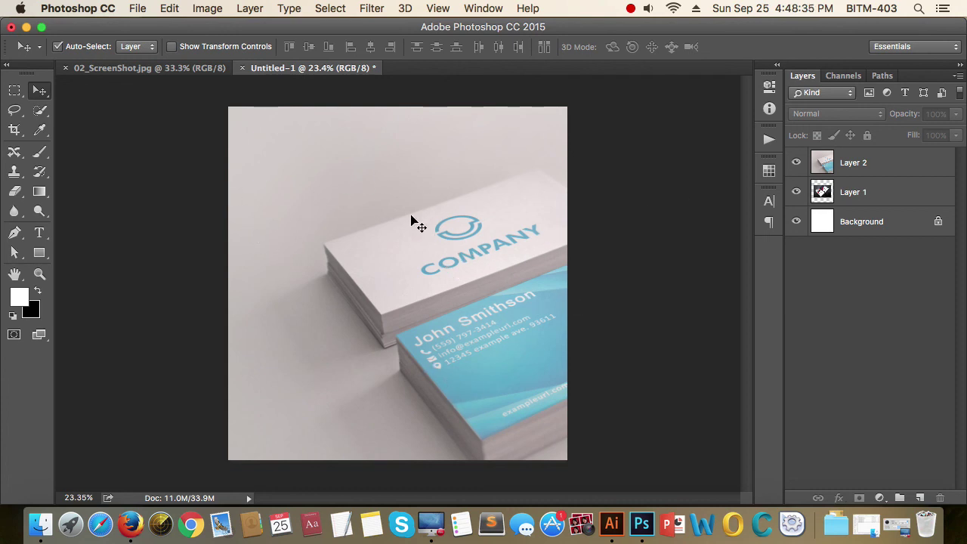
Make Layer 1 the active layer and reveal the desktop with F11.
left_click(822, 193)
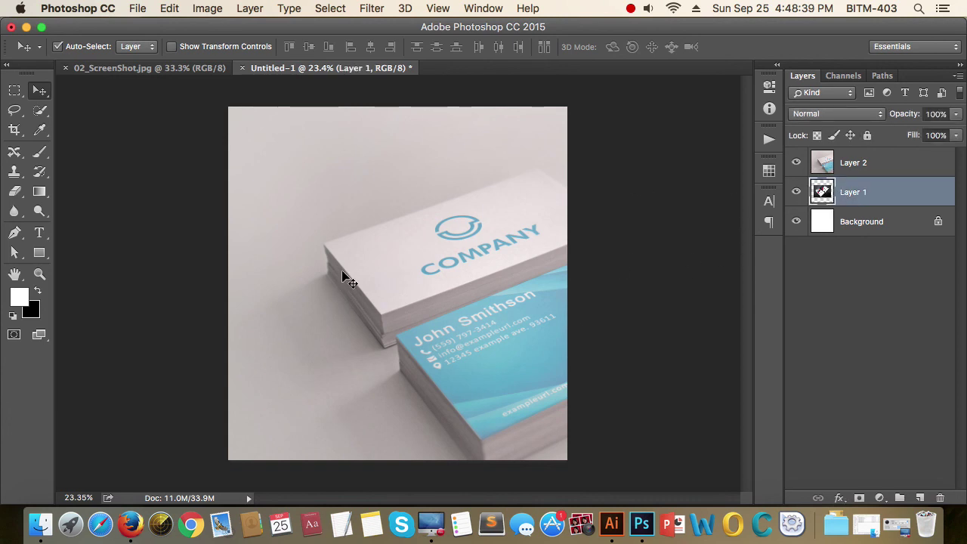
scroll(416, 263, "down", 1)
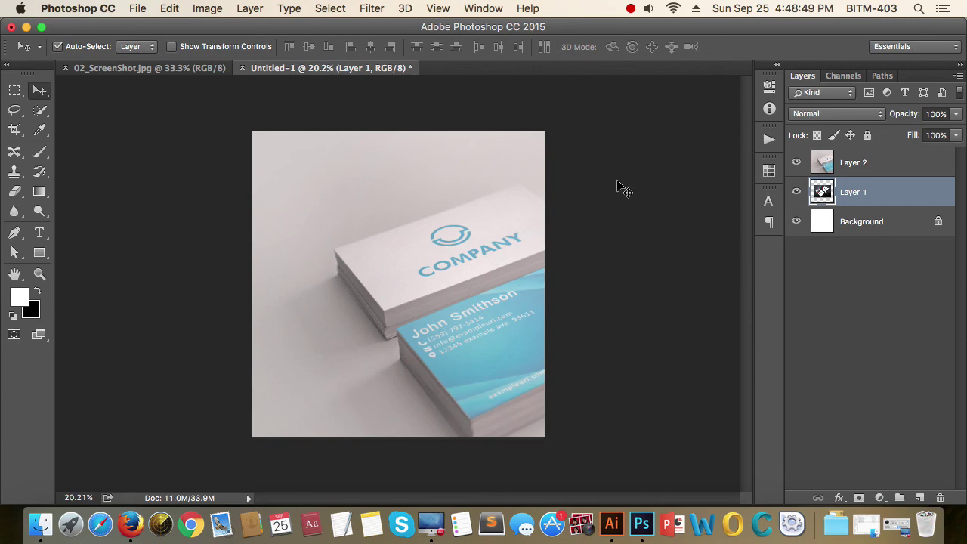
key("F11")
Drag 02_ScreenShot.jpg from the desktop via the Dock toward the Photoshop window.
left_click(732, 389)
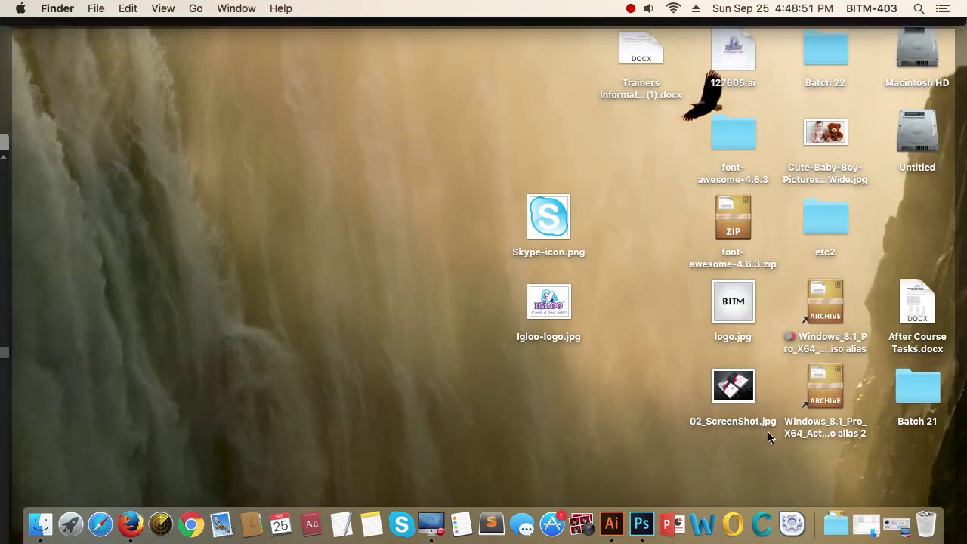
left_click_drag(731, 389, 642, 527)
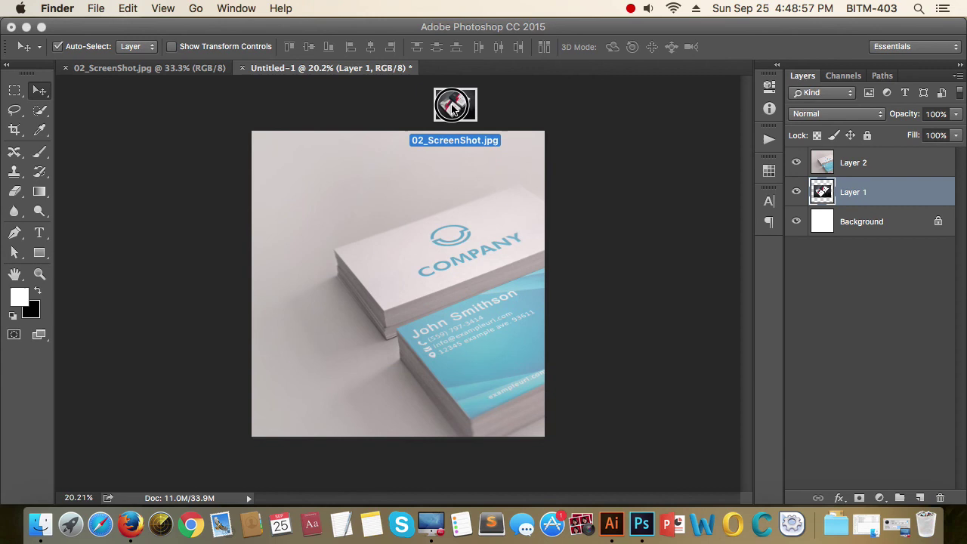
mouse_move(642, 526)
left_mouse_down()
mouse_move(409, 293)
mouse_move(481, 268)
mouse_move(456, 78)
left_mouse_up()
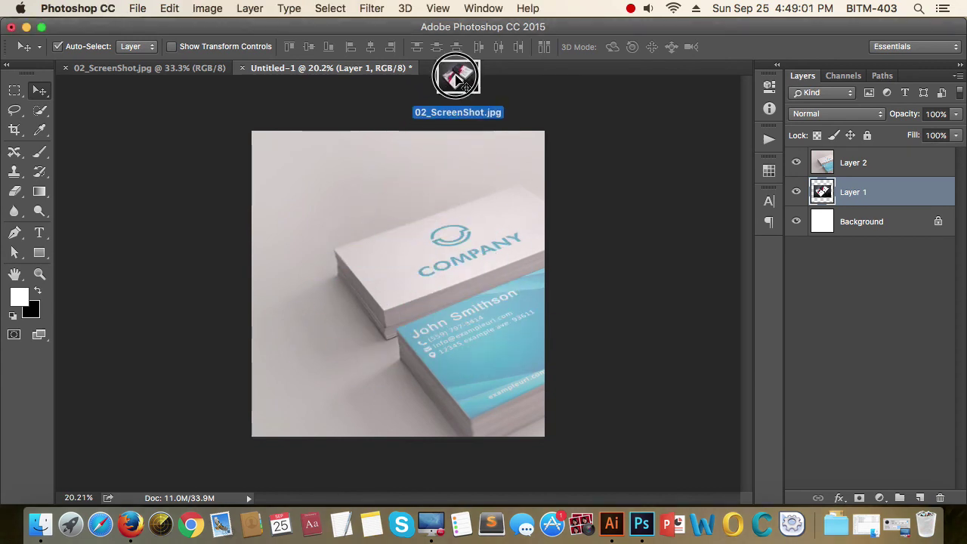
Drop 02_ScreenShot.jpg in as its own document, then return to Untitled-1 with no layer selected.
mouse_move(457, 78)
left_mouse_down()
mouse_move(124, 73)
mouse_move(463, 72)
mouse_move(450, 71)
left_mouse_up()
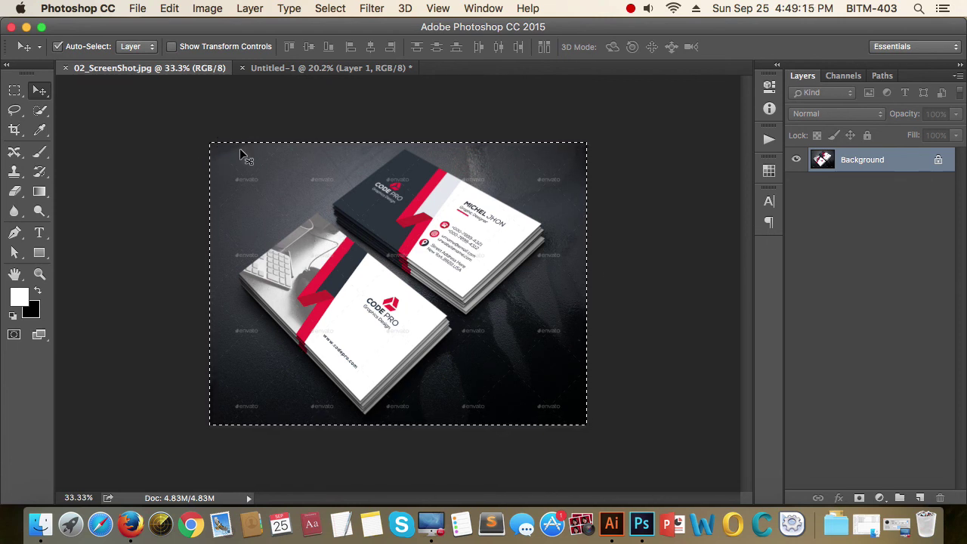
left_click(326, 69)
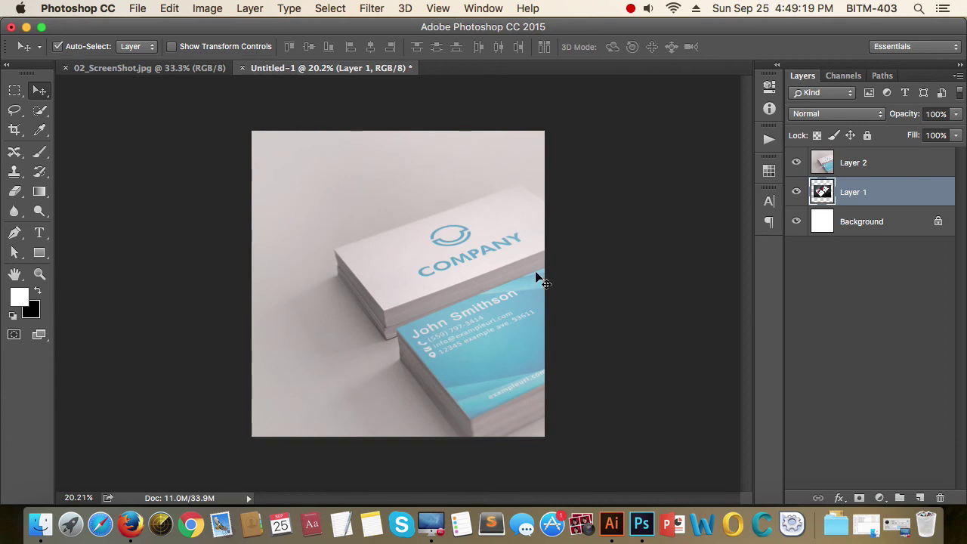
left_click(834, 295)
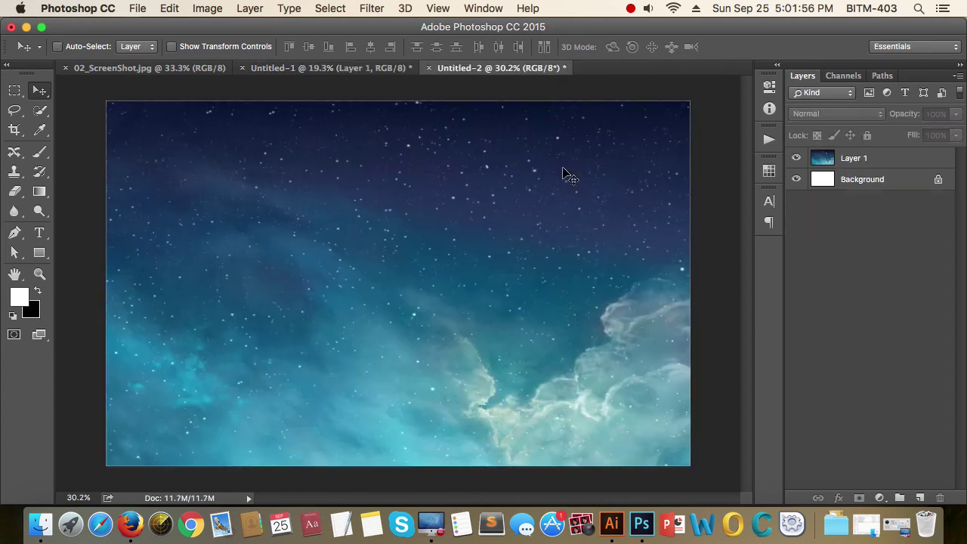
Add a 'THIS IS A HEADER' text layer on the sky at 72 pt.
left_click(39, 233)
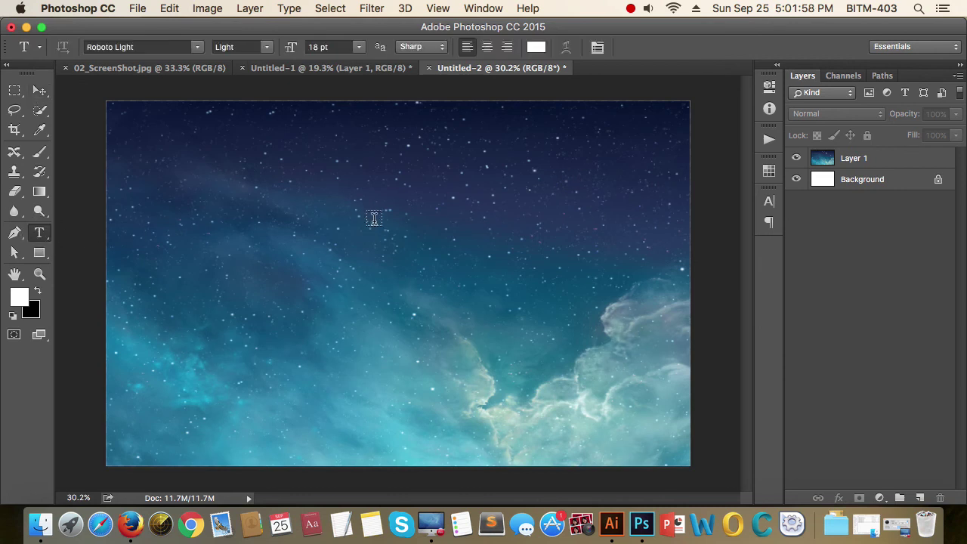
left_click(316, 224)
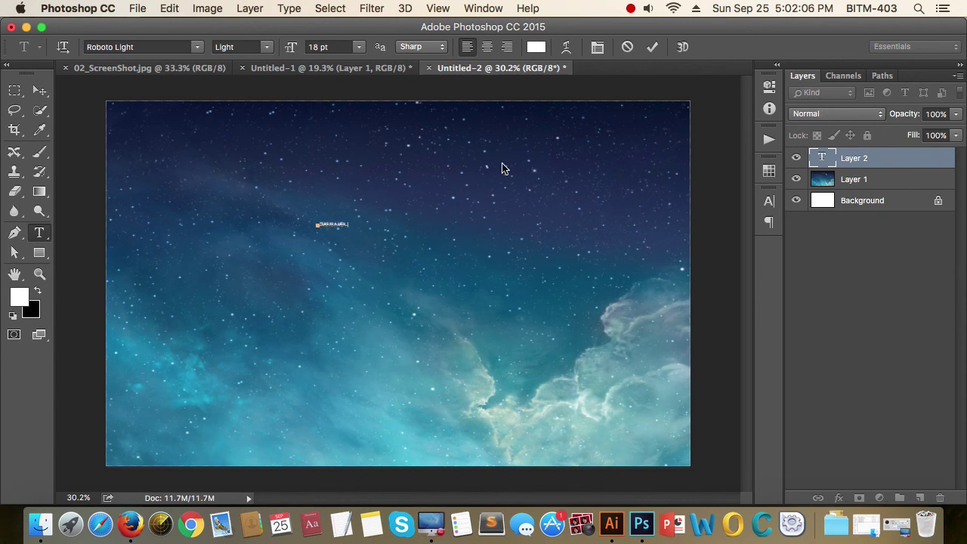
key("super+a")
left_click(326, 47)
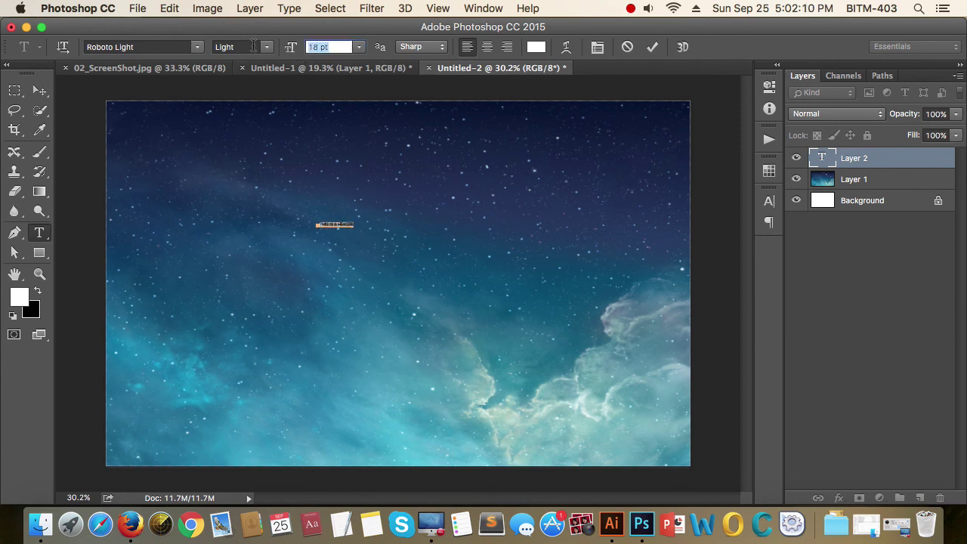
type("48")
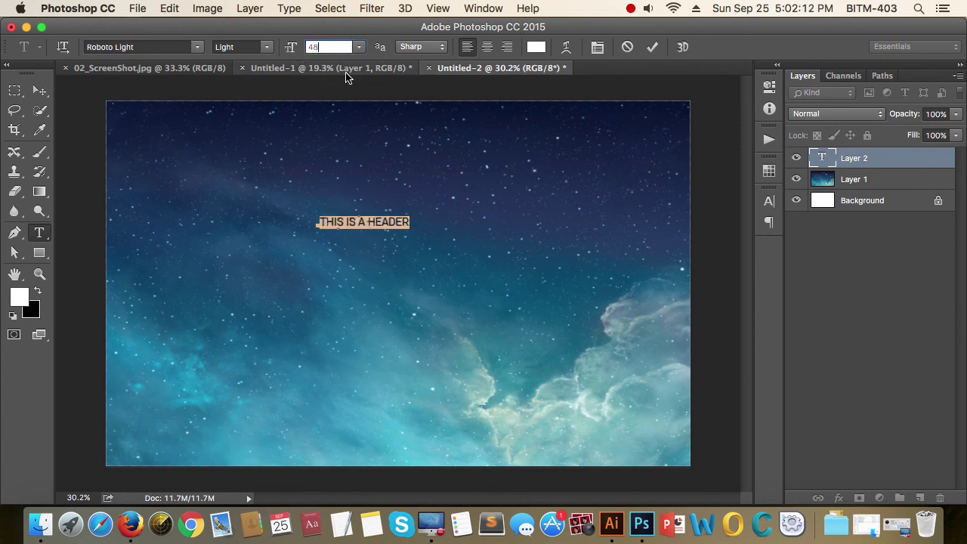
left_click_drag(290, 47, 281, 45)
type("2")
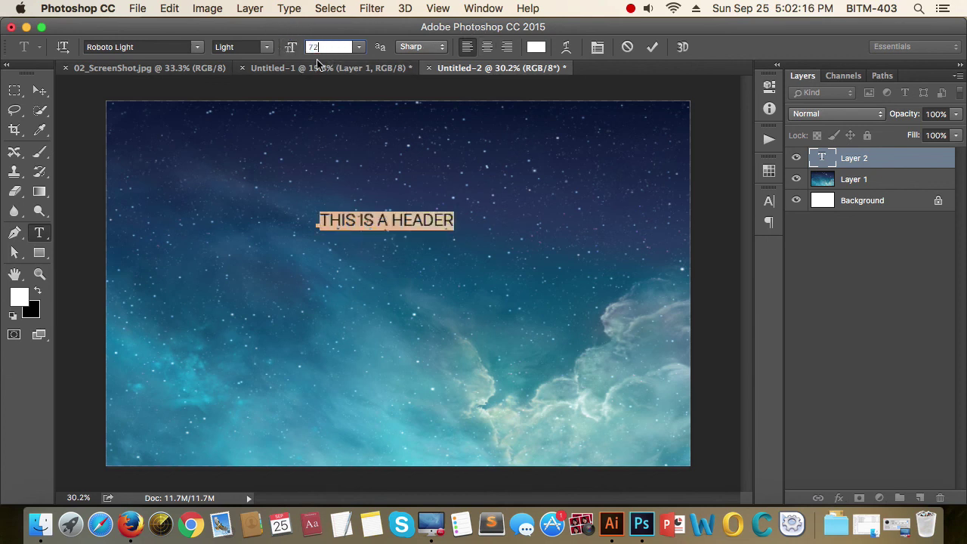
Make the header Bold and centre-aligned with a new anti-aliasing method, then move it toward the top centre.
left_click(270, 47)
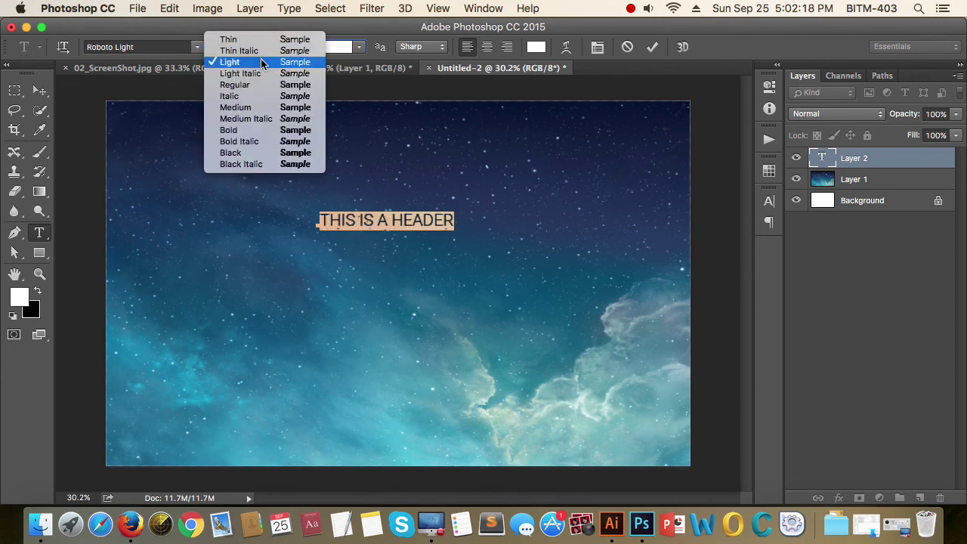
left_click(234, 129)
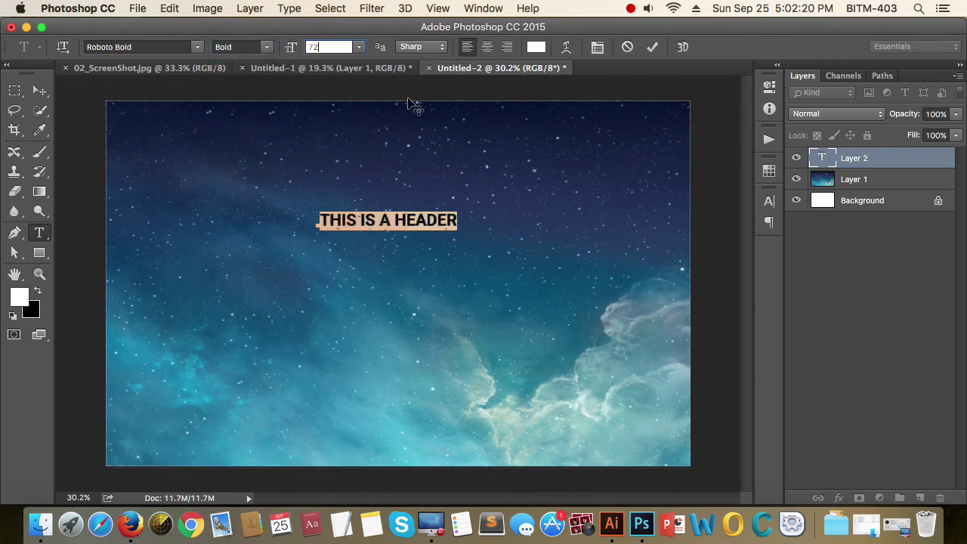
left_click(487, 47)
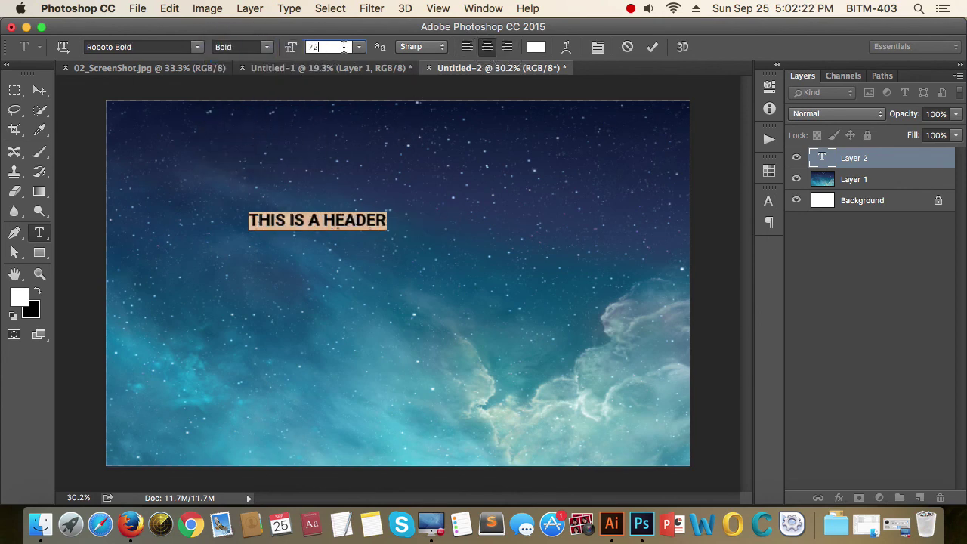
left_click(444, 46)
left_click(410, 99)
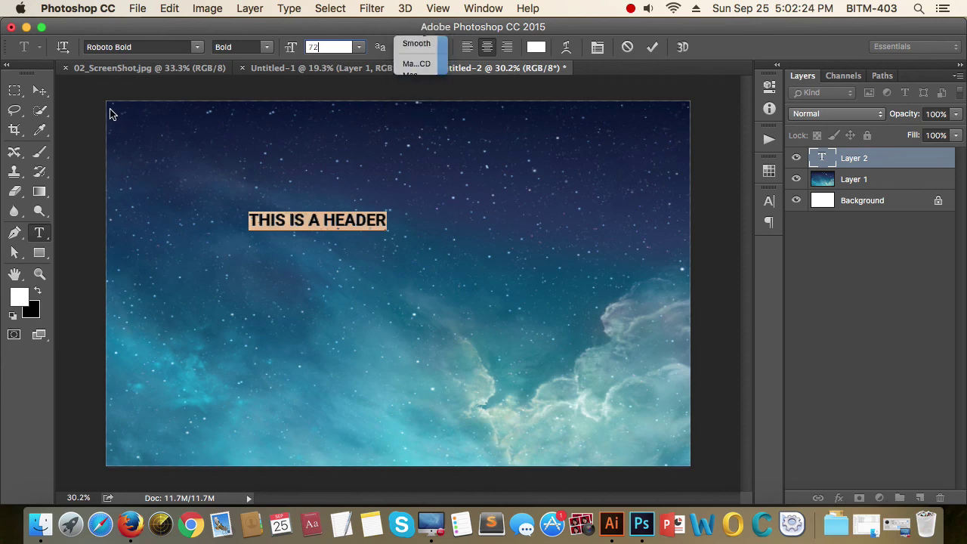
left_click(40, 90)
left_click_drag(359, 225, 431, 187)
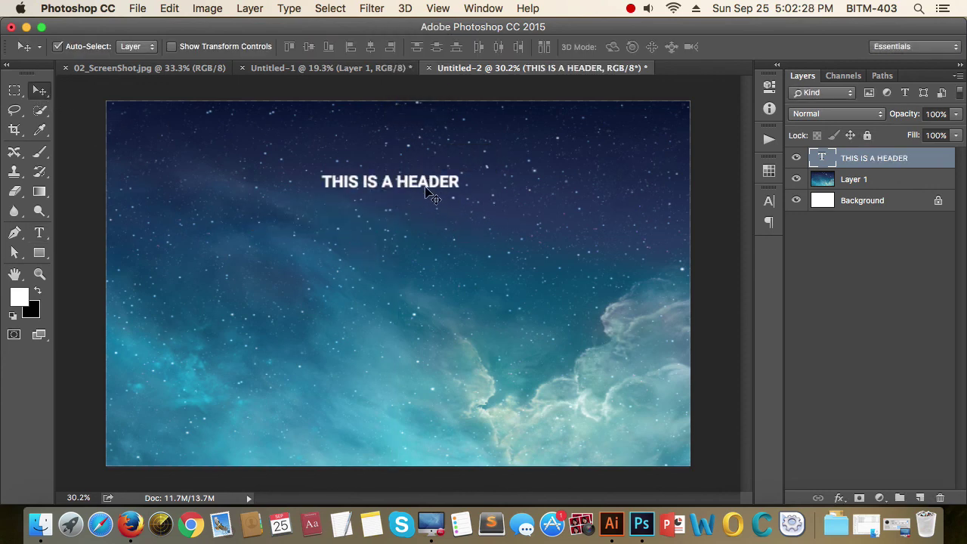
Nudge the header into place and draw a narrowed, shortened paragraph text box beneath it.
left_click_drag(427, 185, 436, 190)
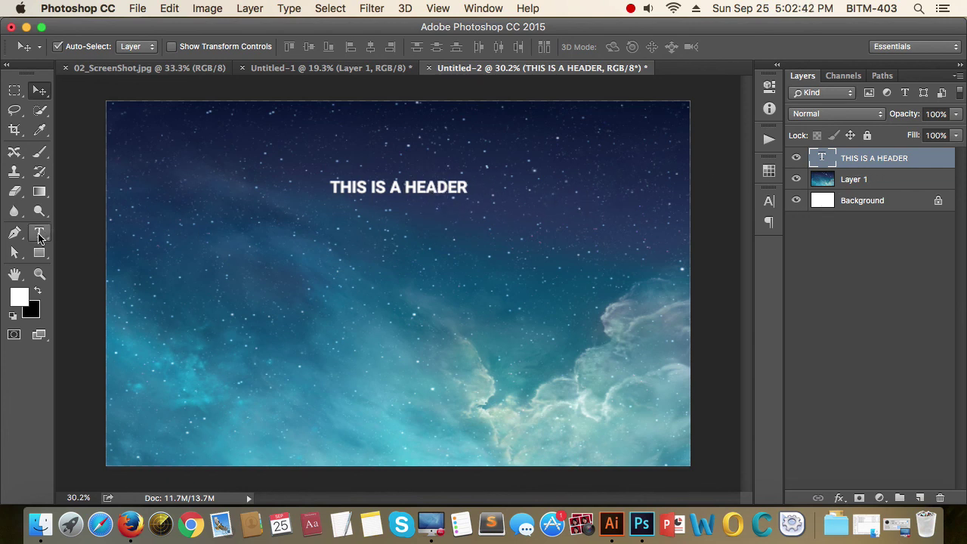
left_click(40, 232)
left_click_drag(173, 221, 617, 368)
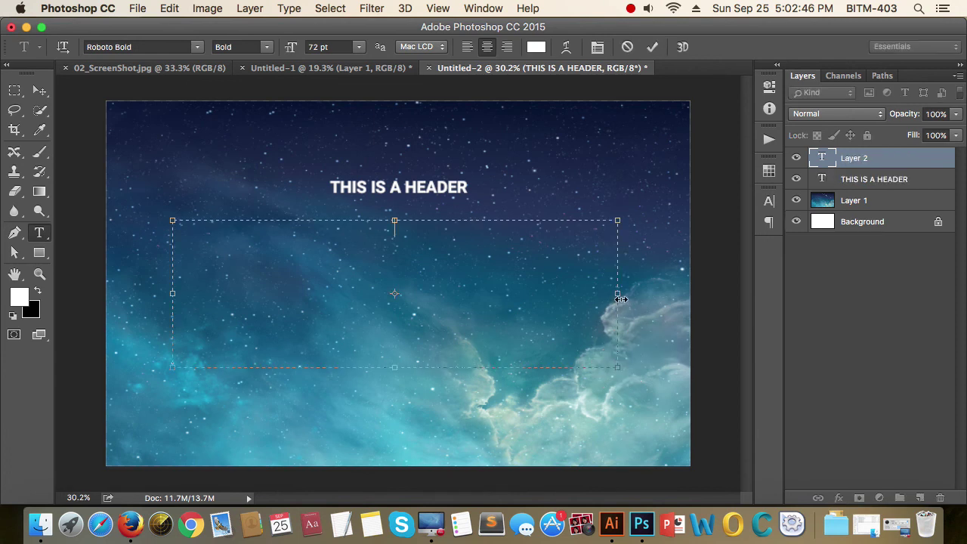
left_click_drag(618, 296, 560, 288)
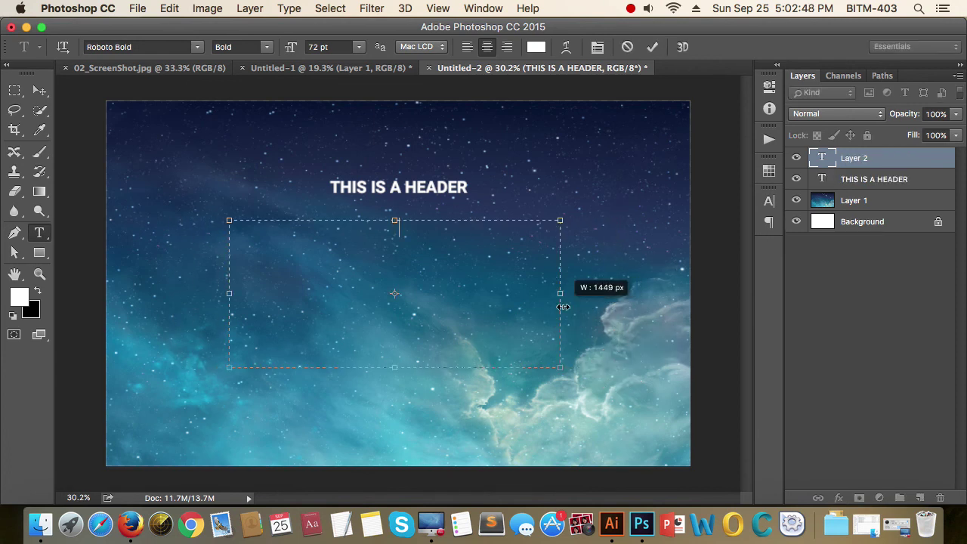
left_click_drag(394, 368, 394, 356)
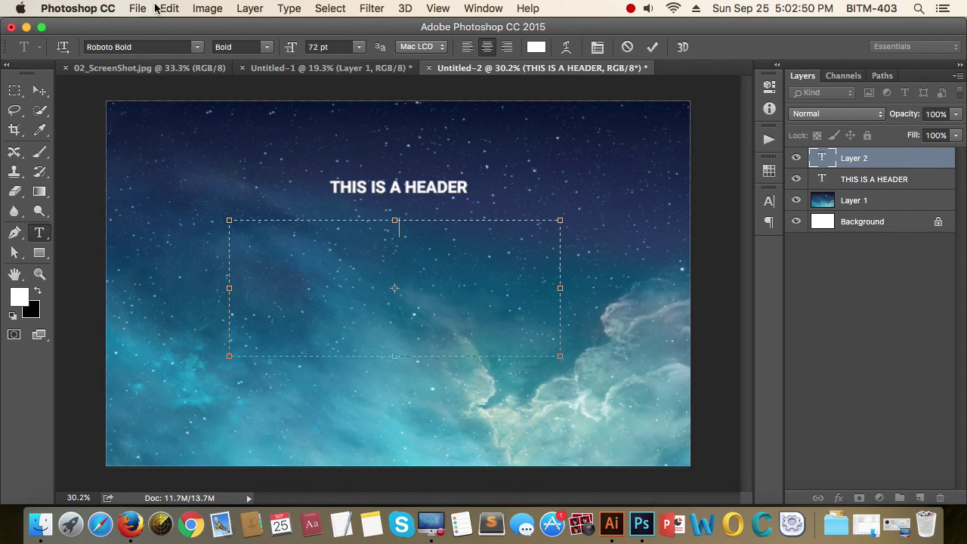
Fill the box with Lorem Ipsum placeholder text at 24 pt Light.
left_click(288, 7)
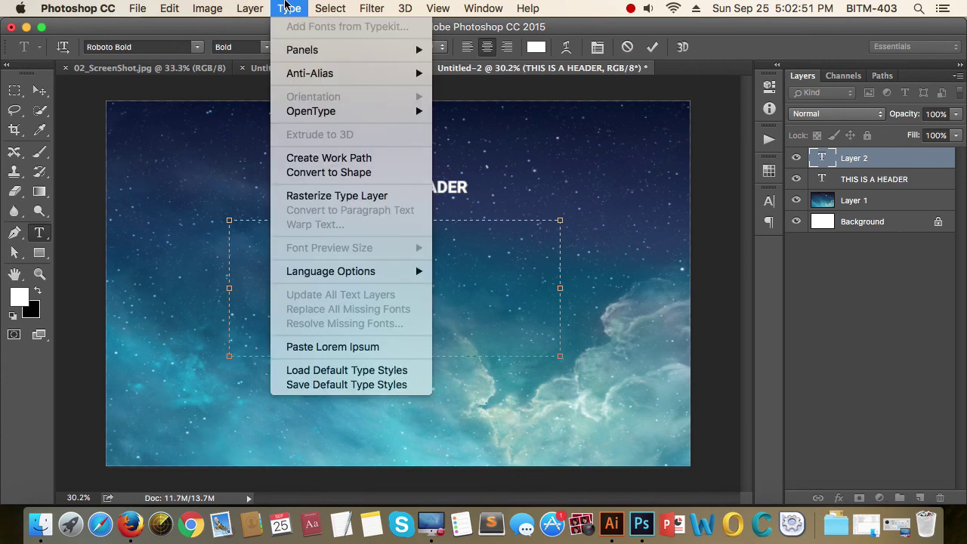
left_click(320, 345)
key("cmd+a")
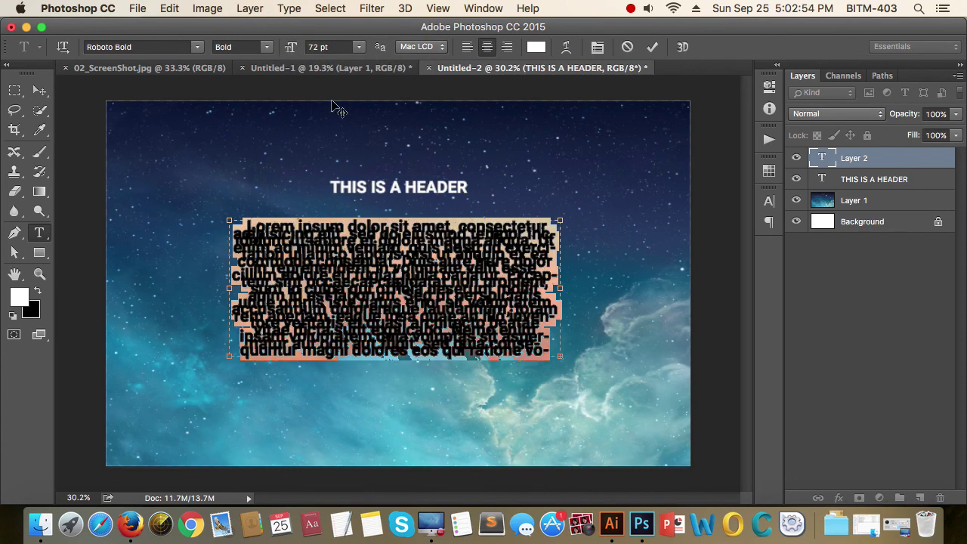
left_click(321, 47)
type("24")
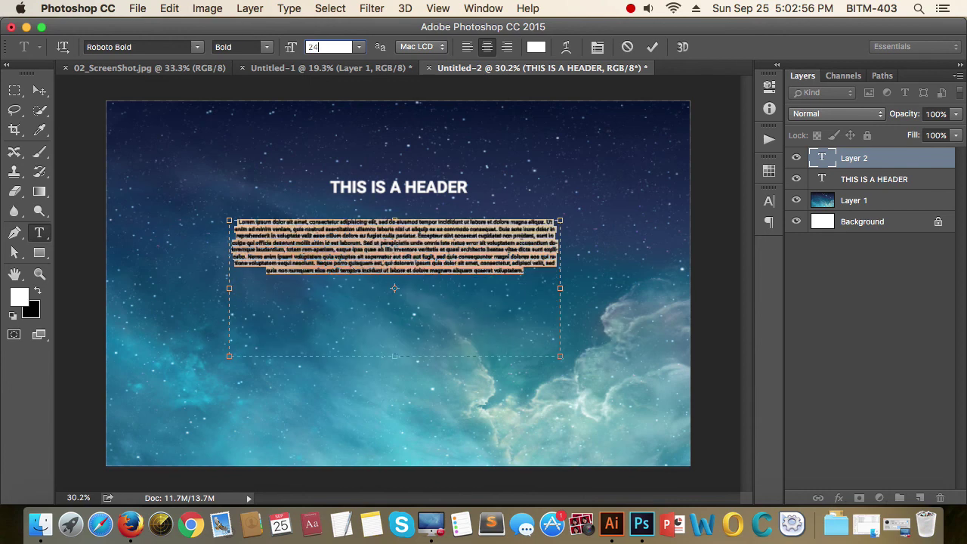
left_click(268, 47)
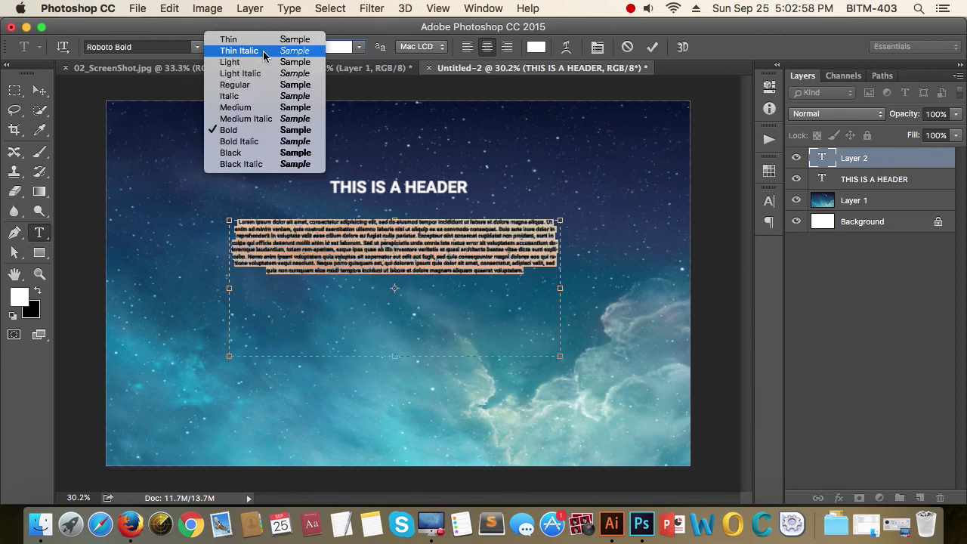
left_click(264, 60)
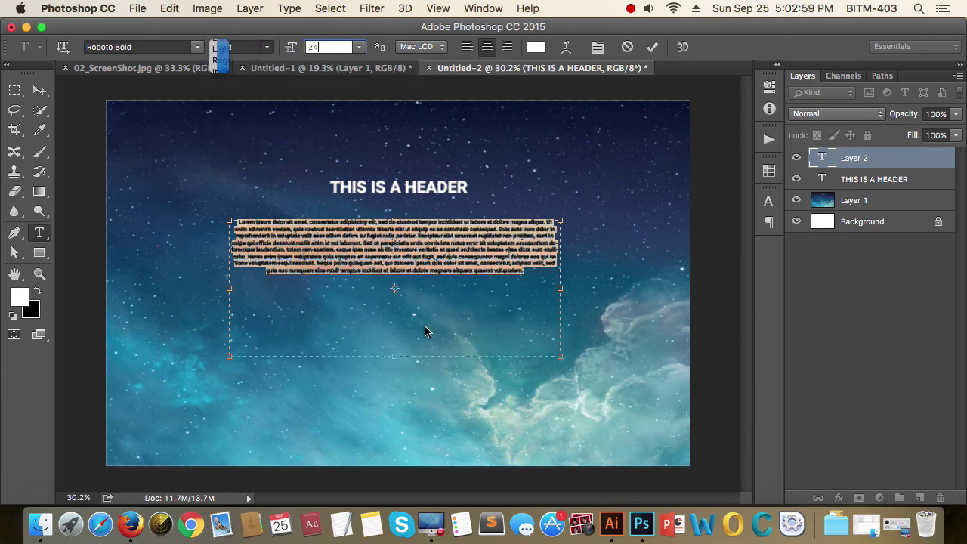
Set the paragraph's leading to 36 pt and commit the text.
left_click(769, 201)
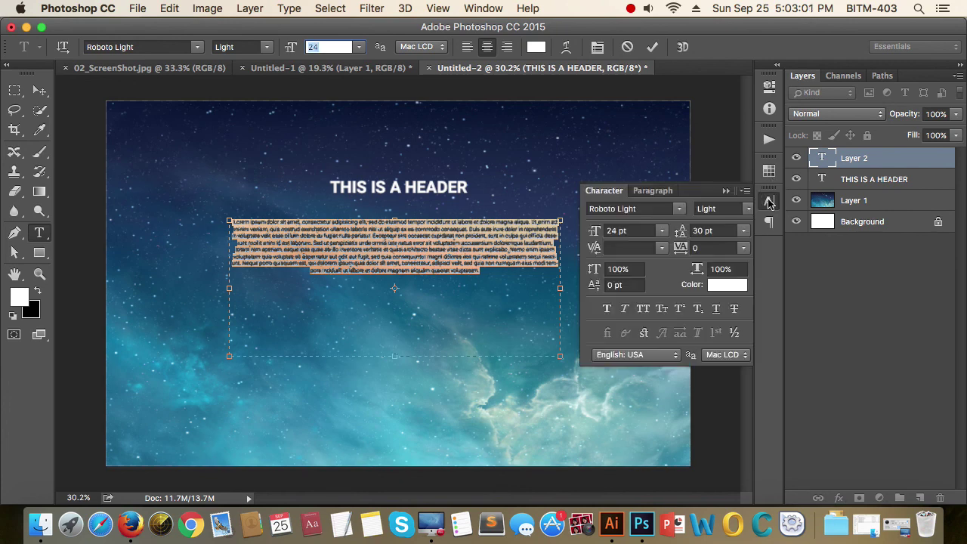
left_click(715, 231)
type("36")
key("Return")
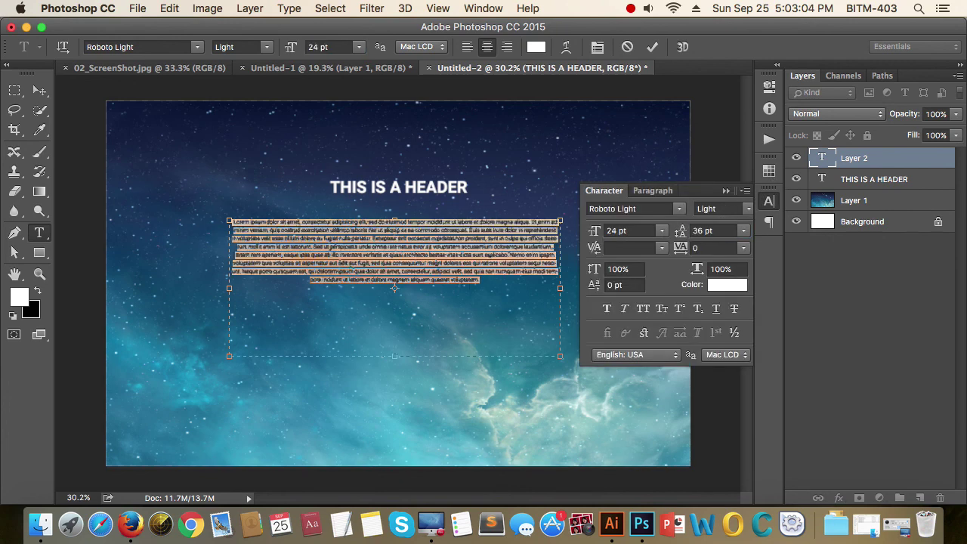
left_click(725, 191)
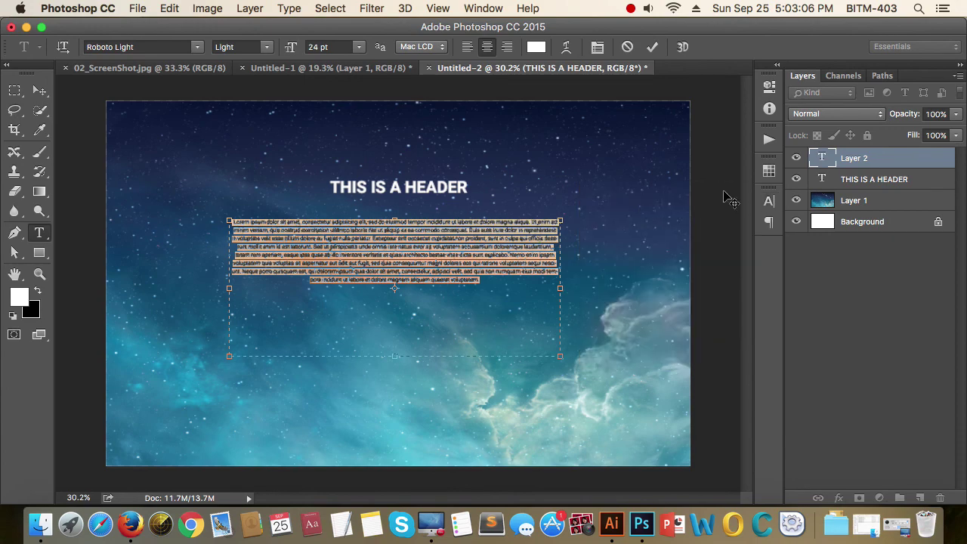
left_click(39, 90)
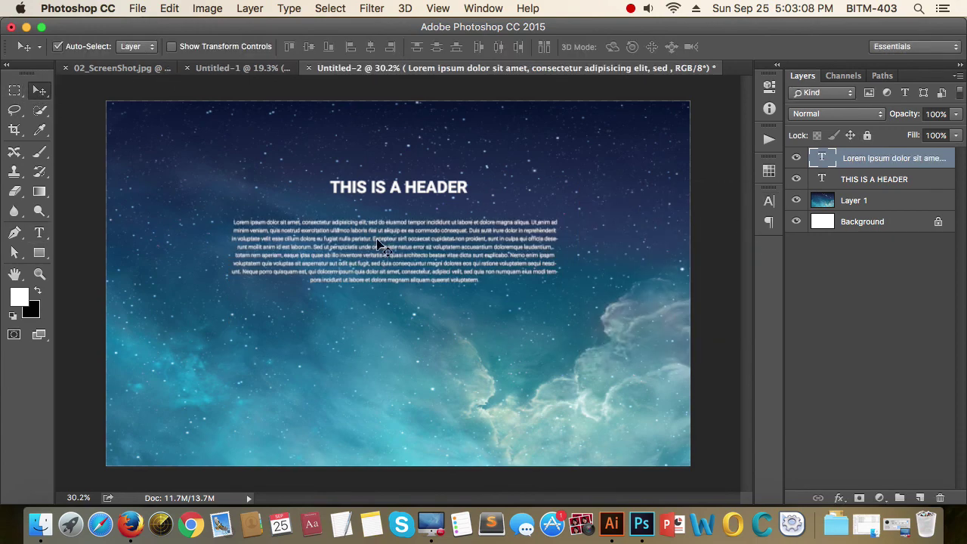
scroll(455, 246, "up", 5)
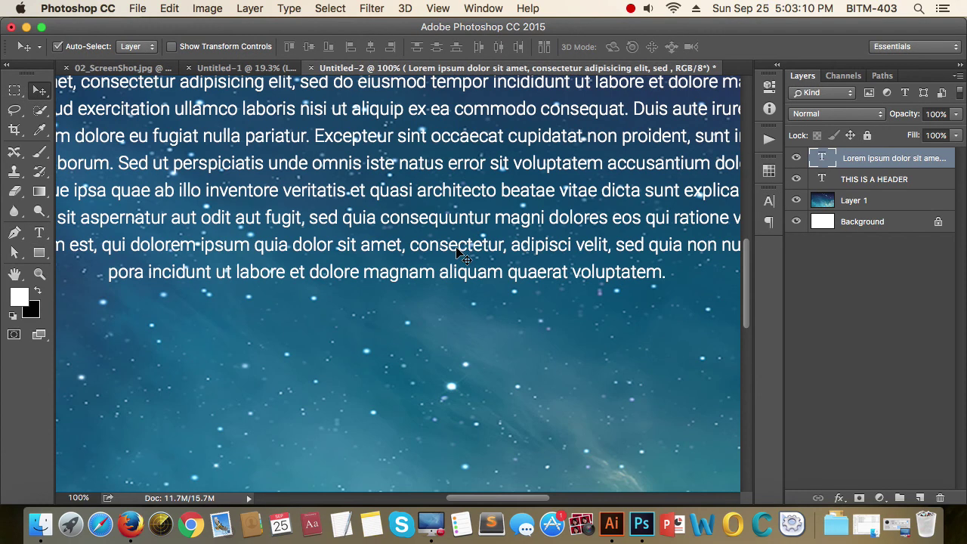
scroll(456, 246, "down", 5)
scroll(456, 235, "down", 2)
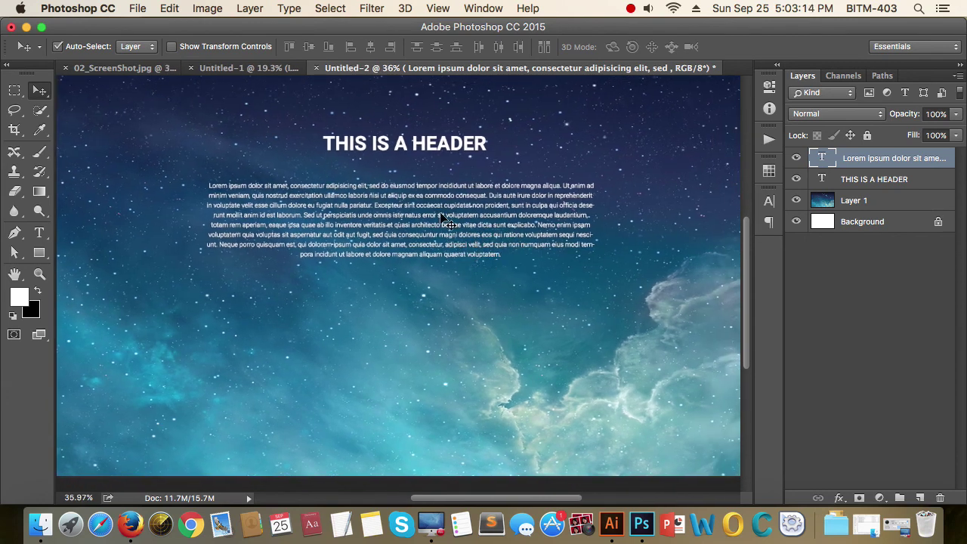
Shorten the paragraph's text box, raise its leading to 42 pt, and fit the canvas on screen.
key("t")
left_click(479, 238)
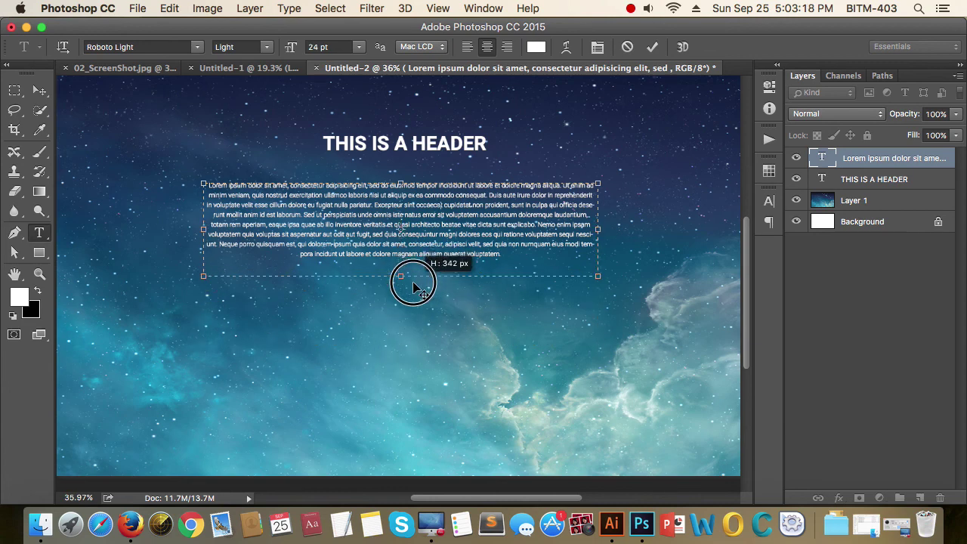
left_click_drag(408, 344, 408, 276)
left_click_drag(504, 261, 173, 173)
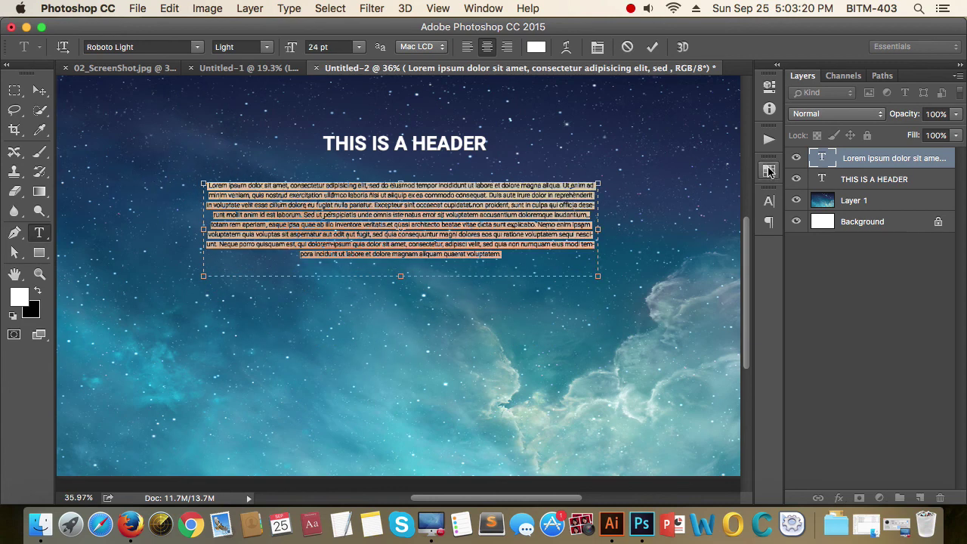
left_click(769, 202)
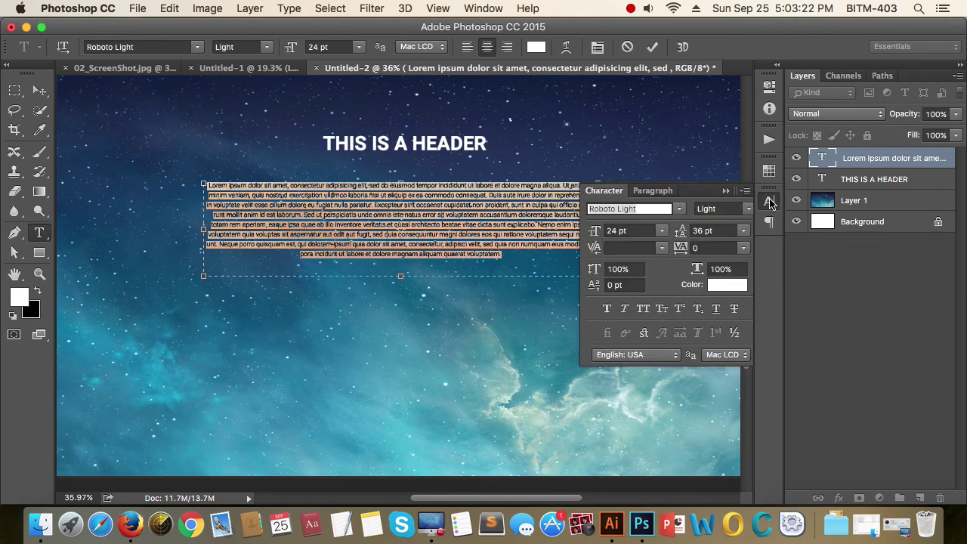
left_click(718, 231)
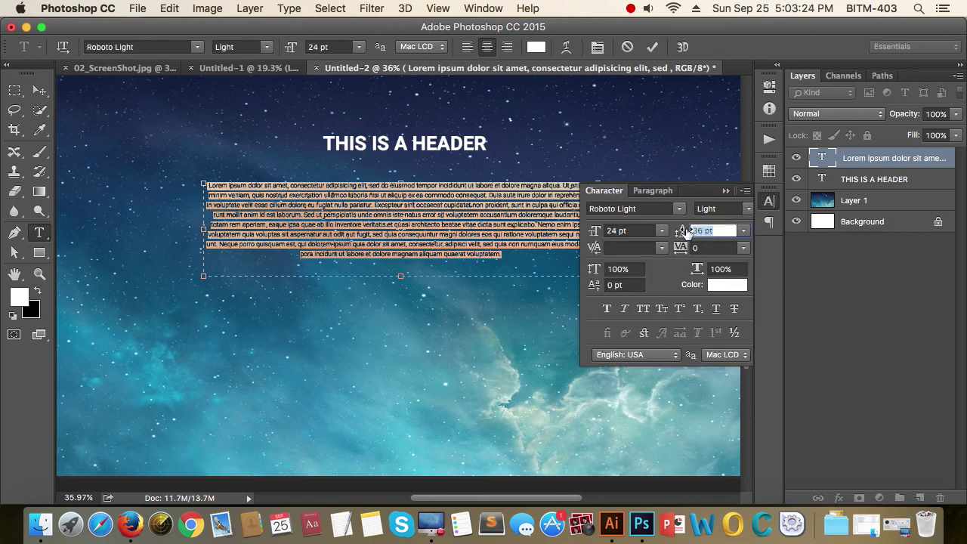
type("42")
key("Return")
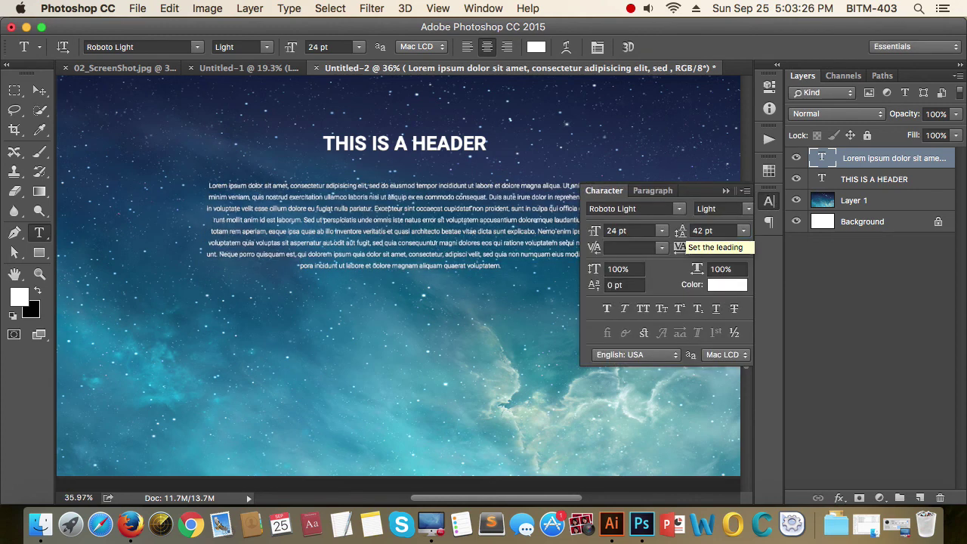
left_click(725, 190)
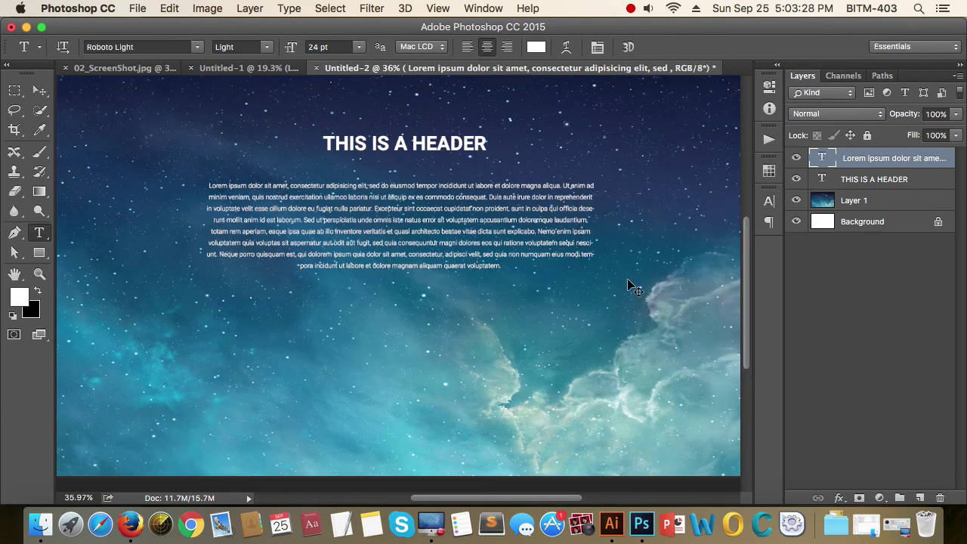
key("super+0")
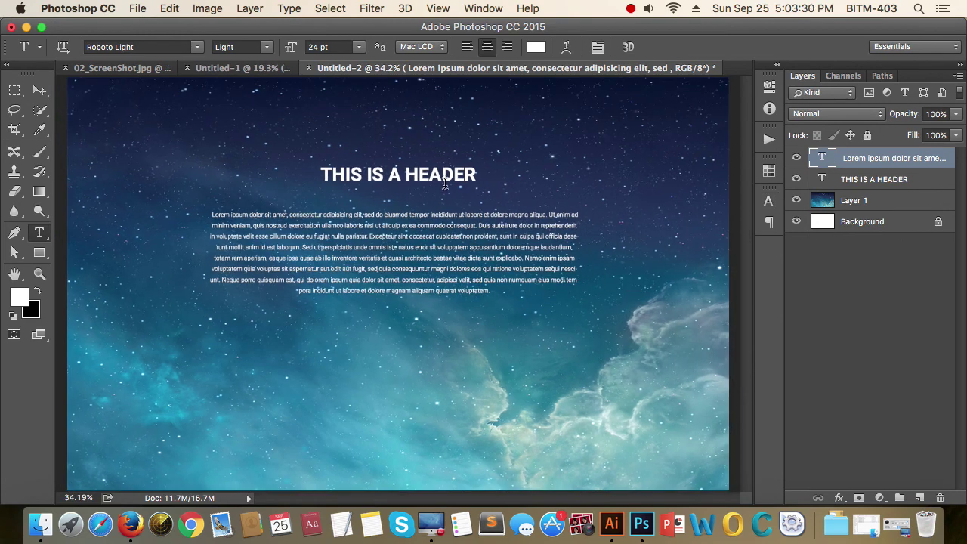
left_click(39, 91)
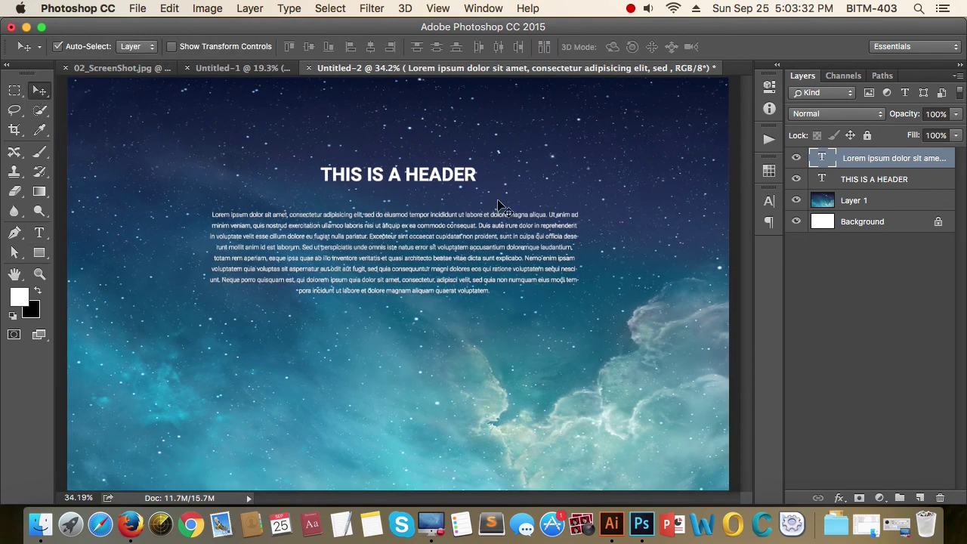
Select both the header and Lorem ipsum layers and align their horizontal centres.
left_click(428, 179)
left_click(437, 220, "shift")
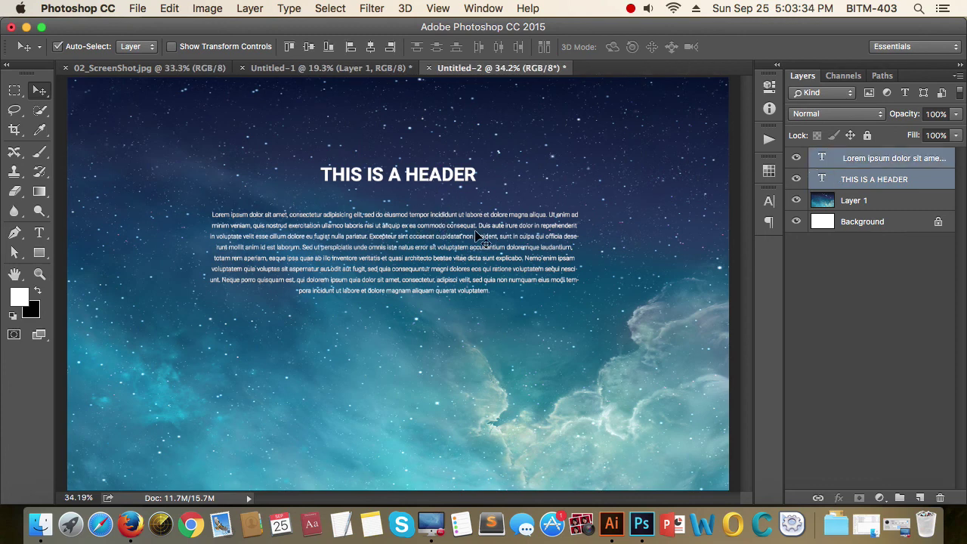
left_click(847, 297)
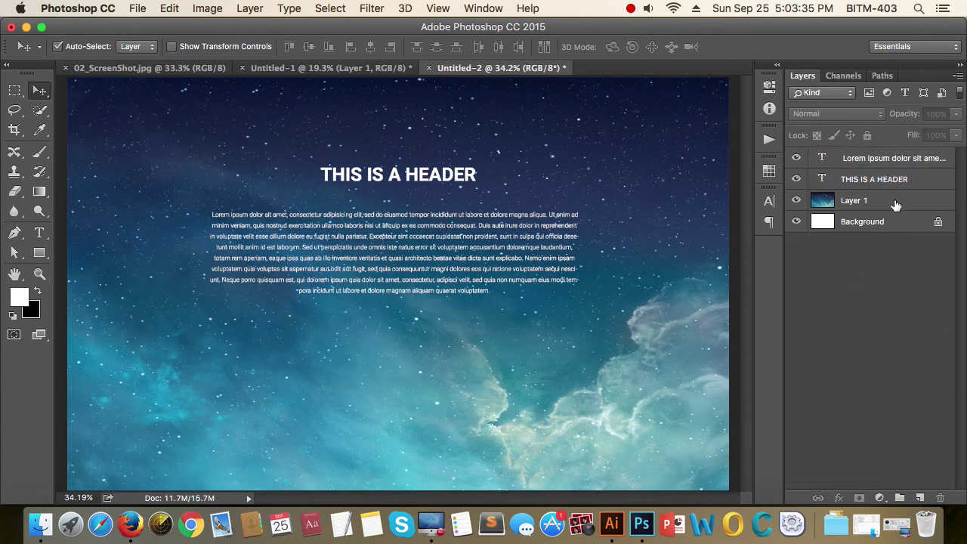
left_click(449, 174)
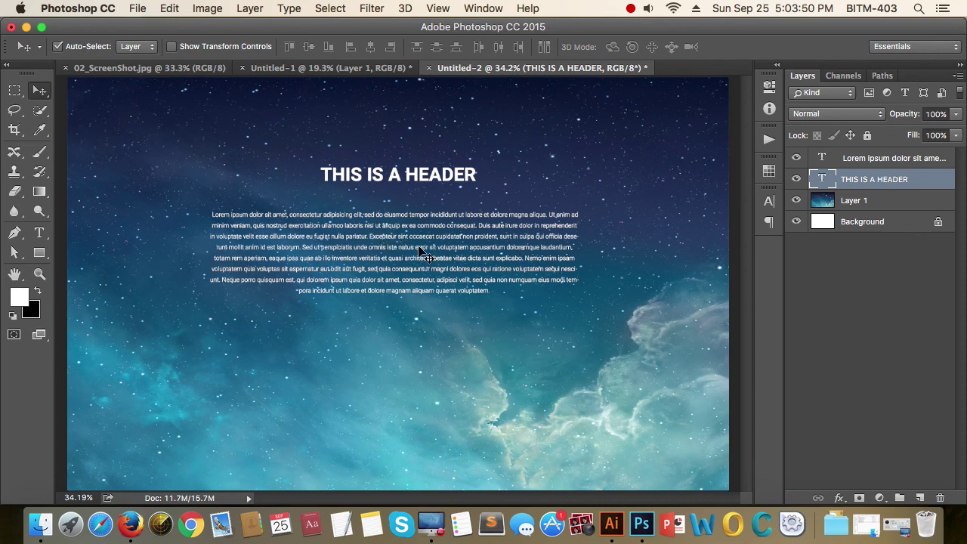
left_click(448, 237, "shift")
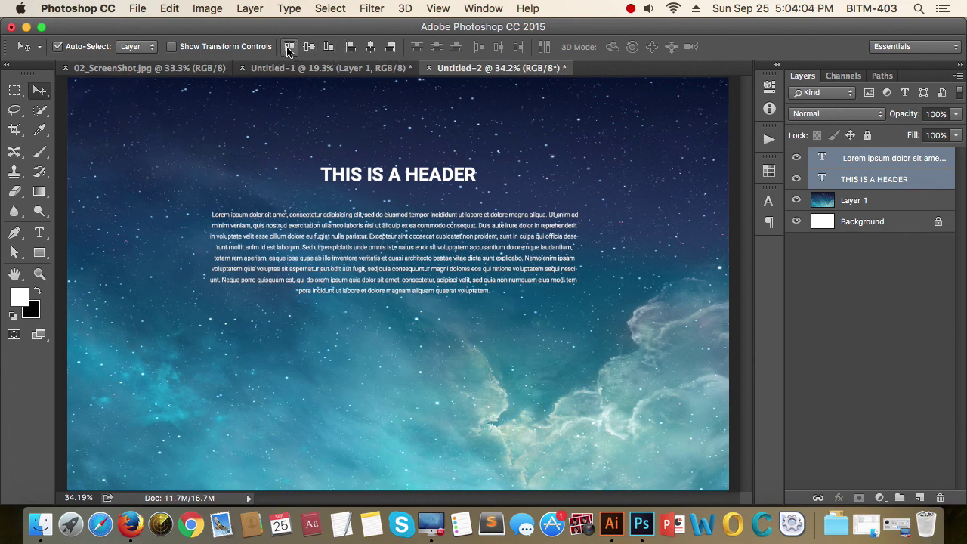
left_click(869, 265)
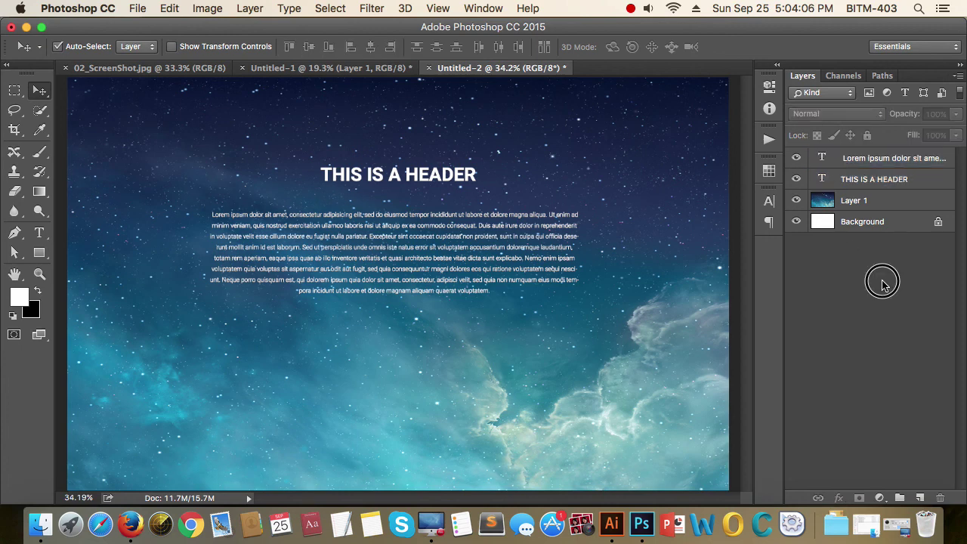
left_click(459, 178)
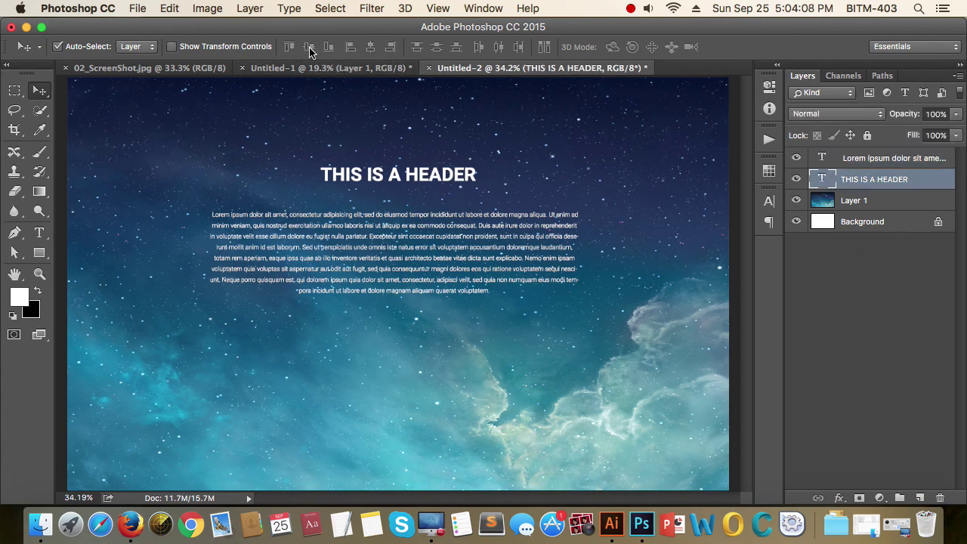
left_click(869, 159, "shift")
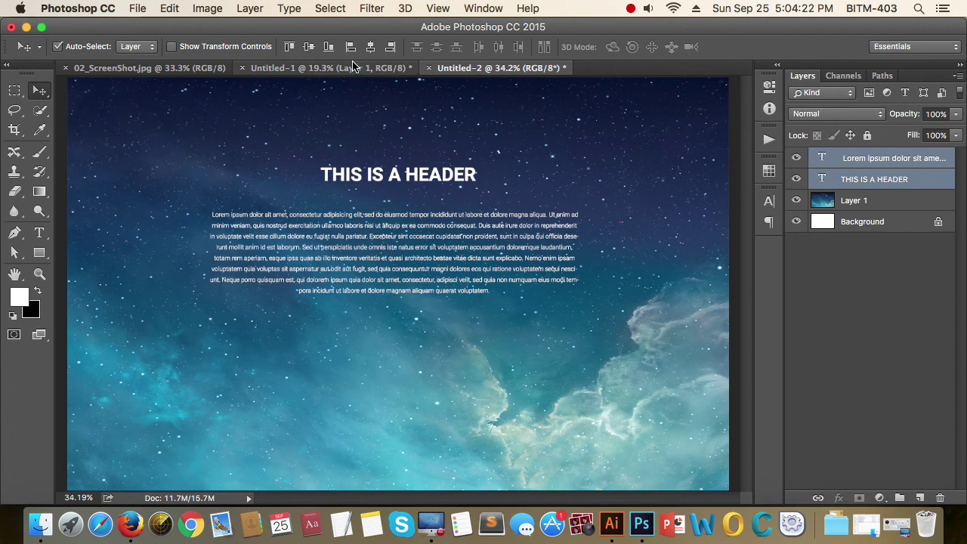
left_click(371, 48)
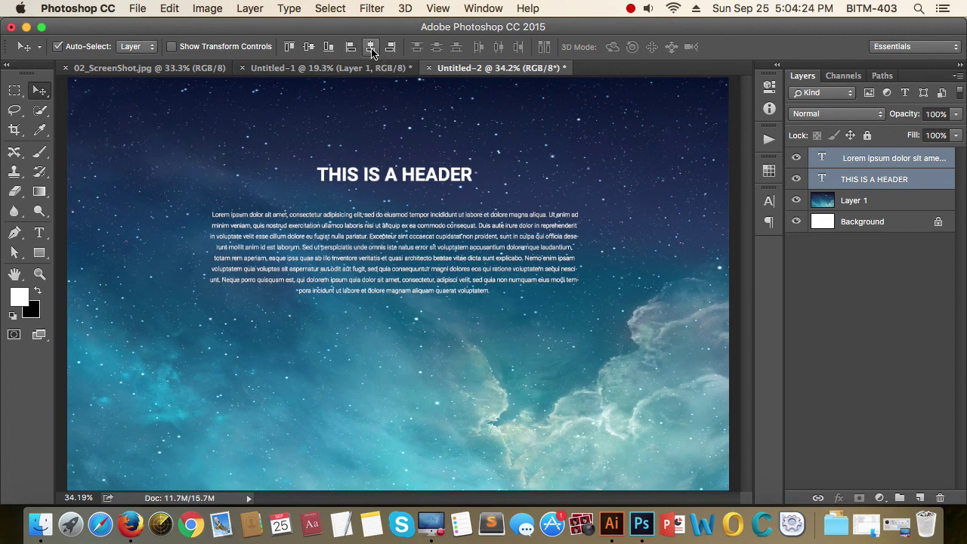
Nudge the THIS IS A HEADER layer down slightly toward the paragraph.
left_click(917, 303)
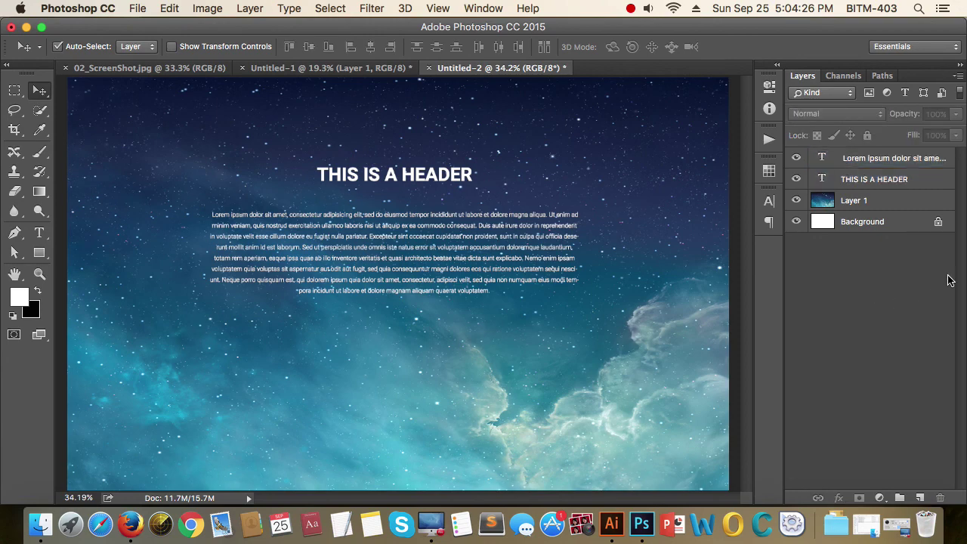
scroll(302, 187, "up", 2)
scroll(387, 190, "up", 3)
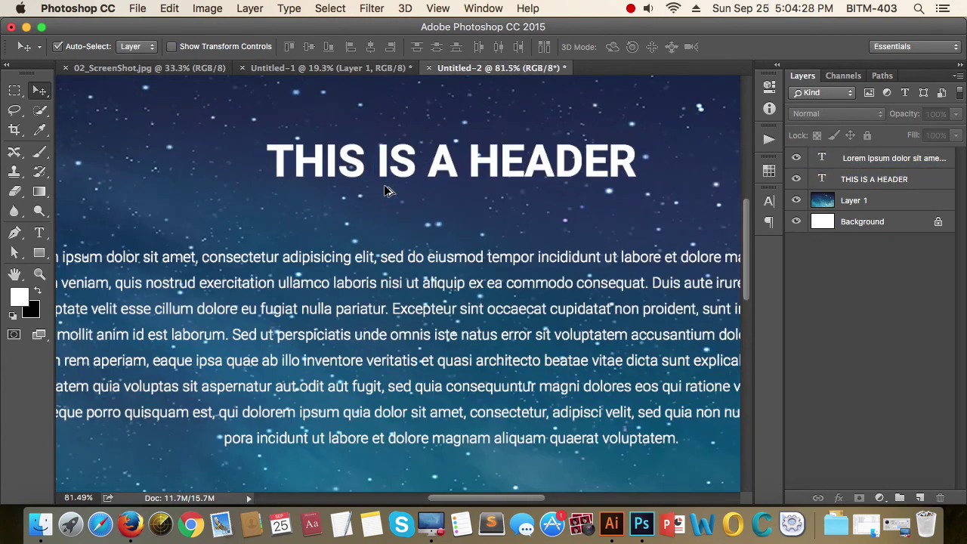
left_click(492, 168)
key("shift+Down")
key("shift+Down")
key("shift+Down")
key("shift+Down")
key("shift+Down")
key("shift+Down")
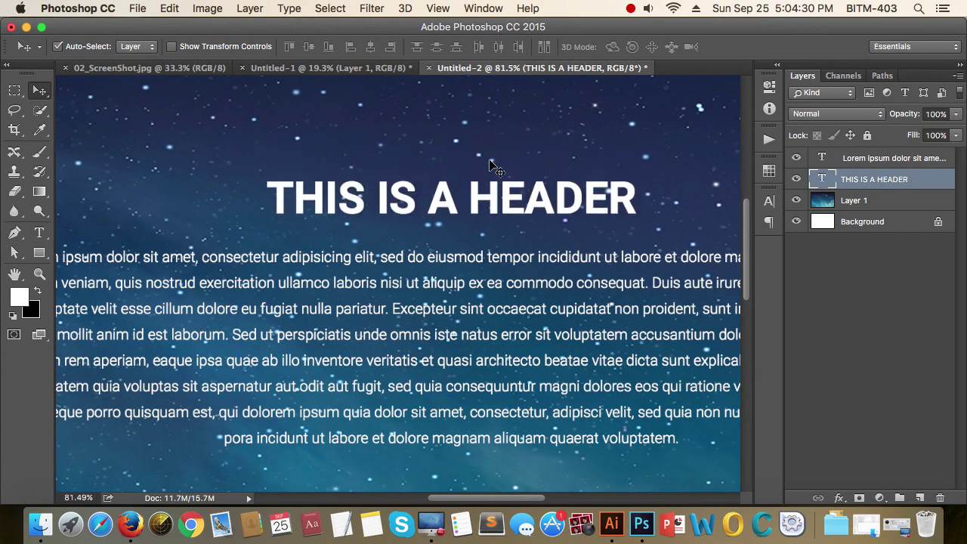
key("shift+Down")
key("shift+Down")
key("shift+Down")
key("shift+Down")
key("shift+Down")
key("shift+Down")
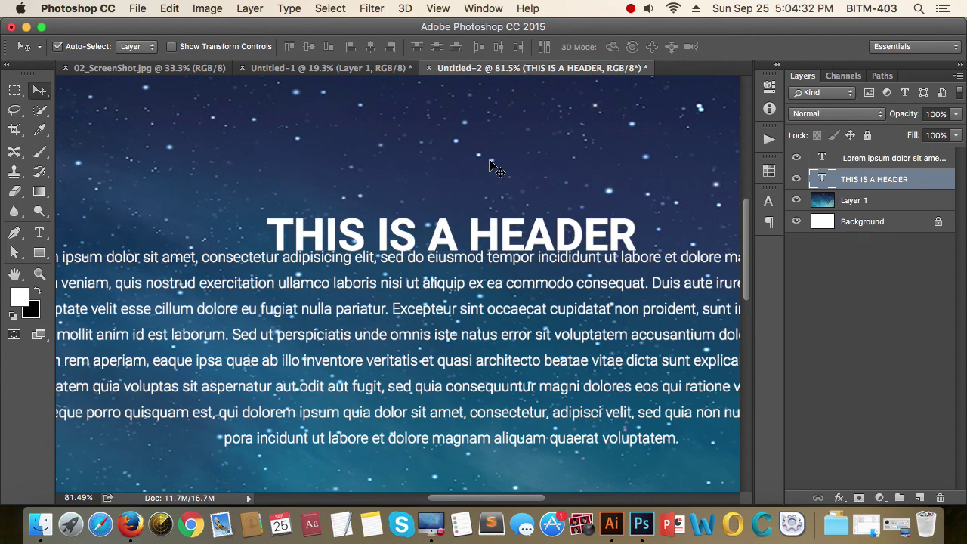
key("Up")
key("Up")
key("Up")
key("Up")
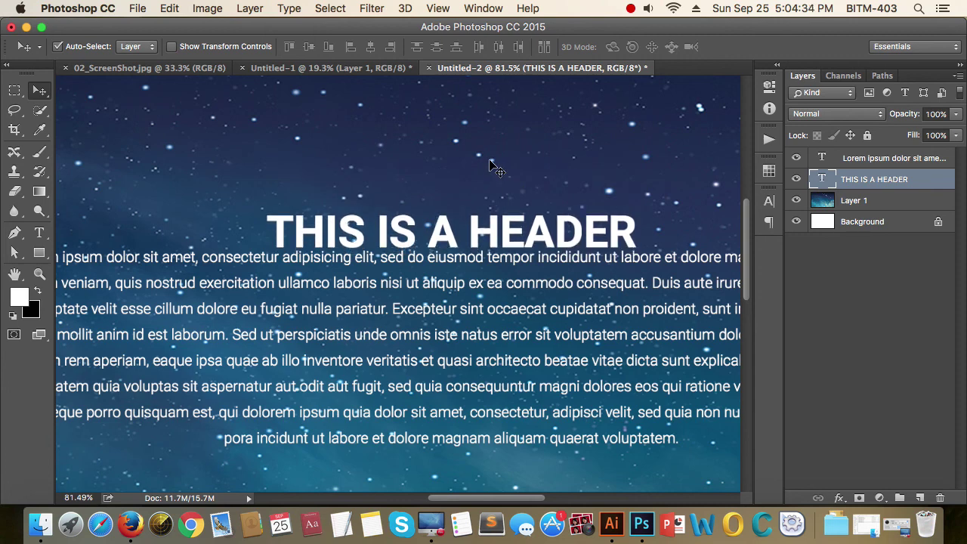
key("shift+Up")
key("shift+Up")
key("shift+Up")
key("shift+Up")
key("shift+Up")
key("shift+Up")
key("shift+Up")
key("shift+Up")
key("shift+Up")
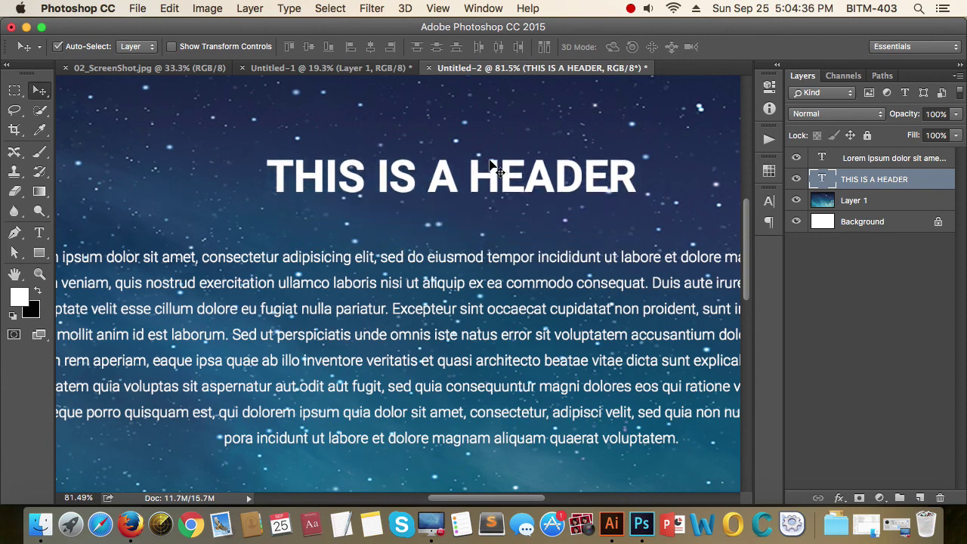
Check the header at 100% zoom, fit the canvas, and select both text layers.
key("super+1")
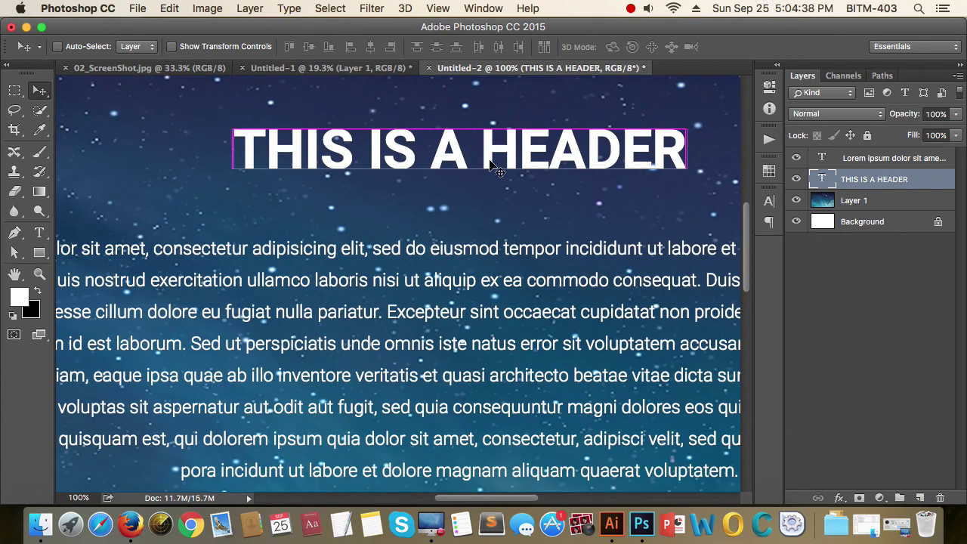
key("super+0")
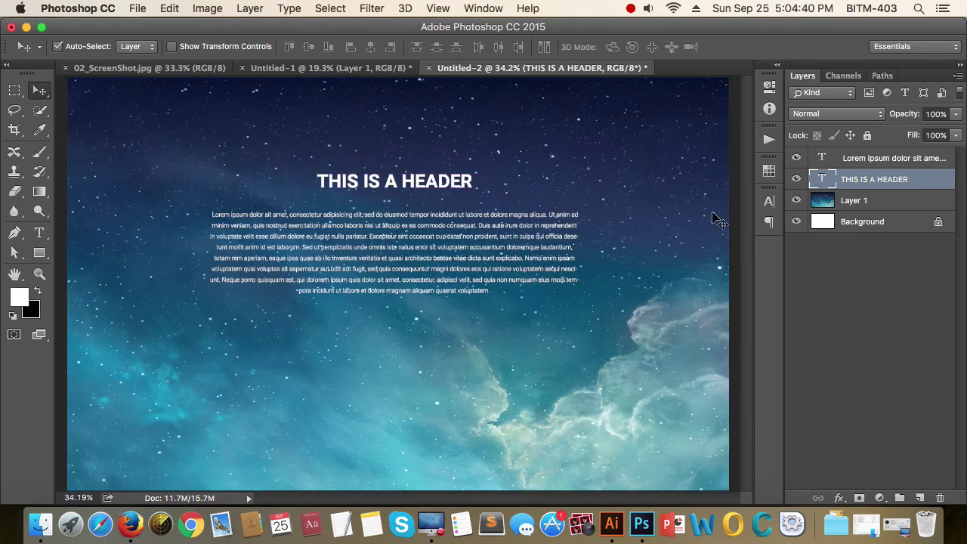
left_click(861, 159, "shift")
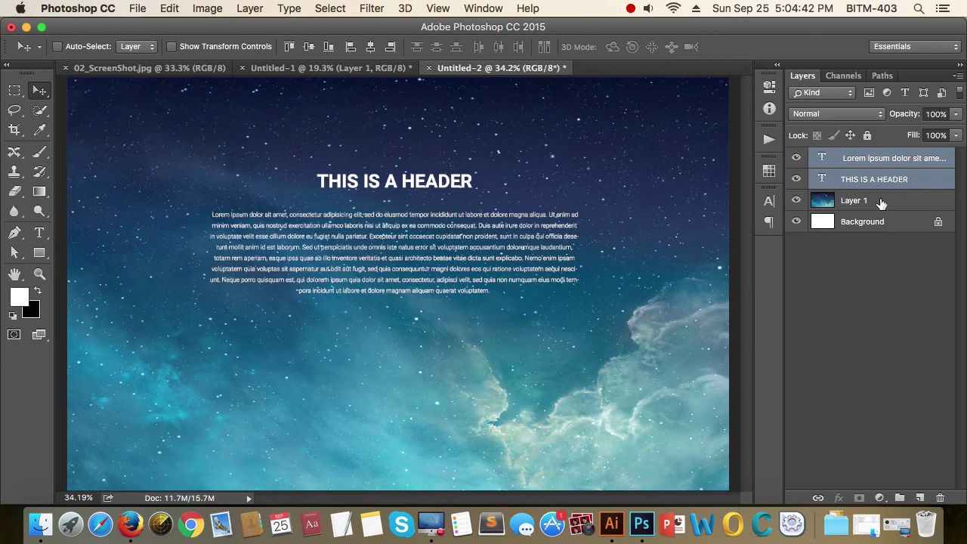
Group both text layers as Group 1 and centre it horizontally and vertically on the canvas.
key("super+g")
key("super+minus")
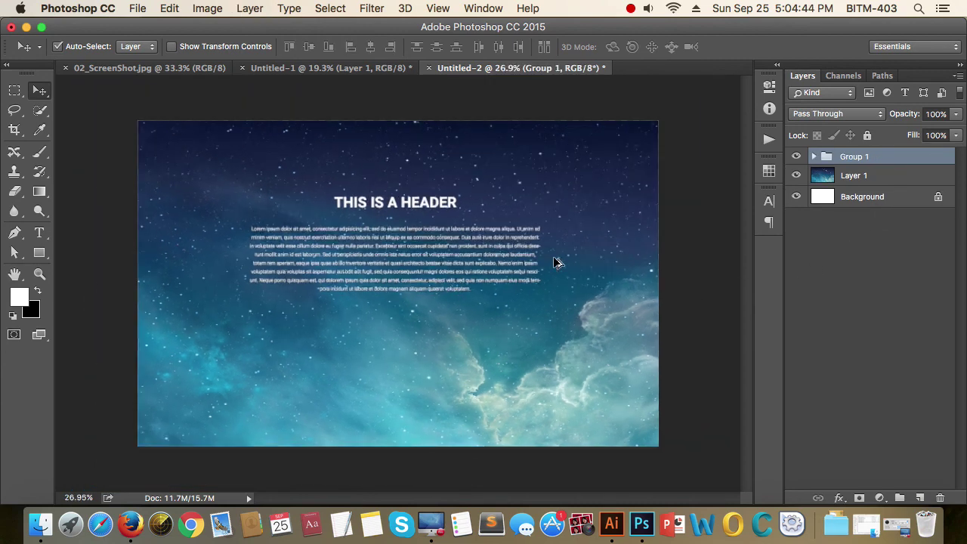
key("super+a")
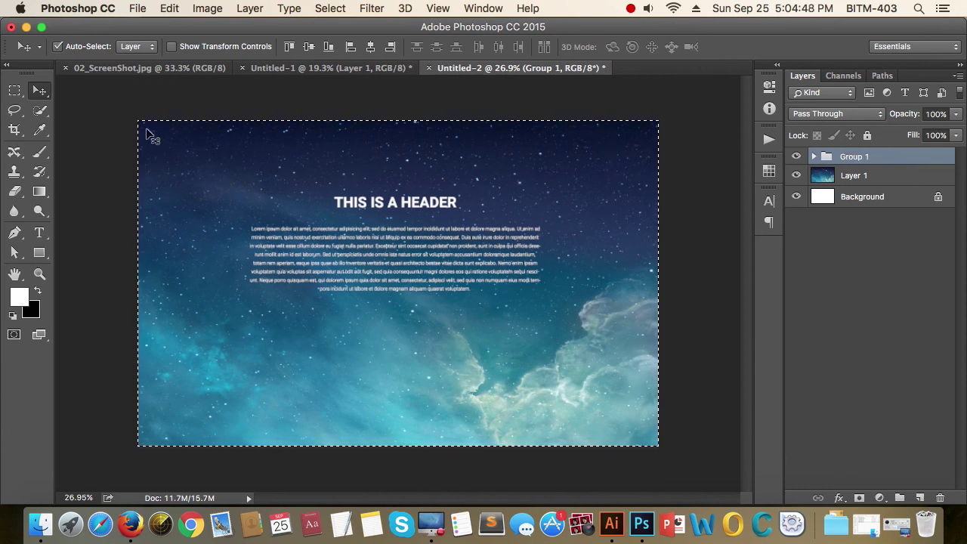
left_click(371, 47)
left_click(309, 47)
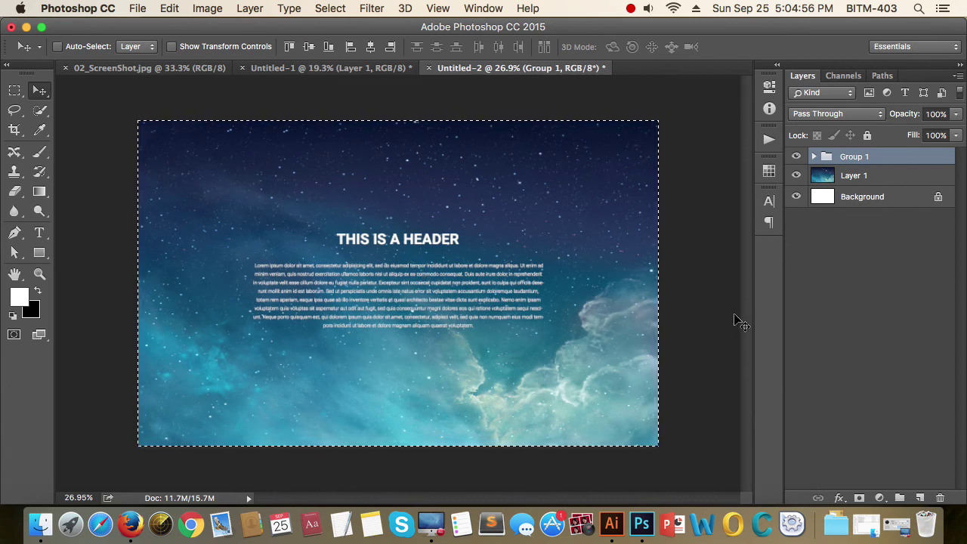
key("super+d")
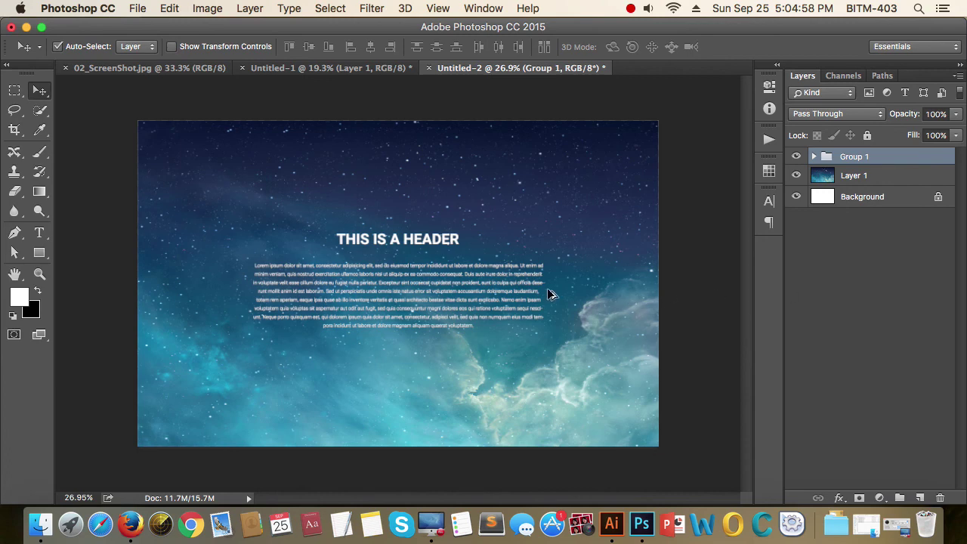
scroll(547, 294, "up", 2)
left_click(858, 272)
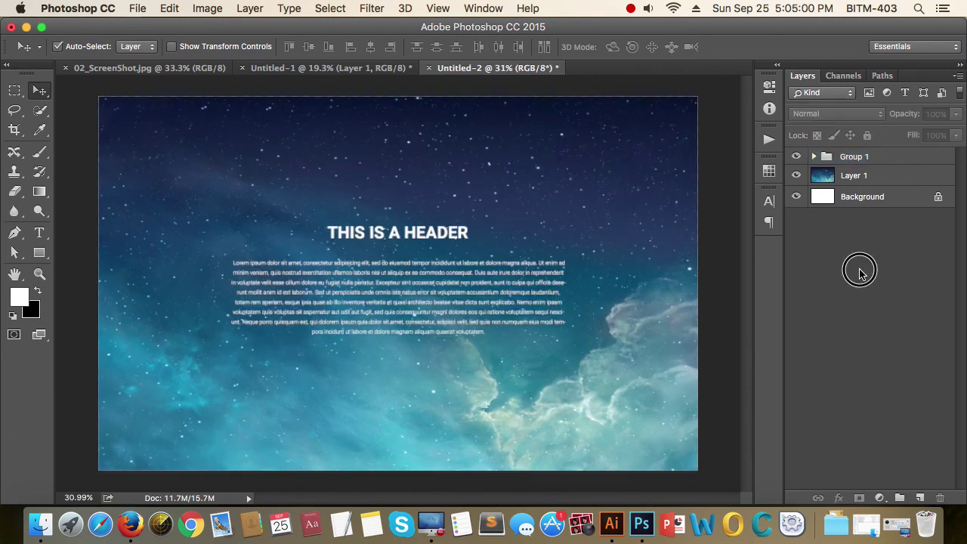